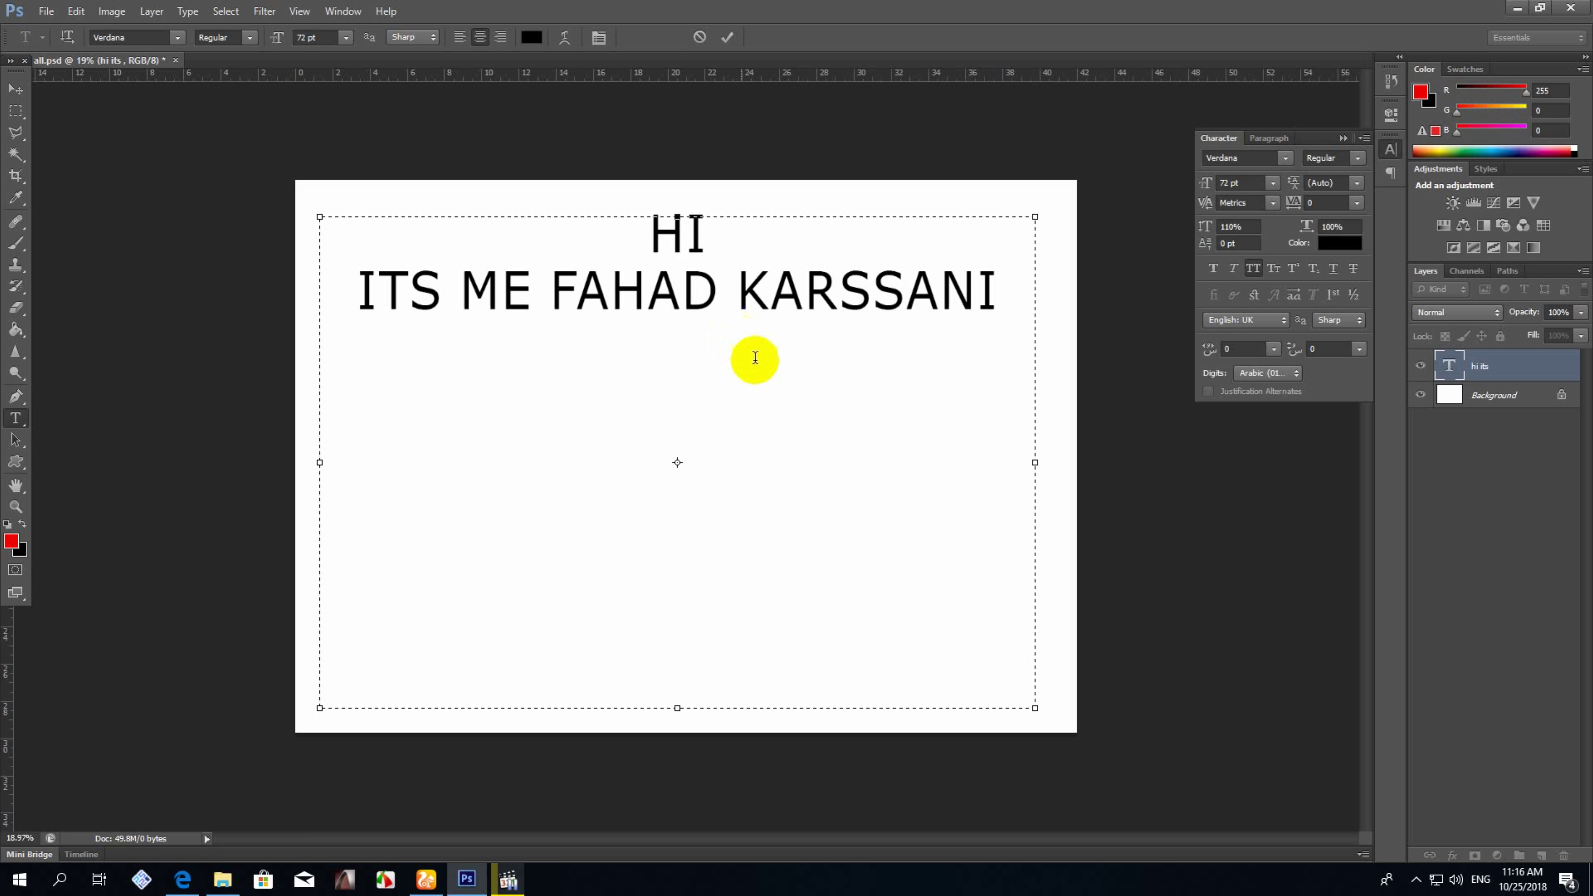
Select the end of the second line of the Photoshop greeting text.
drag(754, 356, 577, 300)
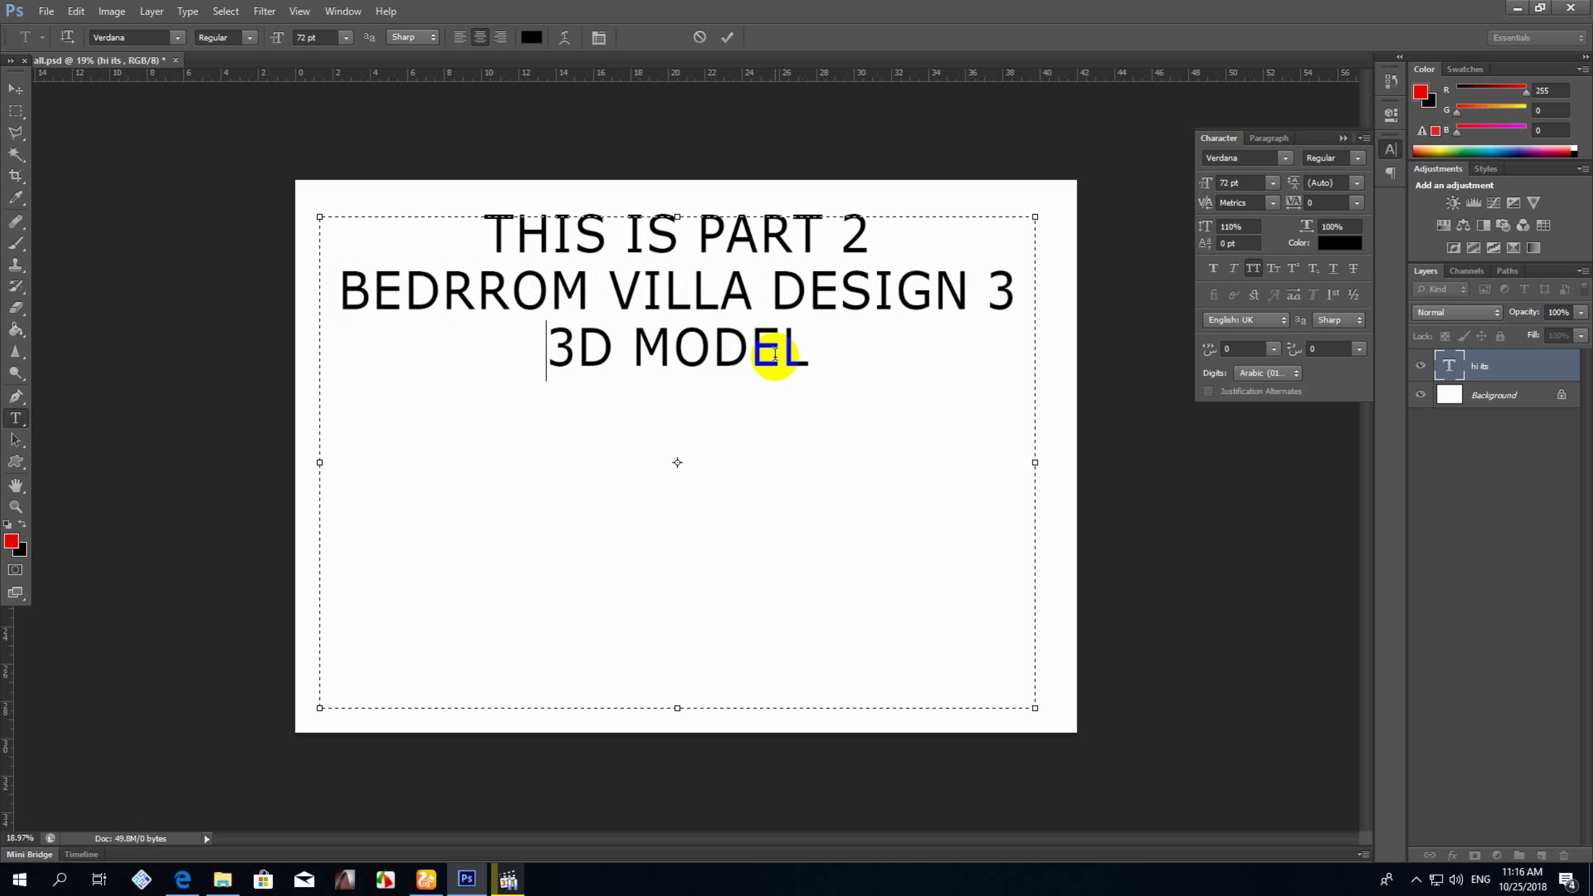
Set the text colour to red and type the channel message ending 'ON YOUTUBE'.
click(530, 40)
key(Return)
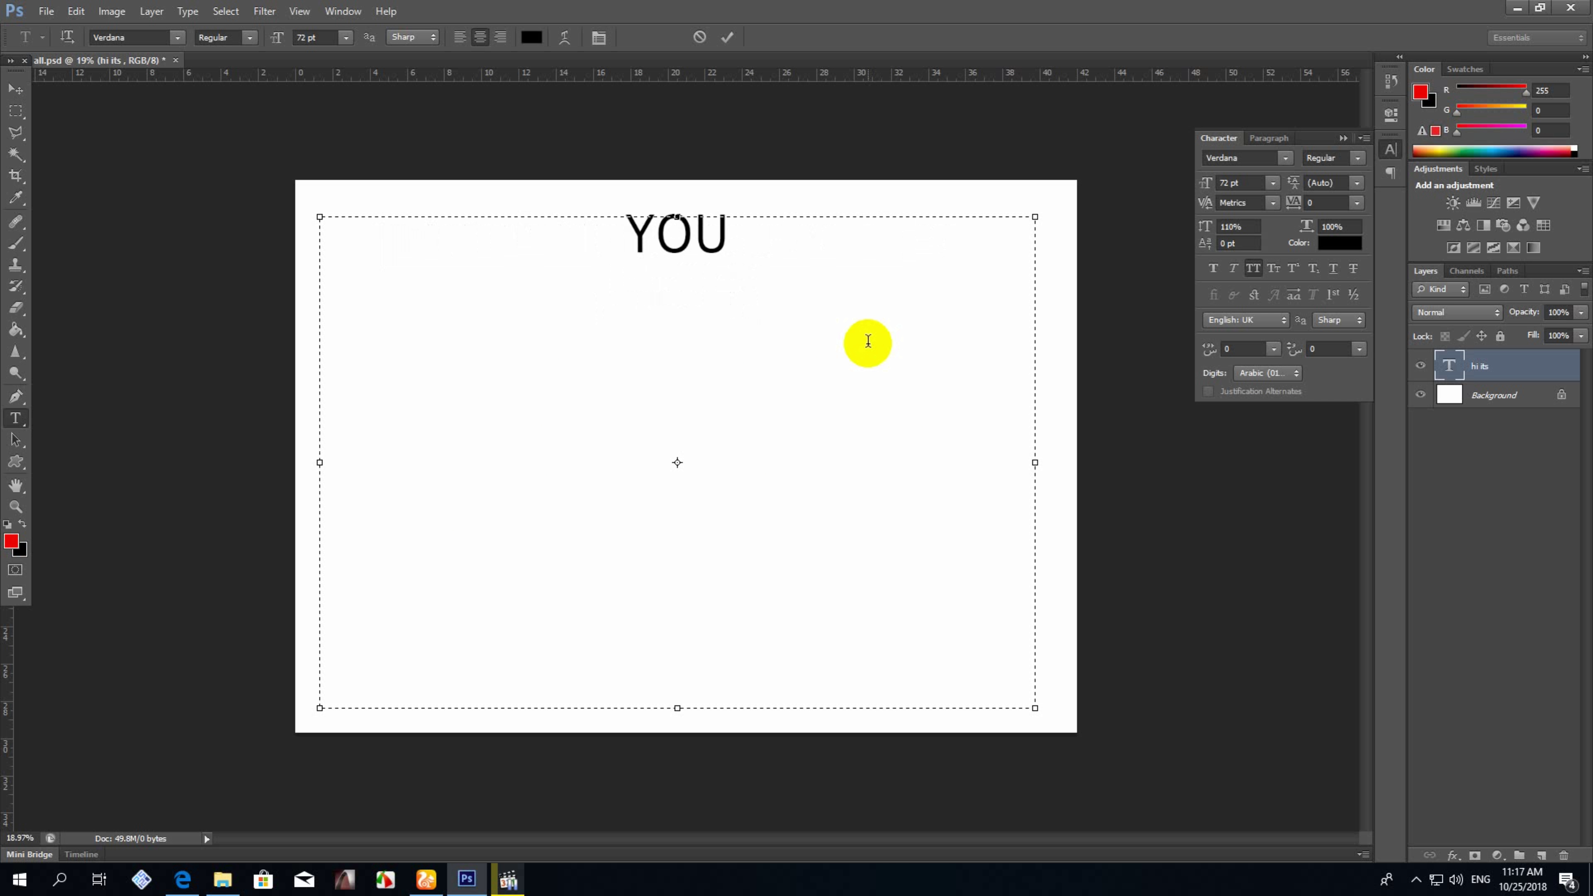
text(E OTHER VIDEOS ON MY CHA)
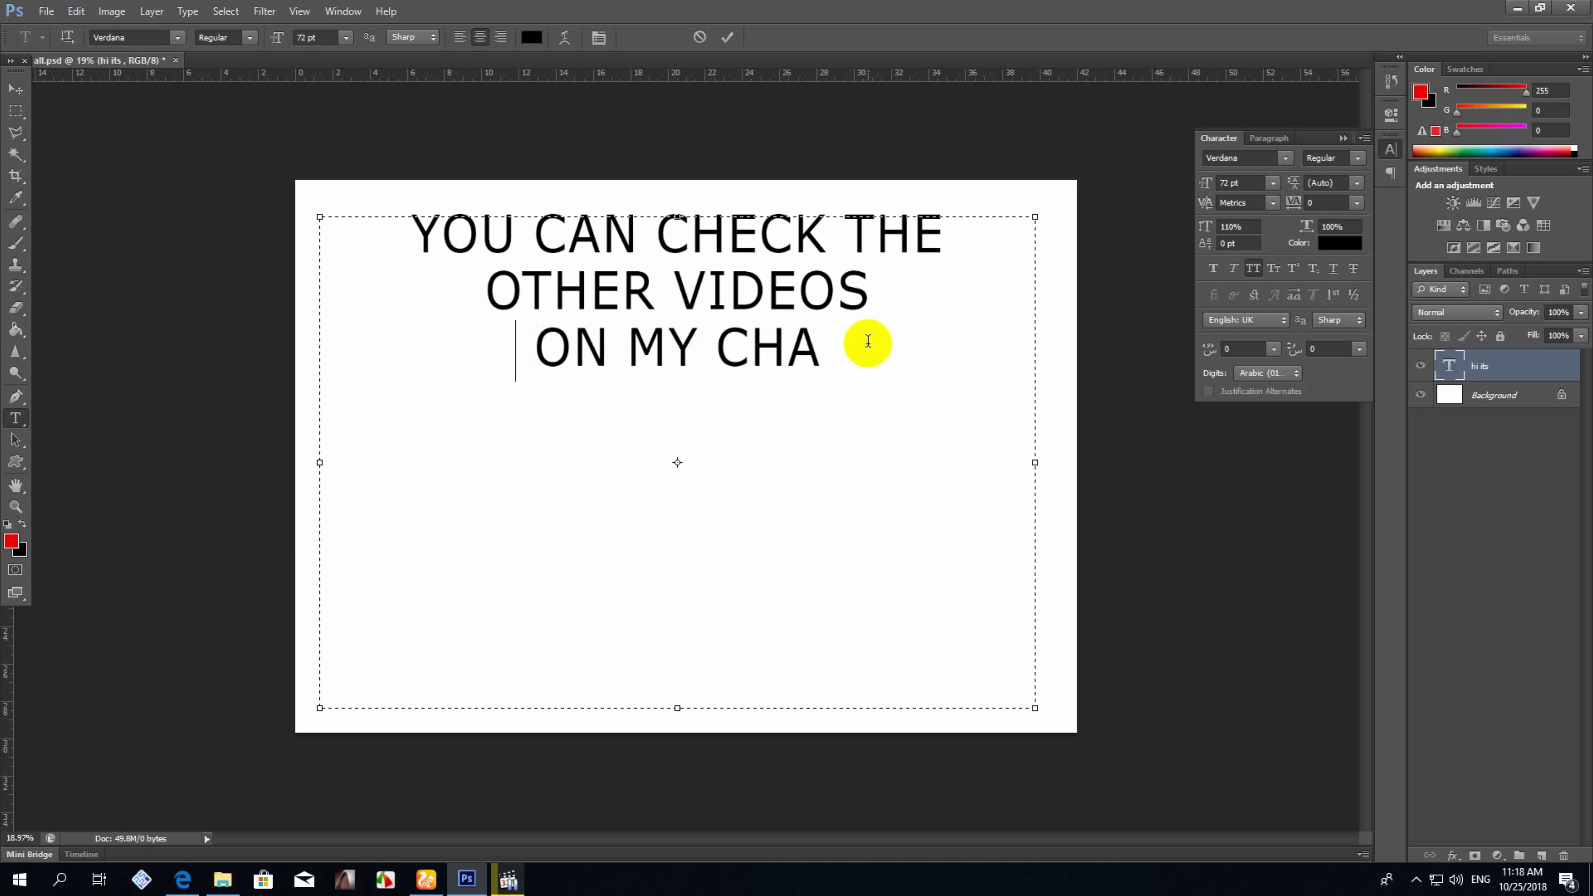
text(N YOUTUBE)
Colour 'ON MY CHANNEL ON' blue and 'YOUTUBE' red, then launch ARCHICAD 18.
click(531, 37)
click(445, 559)
drag(935, 348, 423, 348)
click(532, 36)
click(445, 558)
click(476, 414)
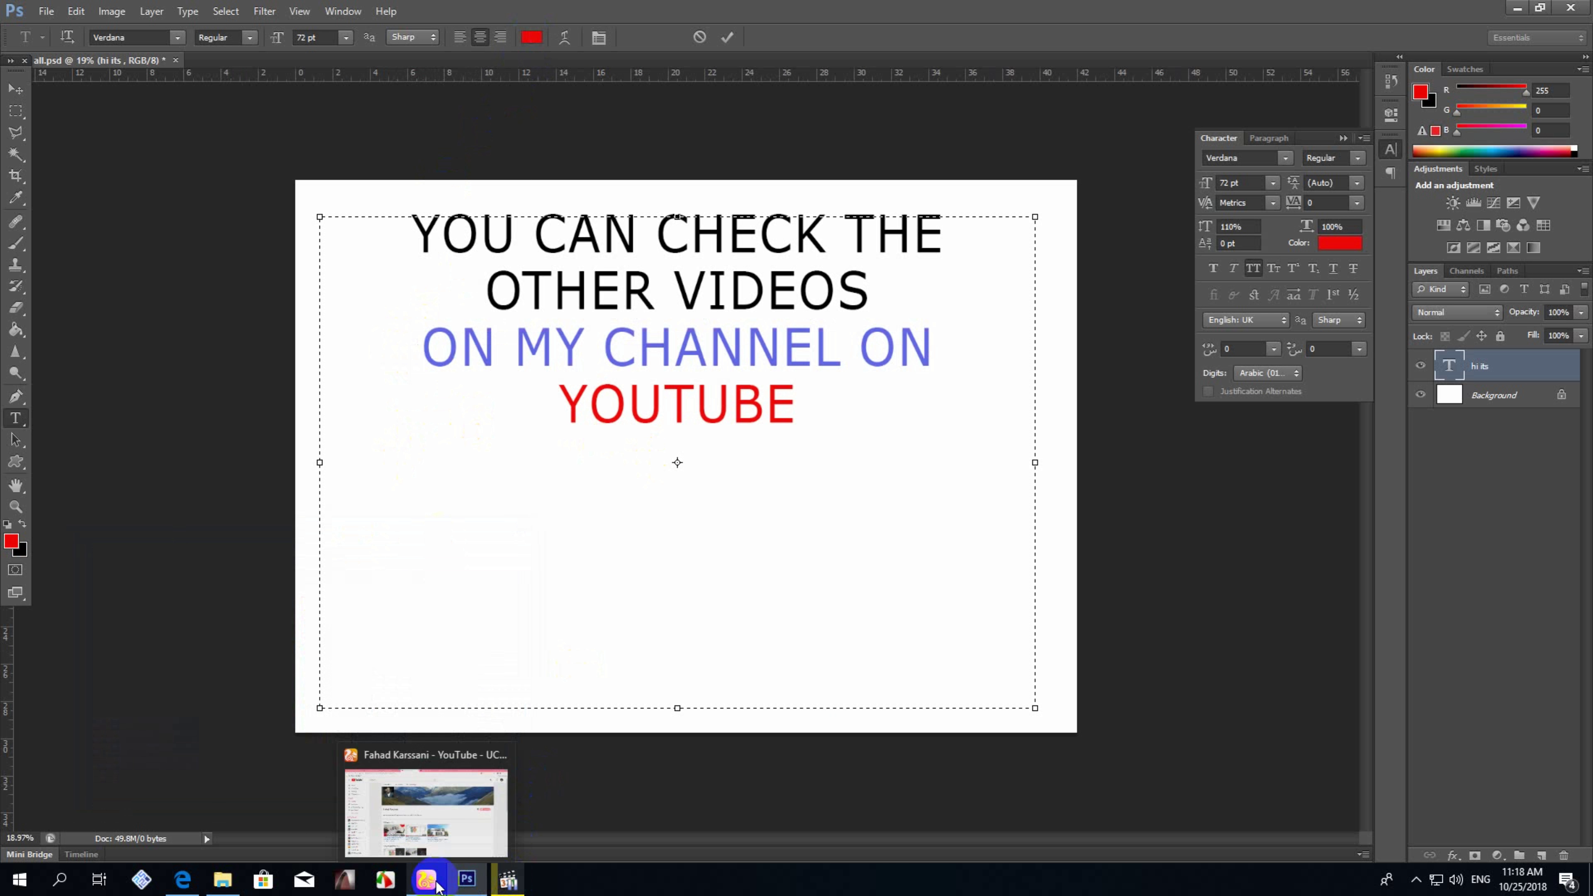
click(437, 883)
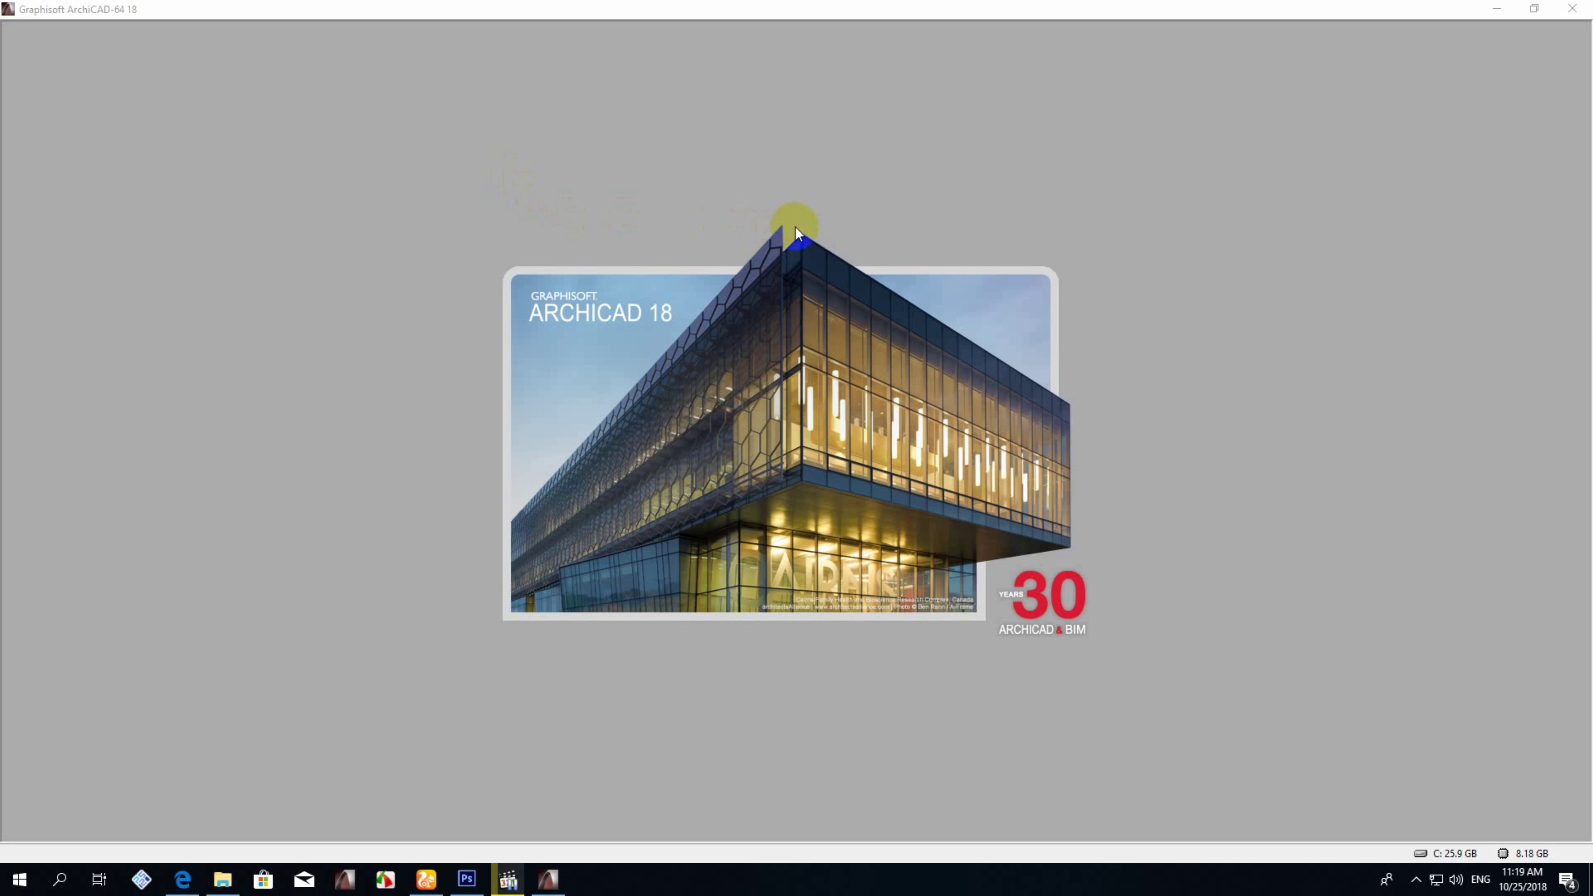
Open the villa project without recovery, then start and cancel a slab near the entrance.
click(910, 494)
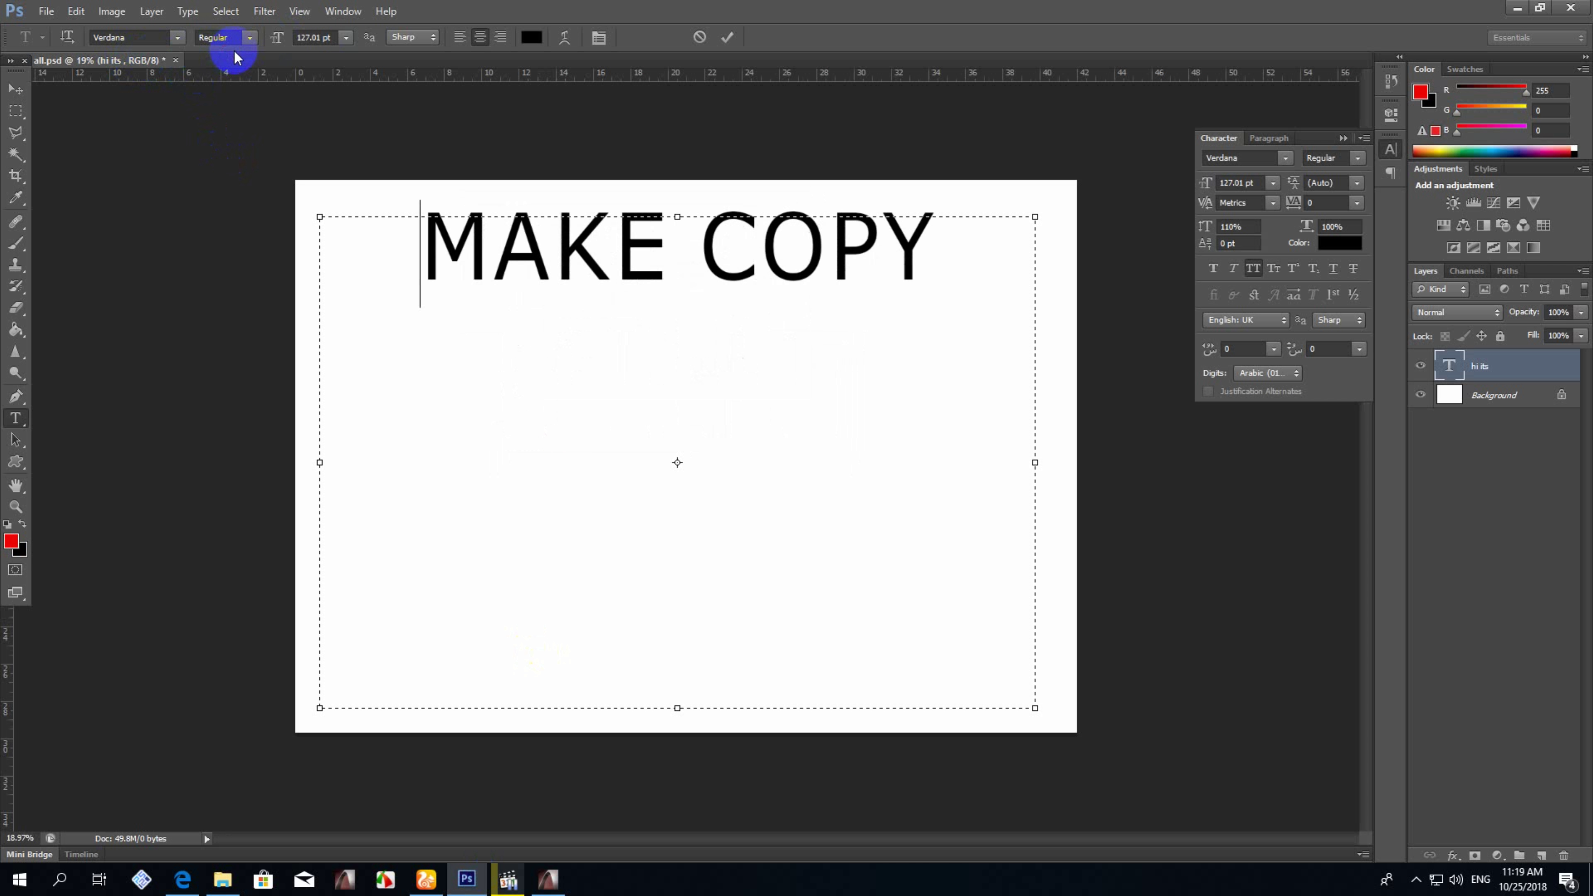
scroll(662, 634, up, 3)
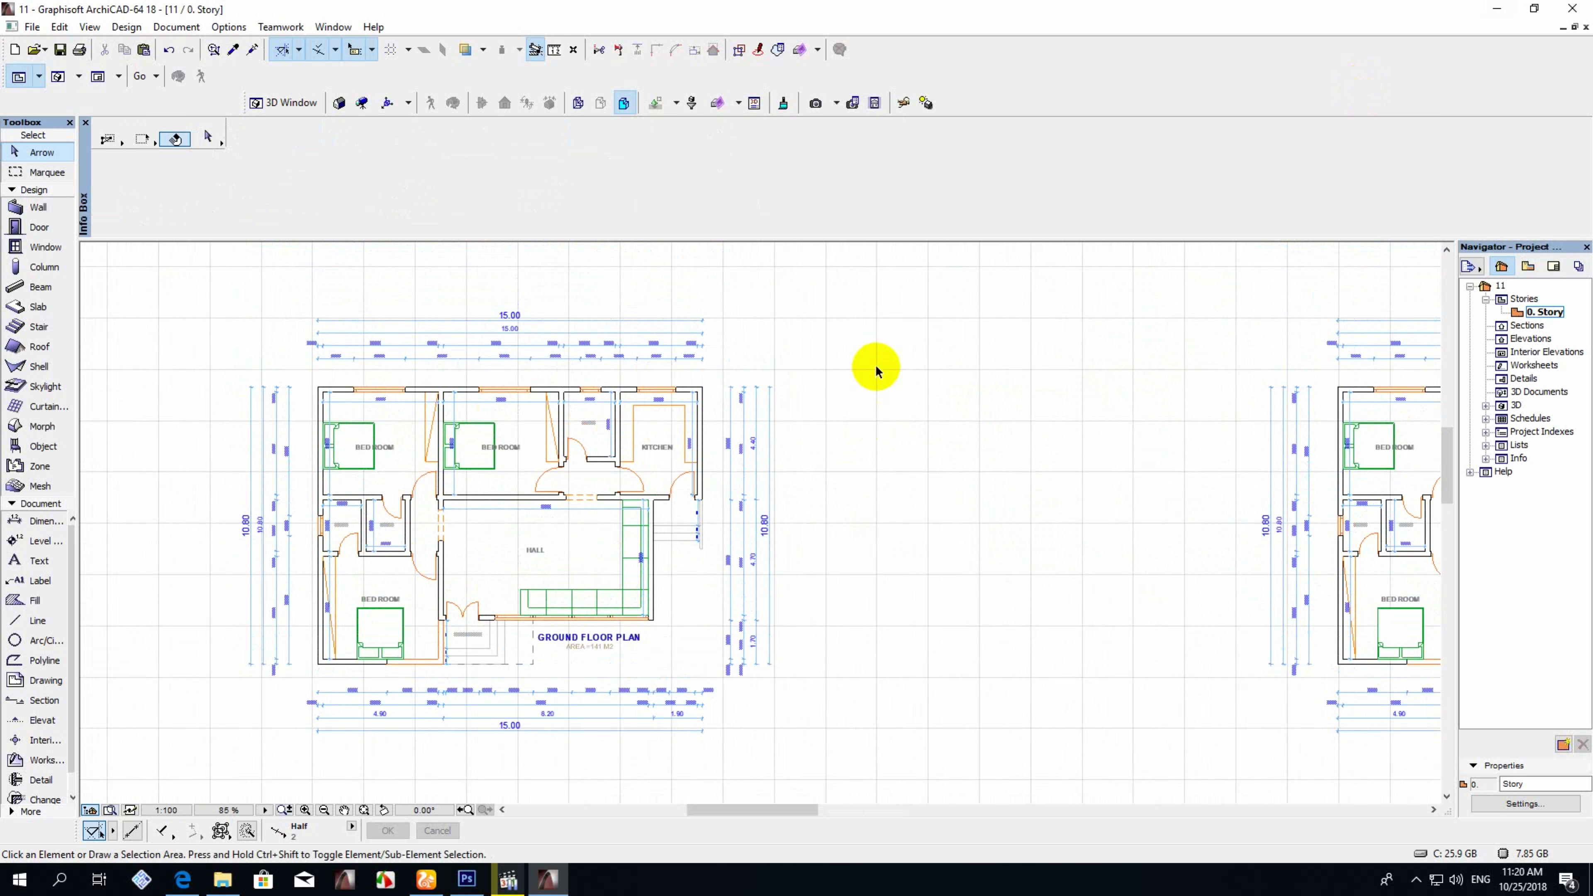
scroll(871, 374, down, 3)
click(37, 306)
scroll(523, 526, up, 5)
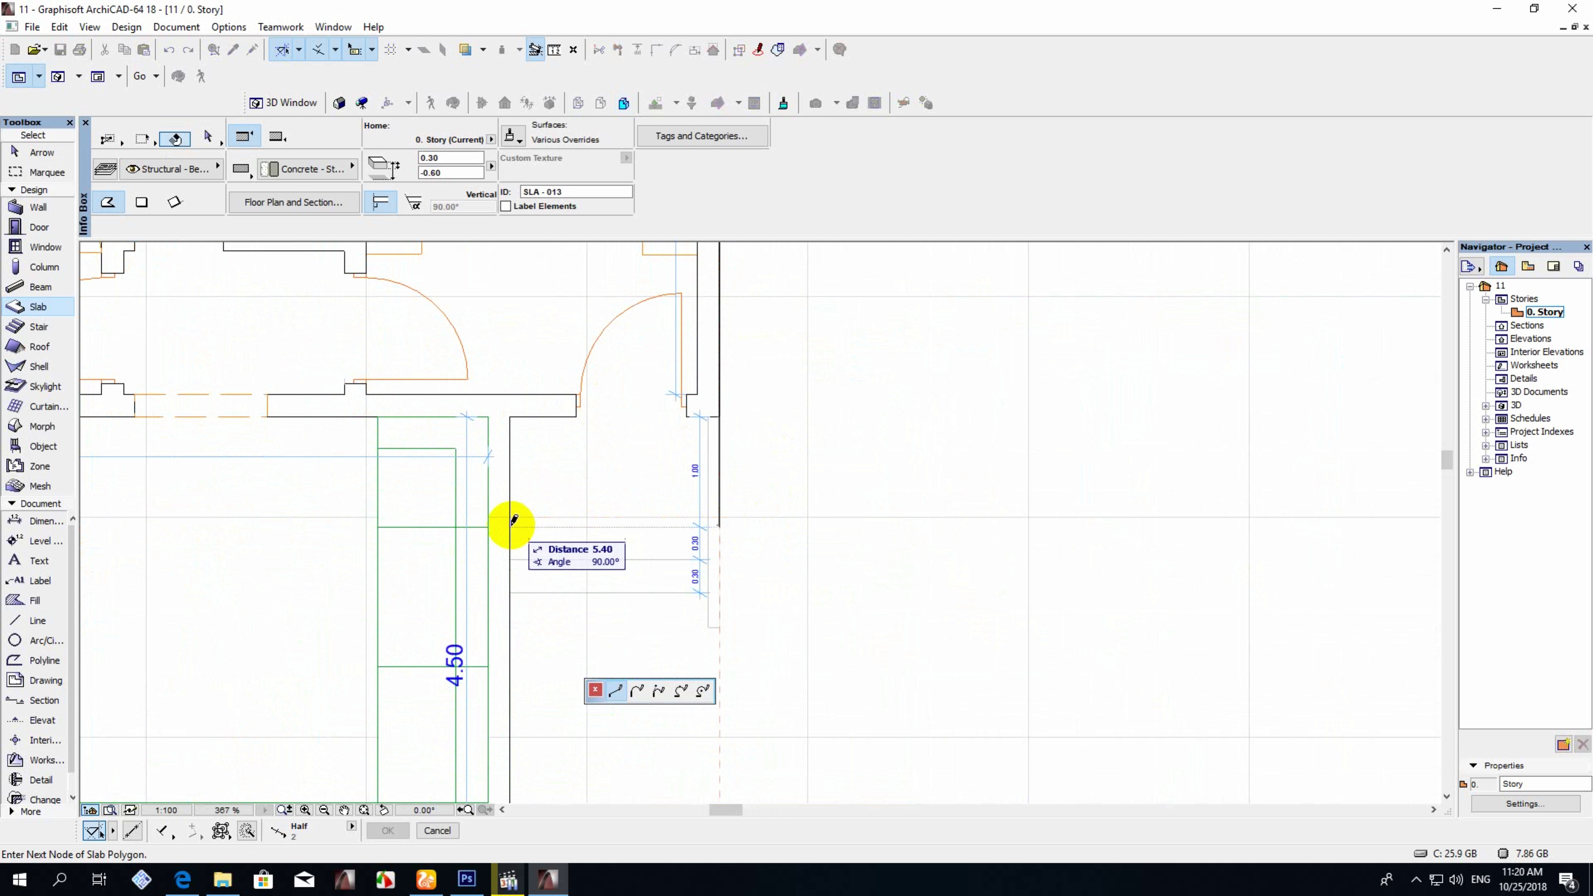
click(891, 469)
scroll(634, 563, down, 5)
key(Escape)
scroll(490, 345, down, 3)
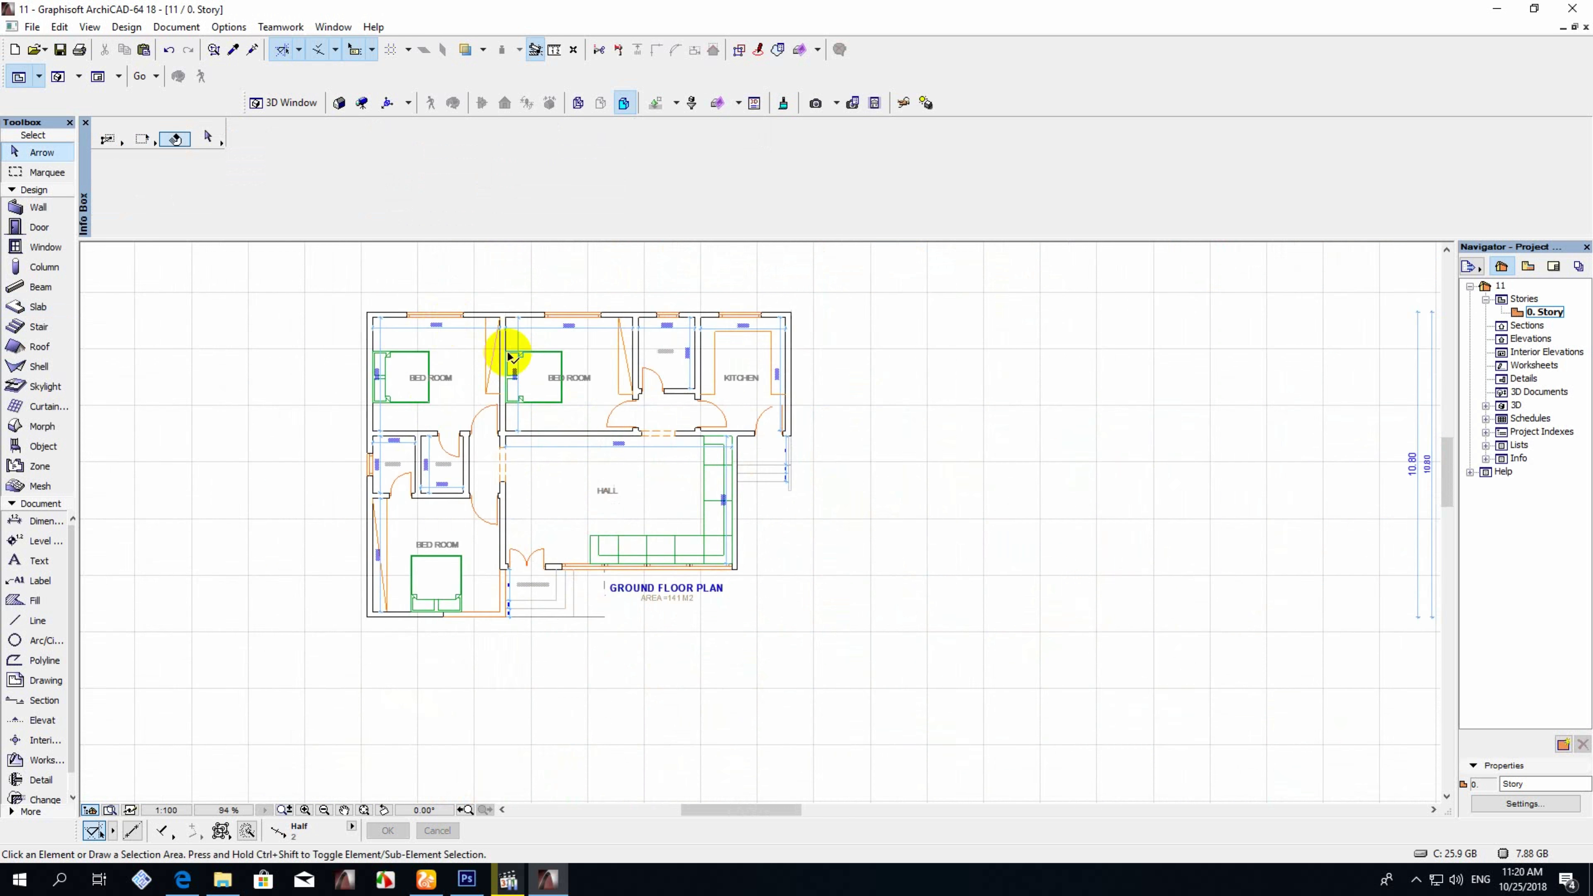
Select the walls in an area and the entrance slab on the ground floor plan.
click(38, 206)
scroll(569, 552, up, 3)
shift+click(552, 488)
scroll(665, 381, up, 3)
scroll(635, 510, up, 2)
scroll(635, 509, down, 5)
scroll(611, 526, up, 2)
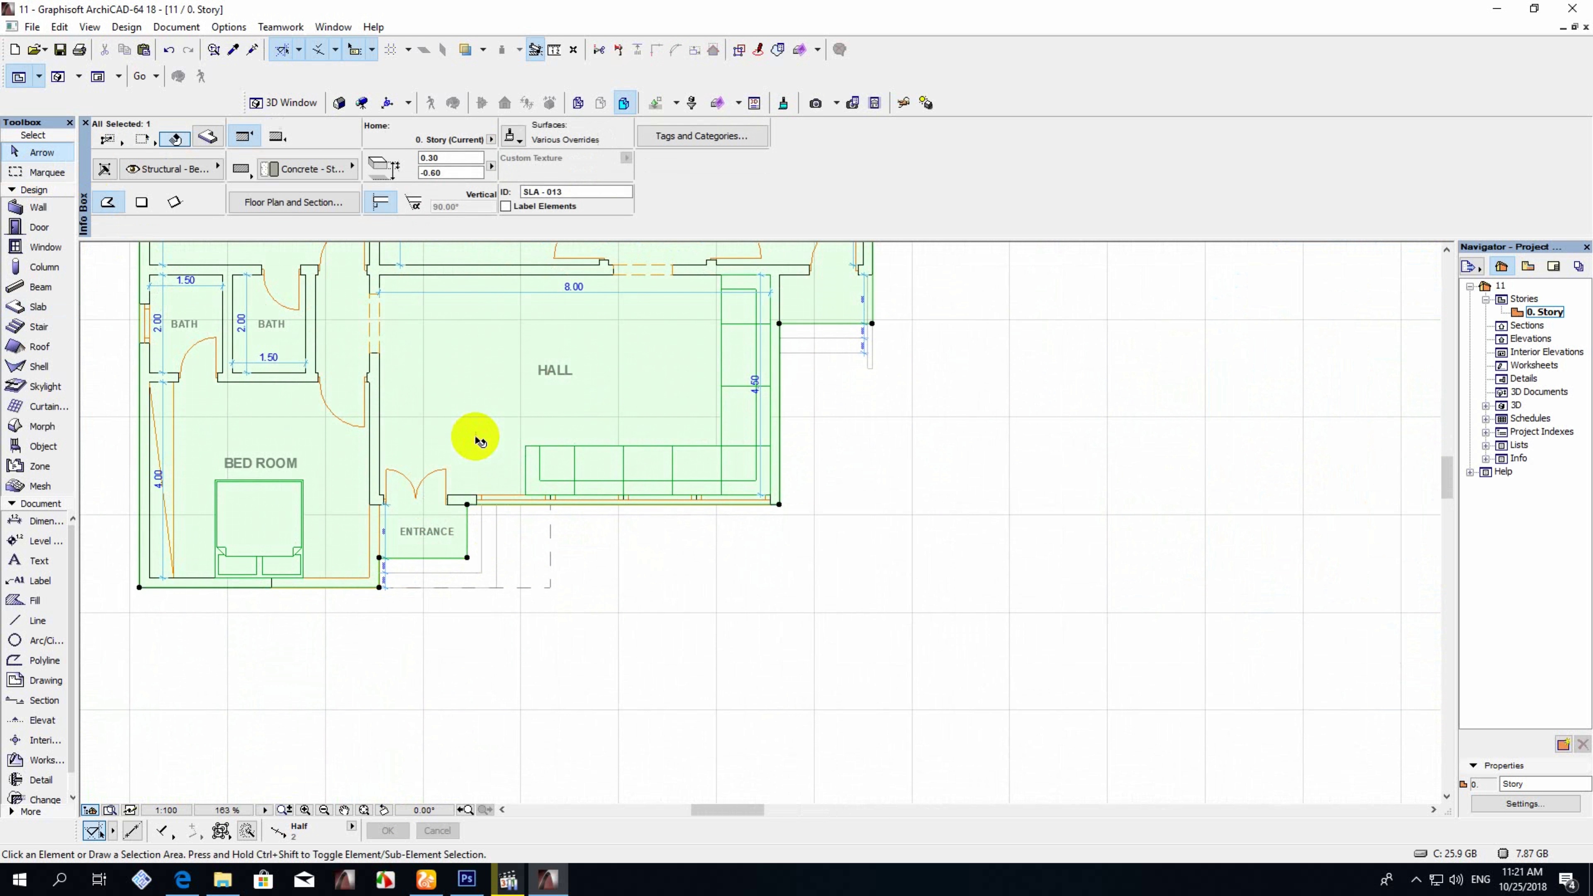
Create the new 1. Story above 0. Story and view the marked area in 3D.
click(867, 388)
key(ctrl+7)
key(Return)
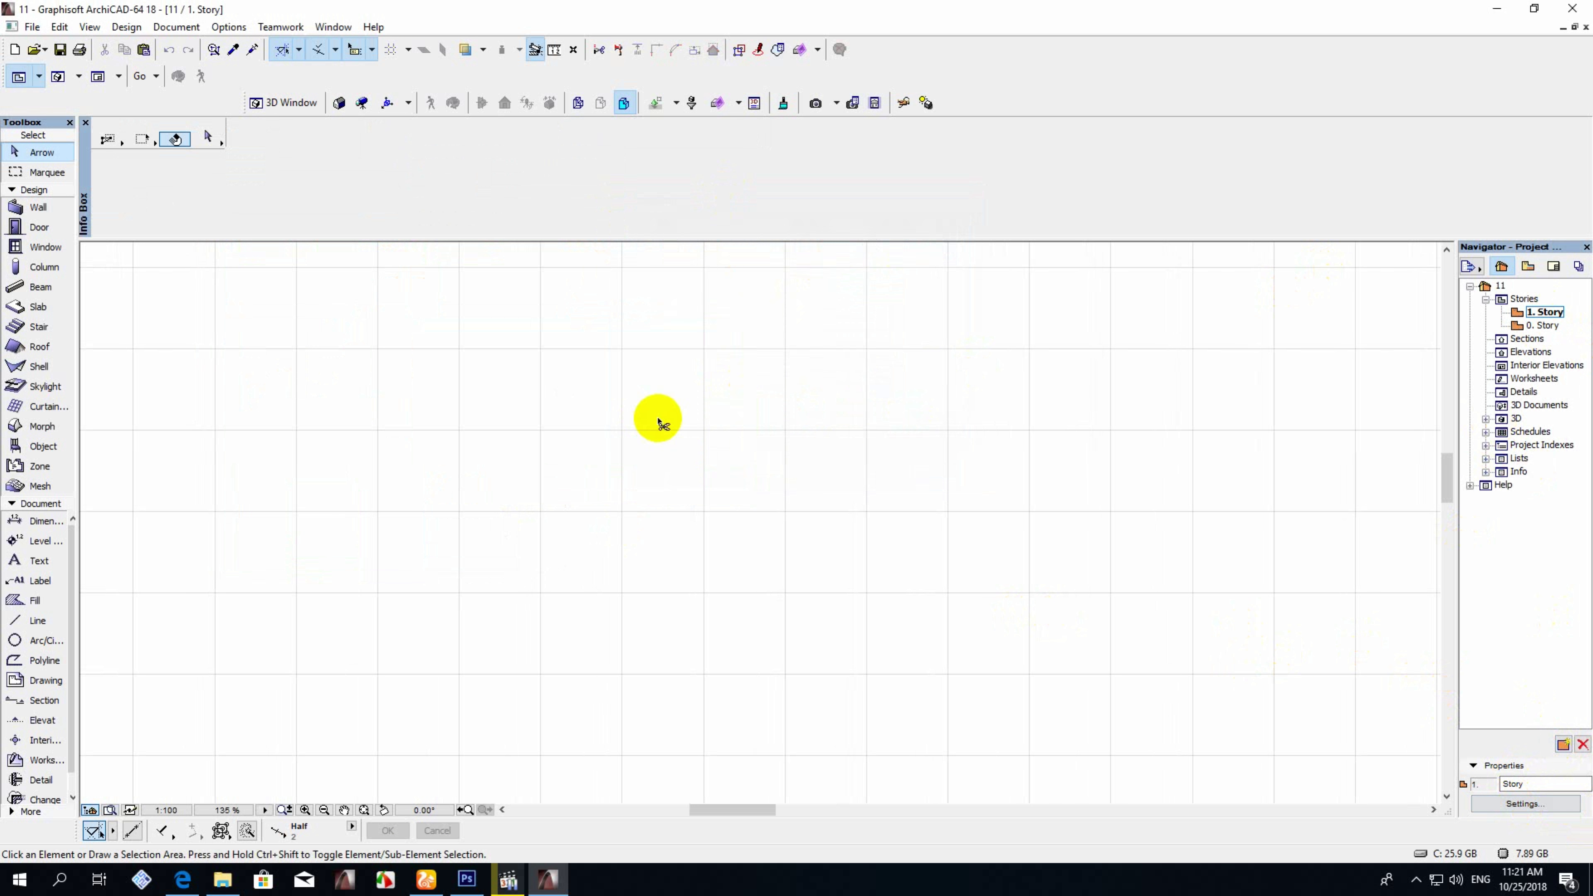
scroll(545, 520, down, 2)
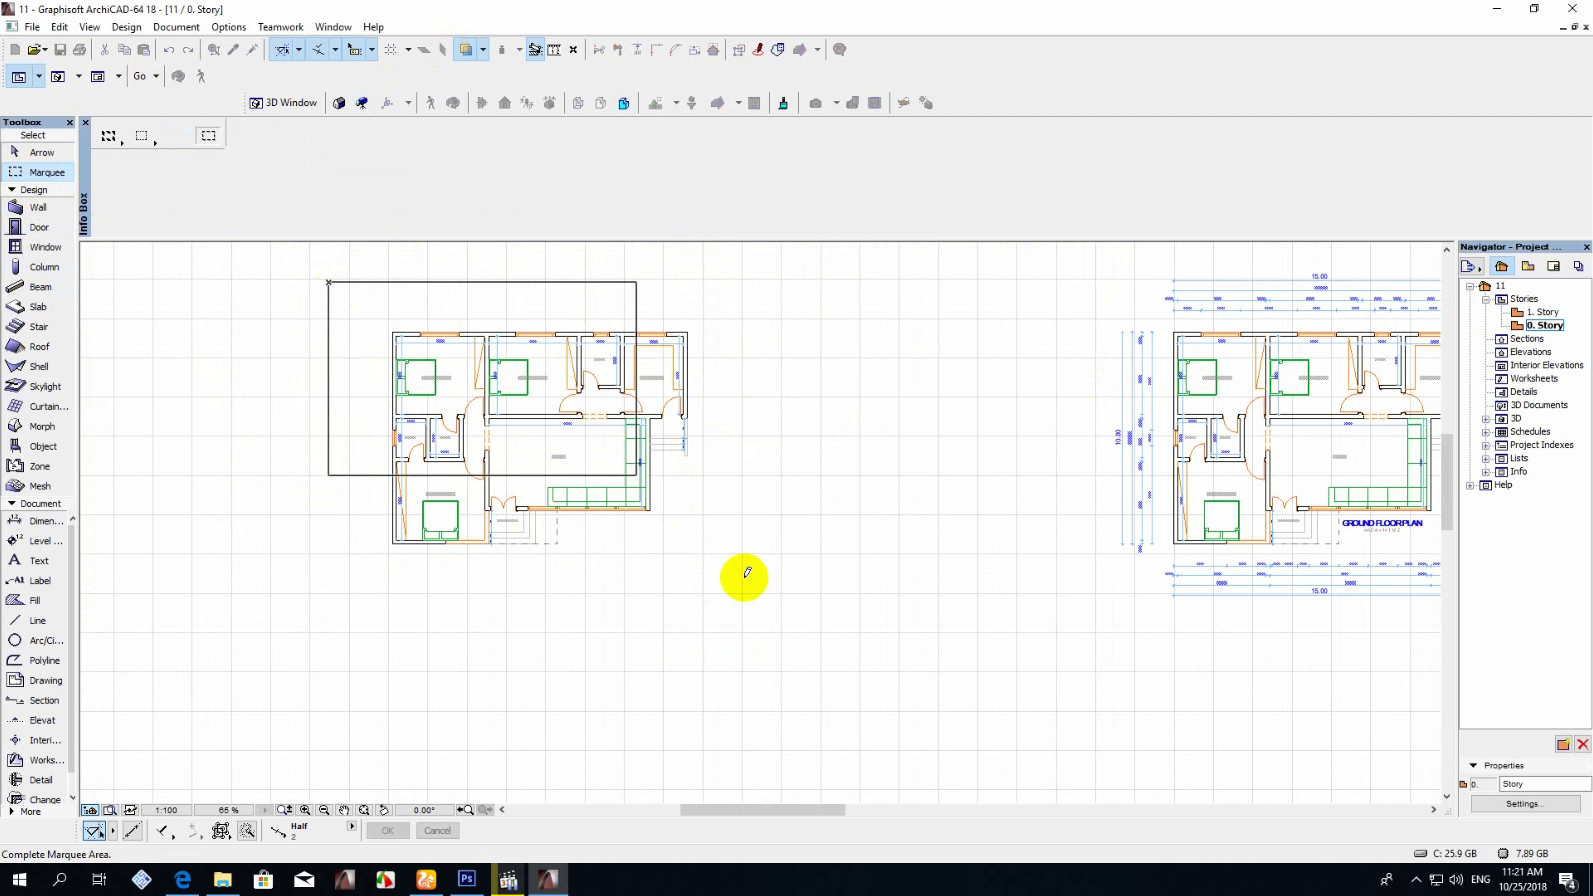
key(F3)
click(229, 810)
Orbit to the facade and apply Curved Window 18's full parameter list in Window Selection Settings.
drag(568, 676, 514, 531)
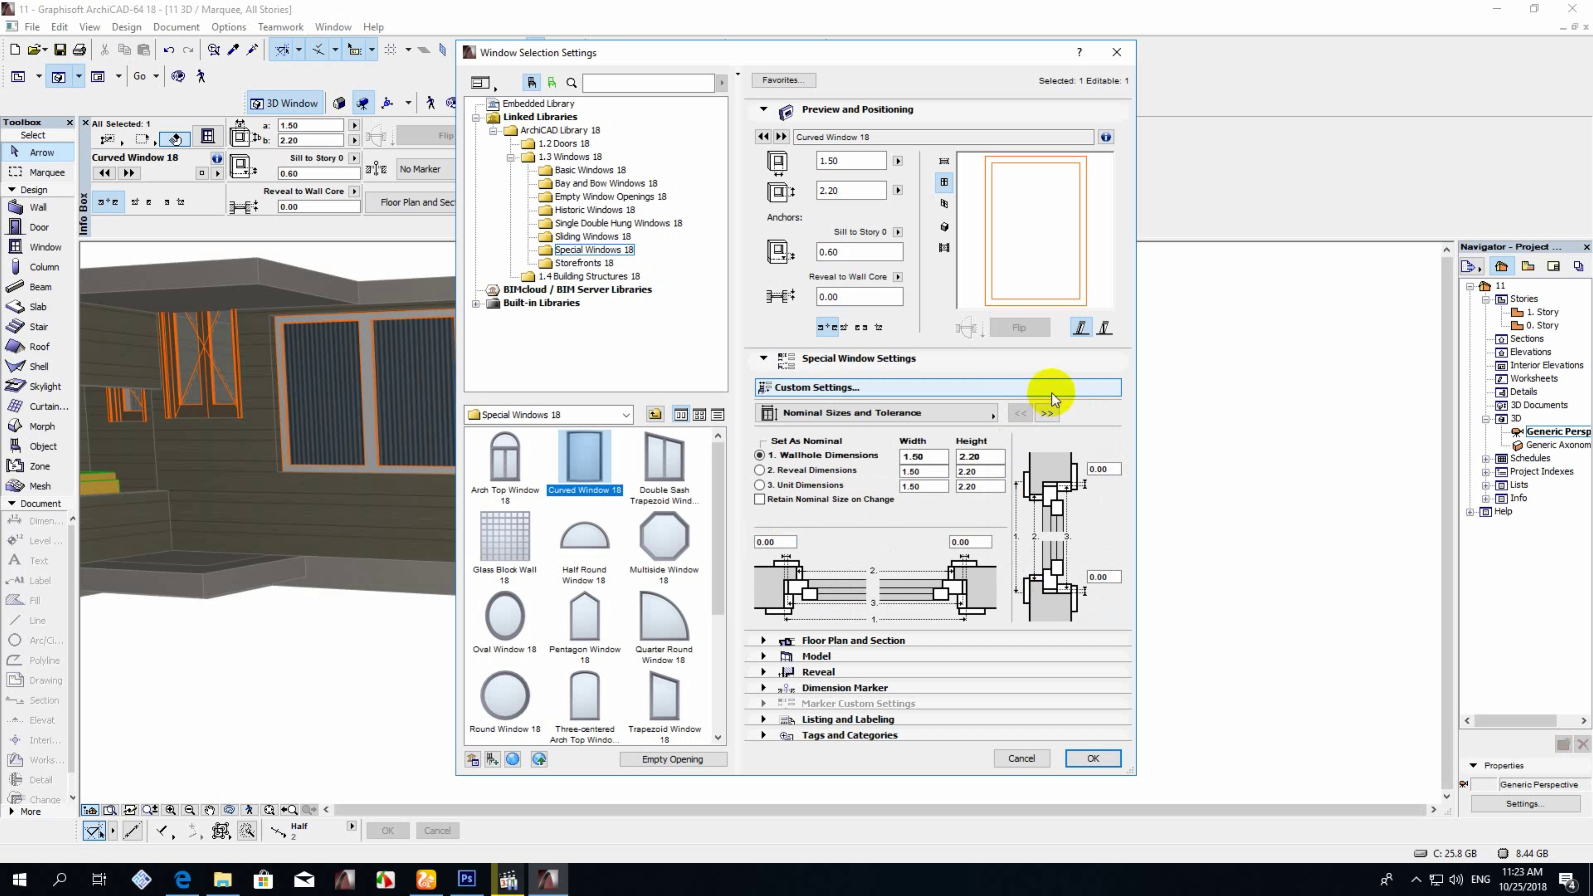
click(966, 447)
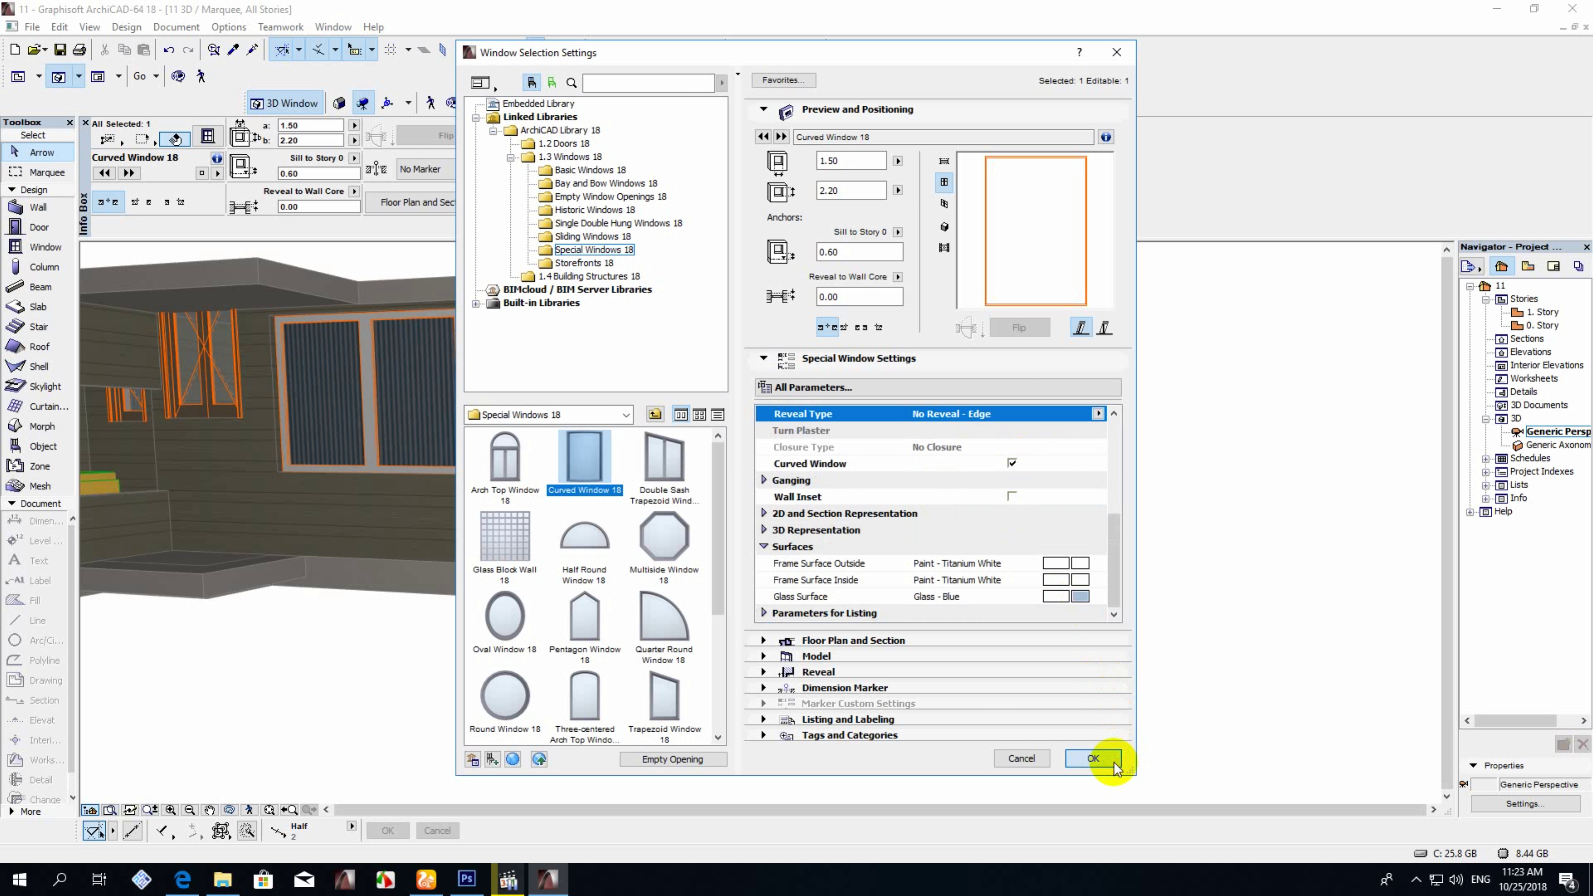
click(1113, 762)
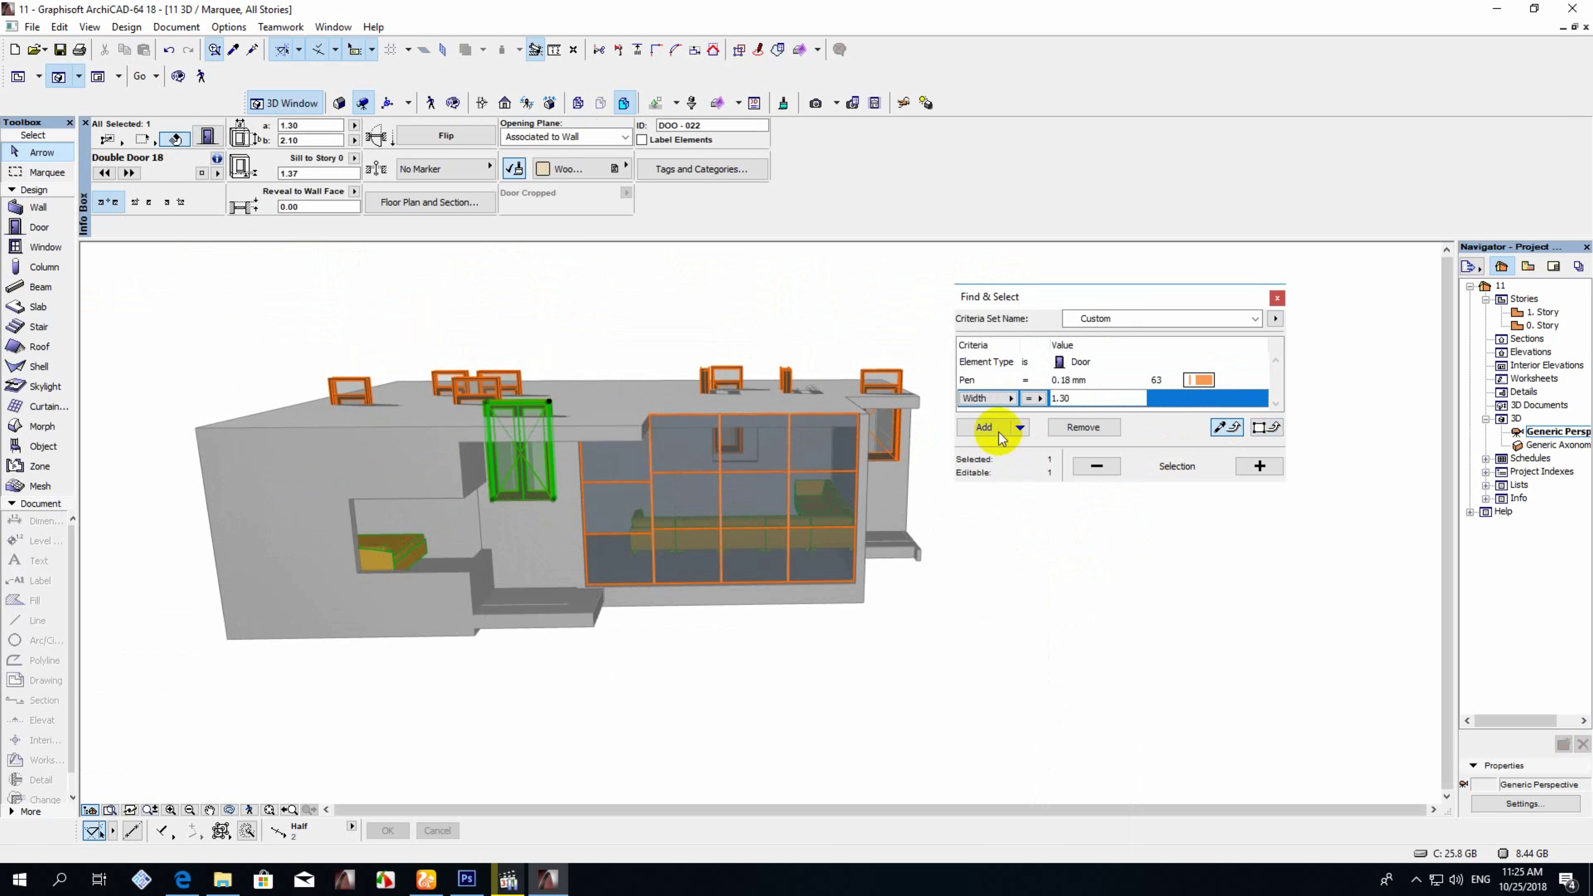
Add the doors to the selection, place a 2.00 × 1.50 corner window, and set the curved window's height.
click(1266, 427)
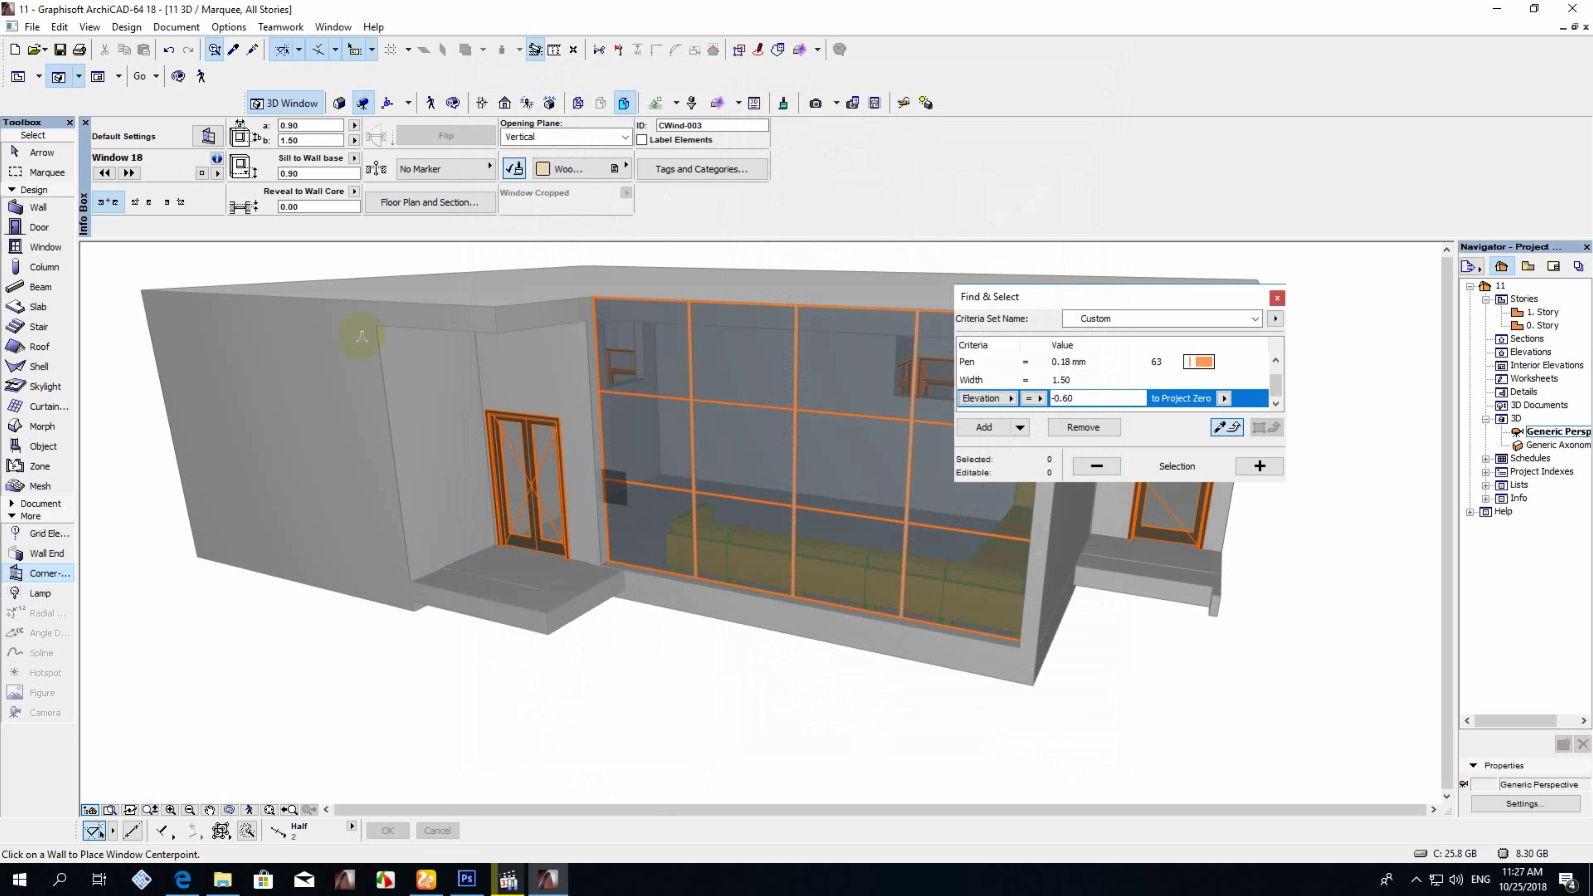
click(374, 512)
scroll(375, 502, up, 5)
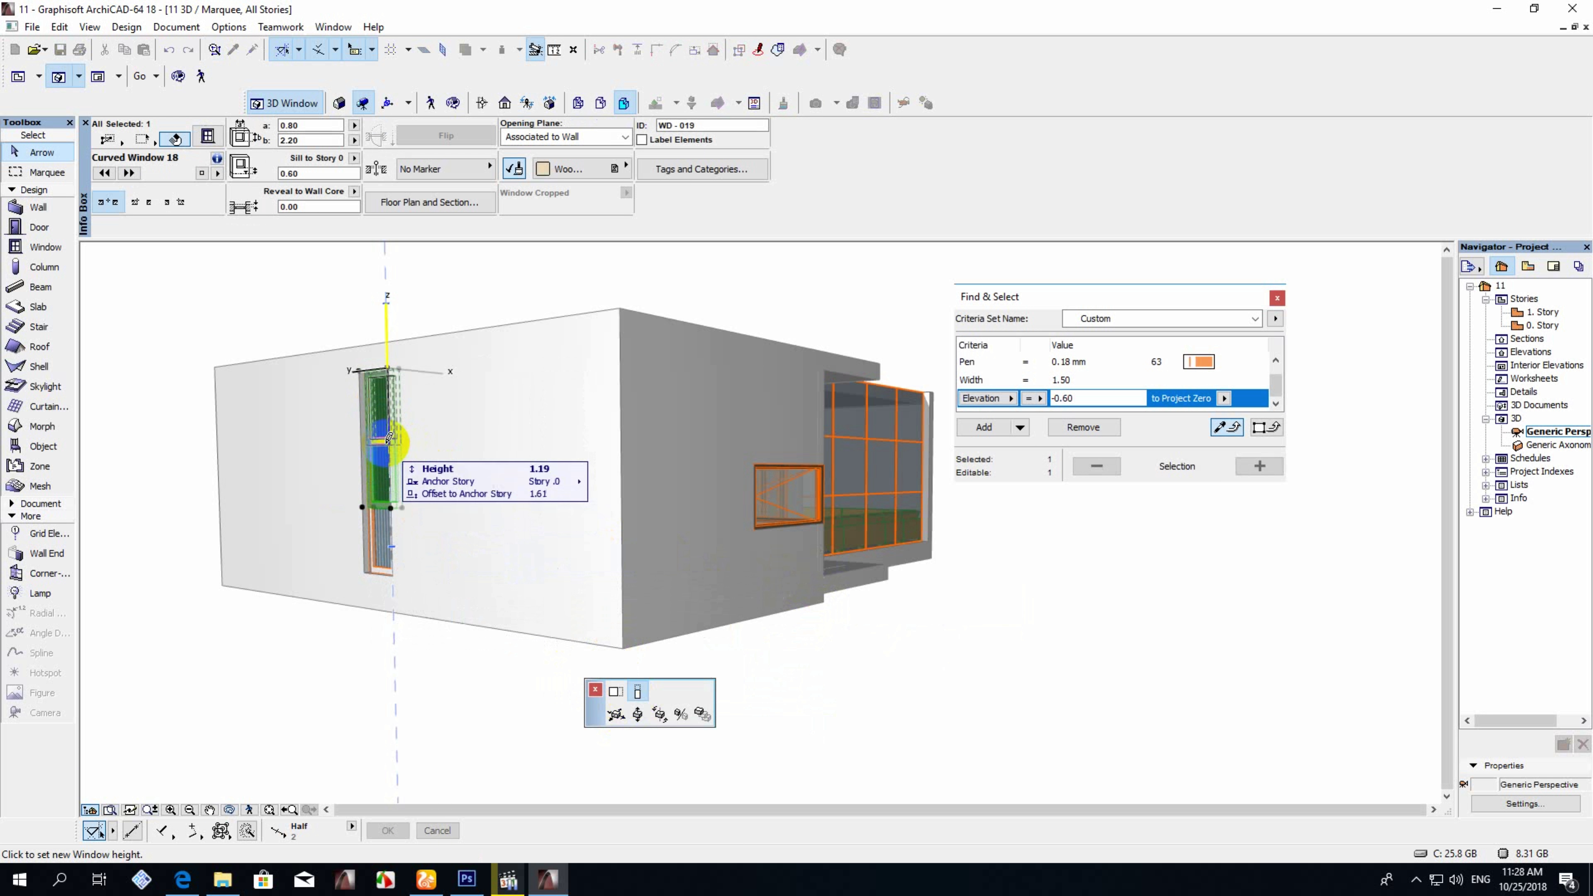
click(390, 442)
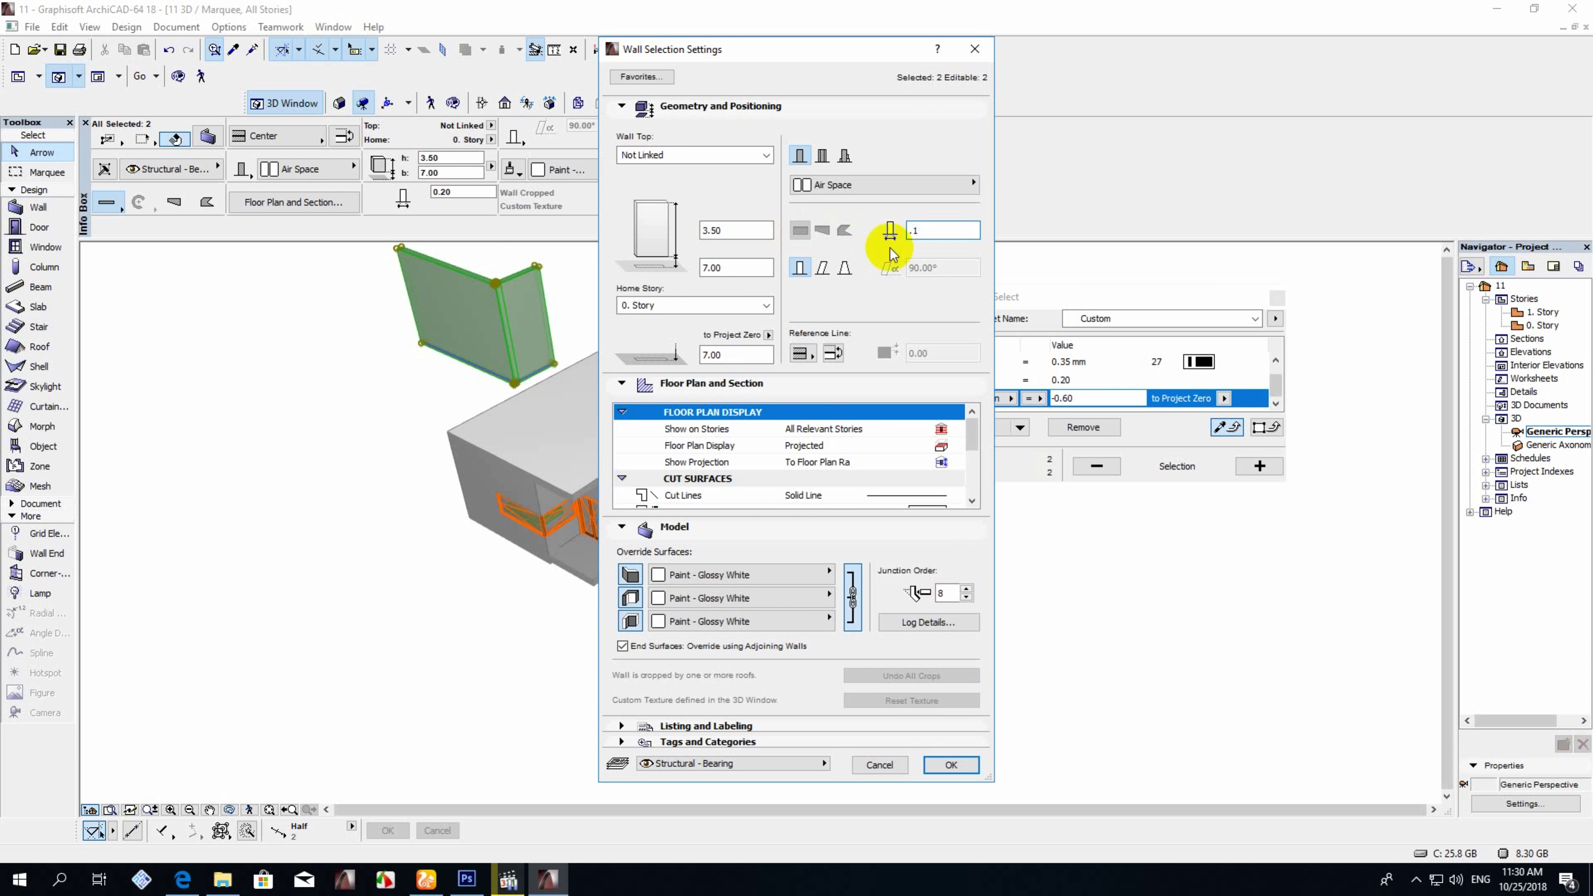
Scroll the 3D view while preparing to select the facade feature walls.
scroll(439, 527, up, 5)
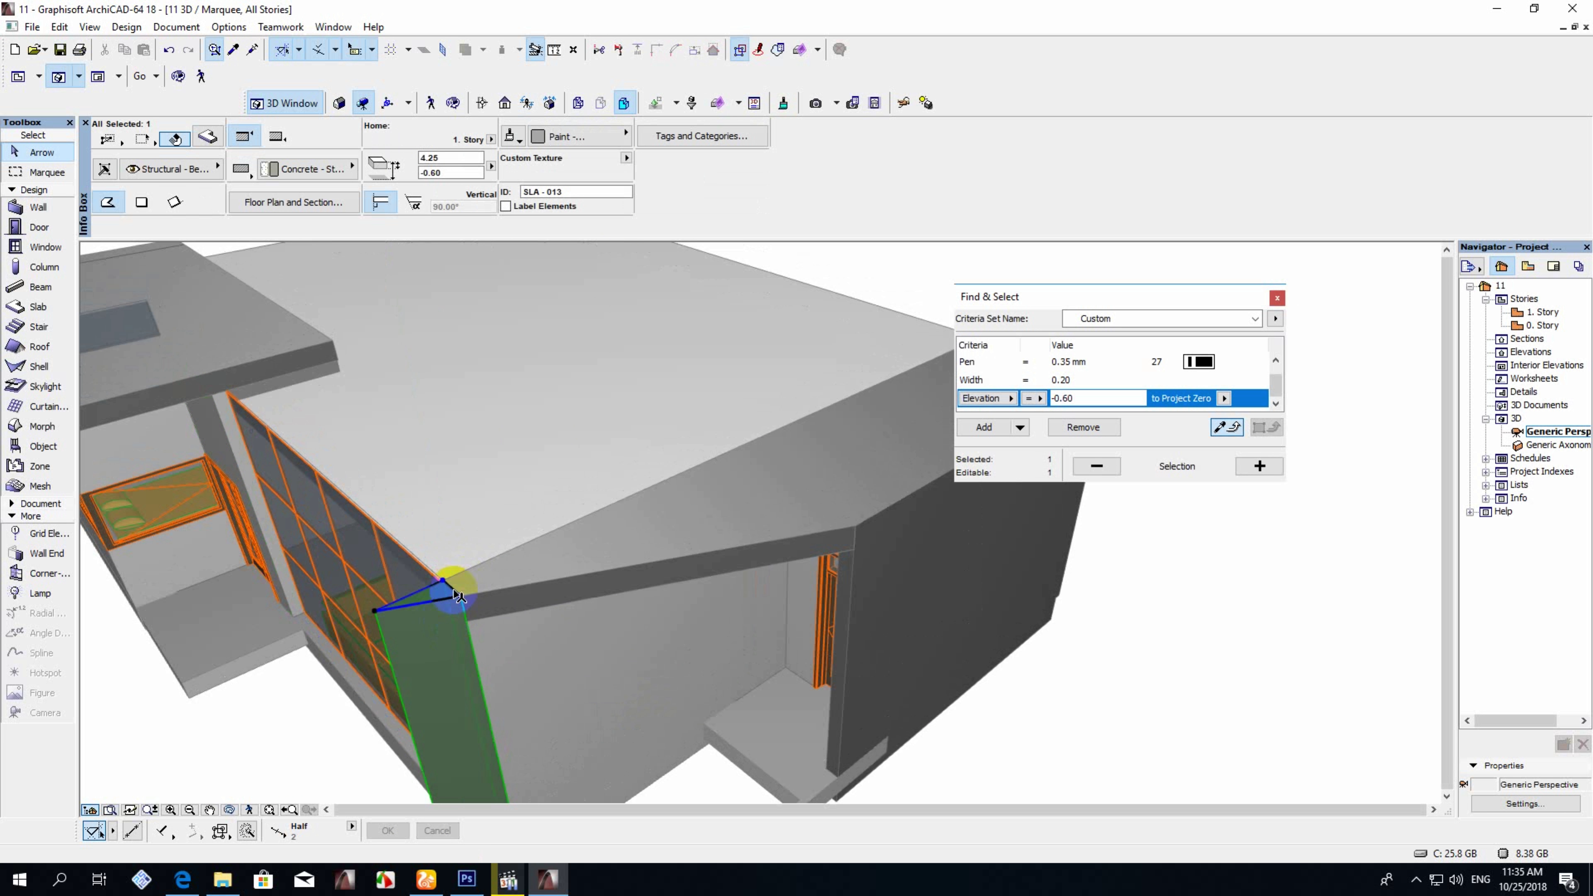
Orbit to a front view and start stretching the side wall's corner point.
shift+middle_drag(626, 462, 631, 484)
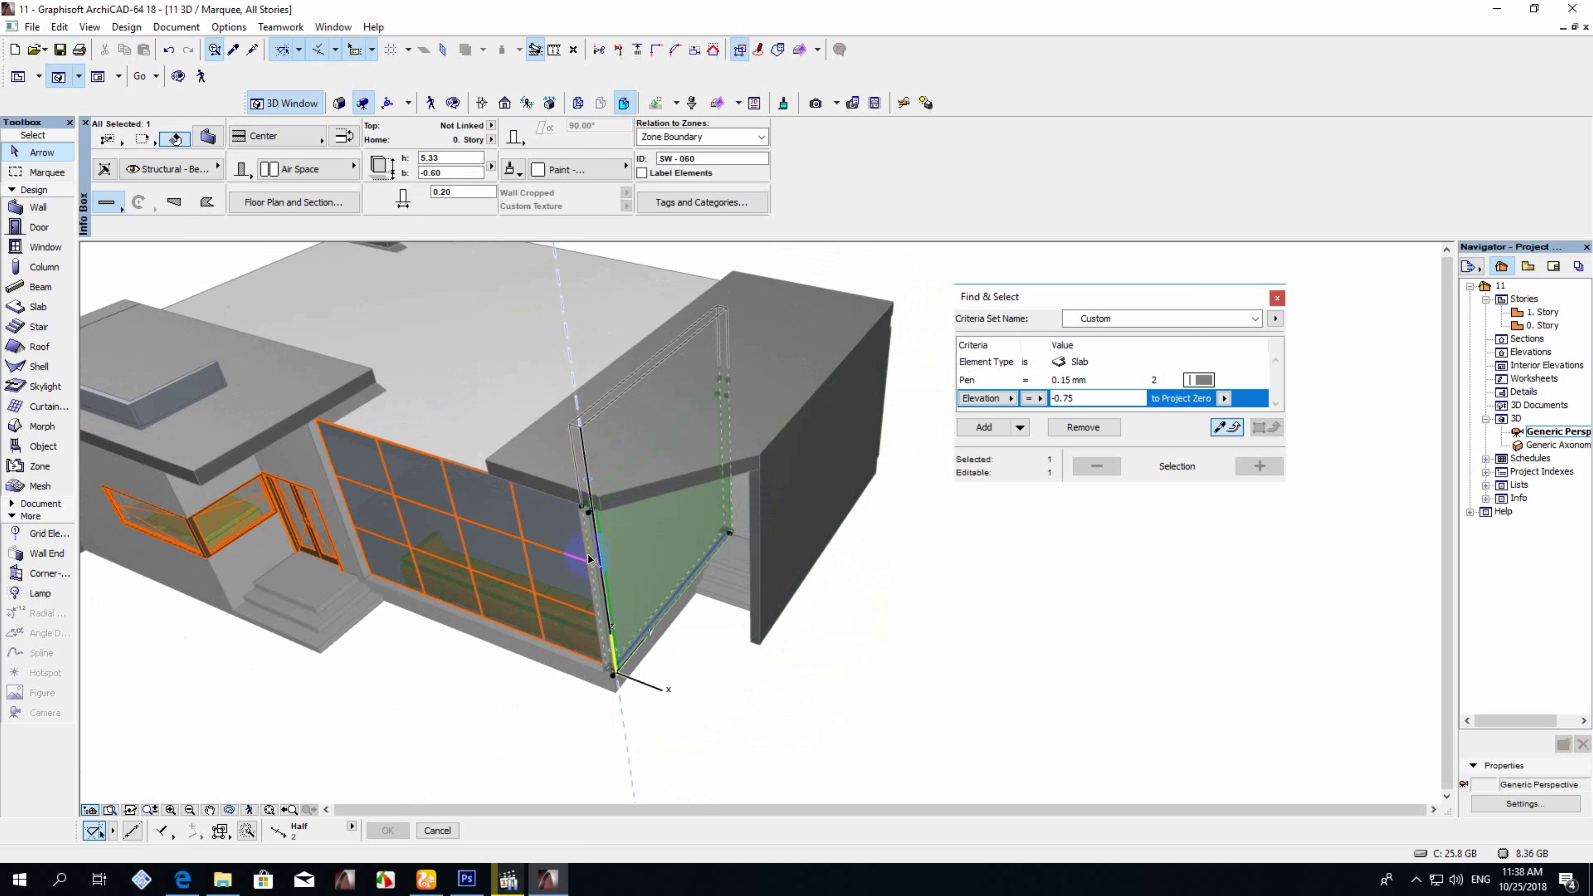
click(617, 641)
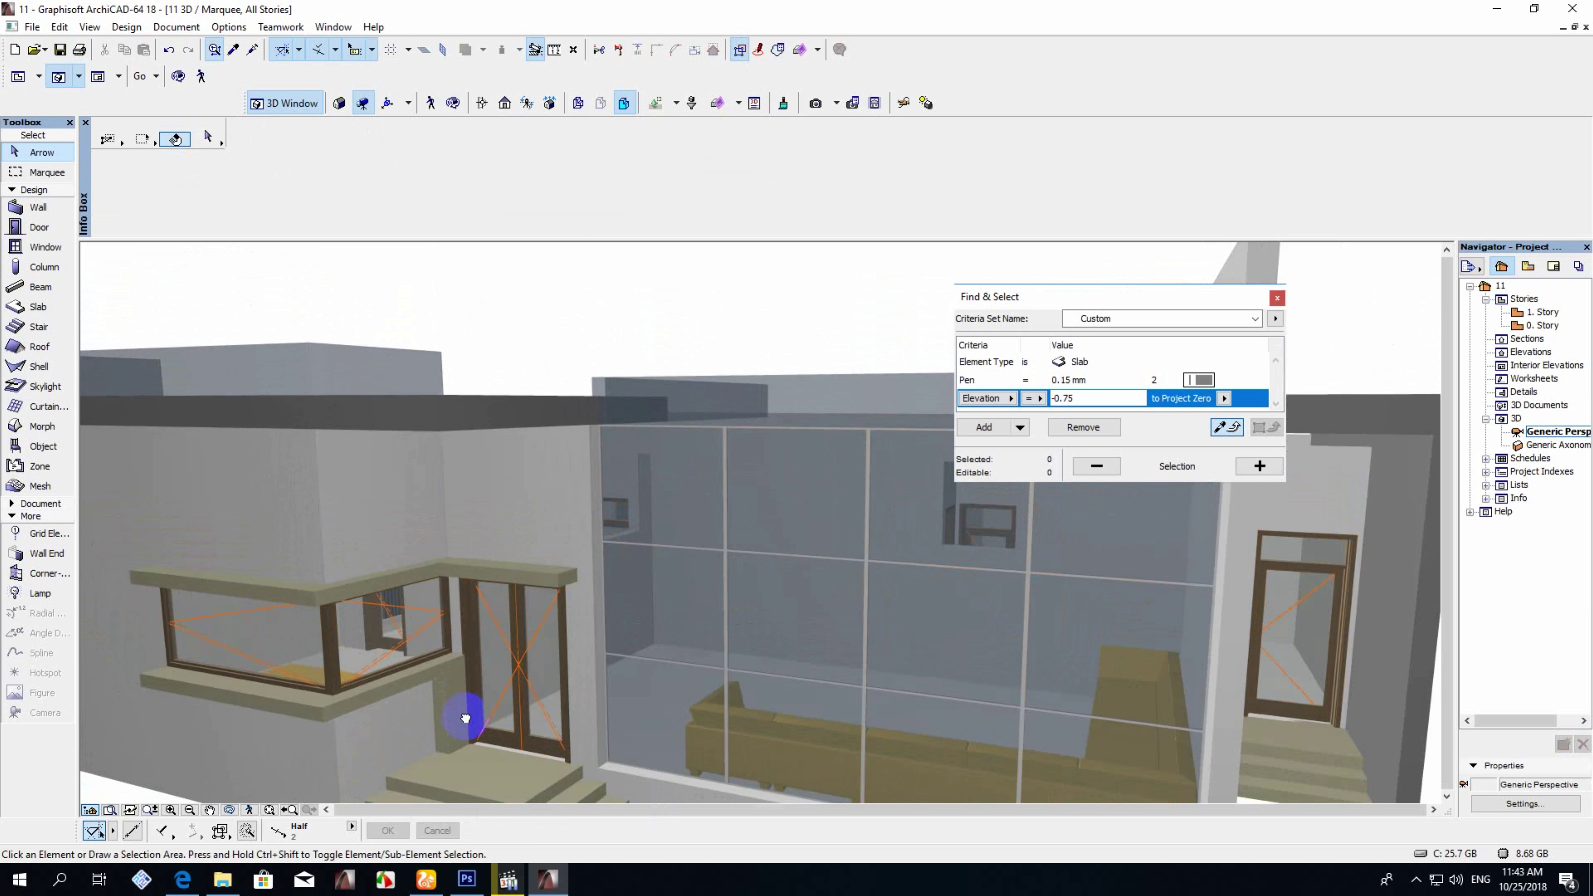
Select the slab beside the corner window and offset its edge to build a 1.10 base.
click(466, 718)
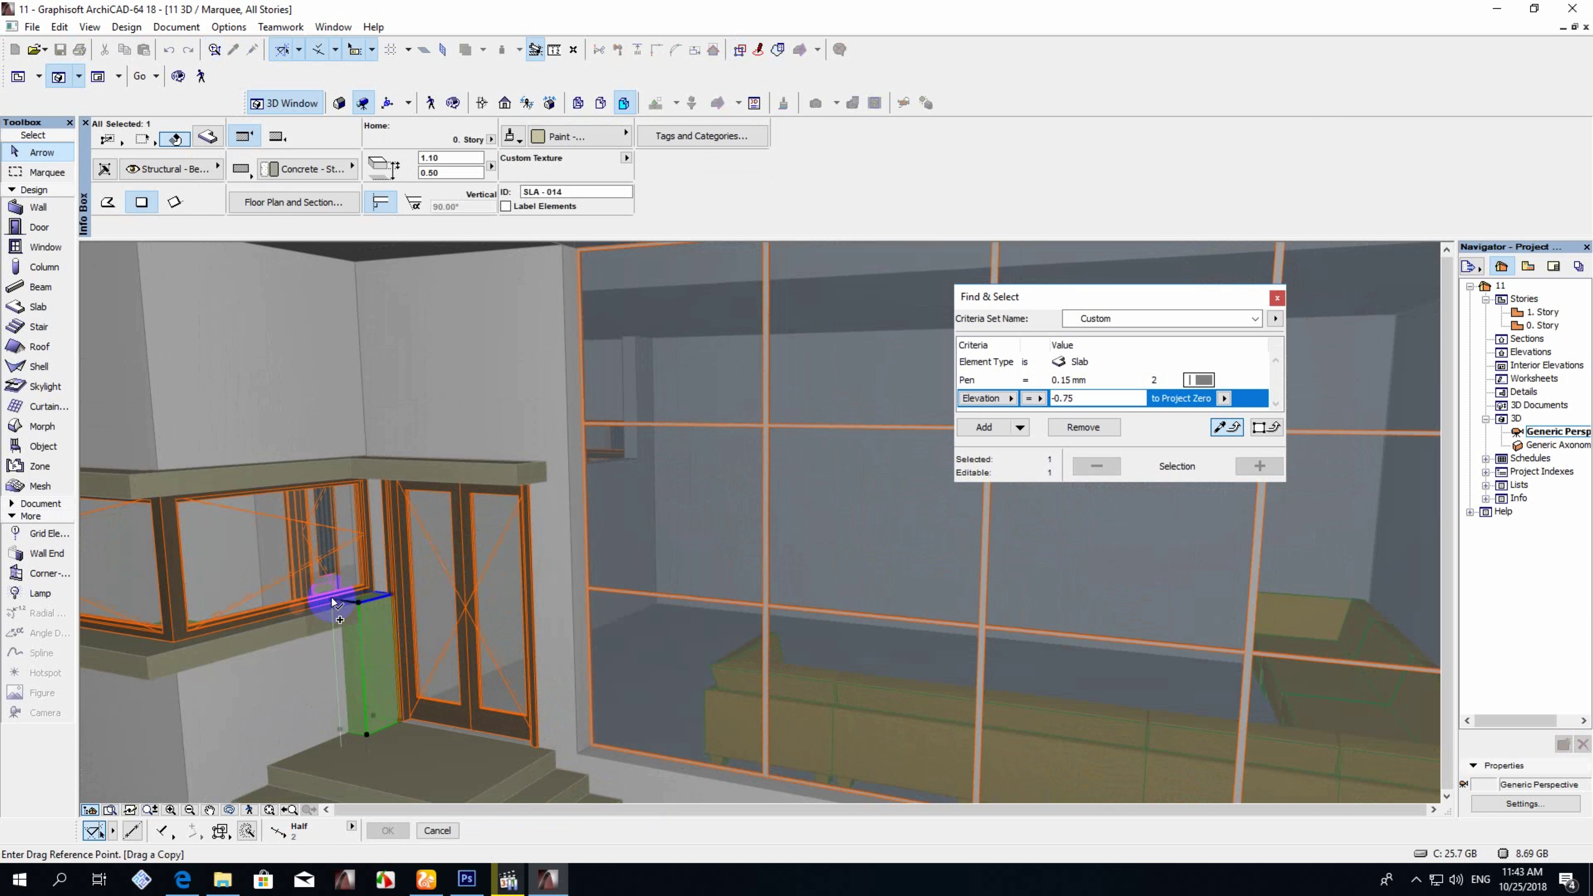
click(361, 607)
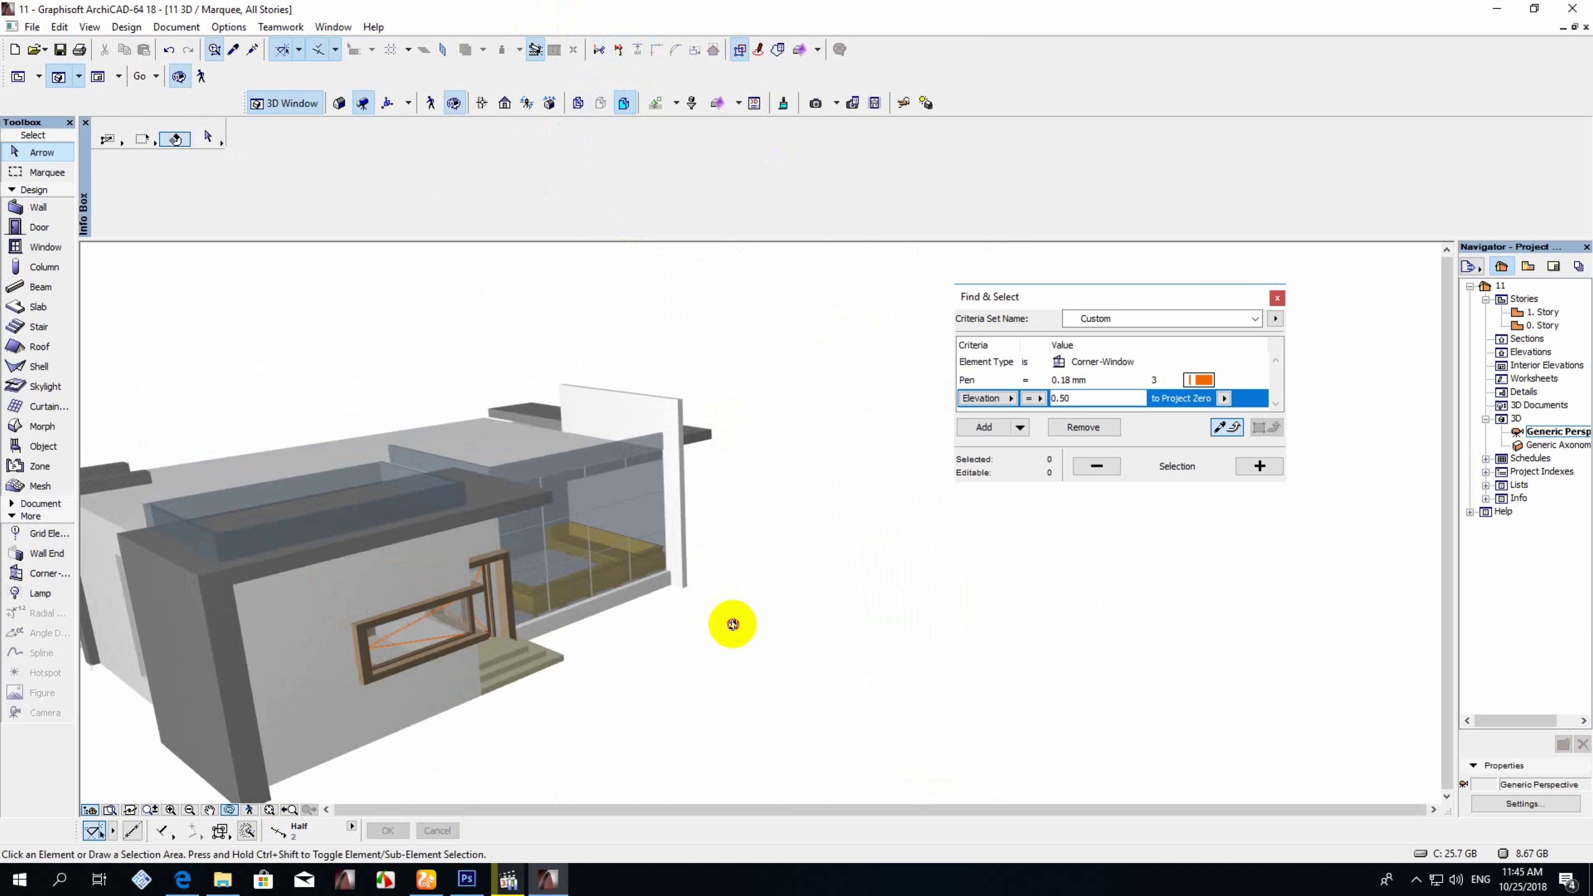
Orbit the model for a closer look at the villa's front facade.
mouse_move(462, 683)
shift+middle_down()
mouse_move(445, 651)
mouse_move(601, 638)
shift+middle_up()
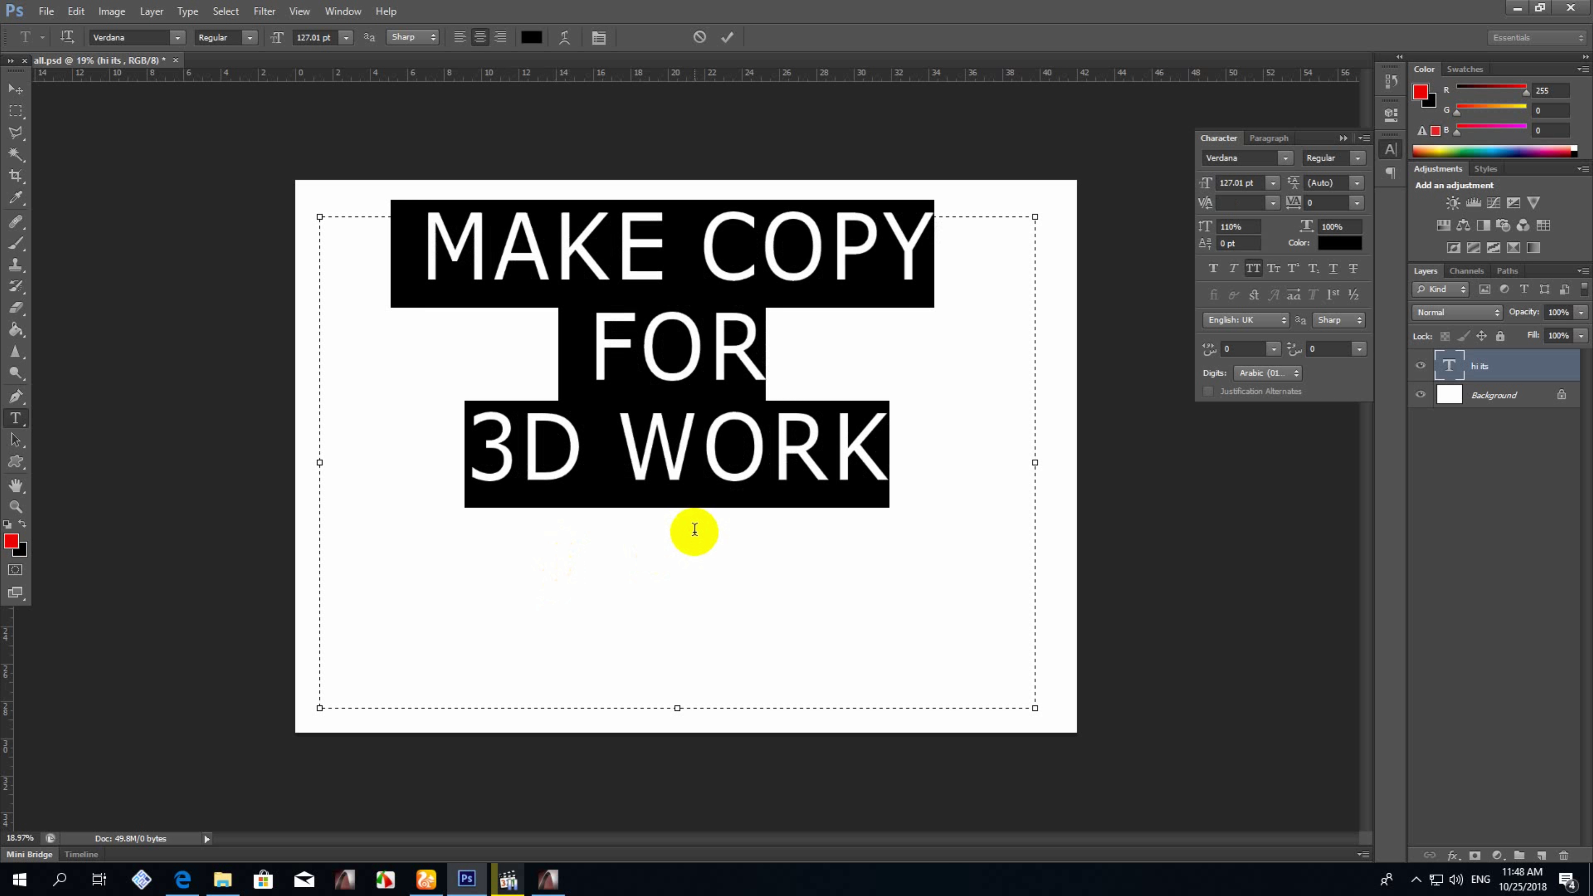
Replace the caption 'YOU CAN CHANGE IN DESI' with 'AFTER YOU HAVE THE 3D VI'.
text(YOU CAN CHAN)
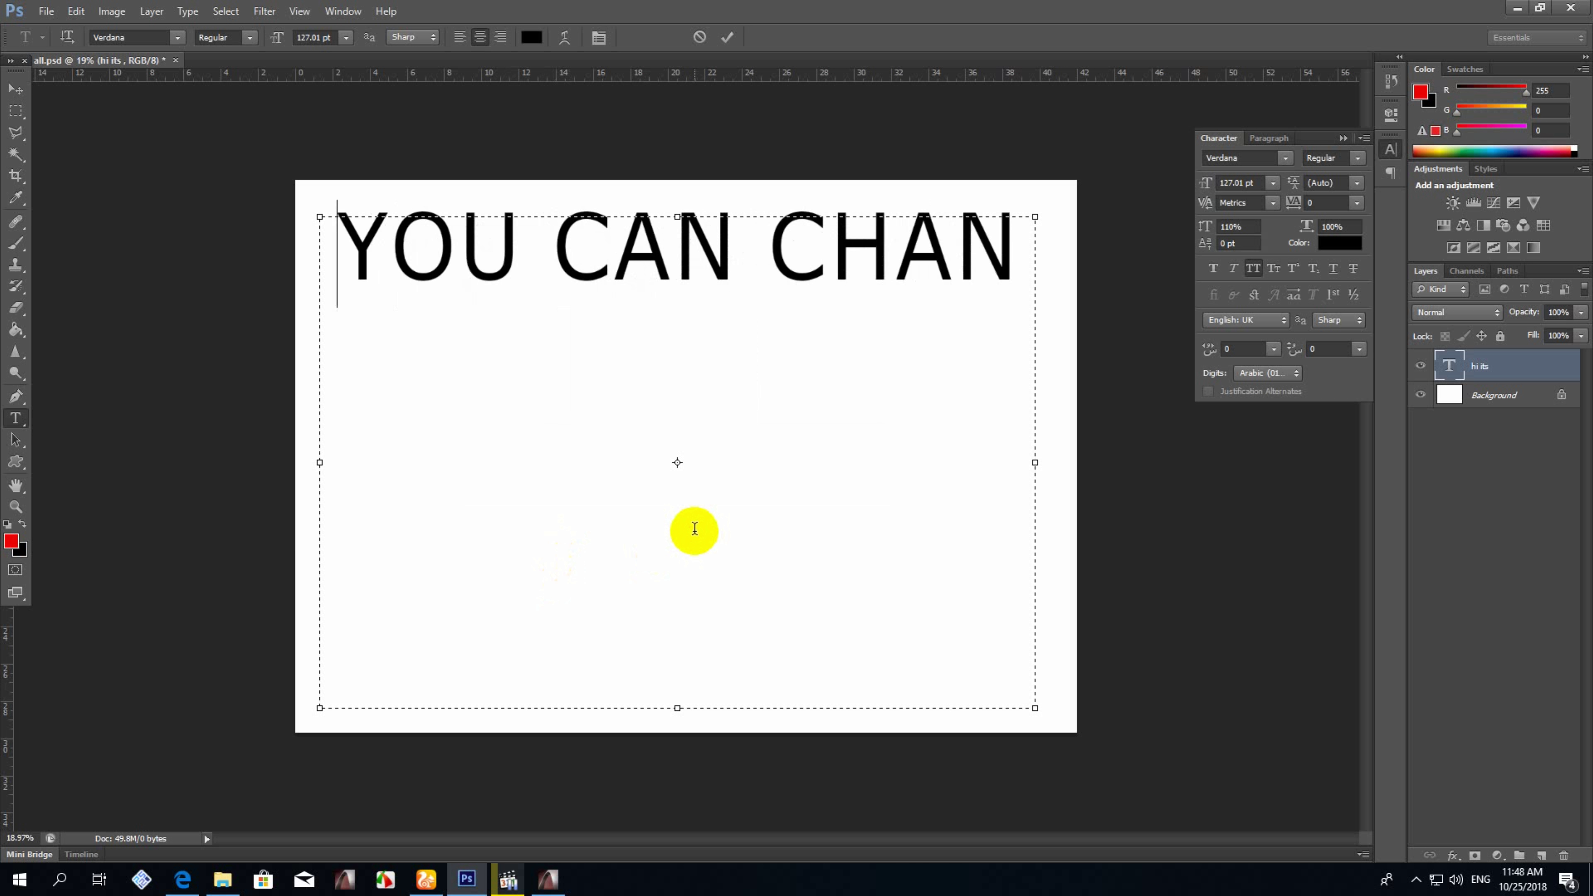
text(GE IN DESIGN)
key(ctrl+a)
text(AFTER YOU HAVE THE 3D VI)
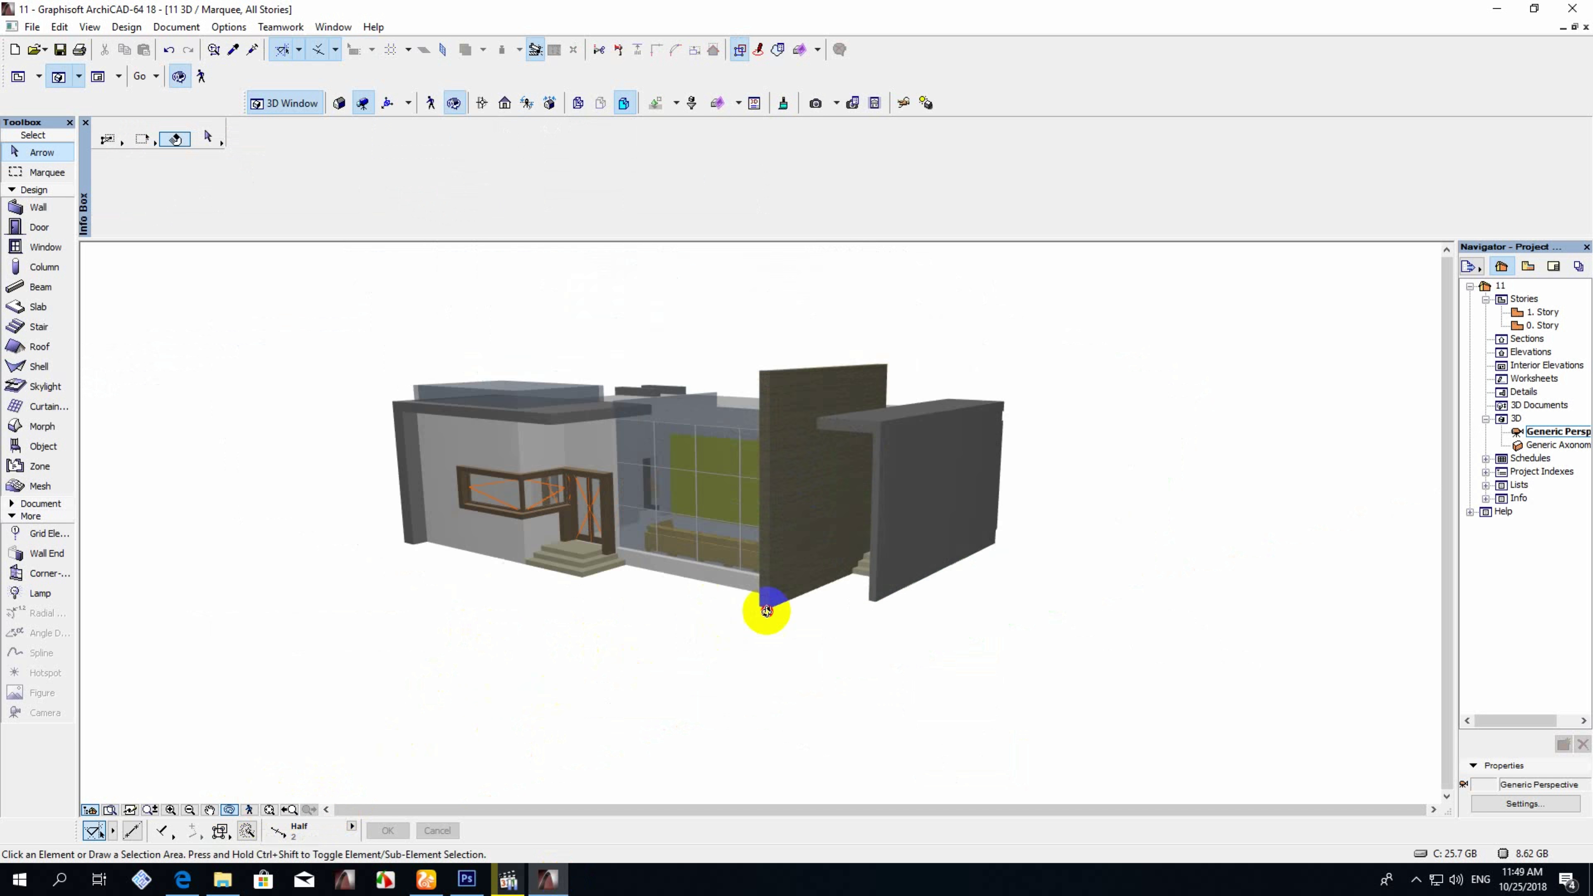
Browse the villa project folder and orbit the ARCHICAD 3D model to a front view of the house.
mouse_move(720, 631)
mouse_down()
mouse_move(807, 551)
mouse_move(1236, 597)
mouse_up()
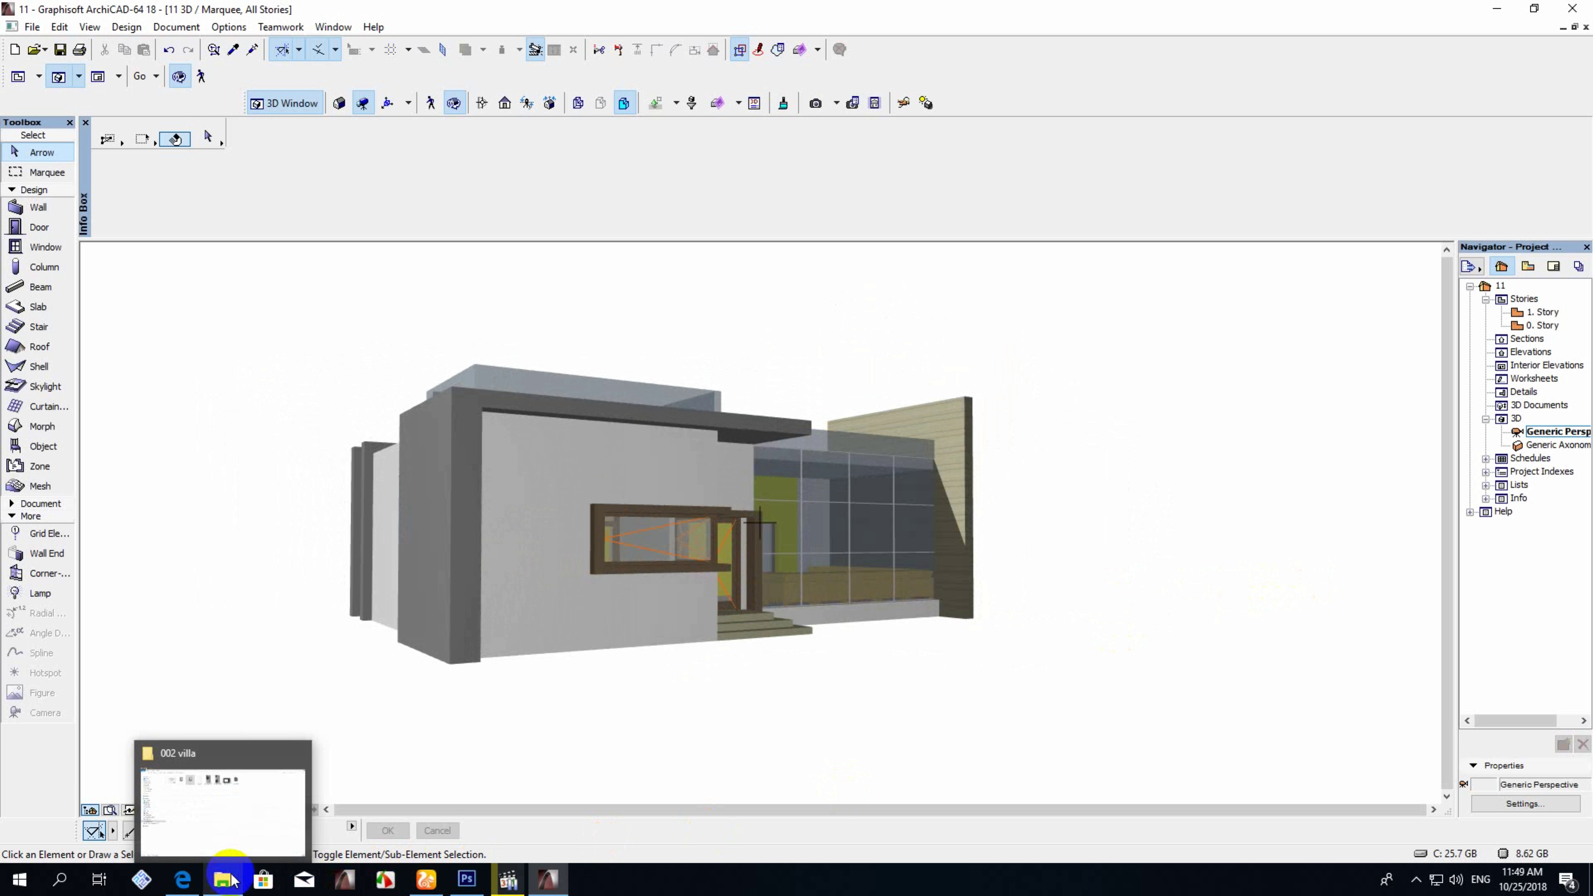
click(229, 881)
click(341, 53)
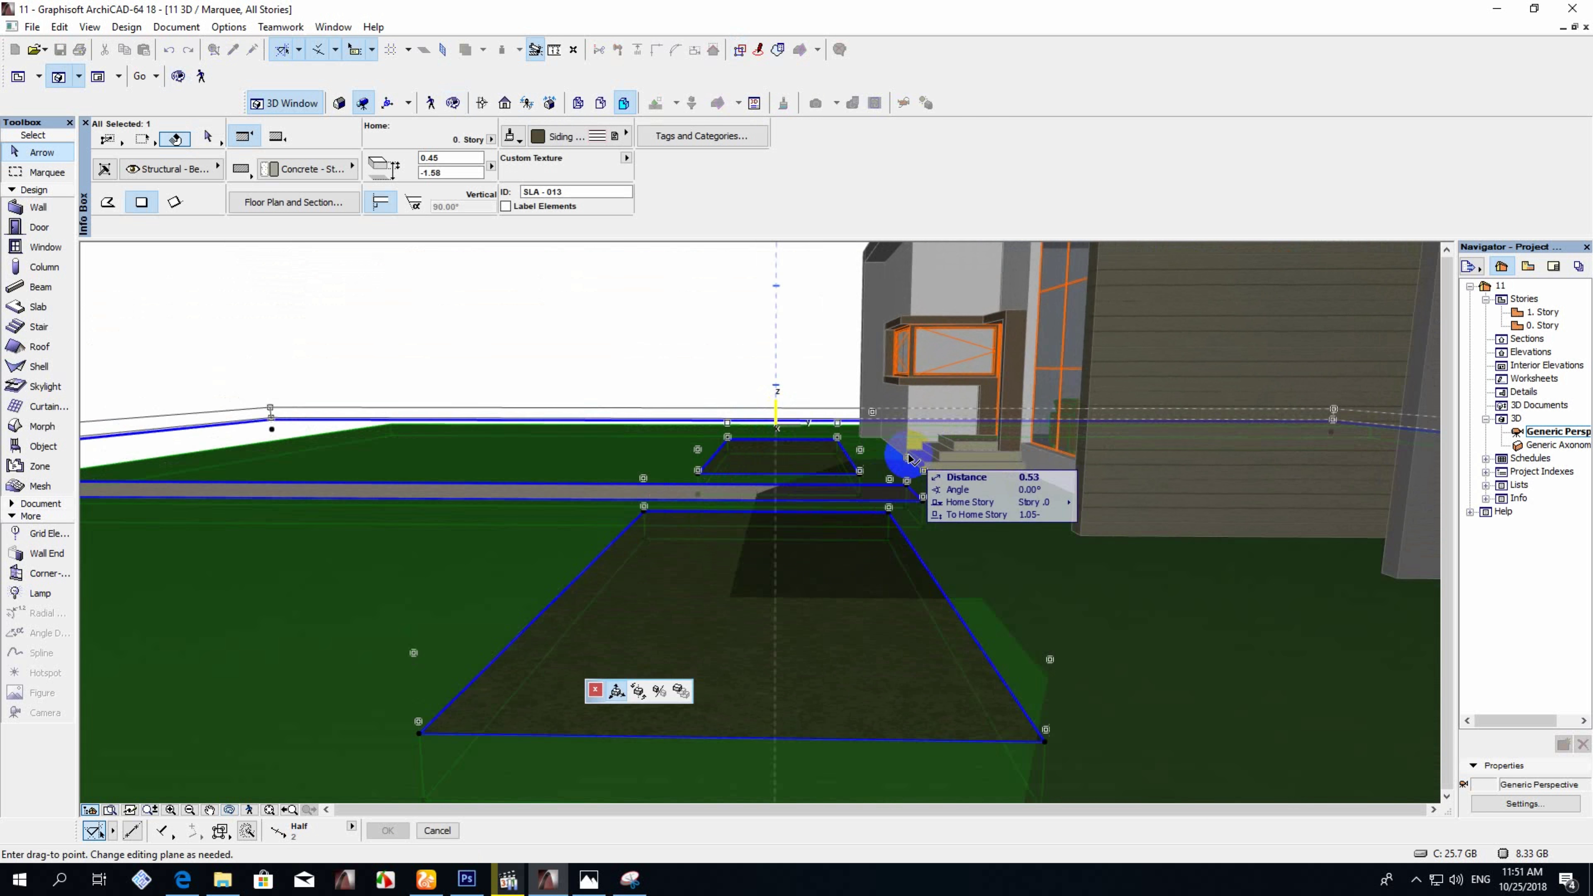
mouse_move(903, 578)
shift+middle_down()
mouse_move(925, 651)
mouse_move(526, 676)
mouse_move(711, 586)
mouse_move(831, 651)
mouse_move(871, 498)
mouse_move(871, 576)
mouse_move(747, 333)
mouse_move(506, 471)
mouse_move(622, 444)
mouse_move(701, 488)
mouse_move(651, 772)
shift+middle_up()
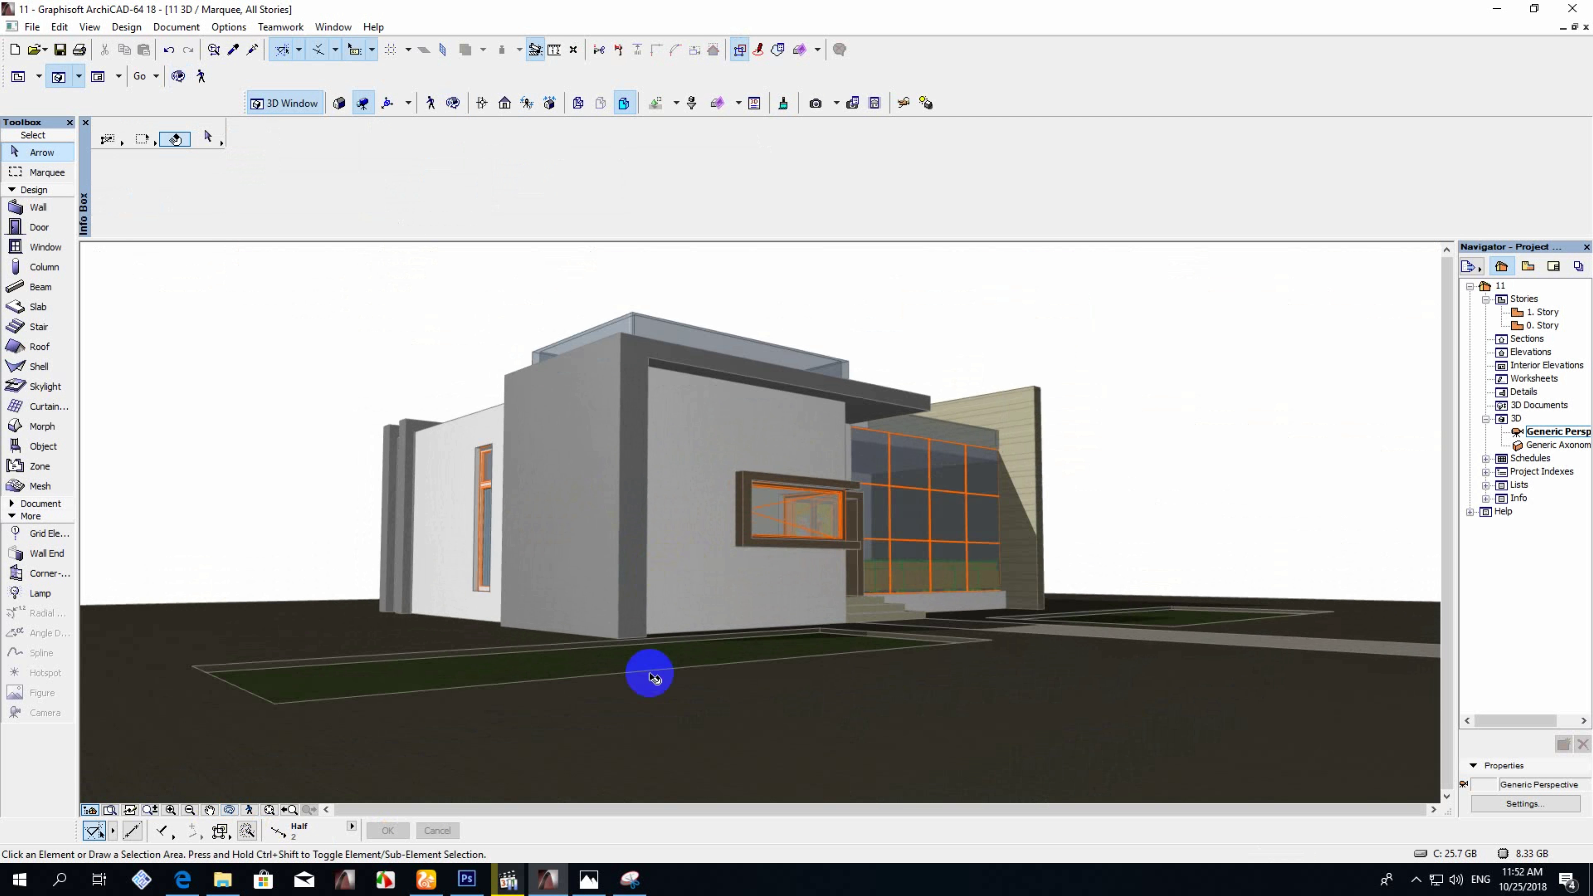
Circle the glazed corner on the villa reference sketch, then return to the Photoshop caption.
click(630, 879)
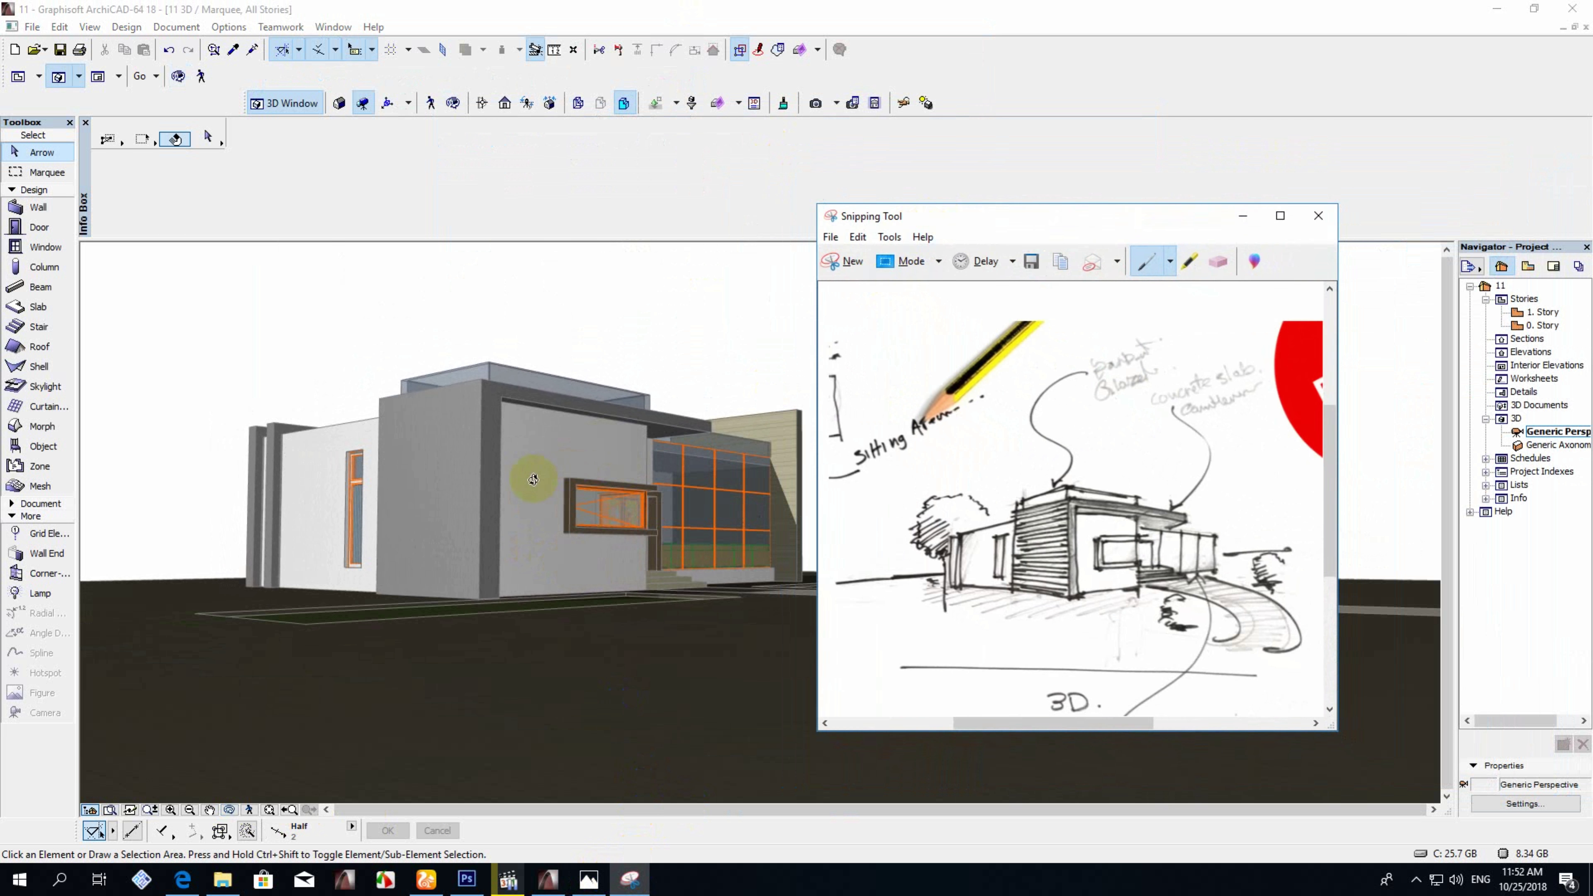
shift+middle_drag(489, 590, 864, 599)
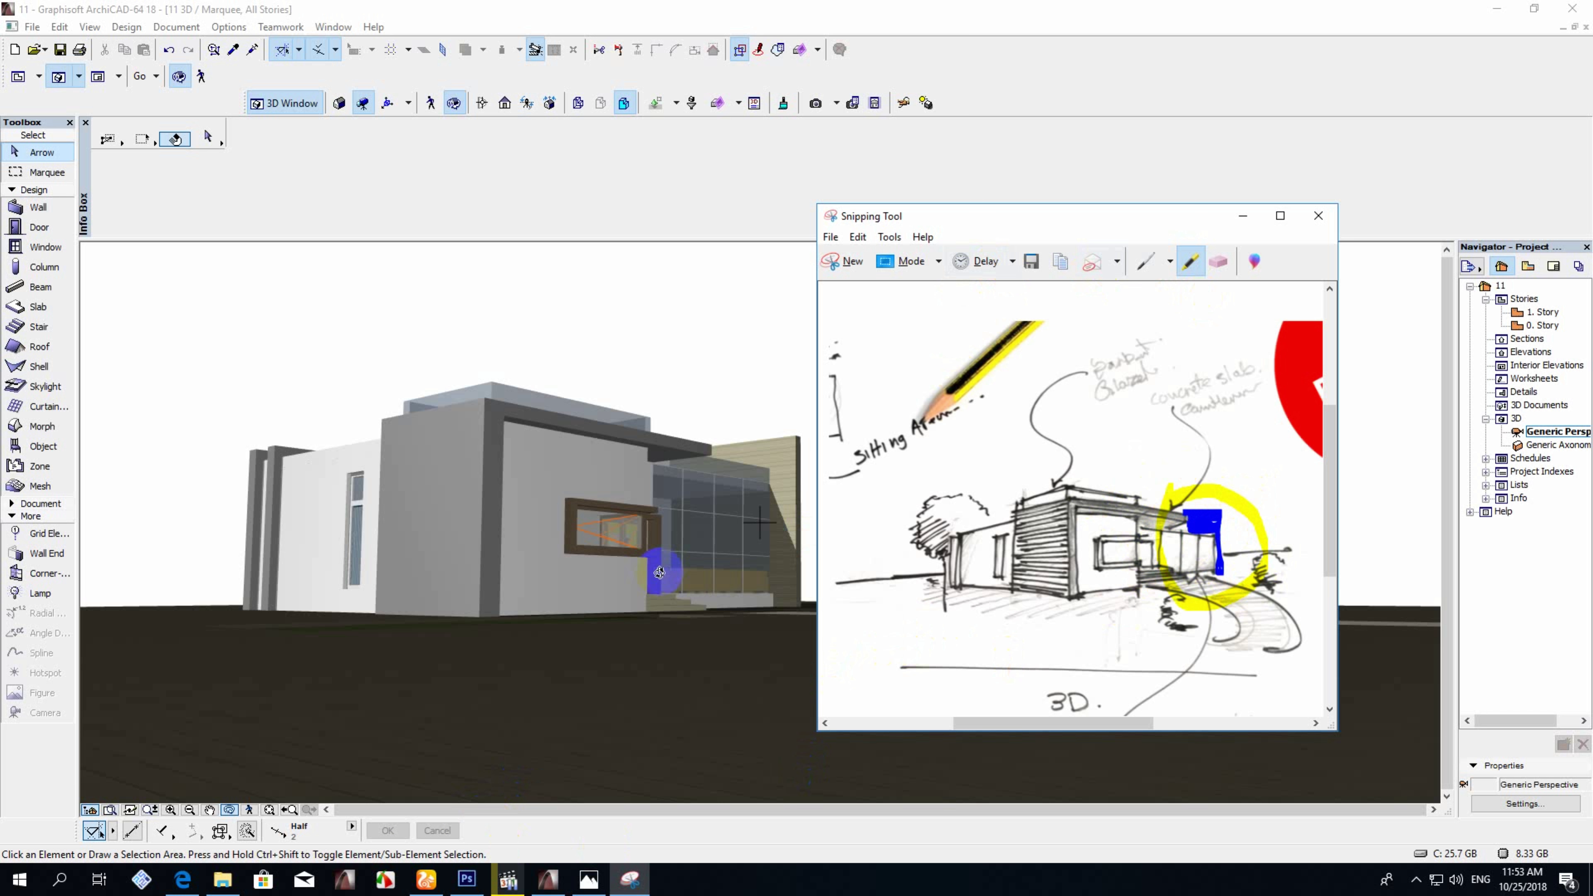
click(466, 879)
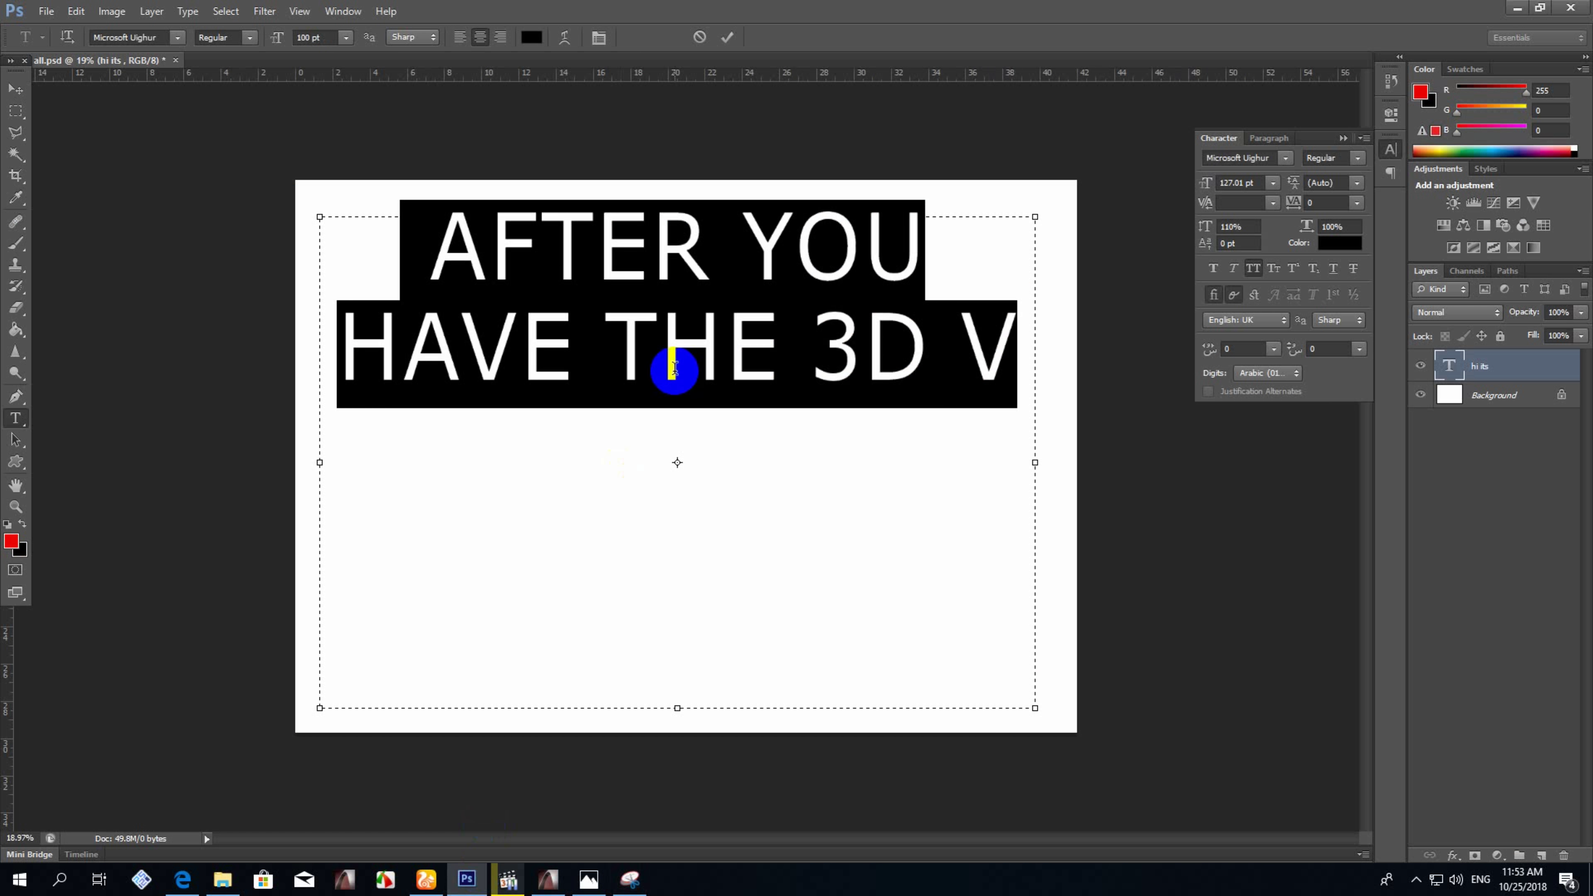
Shrink the caption to 85 pt Verdana and retype its wording.
drag(276, 39, 267, 50)
text(IF Y)
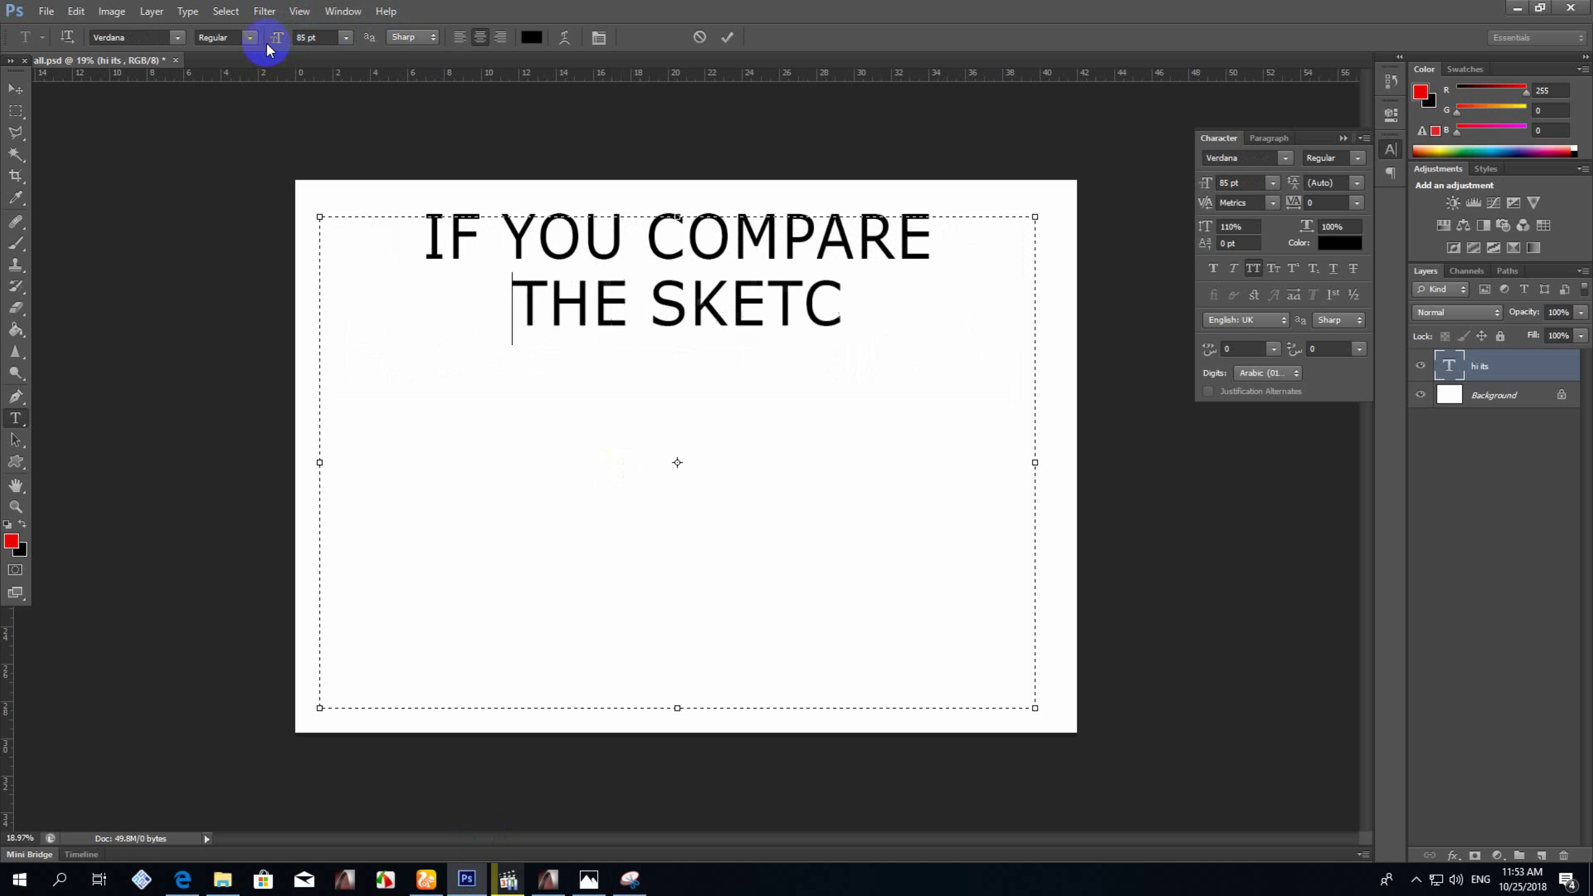
text( THE 3D)
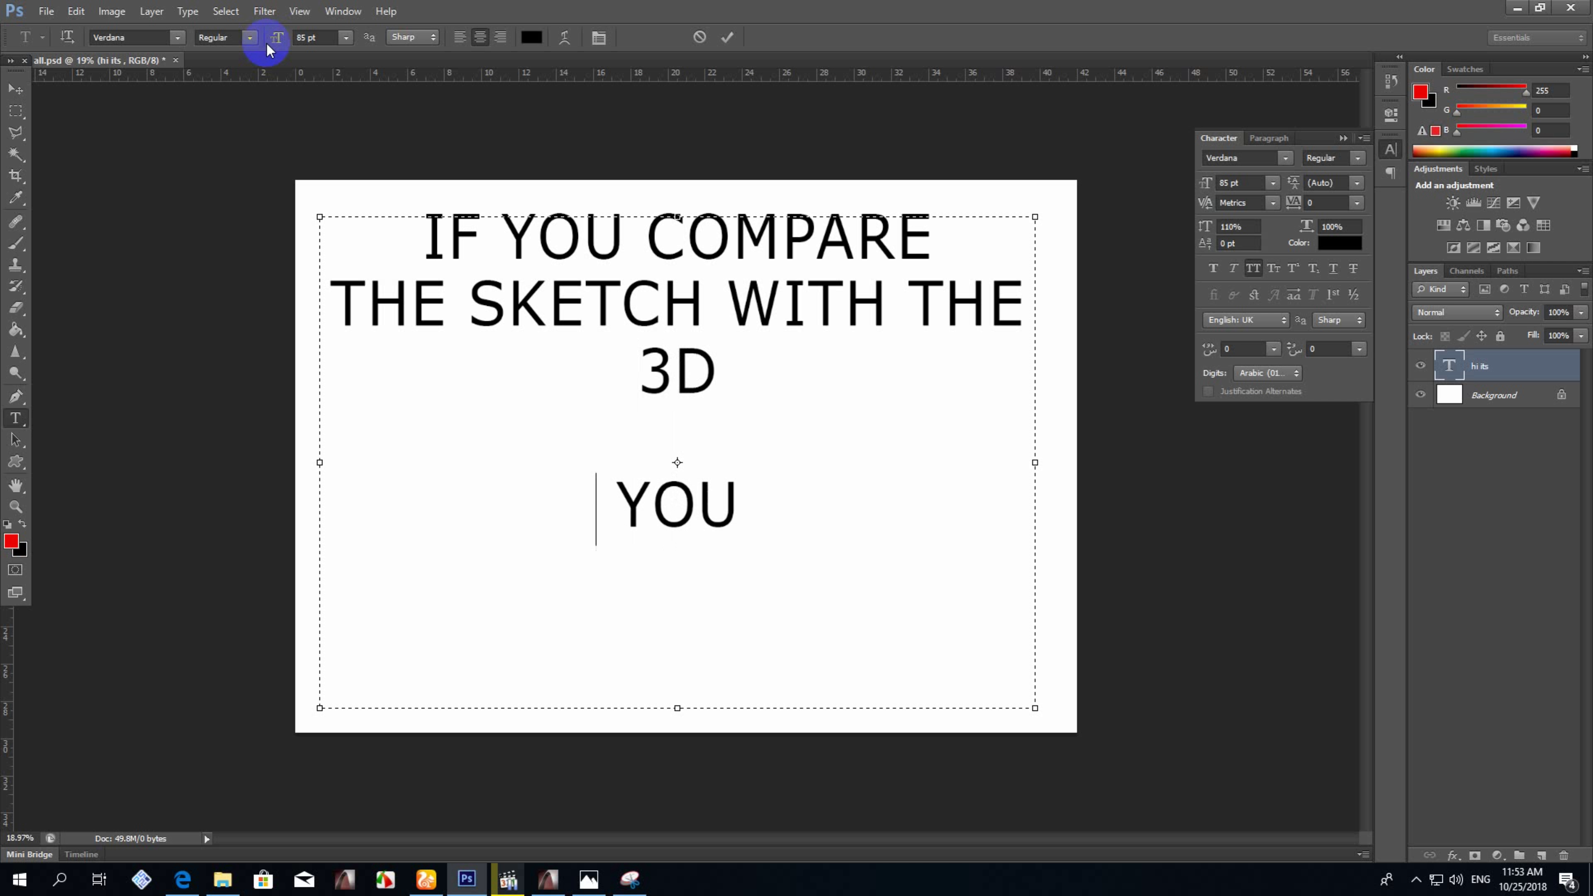
key(ctrl+a)
text(ALMO)
key(ctrl+a)
text(JUST)
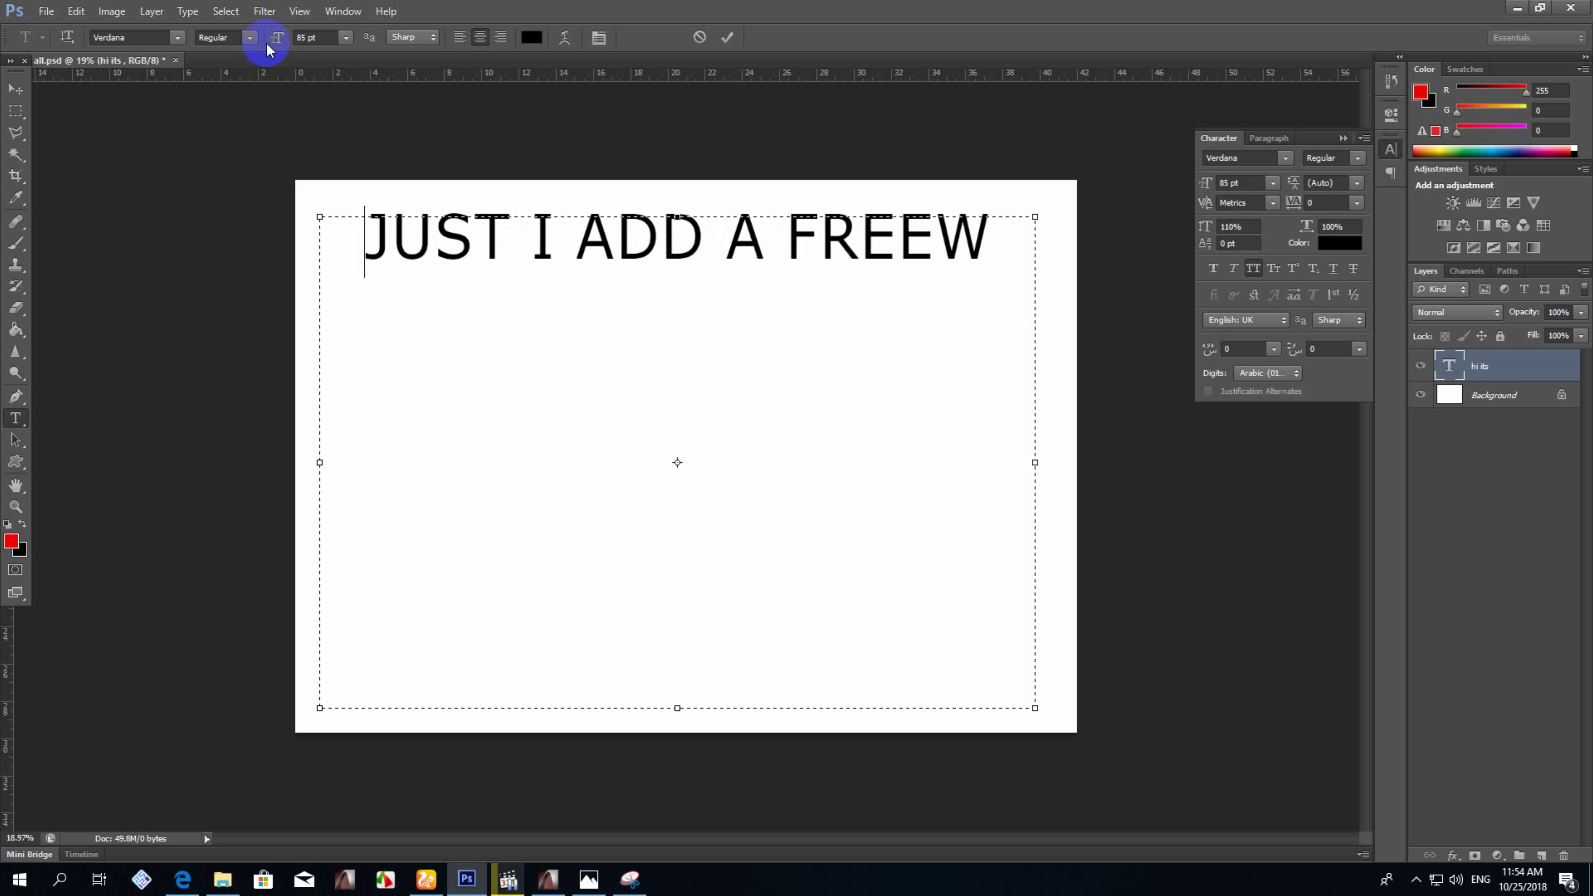
text(ALL)
Move FREEWALL onto its own line and colour it blue.
click(807, 229)
key(Return)
drag(505, 313, 834, 307)
click(532, 37)
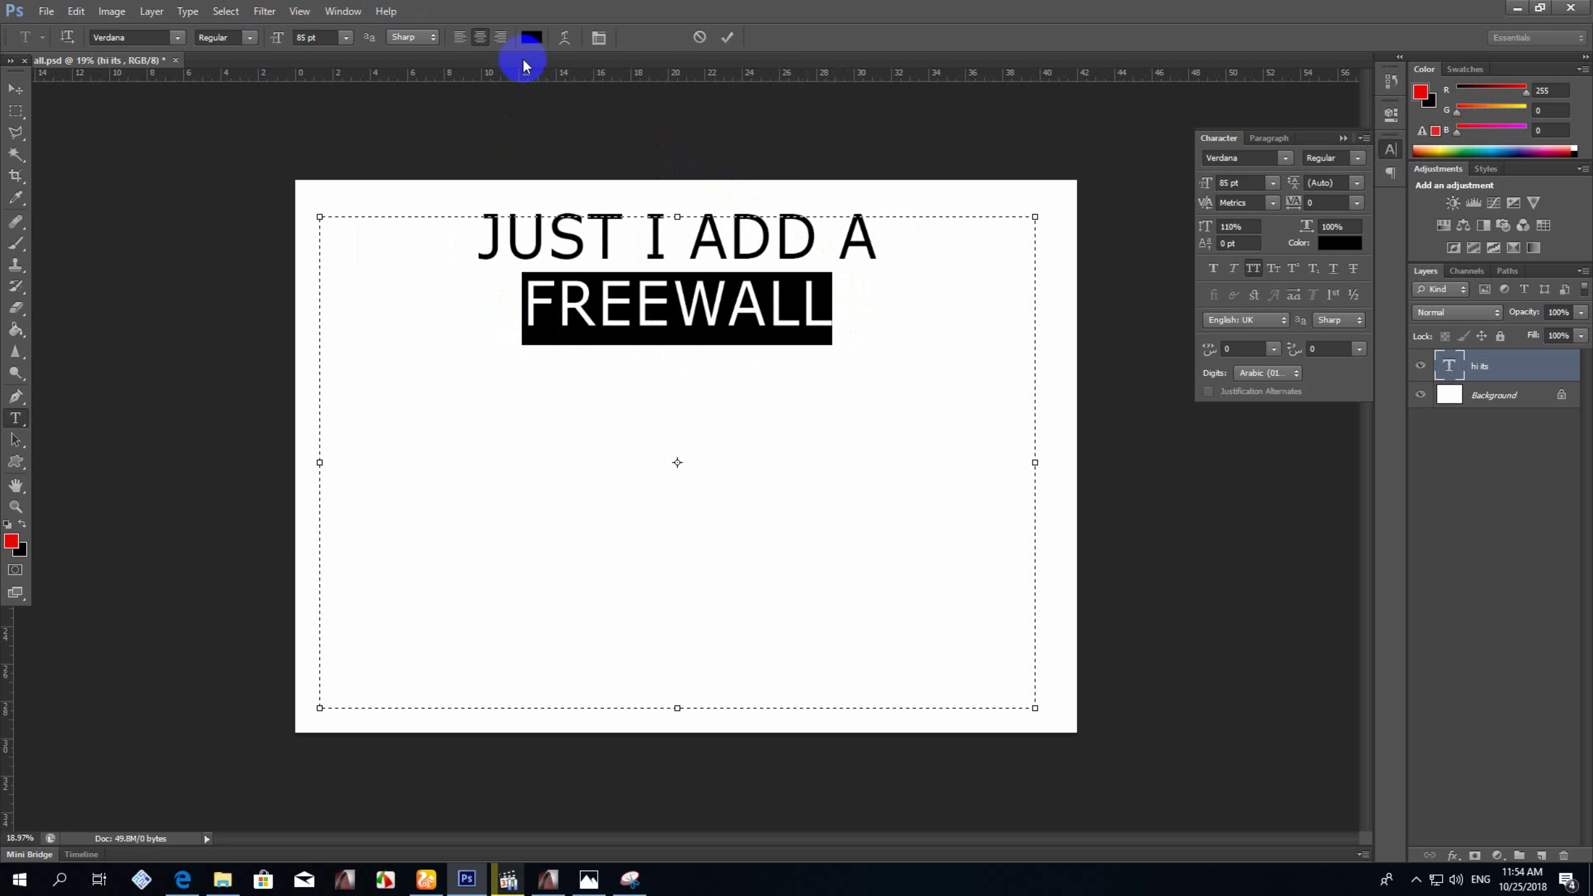
click(445, 557)
click(630, 879)
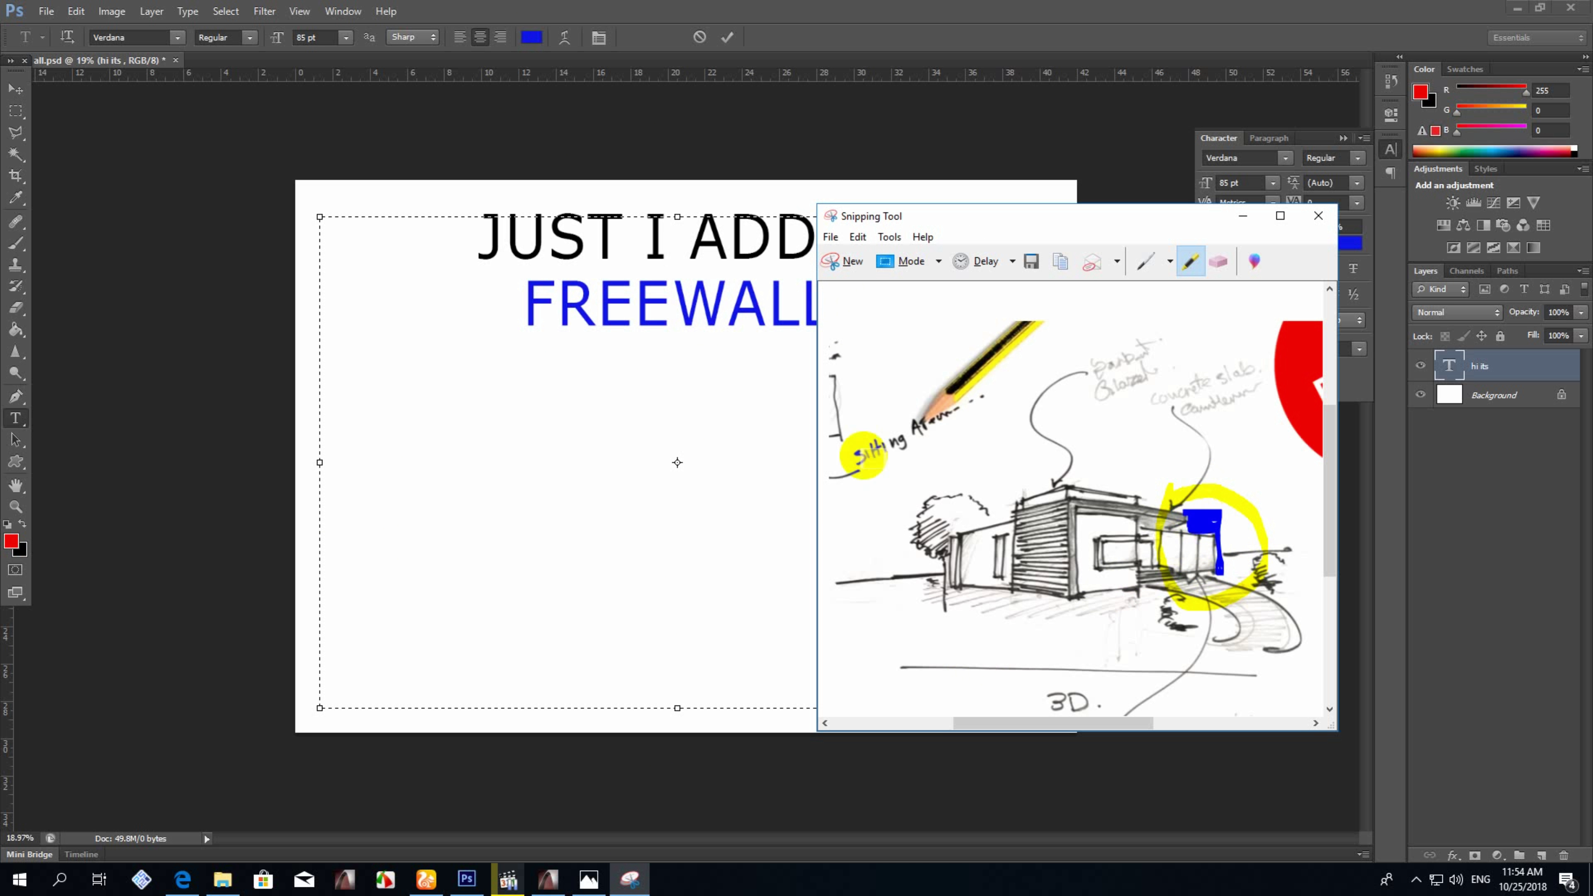
click(833, 339)
text(THIS IDEA COM)
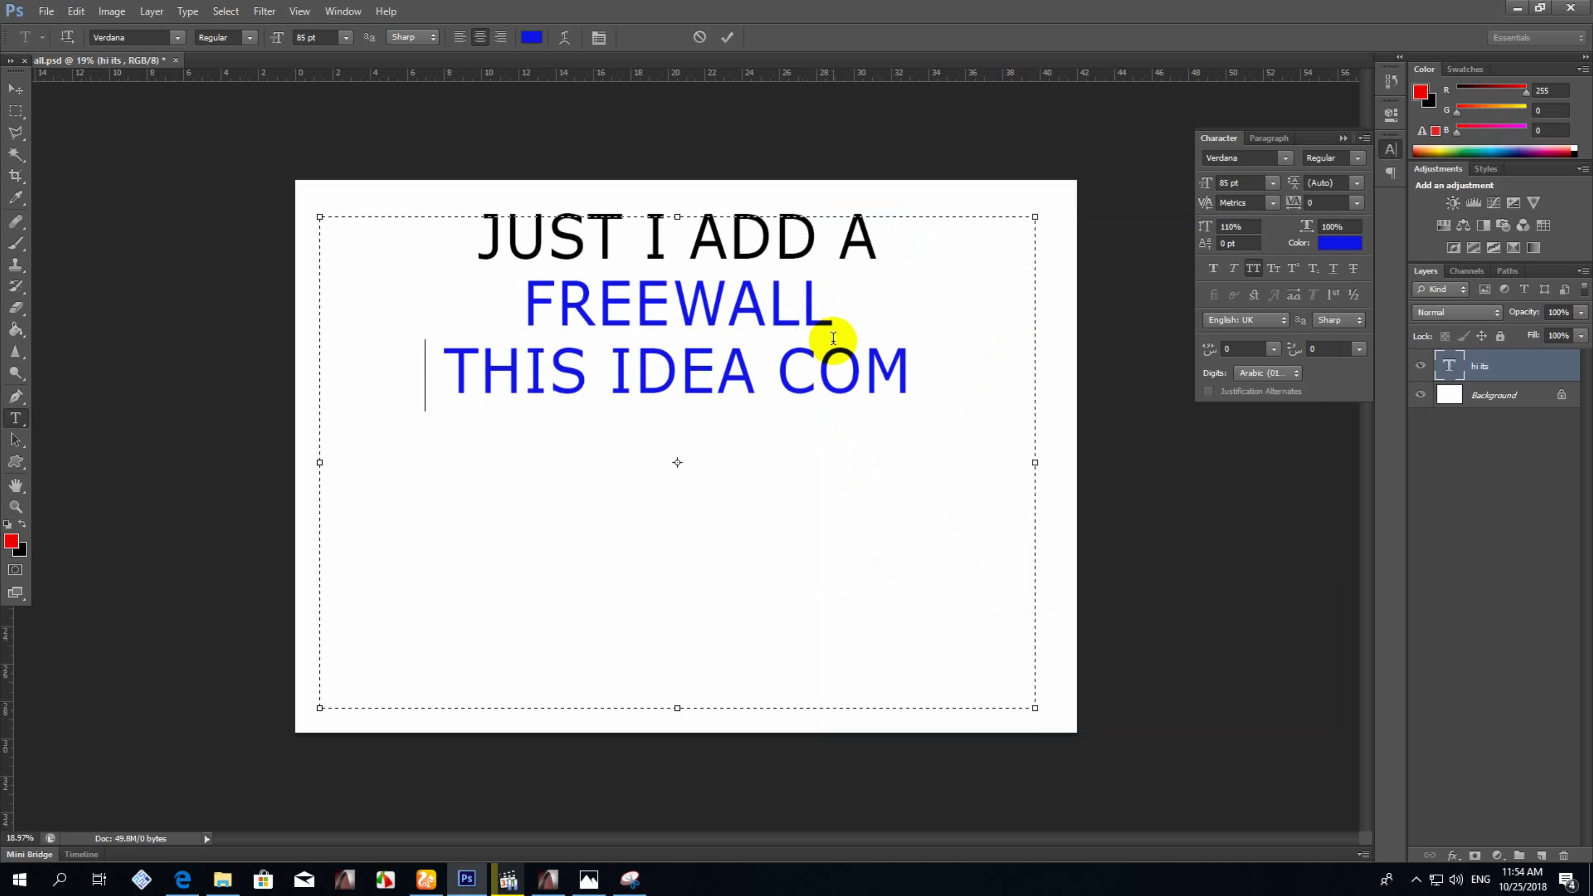
text(E AFTER)
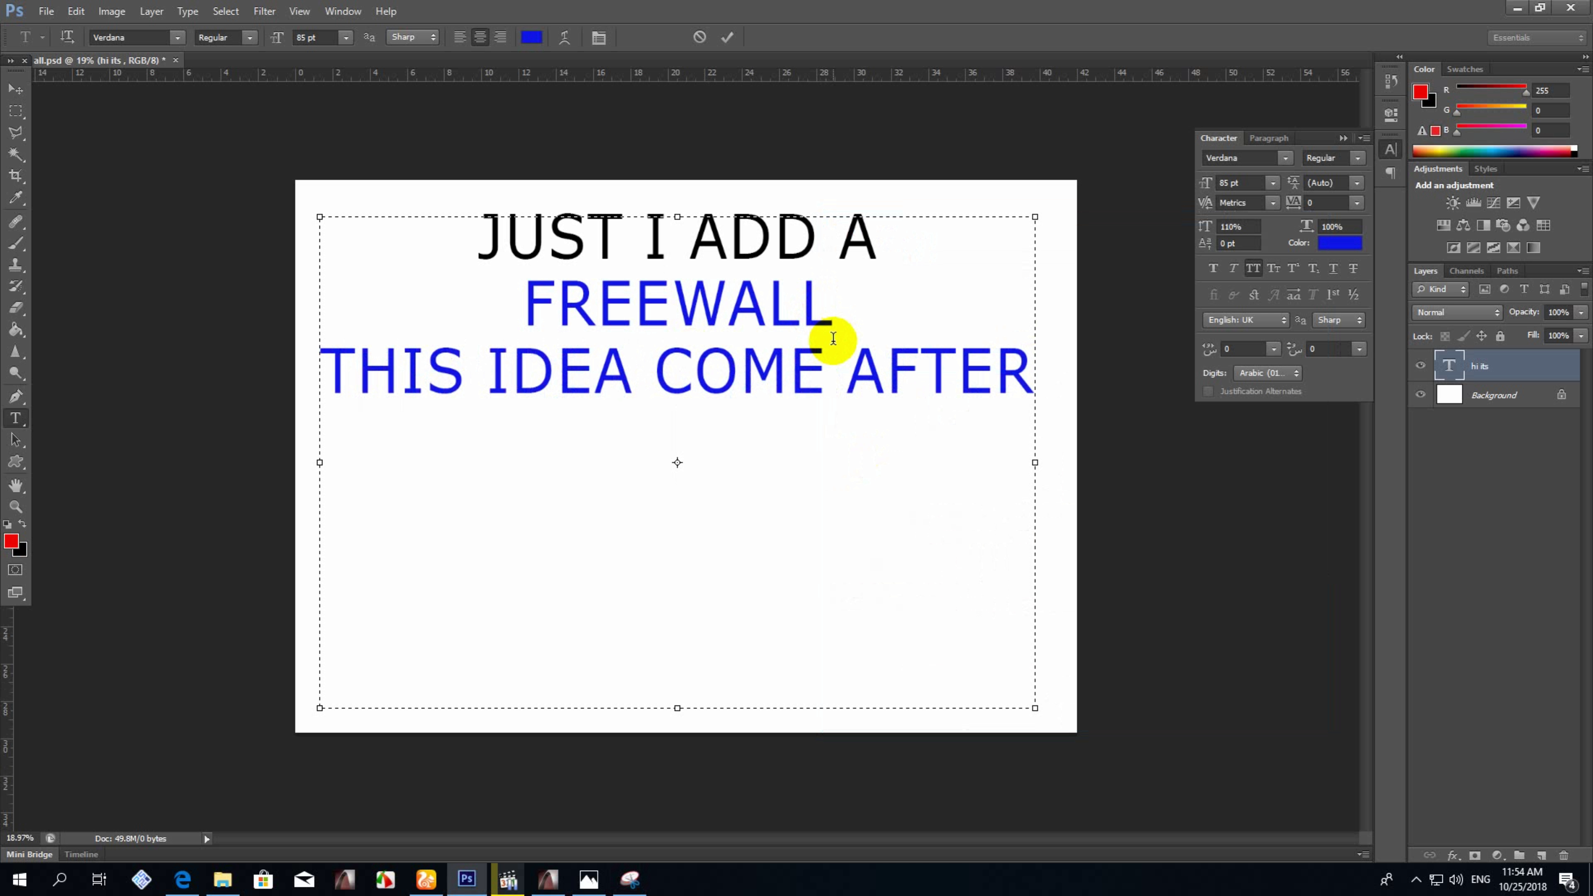
text(R)
Rewrite the caption to begin 'ITS IN THE' and delete the stray last line.
key(ctrl+a)
text(ANYON)
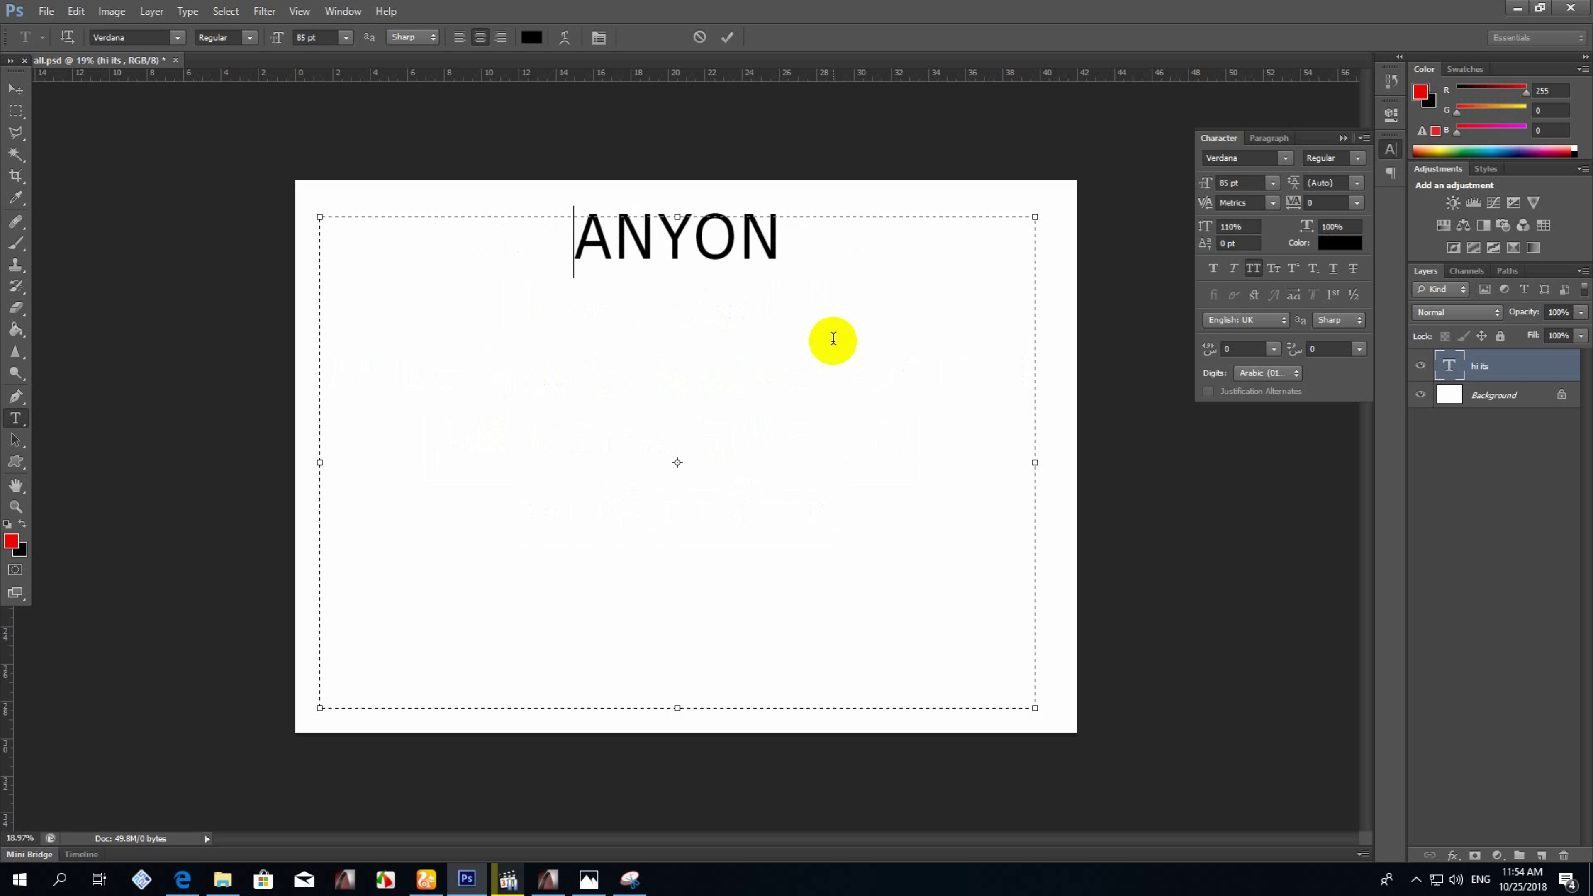
text(E HAVE IDEAS)
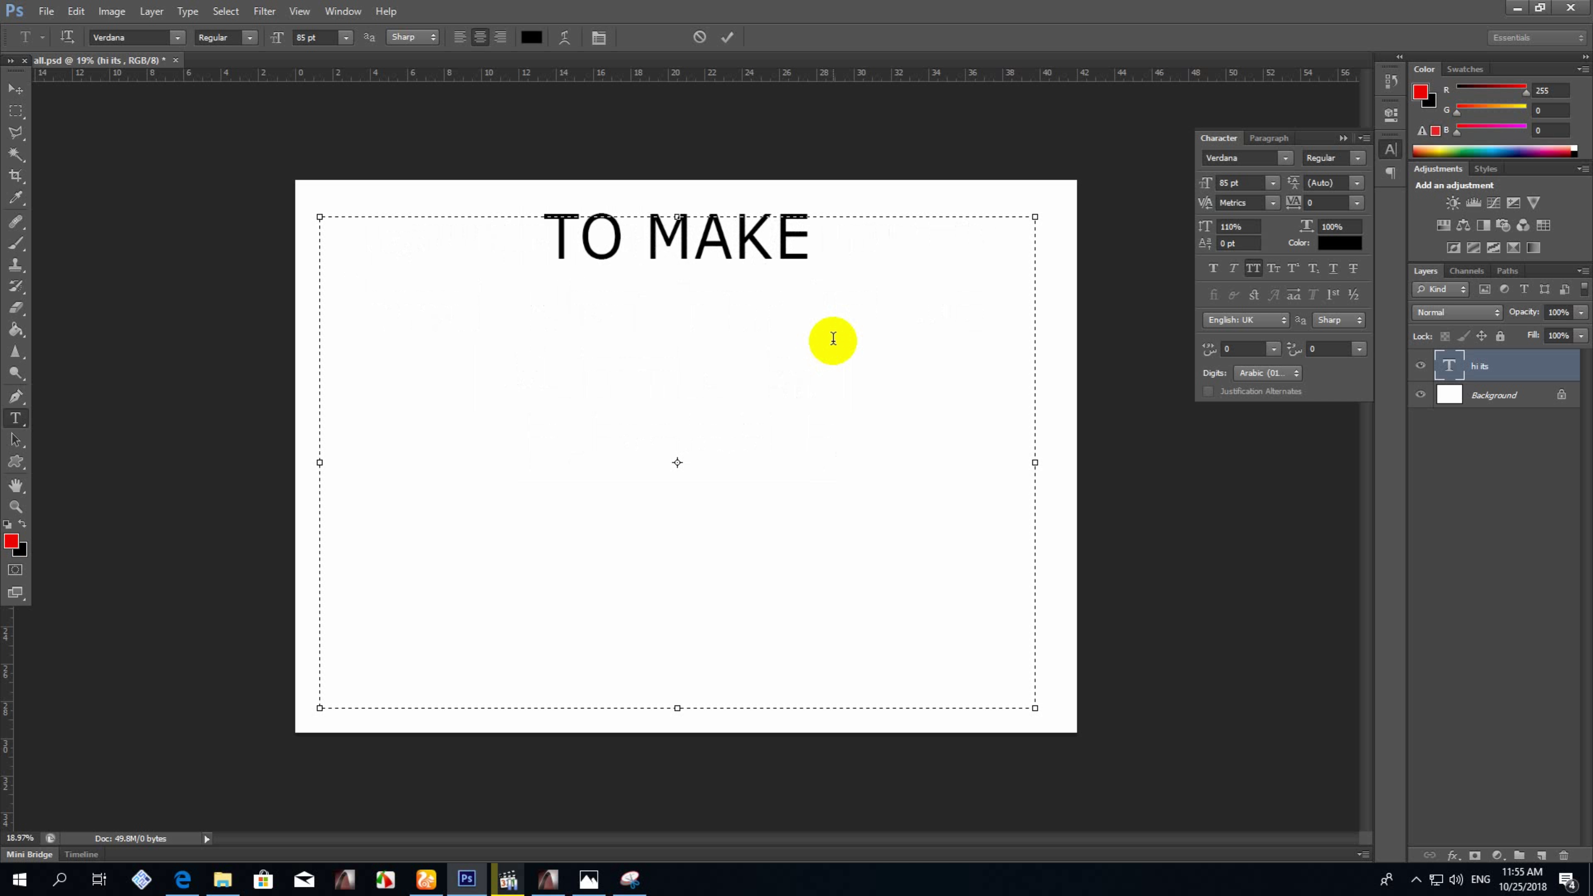
text(R DESIGN)
key(ctrl+a)
text(AS)
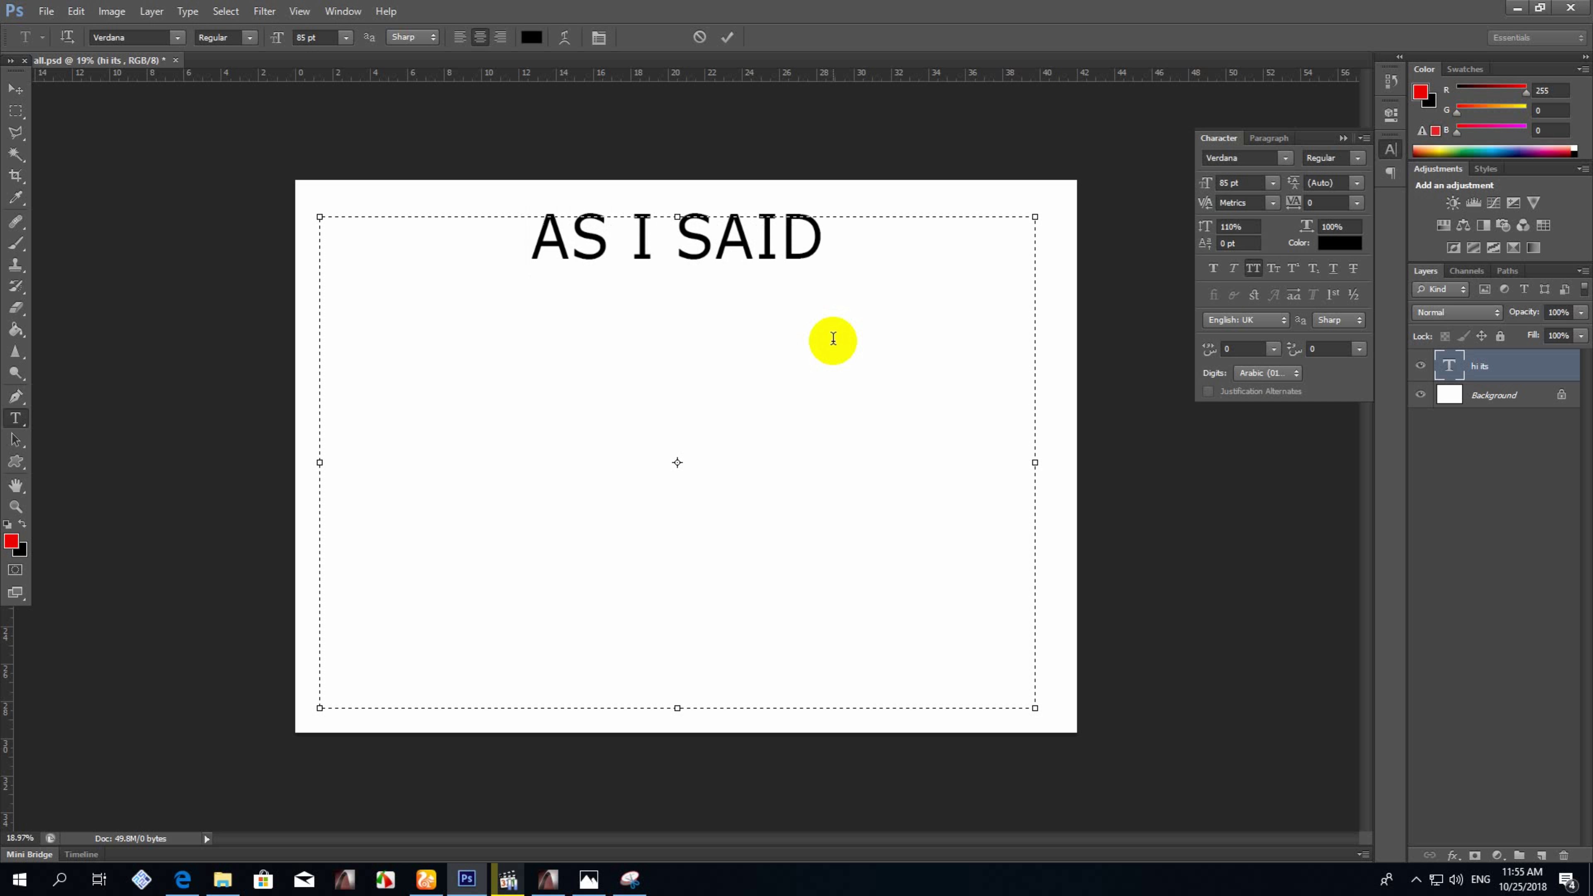
key(ctrl+a)
text(ITS IN TH)
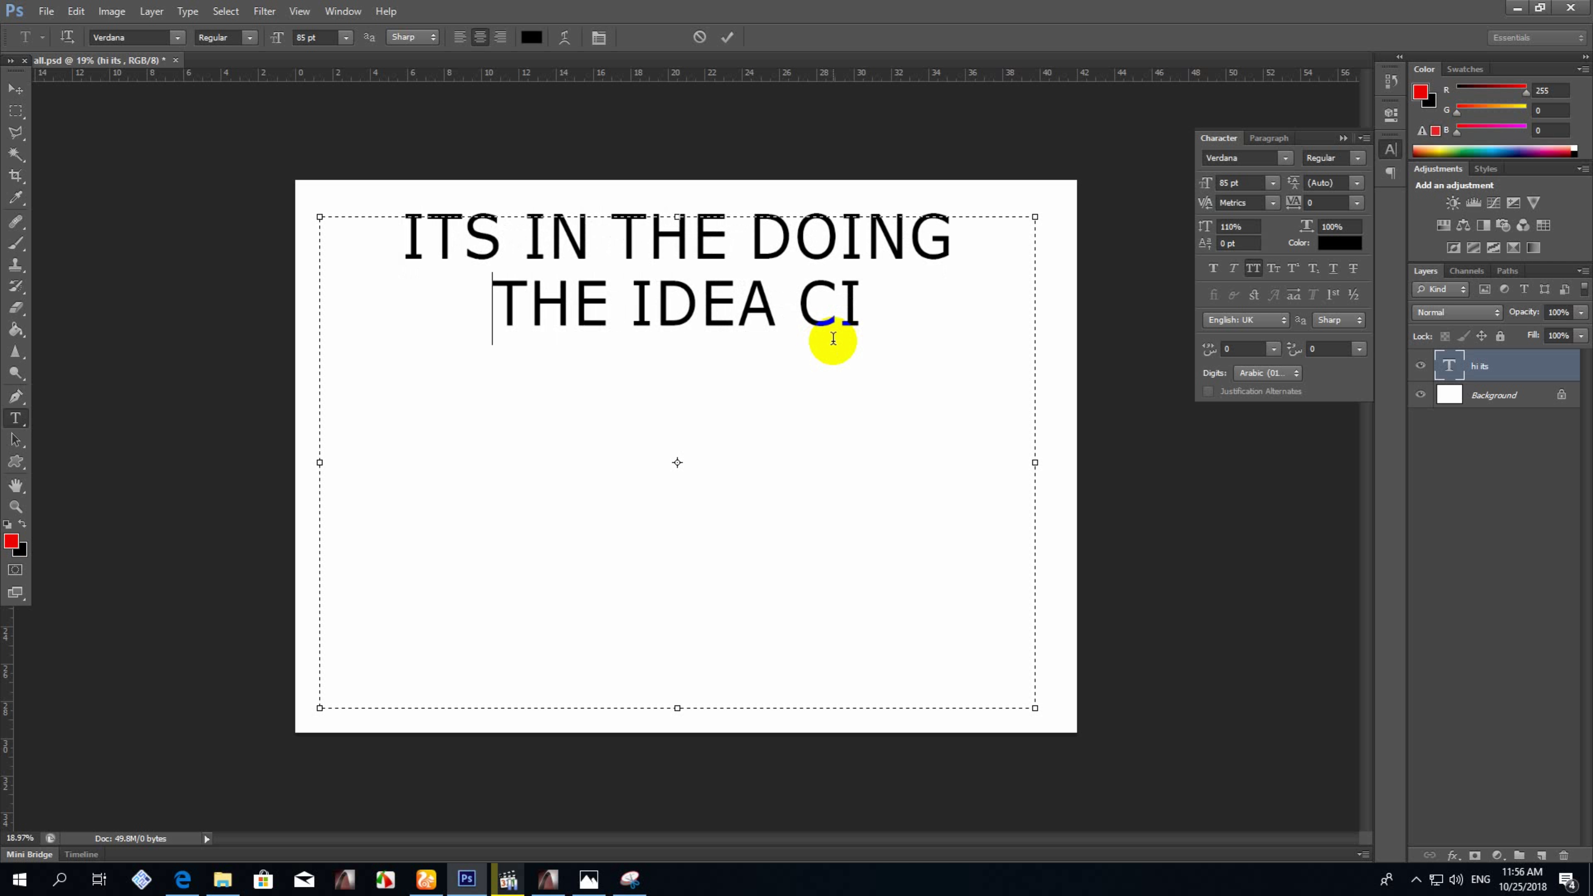
text(E)
key(Return)
key(Return)
text(QOUTE M)
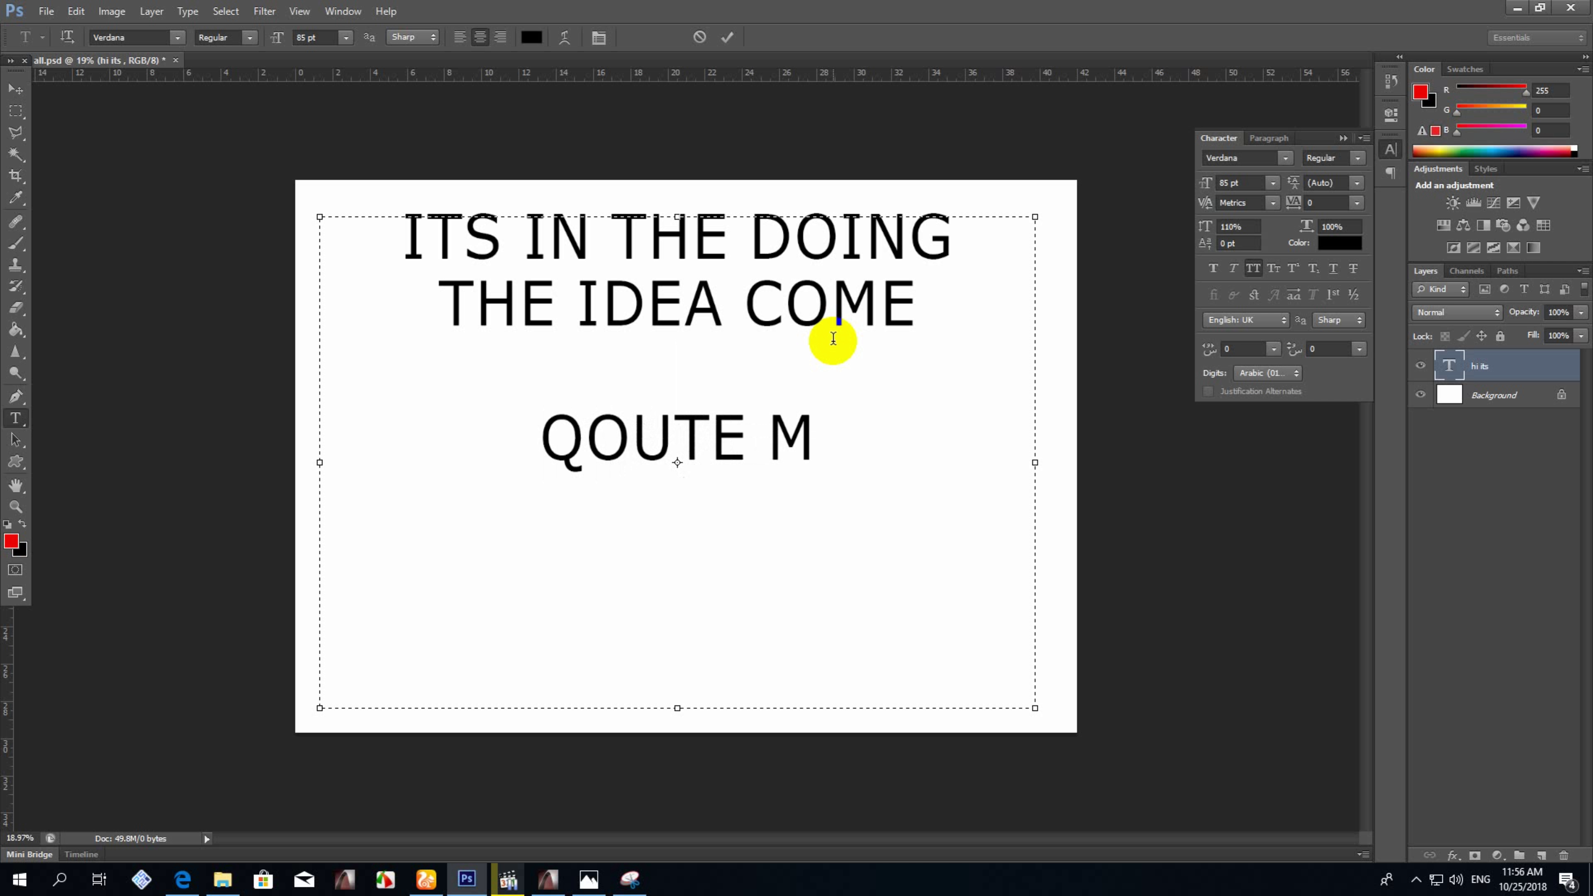
text(EISS)
drag(914, 445, 516, 463)
key(BackSpace)
Colour the caption text red after trying green and cyan.
click(532, 38)
click(309, 709)
click(278, 583)
click(466, 562)
click(532, 37)
click(309, 672)
click(472, 559)
click(532, 38)
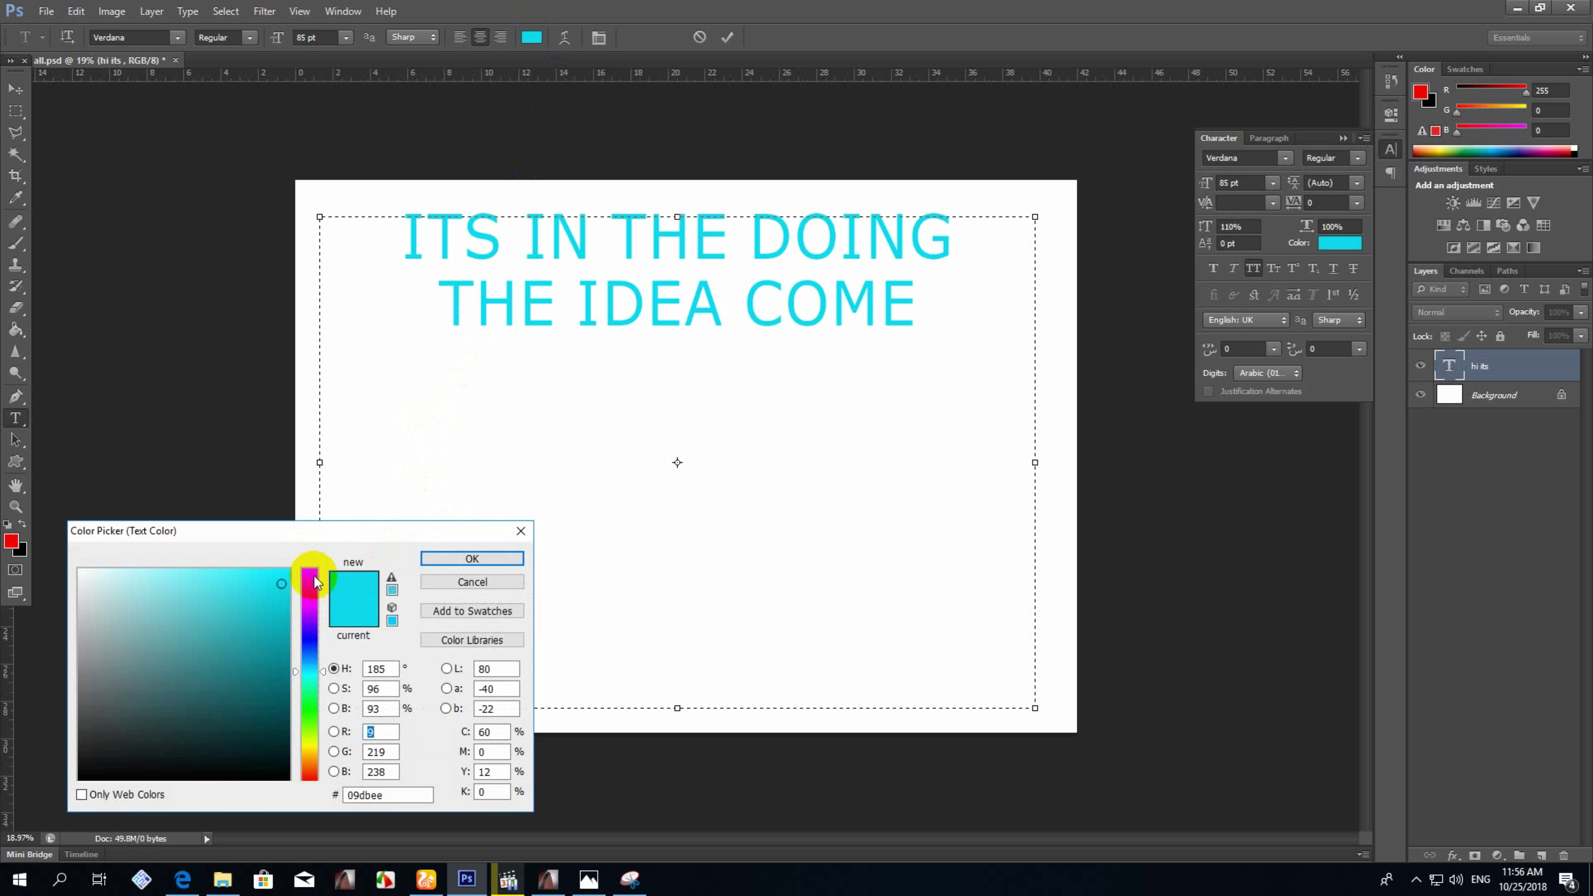
click(309, 569)
click(219, 578)
click(472, 558)
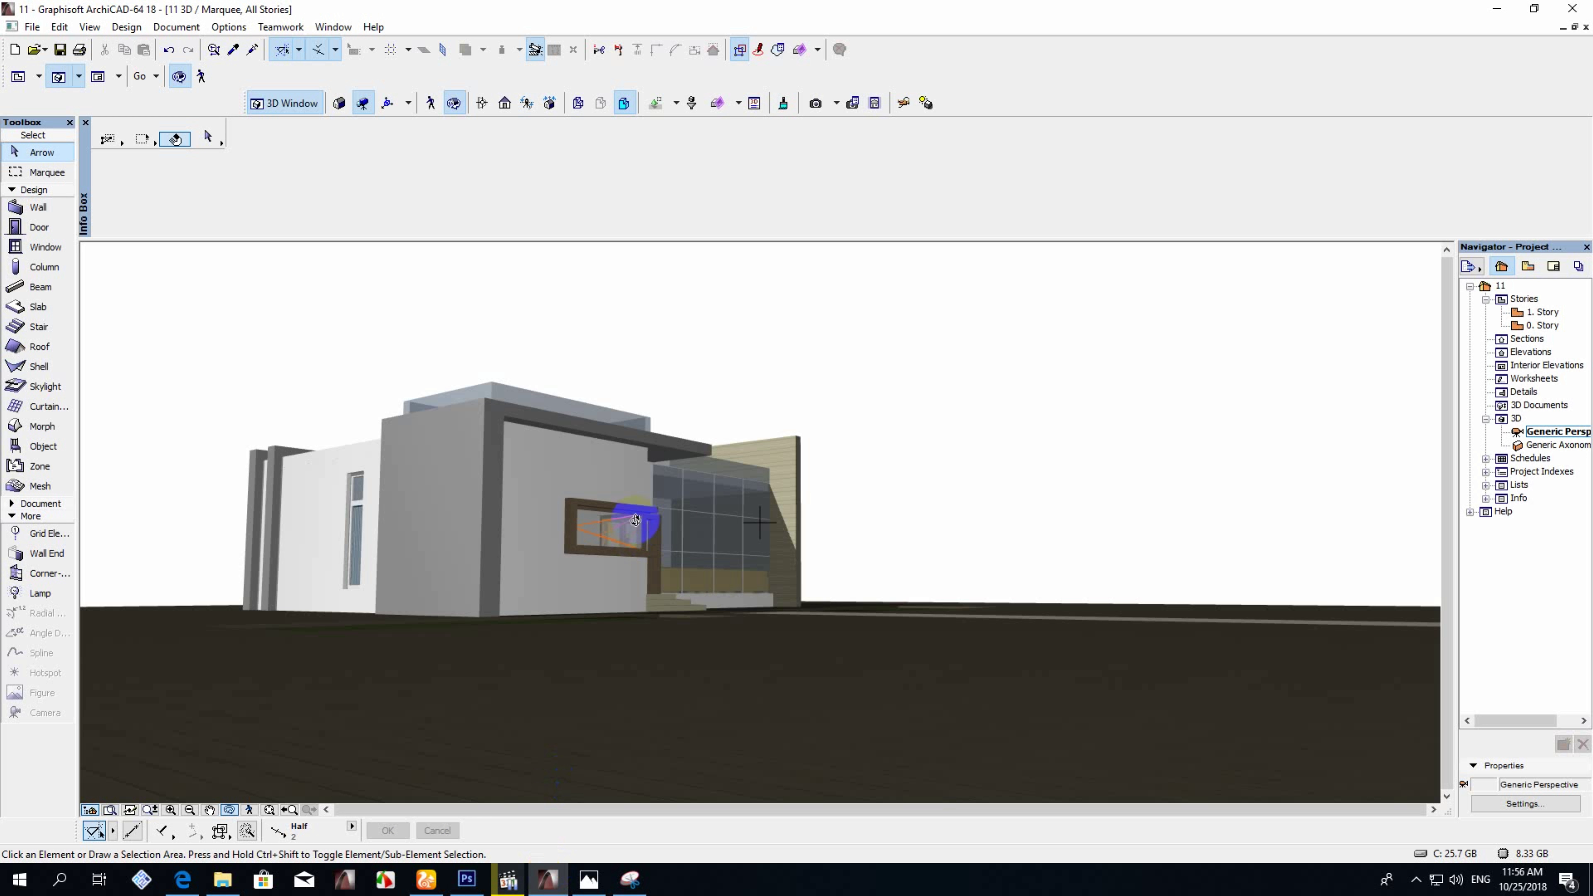
Set the window's b dimension to 1.30 and move the windows to their new height.
click(629, 881)
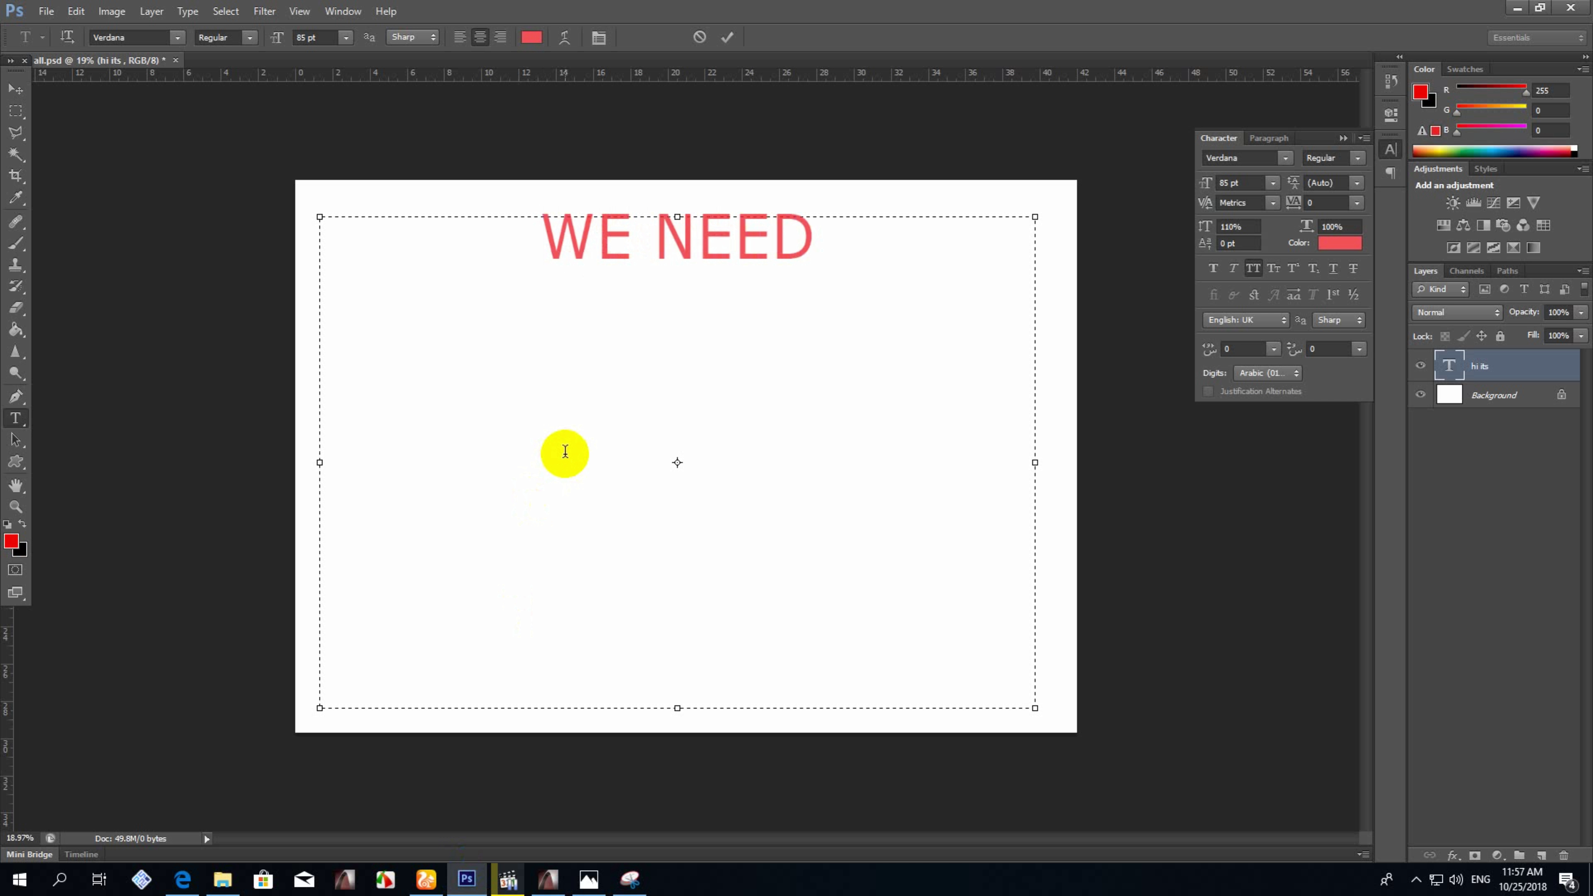
text(AKE THE W)
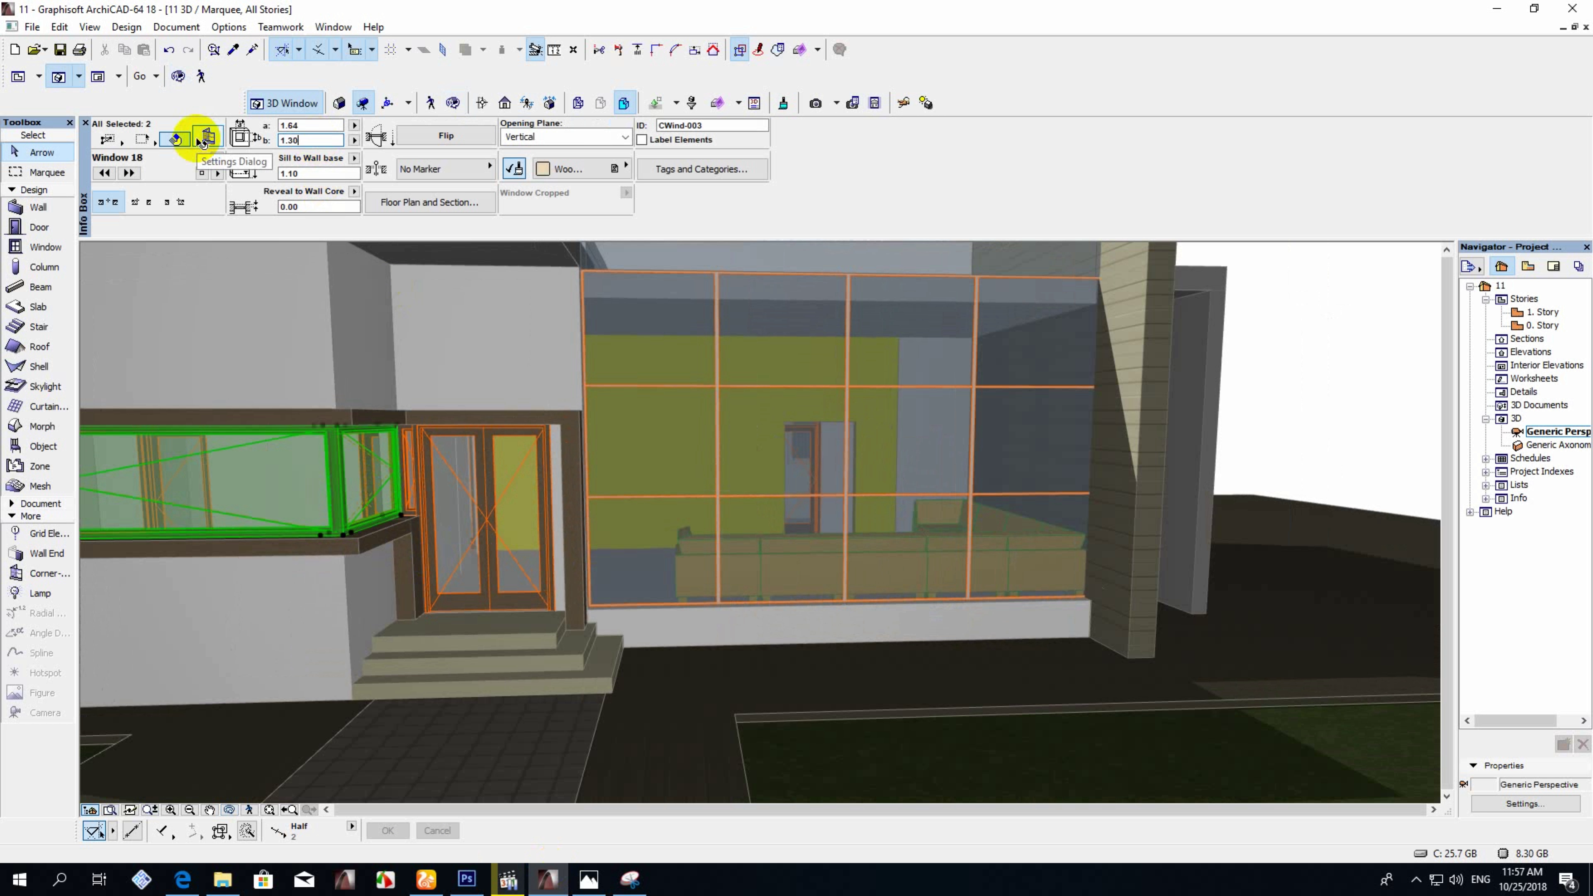
key(Return)
click(542, 411)
click(449, 334)
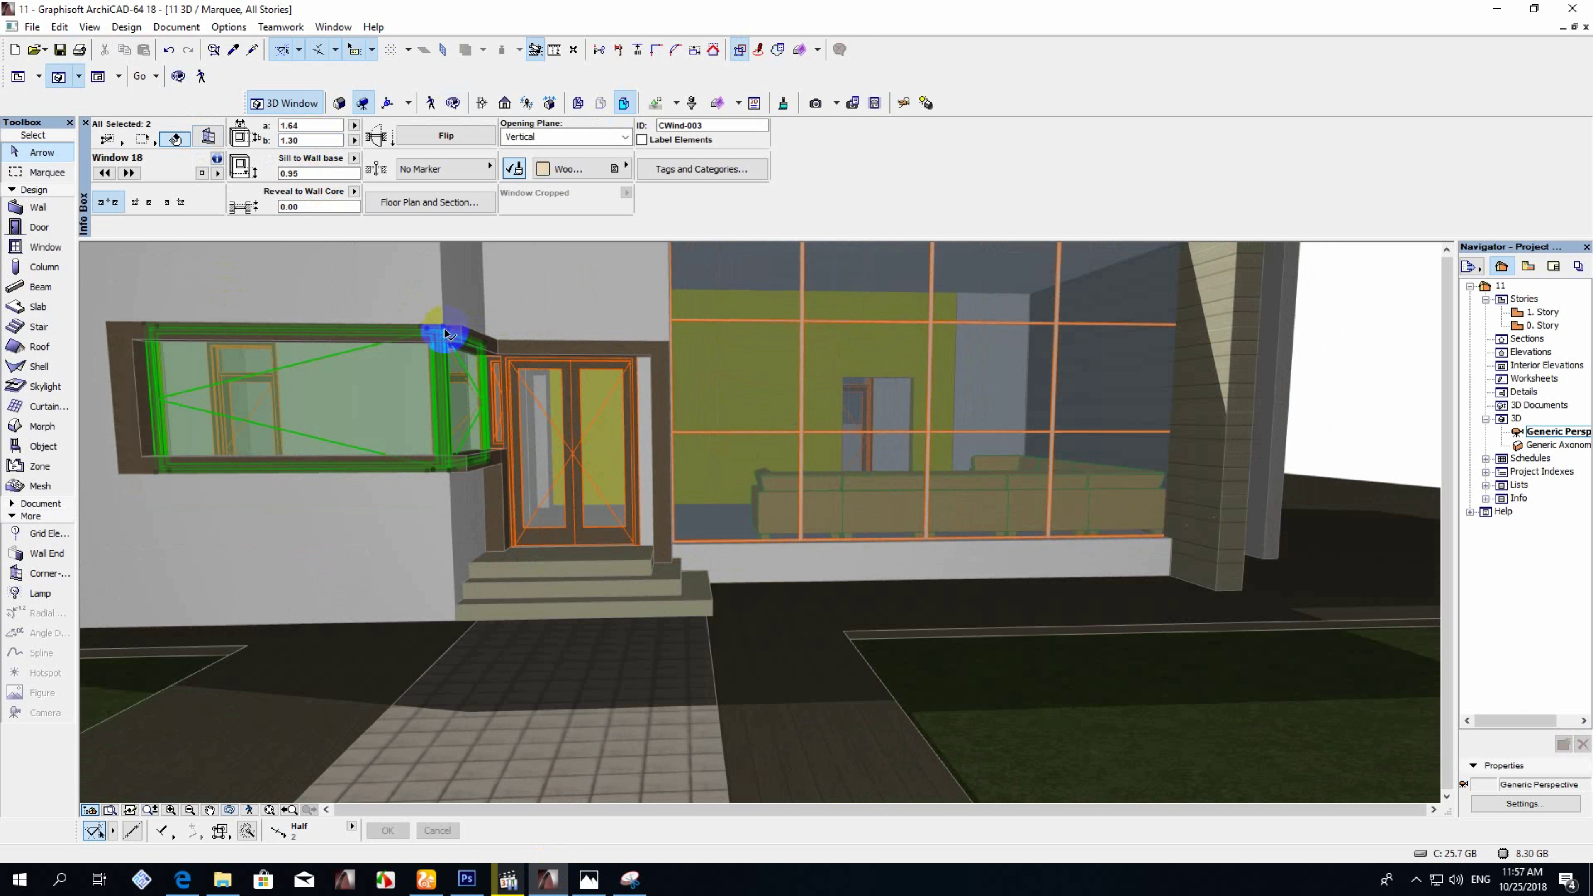
Stretch the beam and slab around the window to 1.60 width and orbit to check.
click(495, 355)
click(462, 456)
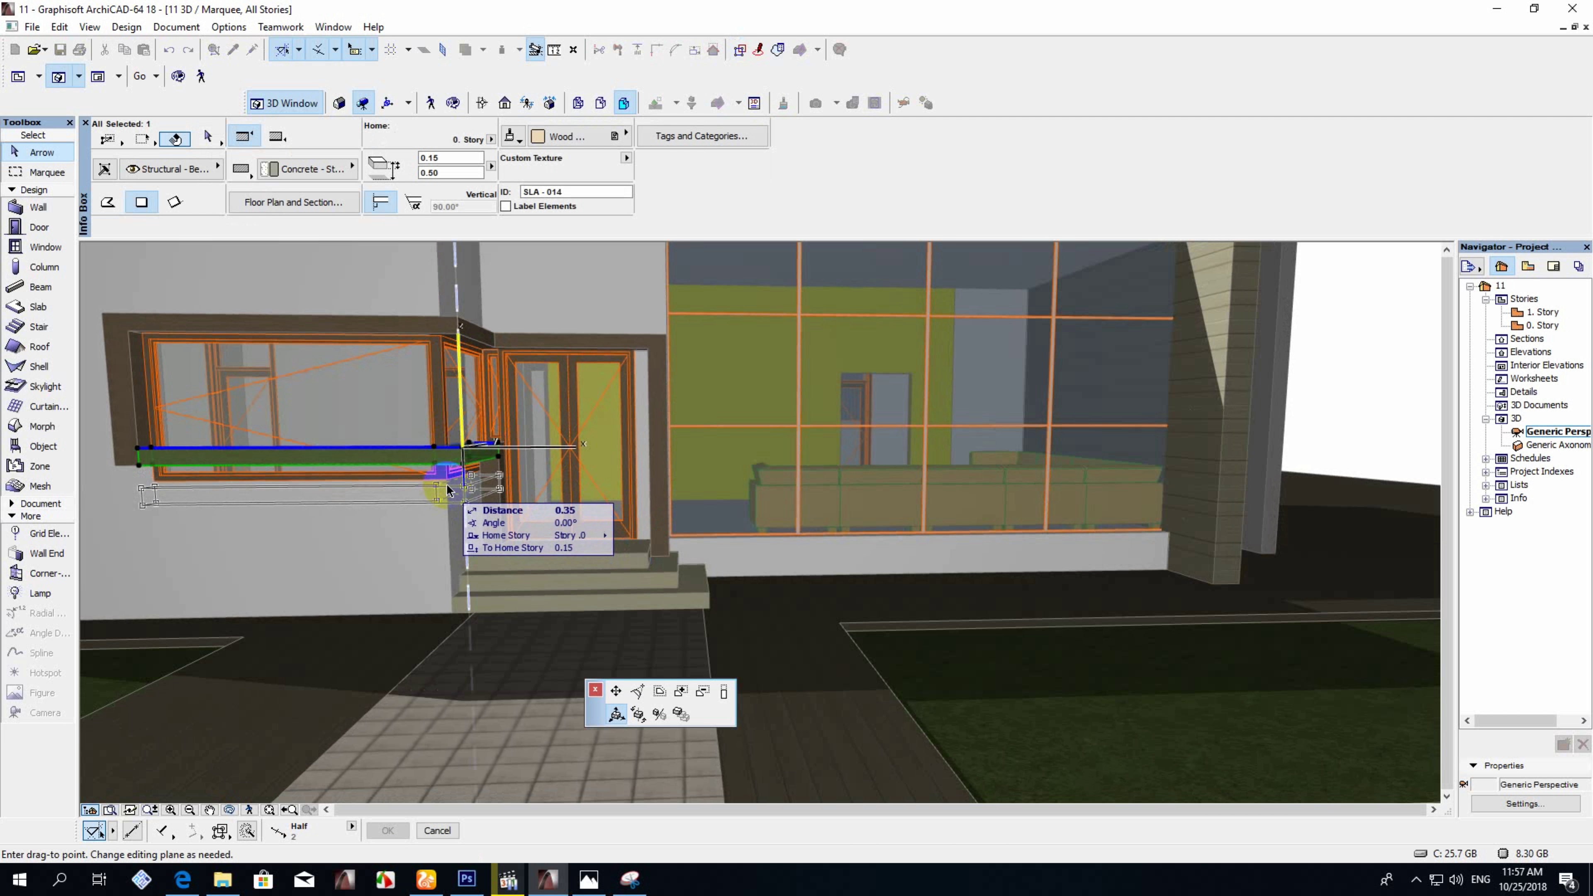
click(497, 449)
click(135, 445)
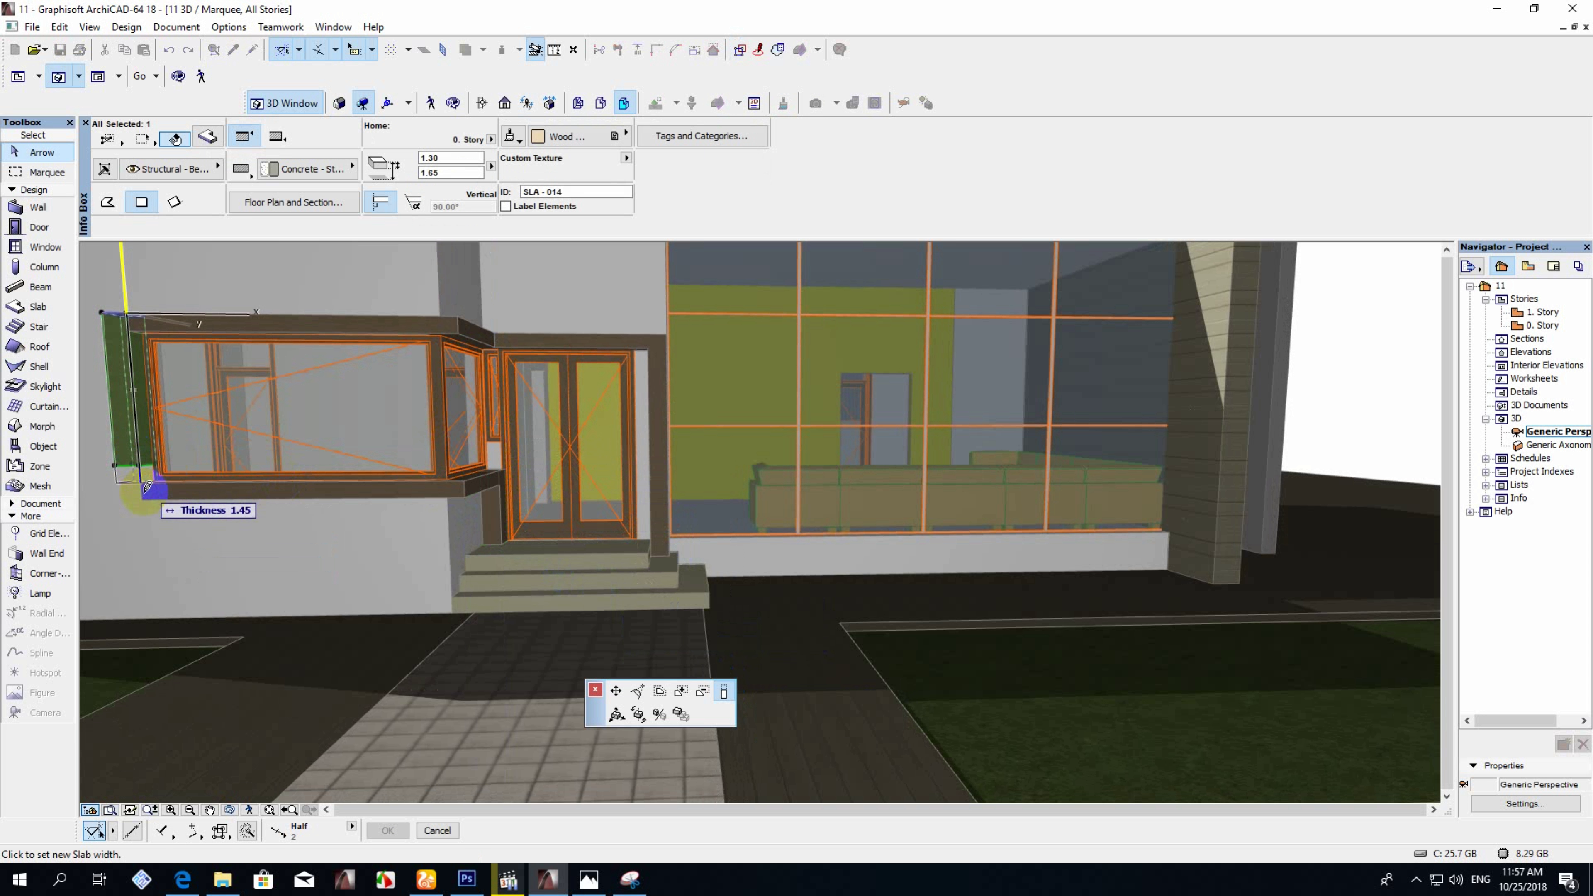
click(447, 591)
click(270, 810)
drag(439, 502, 611, 559)
Compare with the sketch and change the Photoshop caption to 'NOW ITS GOOD'.
click(630, 879)
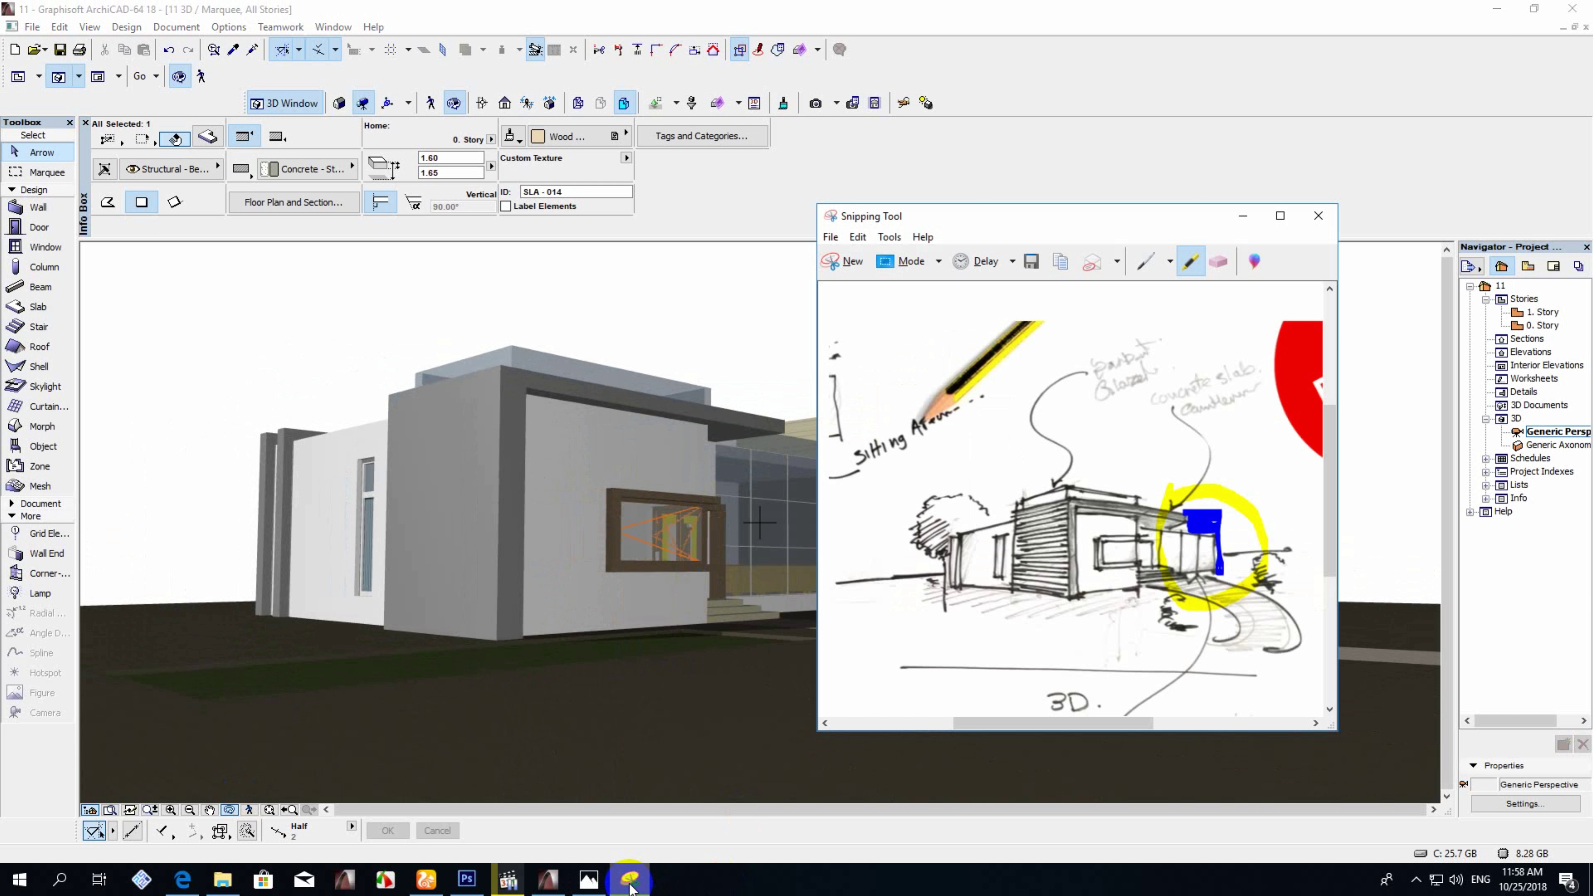
click(467, 882)
text(GOOD)
key(ctrl+a)
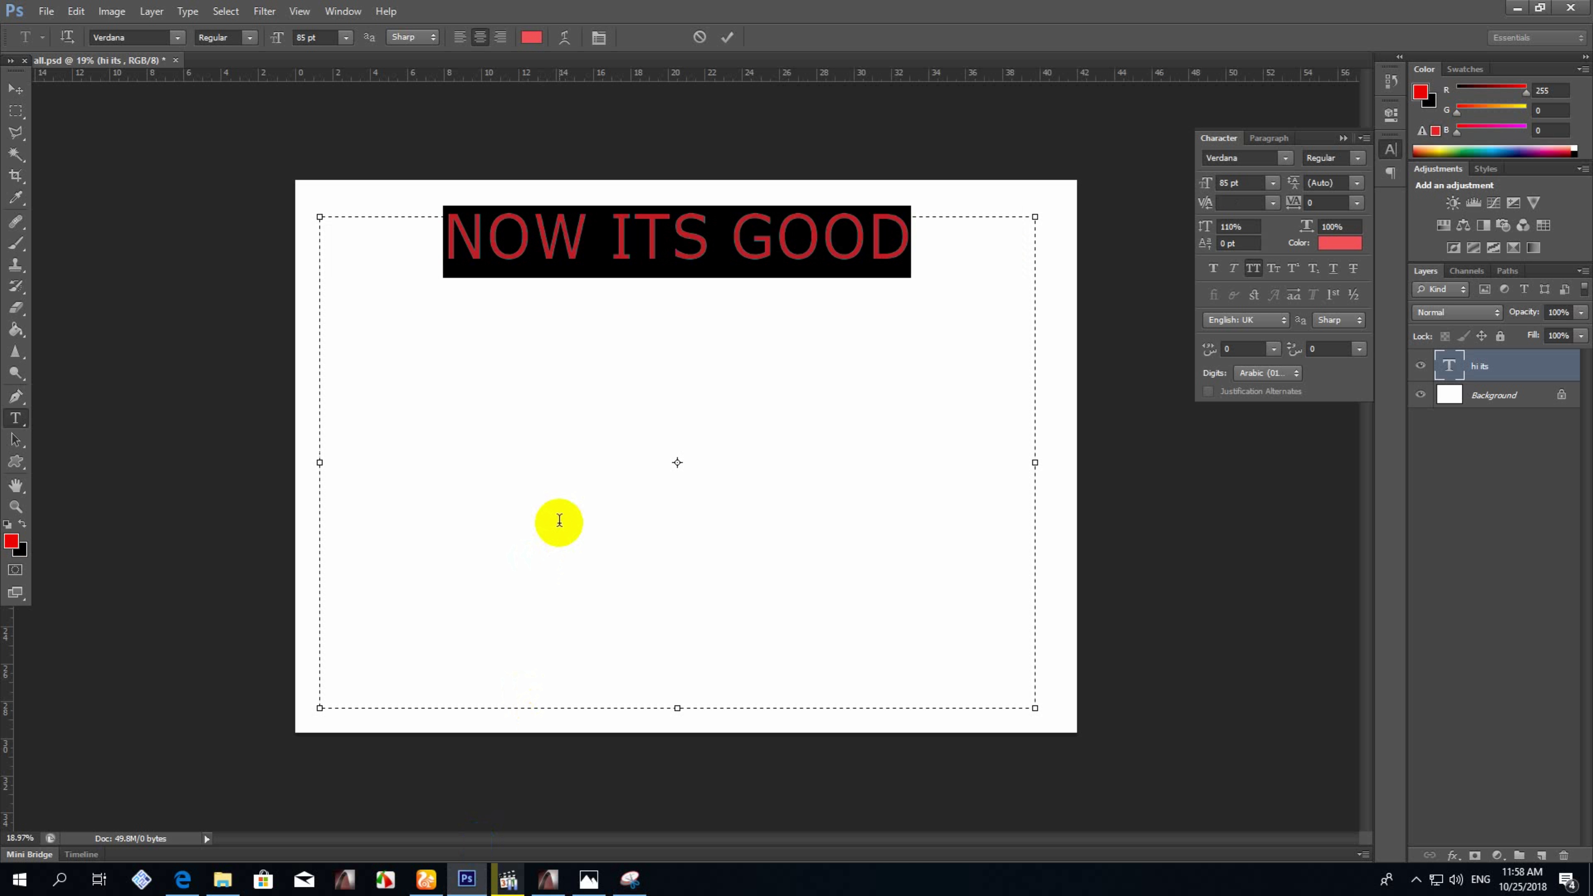
Replace the caption with two lines: 'LET GO TO 3D MAX' and 'TO MAKE MATERIAL'.
text(NOW WE F)
text(ROM HERE)
key(ctrl+a)
text(LET GP)
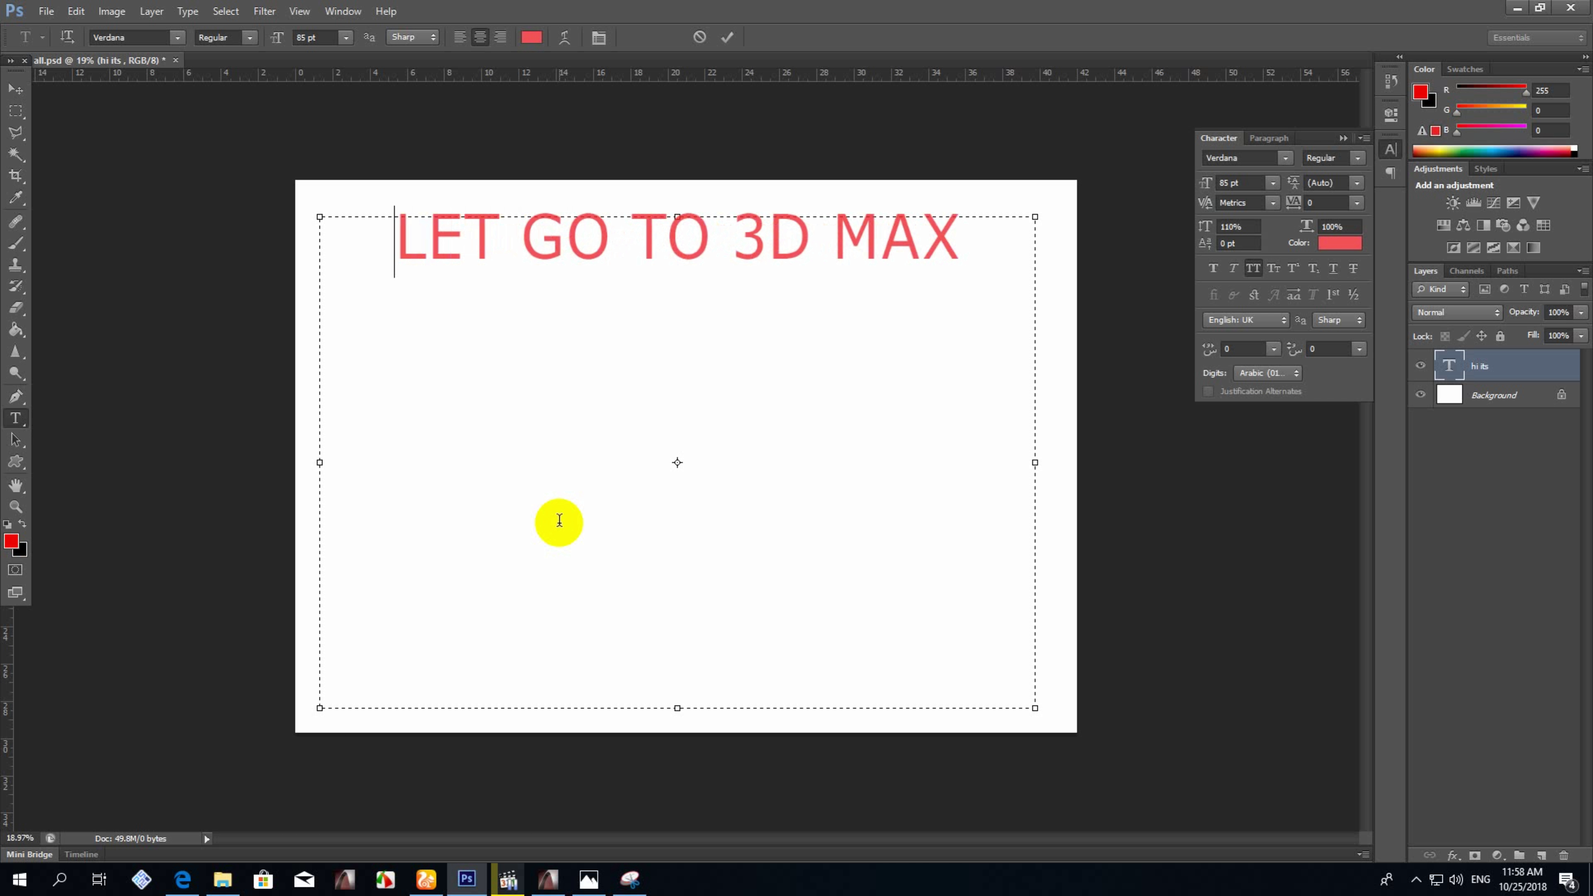
text(TERIAL)
key(Return)
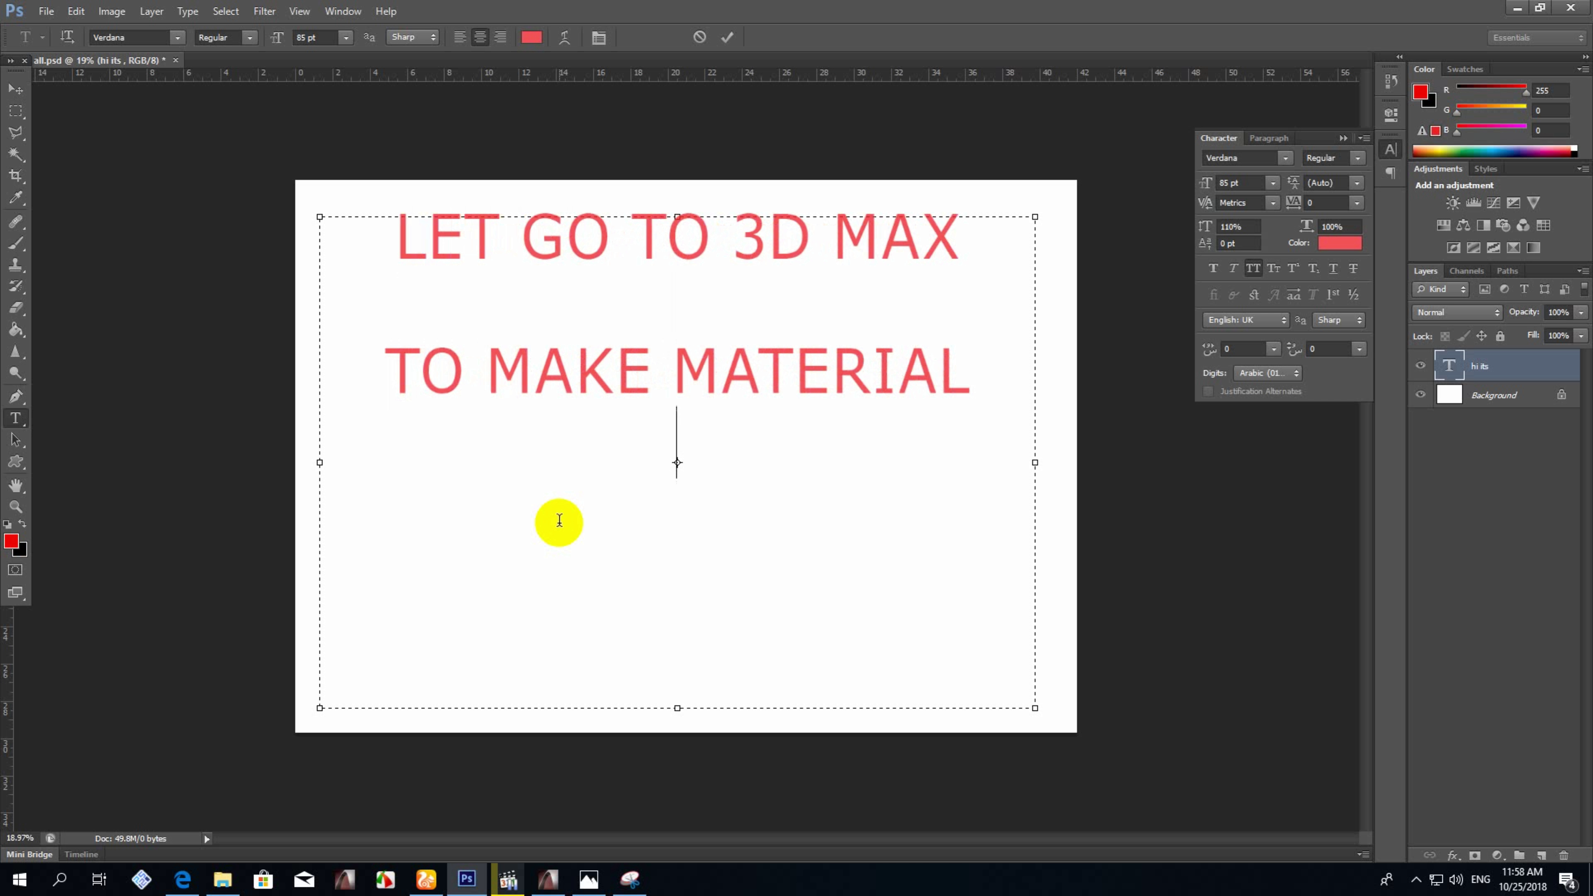
text(RENDE)
key(ctrl+a)
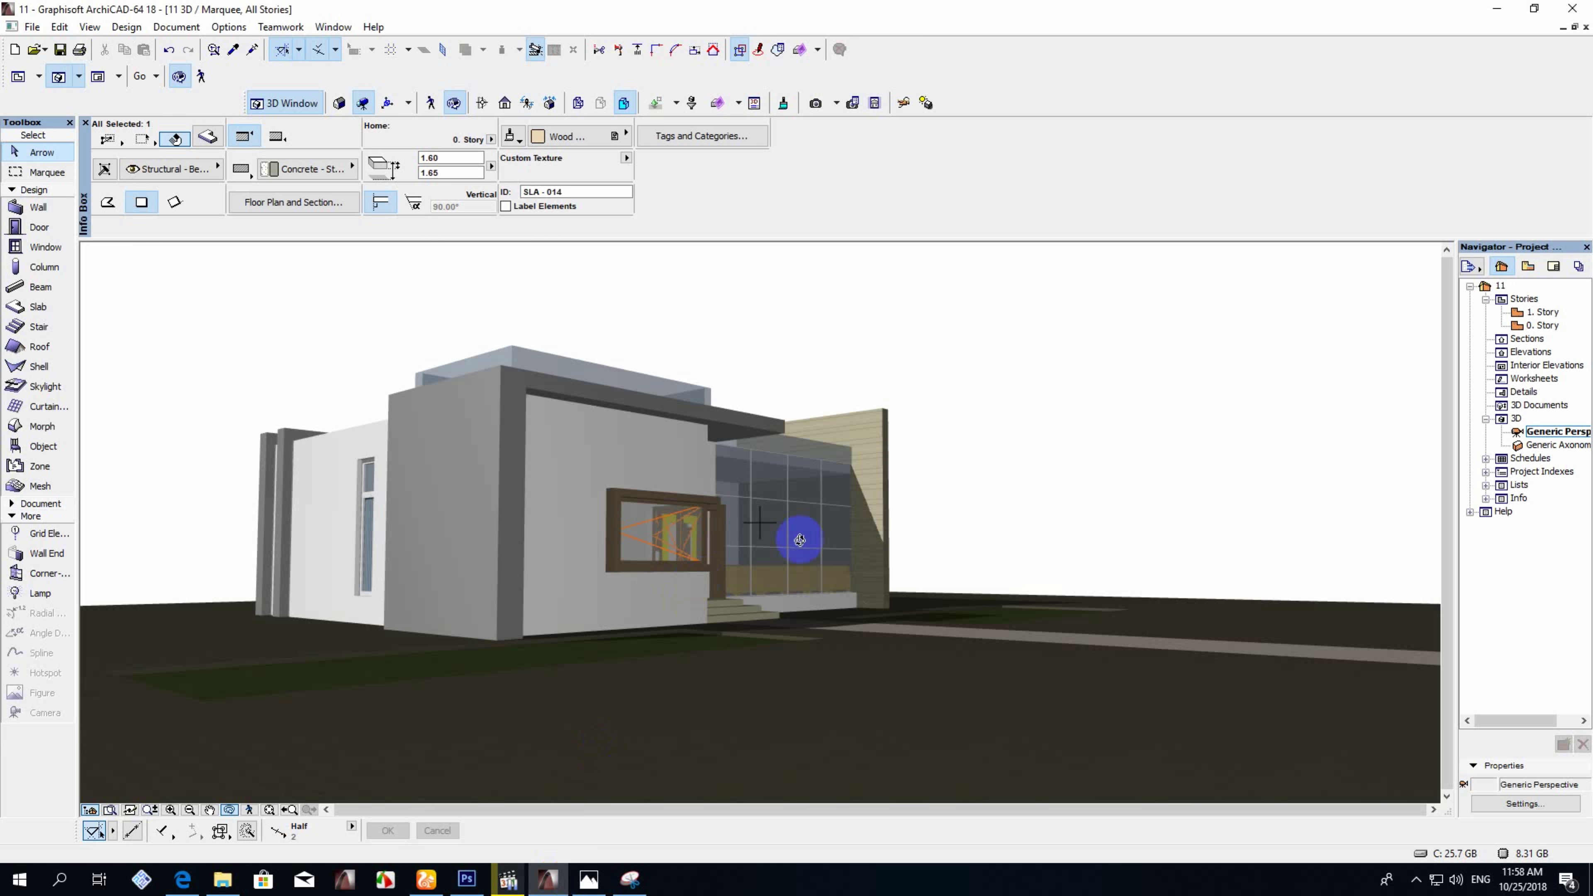
Create folder 003 and export the villa there as a 3DStudio file.
key(ctrl+shift+n)
text(003)
key(Return)
key(Return)
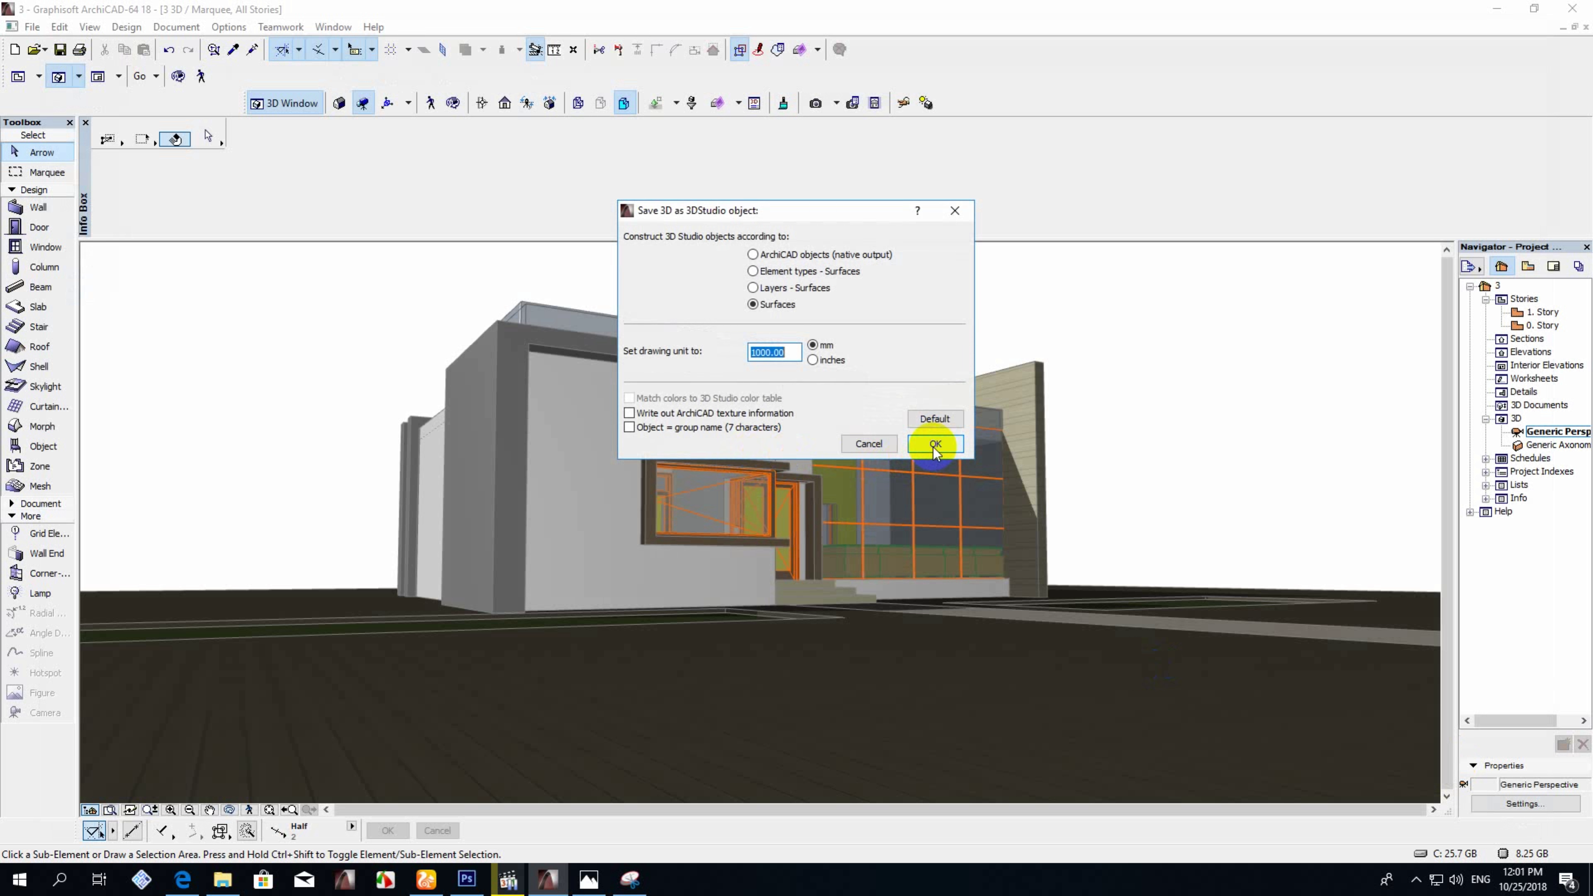
click(934, 445)
Launch 3ds Max from the Start menu search.
click(19, 879)
text(3ds max)
key(Return)
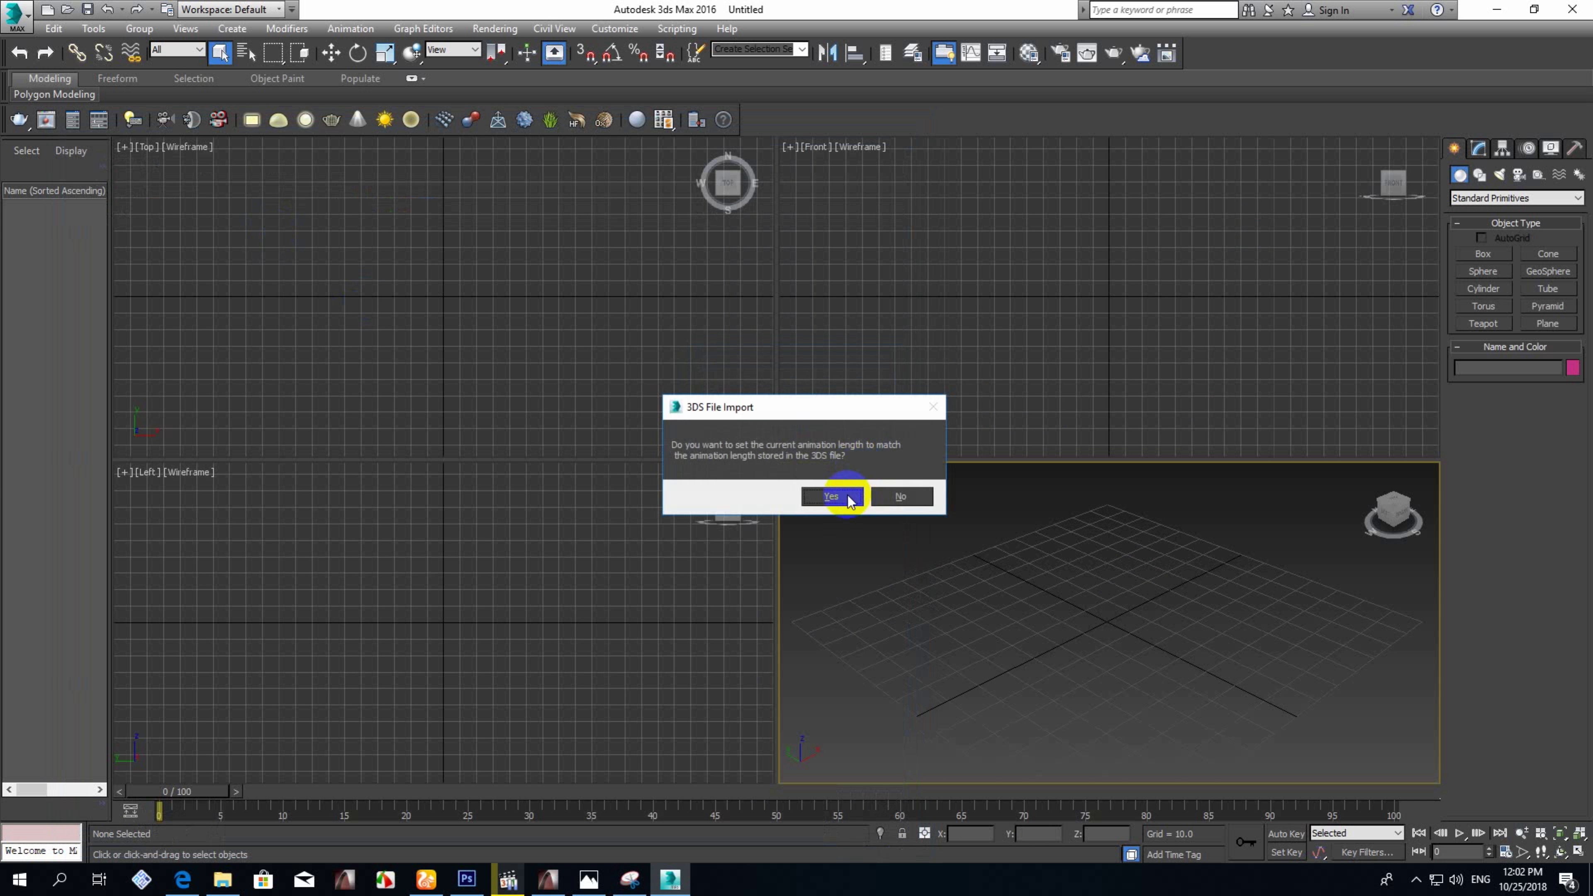
Import the villa model and add a VRaySun with VRaySky, loading the sky into a material slot.
click(861, 495)
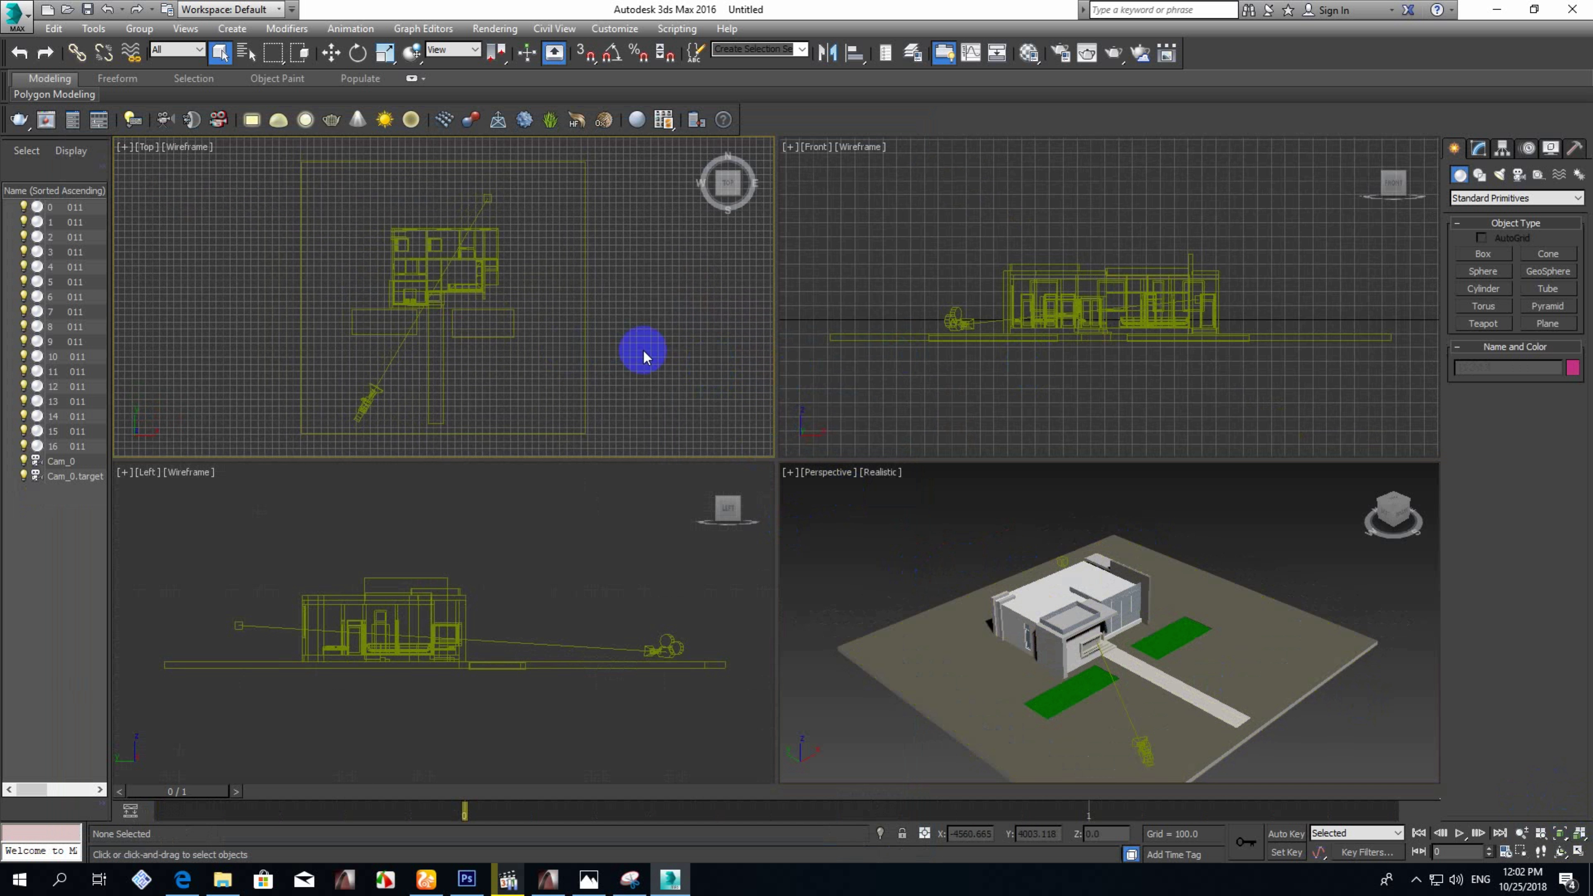
click(1499, 174)
click(1548, 271)
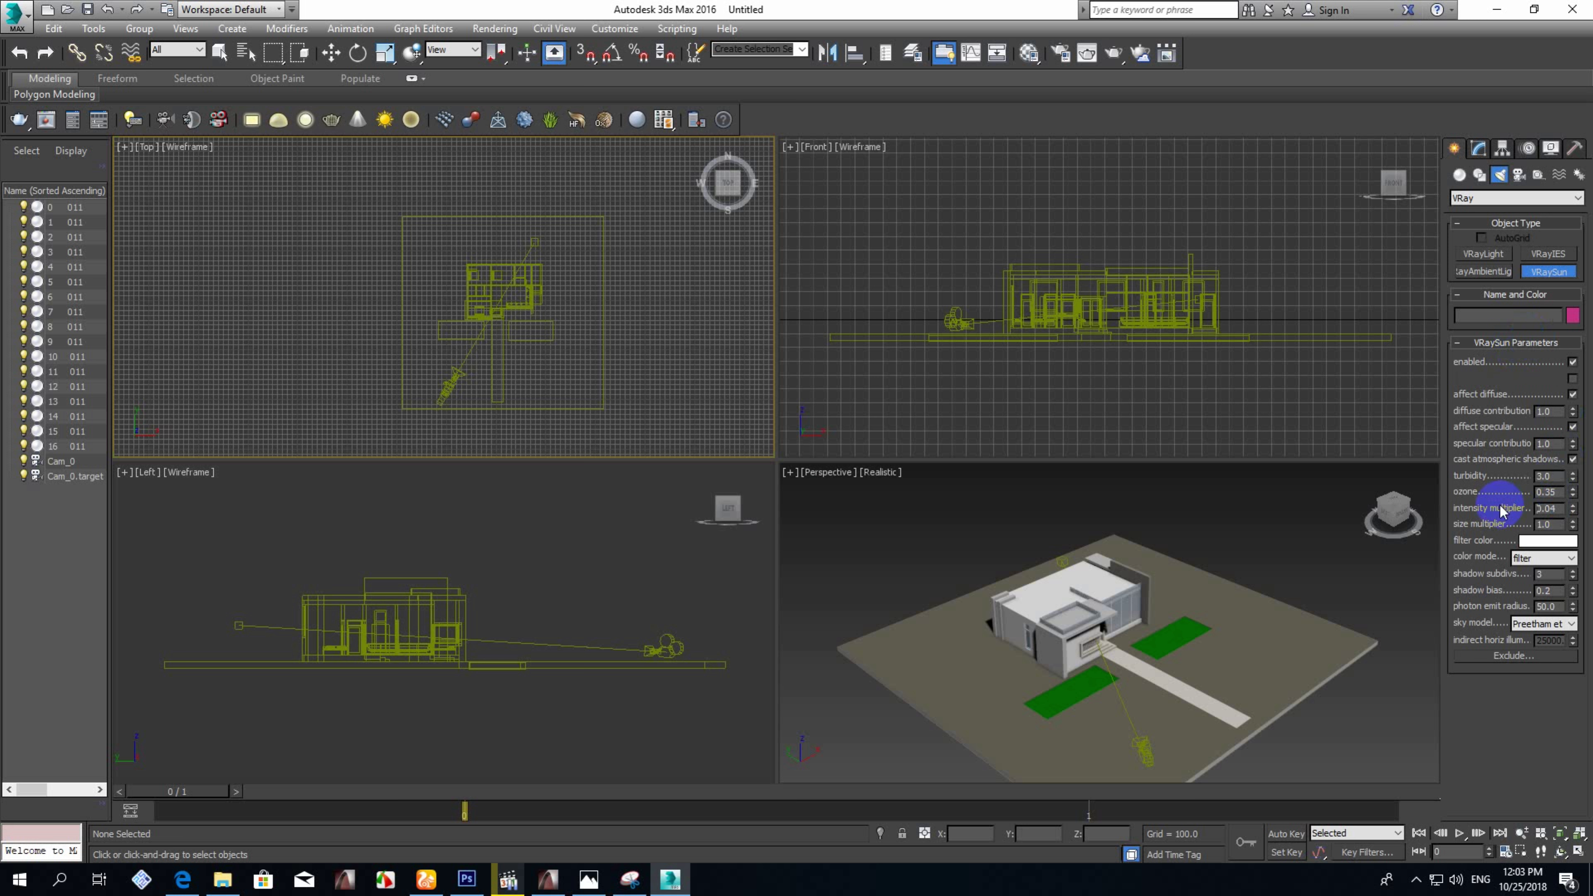
drag(373, 196, 493, 314)
click(828, 456)
key(8)
key(m)
drag(1007, 210, 358, 394)
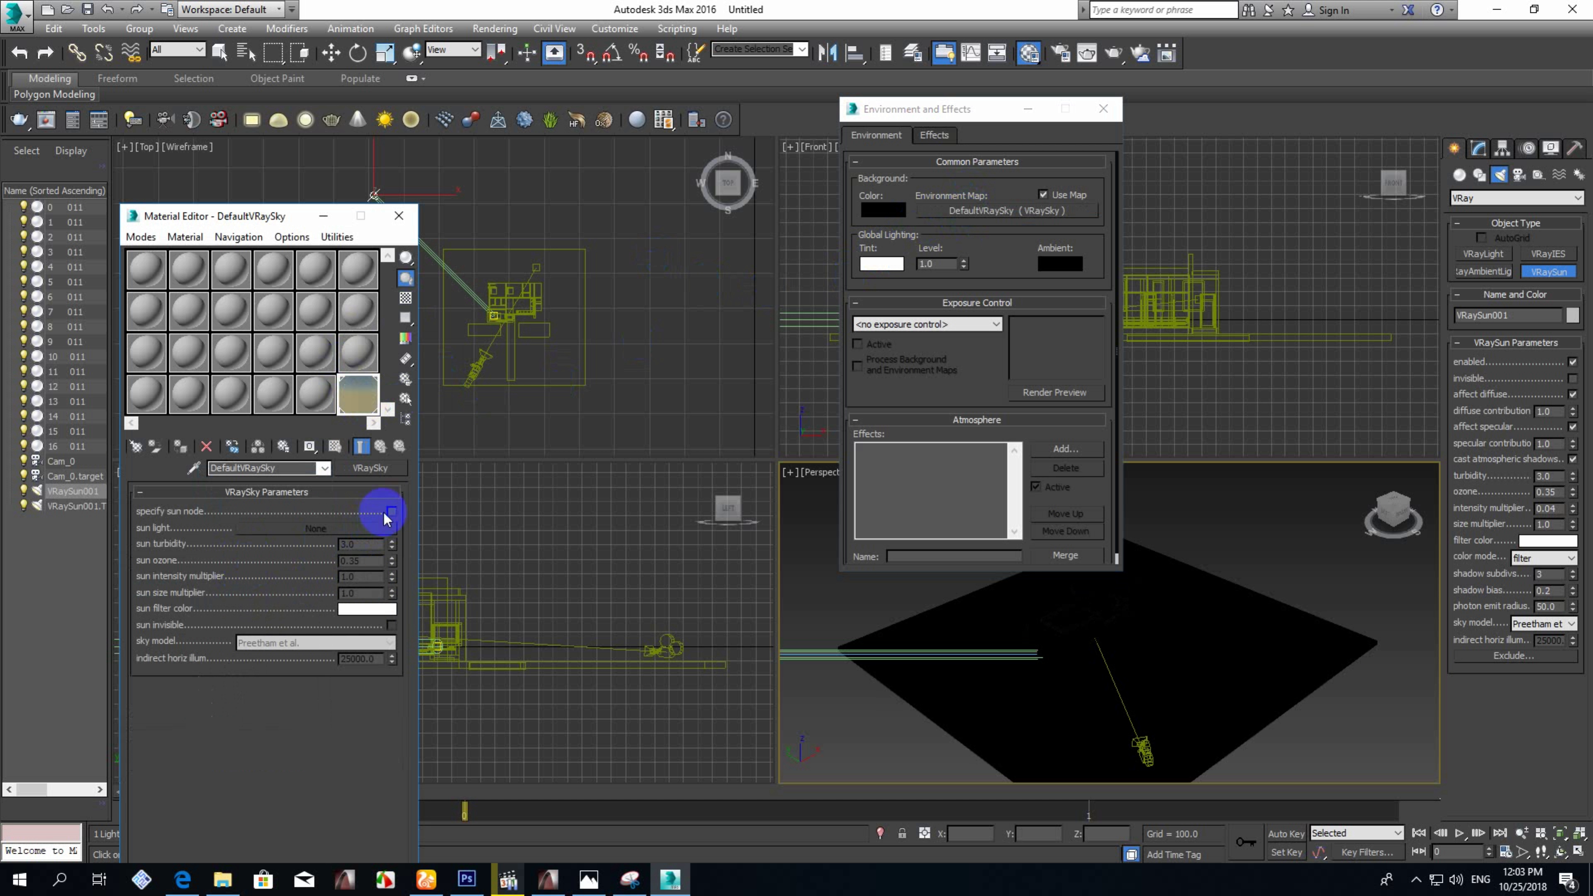
View the scene through camera Cam_0, then switch to a maximised perspective view.
key(8)
key(m)
click(331, 53)
click(936, 512)
key(c)
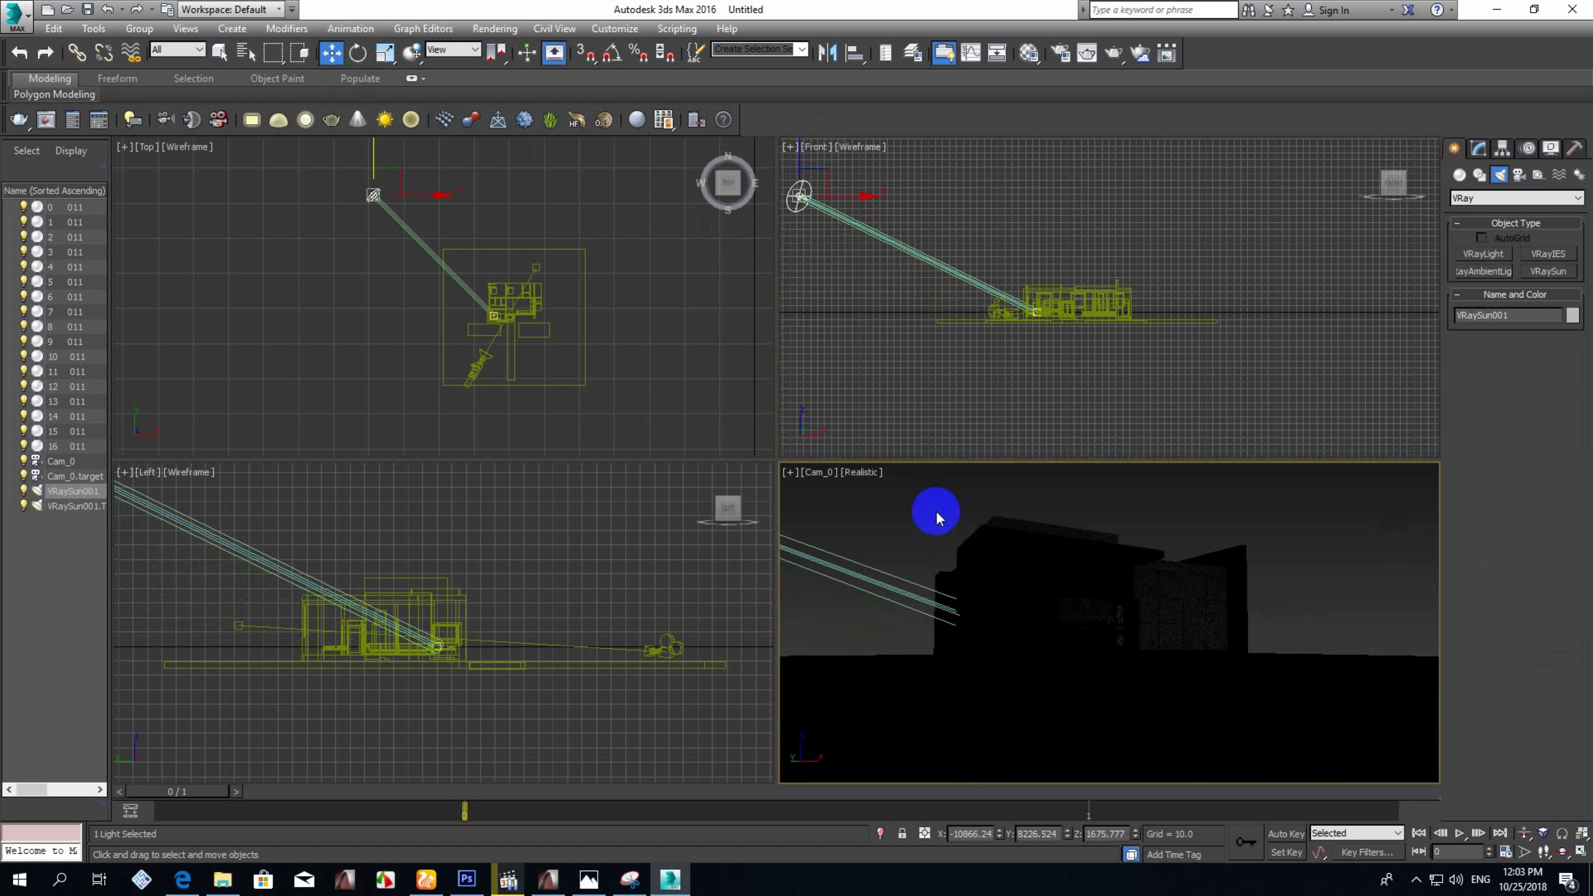
middle_drag(1185, 549, 1212, 576)
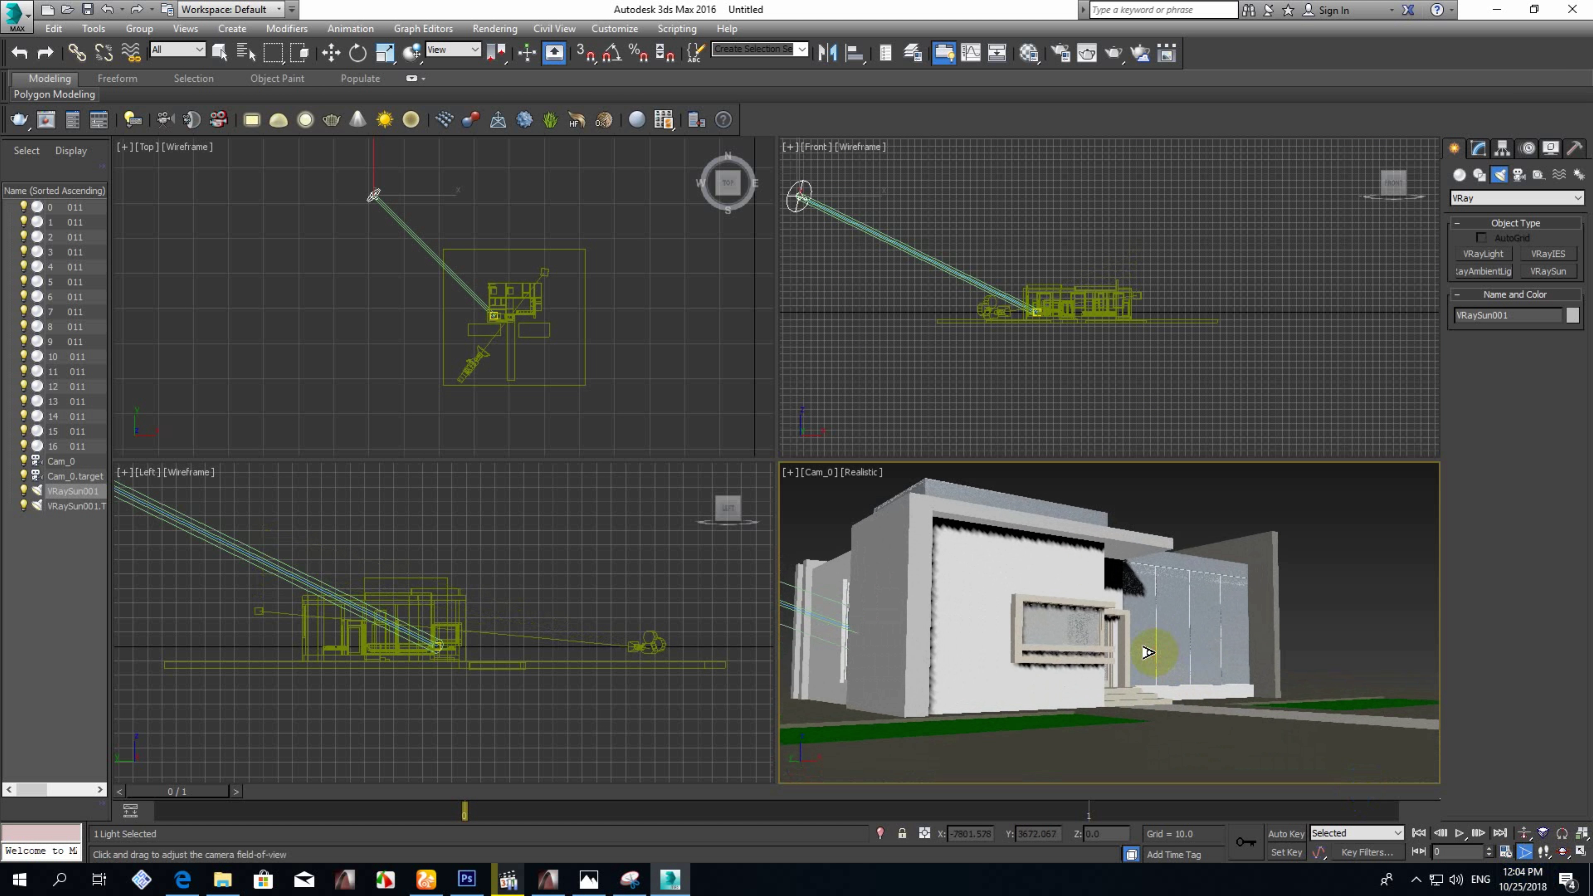
right_click(1366, 633)
key(p)
key(alt+w)
Select the wall object 6 011 and faces on the window frame.
key(w)
click(1031, 491)
click(831, 500)
scroll(831, 499, down, 3)
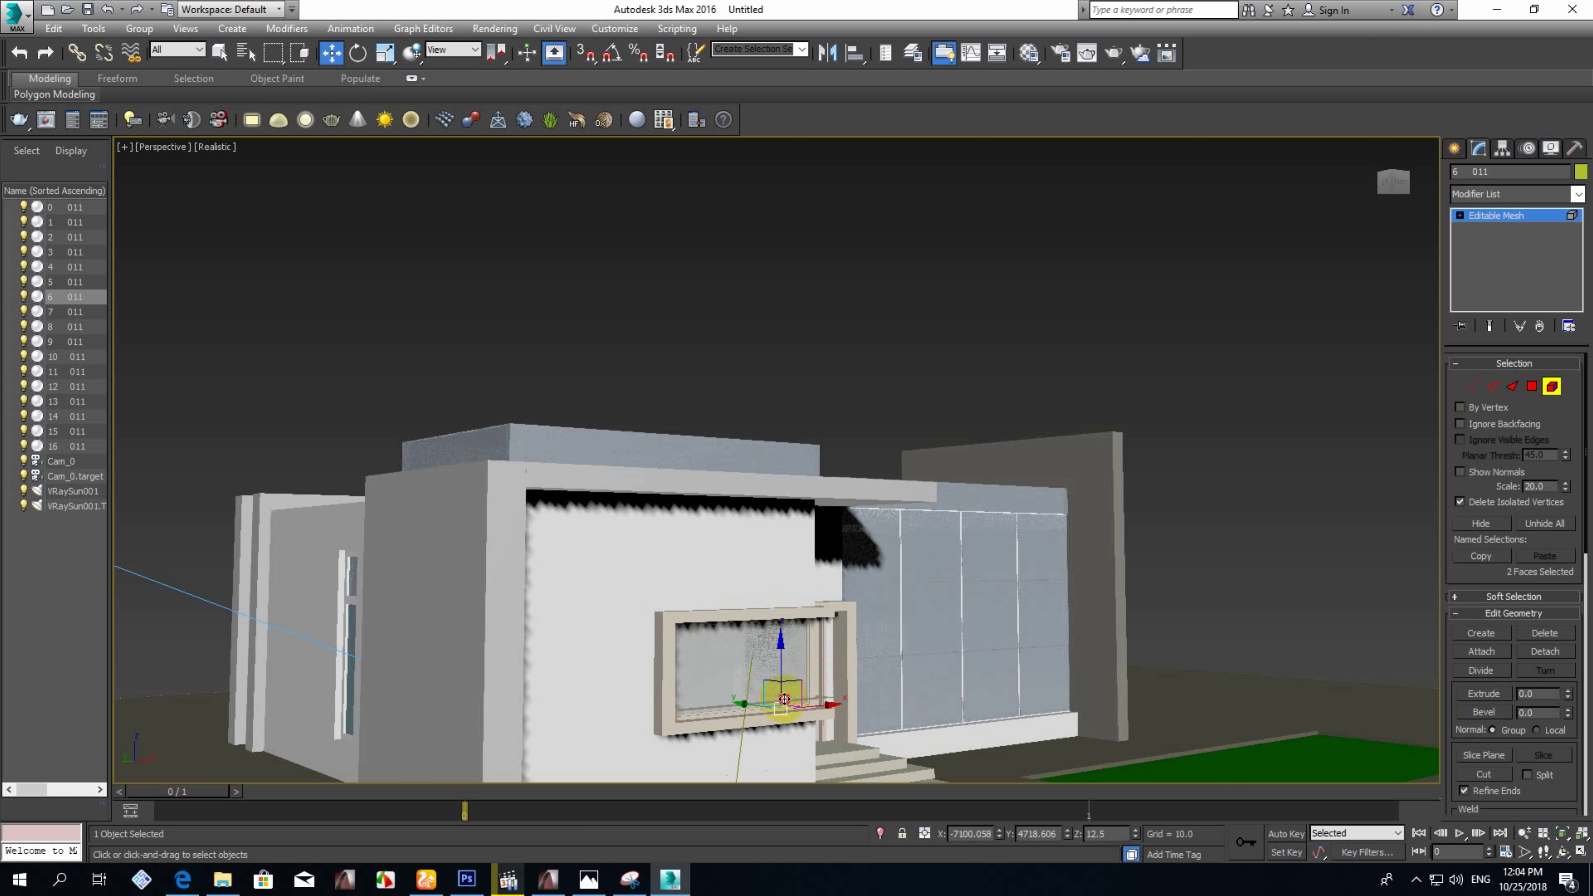
scroll(1371, 824, up, 2)
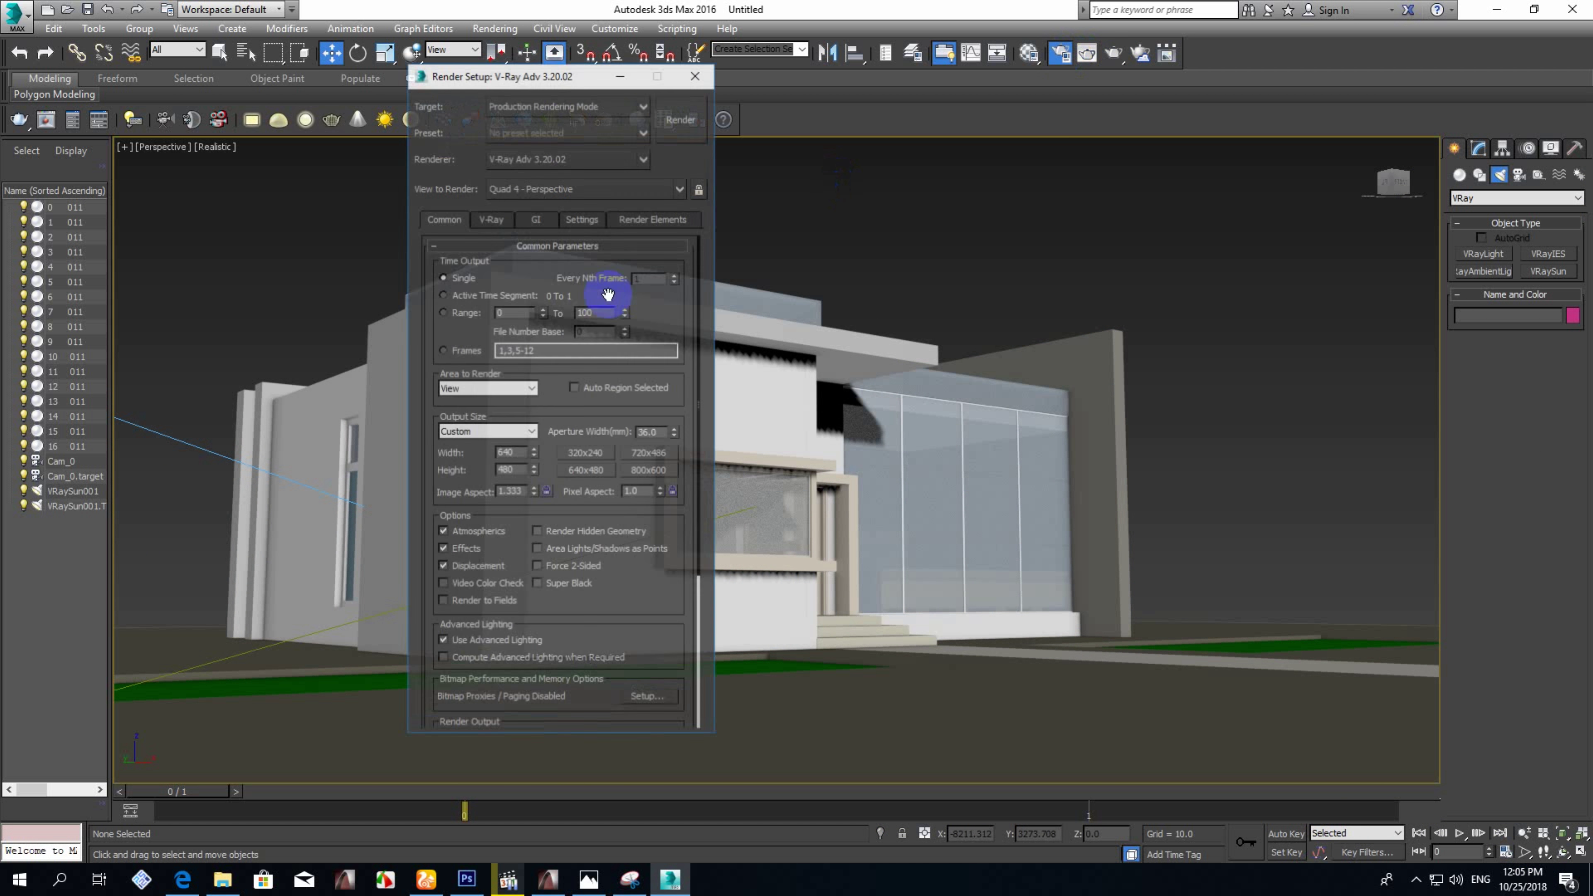
Review the V-Ray system settings and run a test render of the villa.
scroll(575, 355, up, 5)
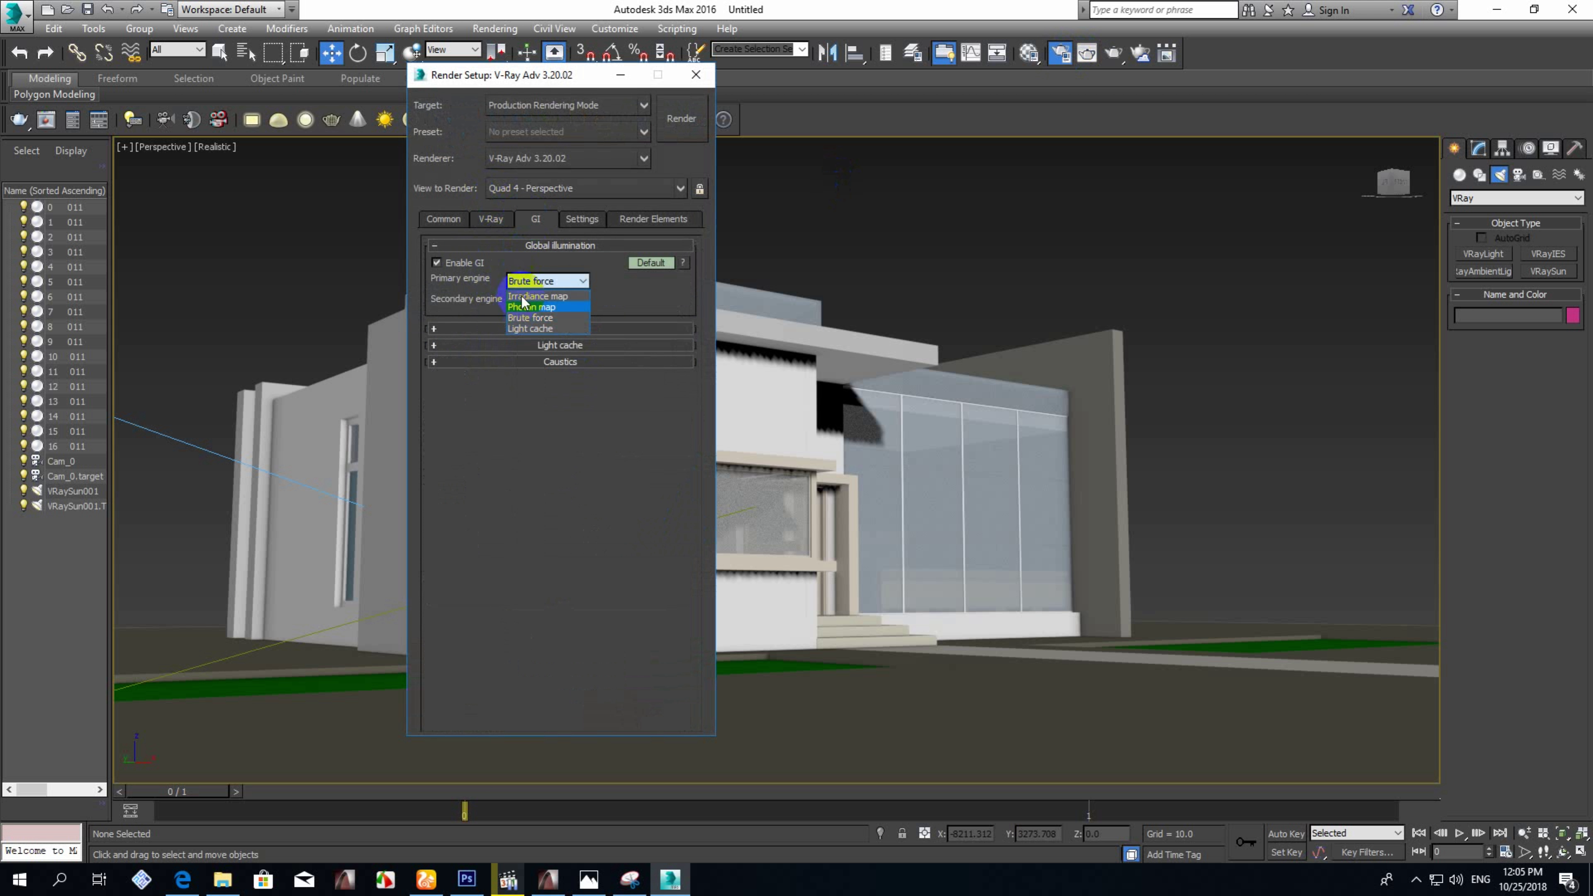
click(583, 219)
click(651, 280)
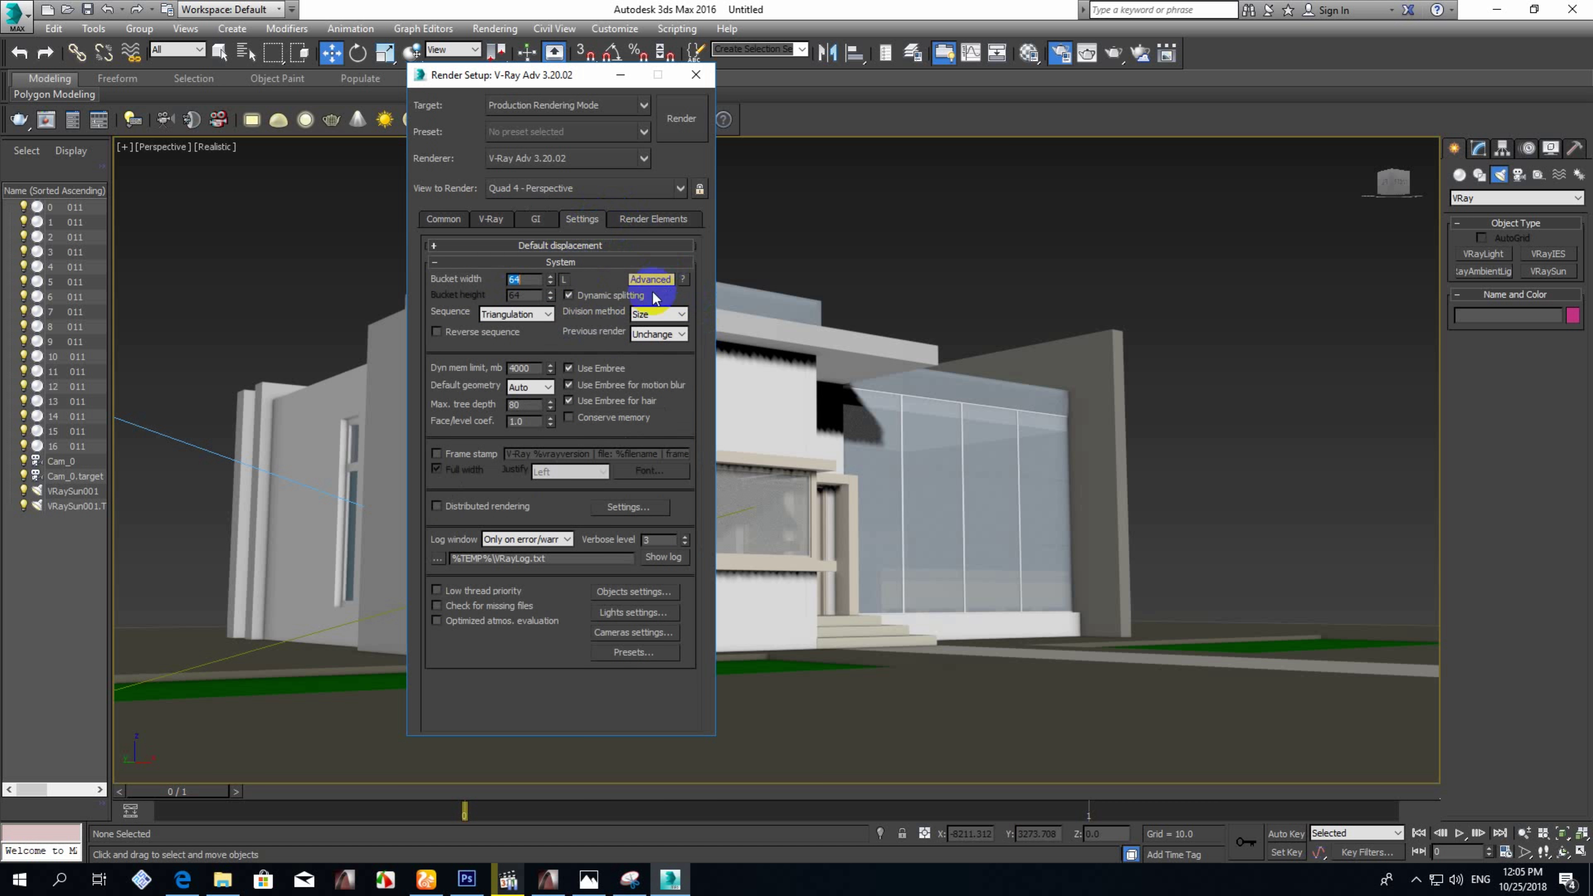
click(443, 219)
click(681, 117)
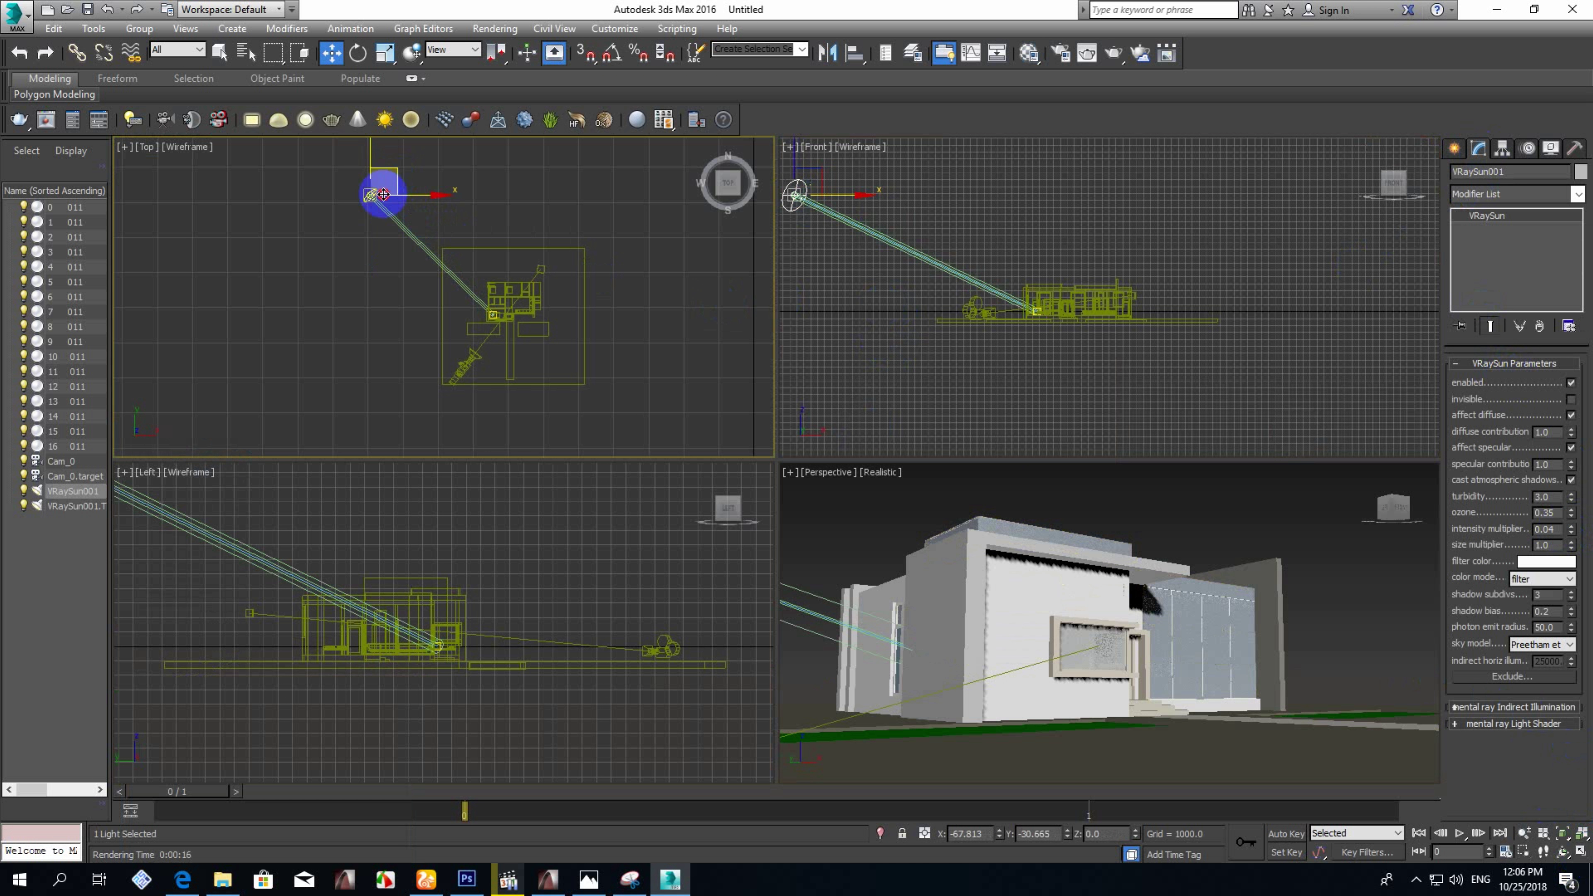
Show the render frame and widen the output width to a 2.16667 image aspect.
drag(1102, 605, 1151, 580)
click(828, 472)
click(890, 747)
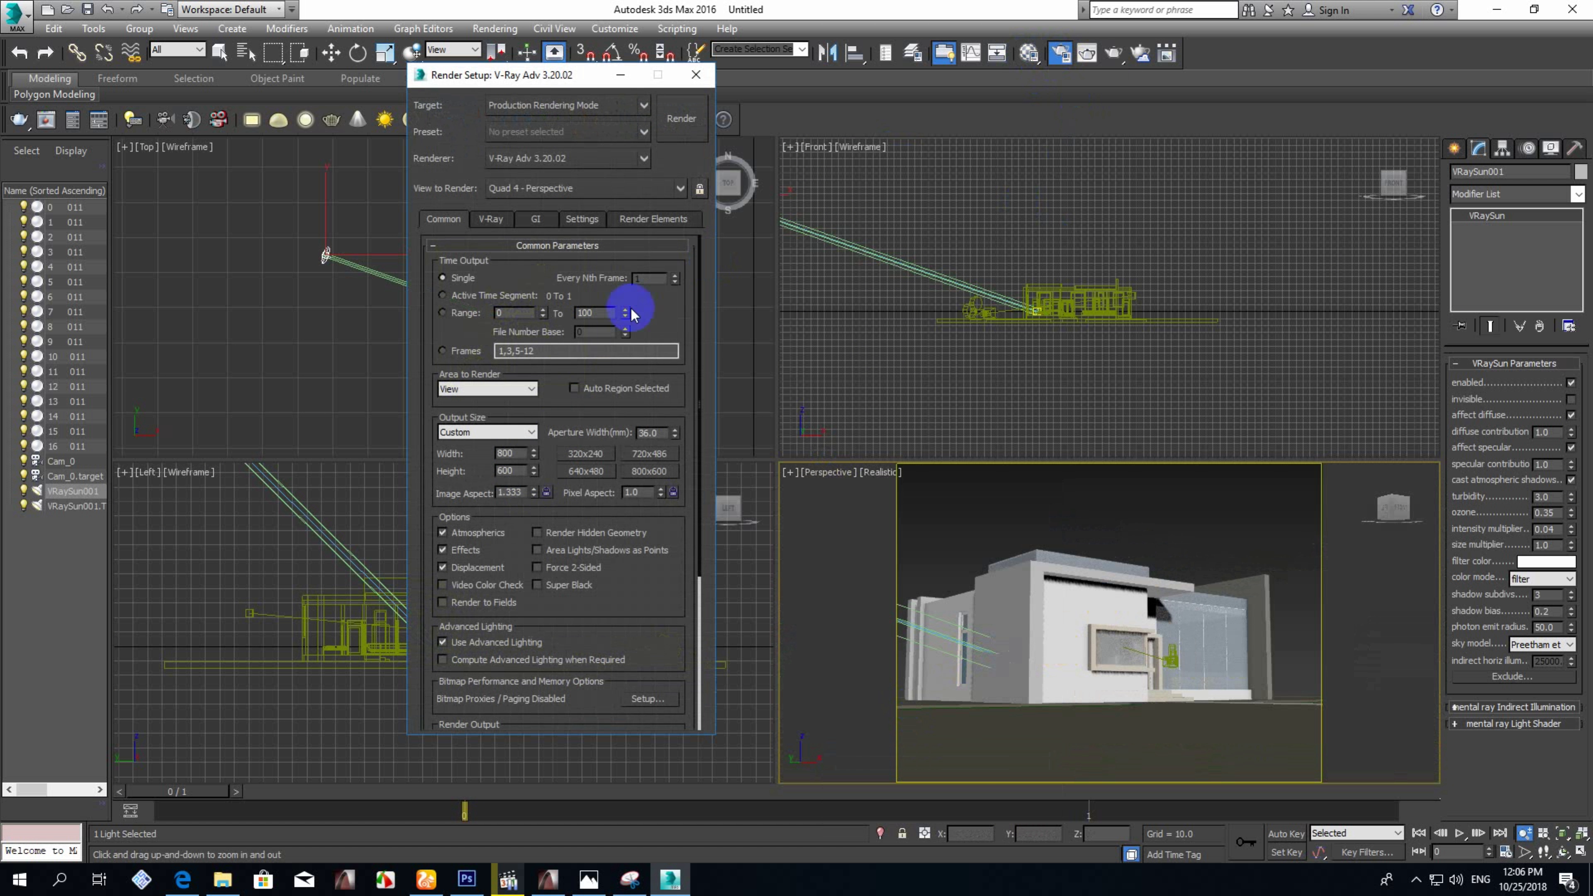
click(1494, 796)
drag(1105, 637, 1223, 654)
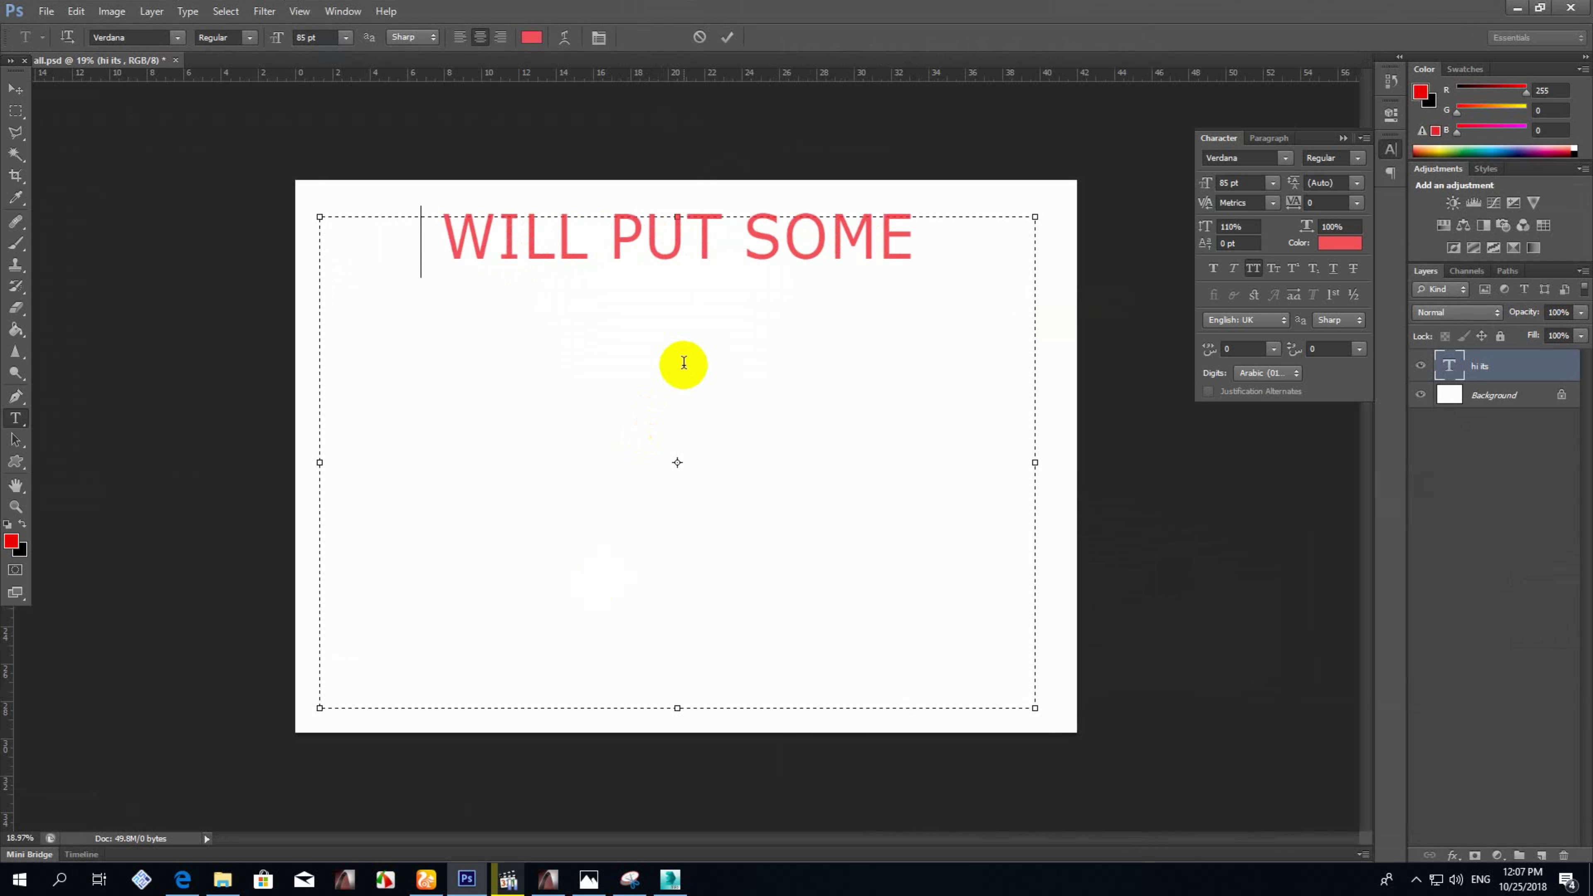
Add OBJECTS to the caption and browse to Z: > max stuff > archmodels volumes > Evermotion Archmodels Vol 42.
text(OBJECTS)
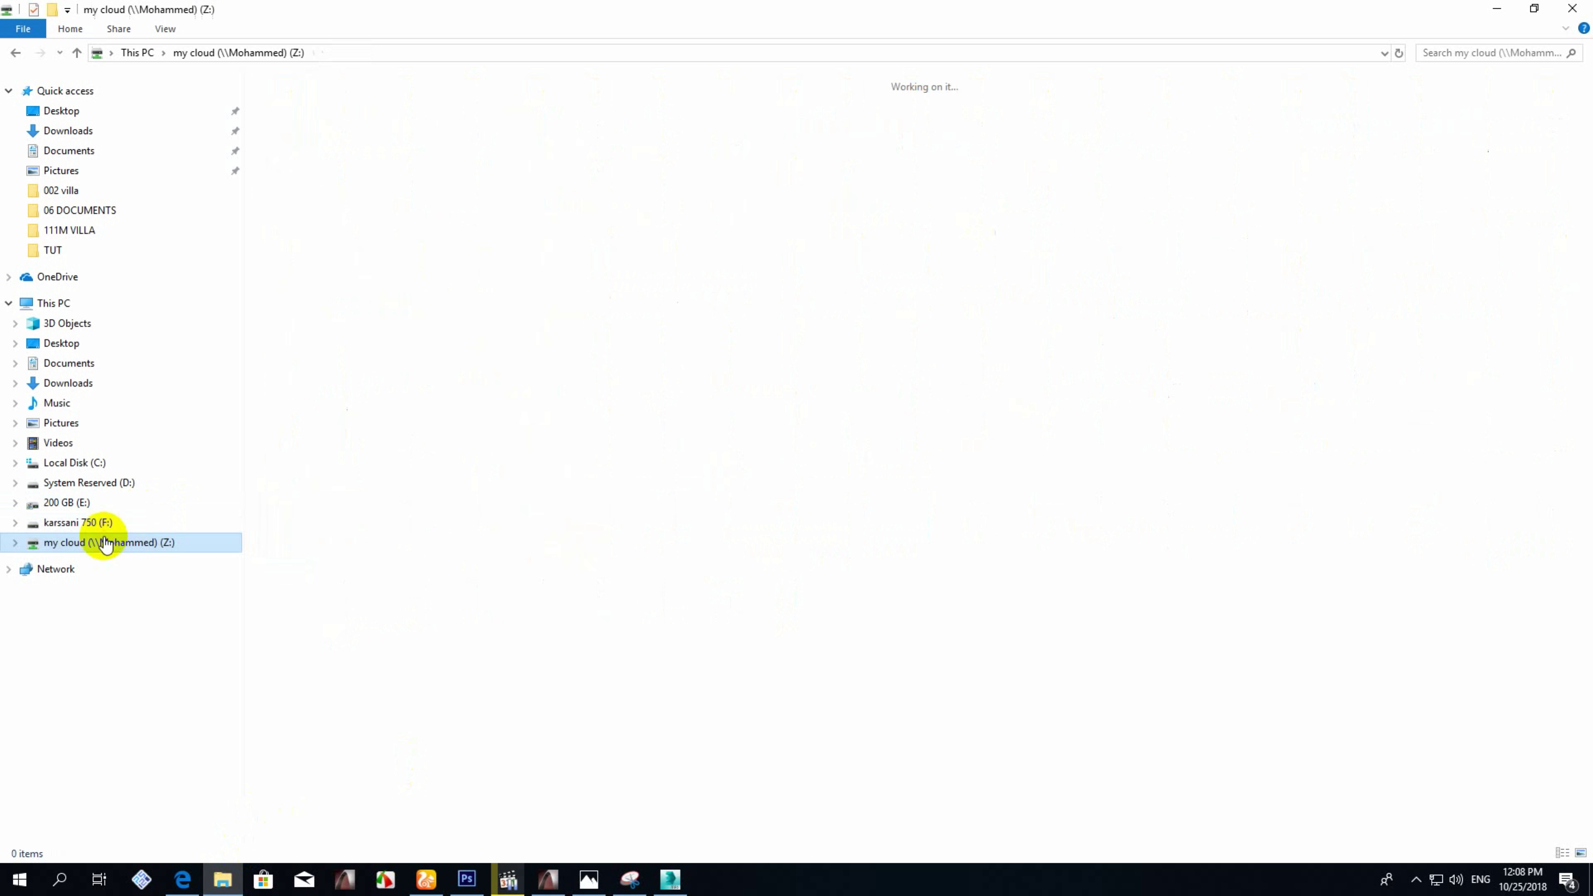
click(106, 633)
double_click(295, 151)
double_click(338, 106)
double_click(284, 421)
Open the Vol 42 catalogue PDF, then group the three Arch42 palm parts as Group001.
double_click(319, 120)
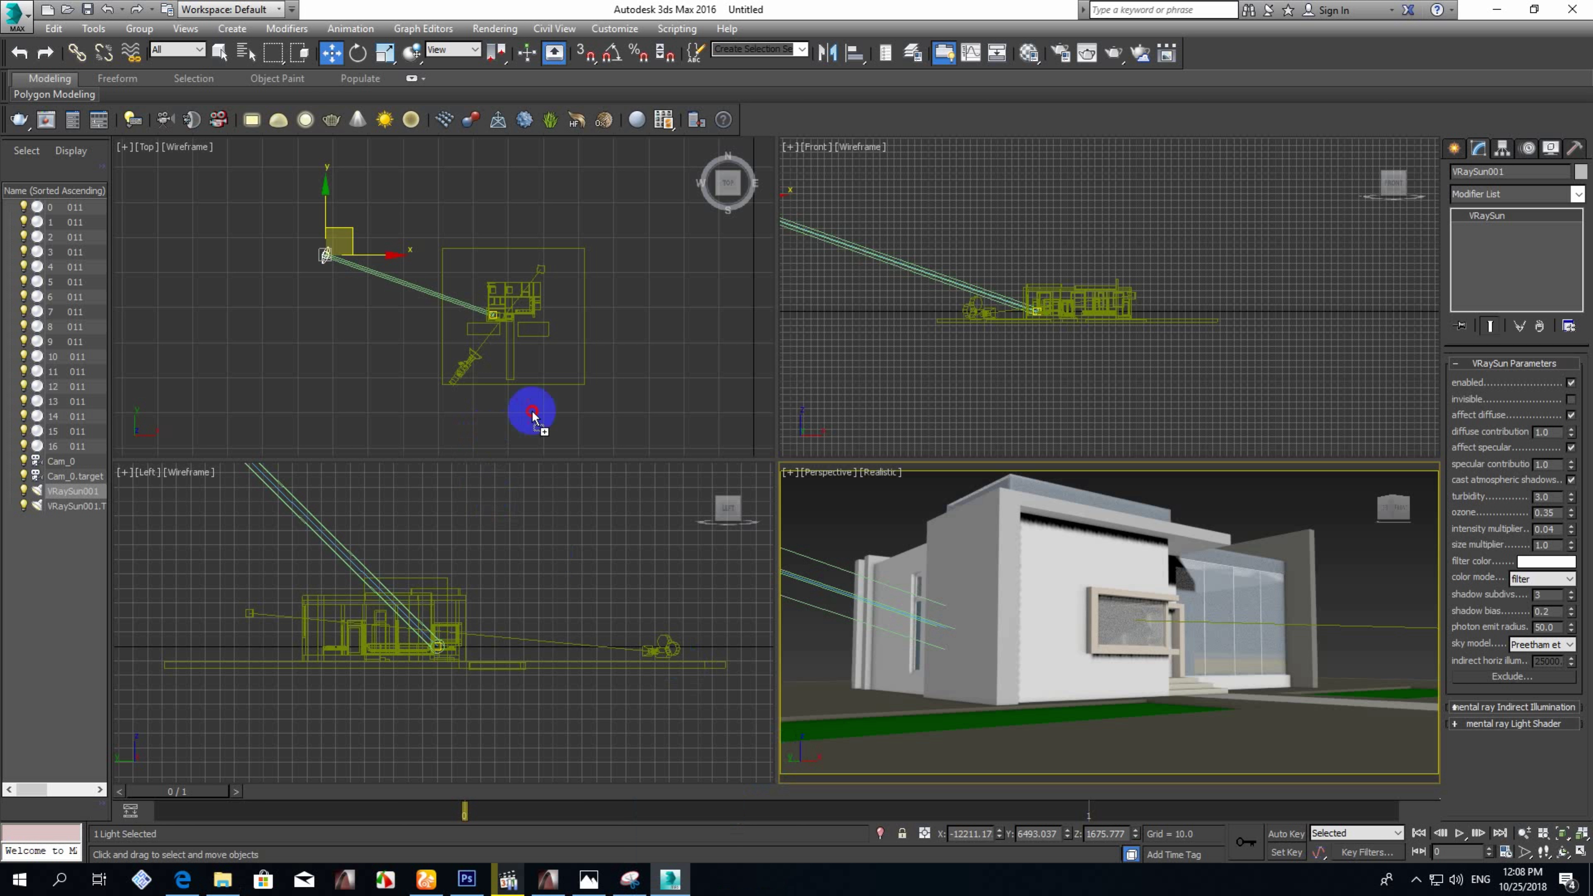
click(595, 393)
click(168, 54)
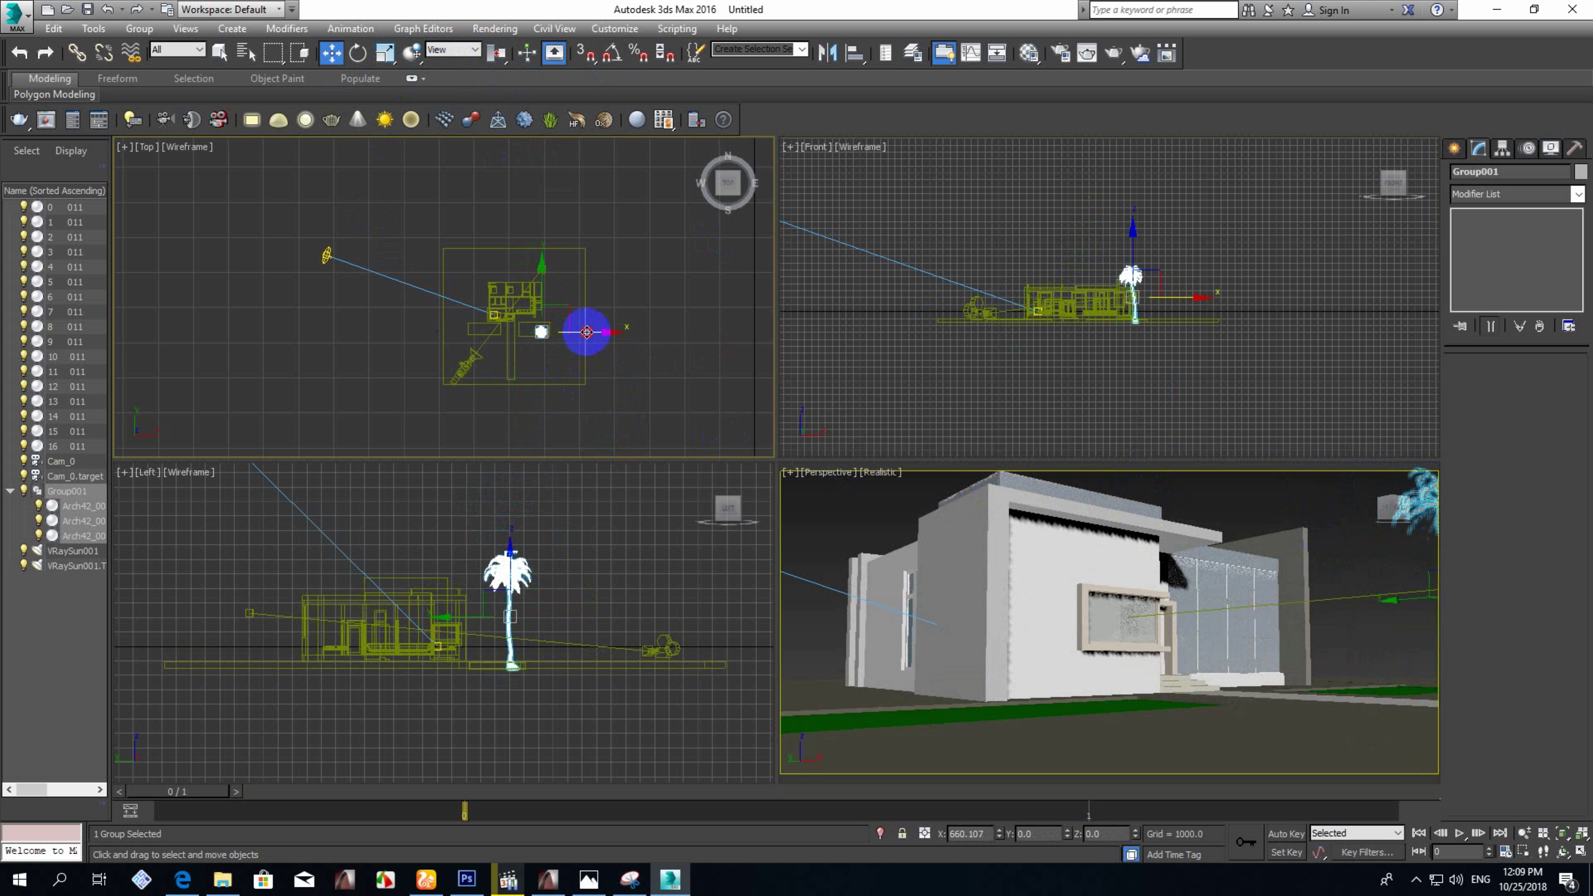
Create a VRayMtl with a grass bitmap as its Diffuse map.
click(1525, 832)
drag(1198, 540, 1197, 570)
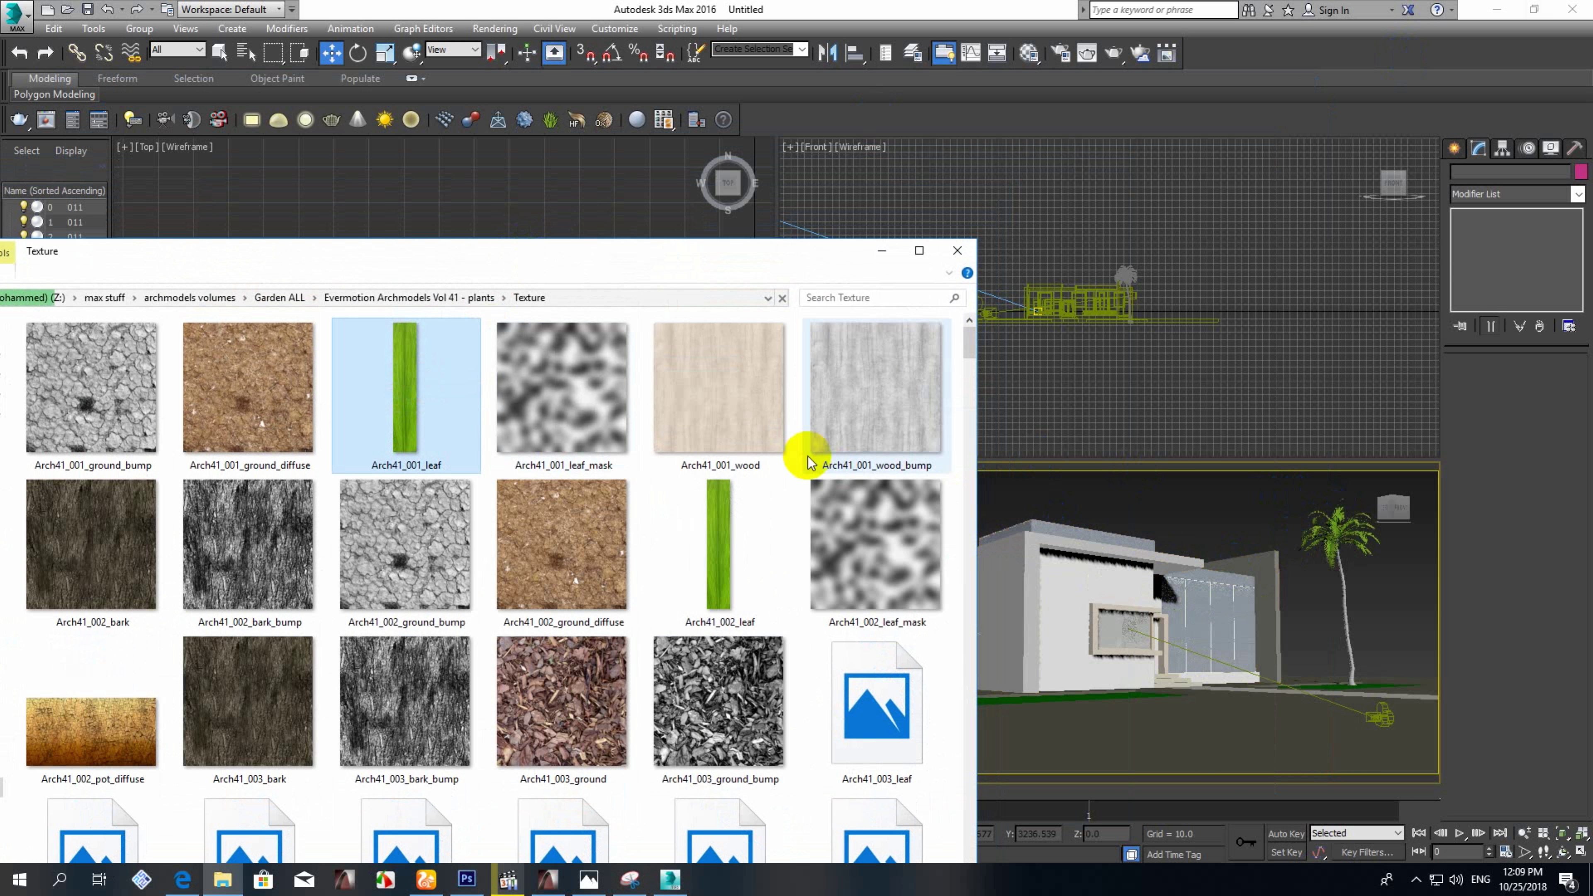
scroll(808, 462, down, 2)
click(1323, 526)
key(m)
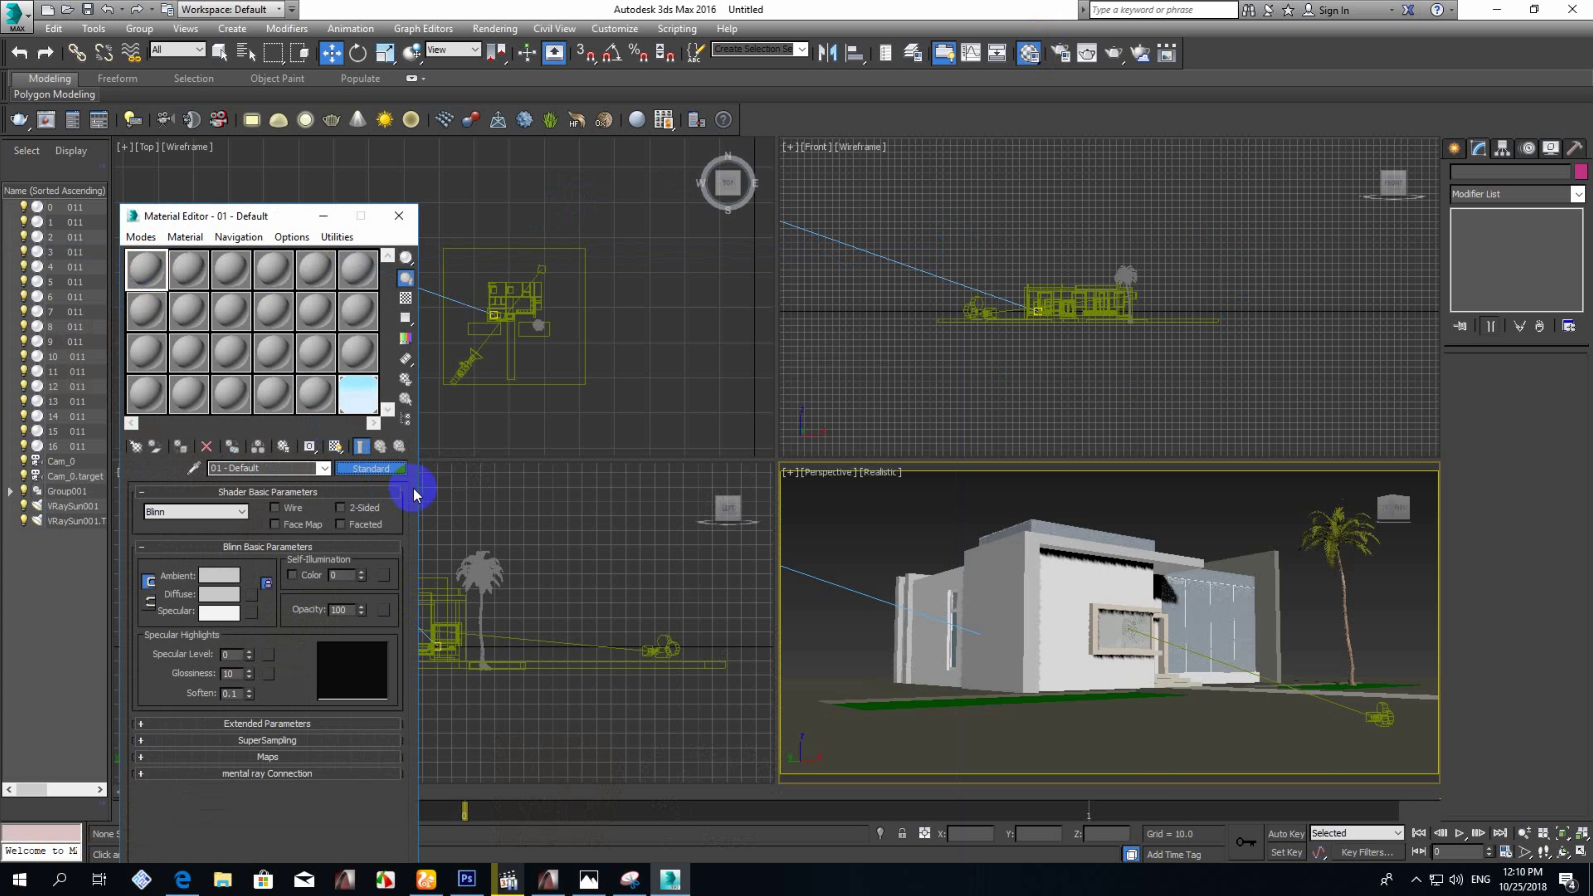
click(376, 468)
click(665, 332)
double_click(648, 386)
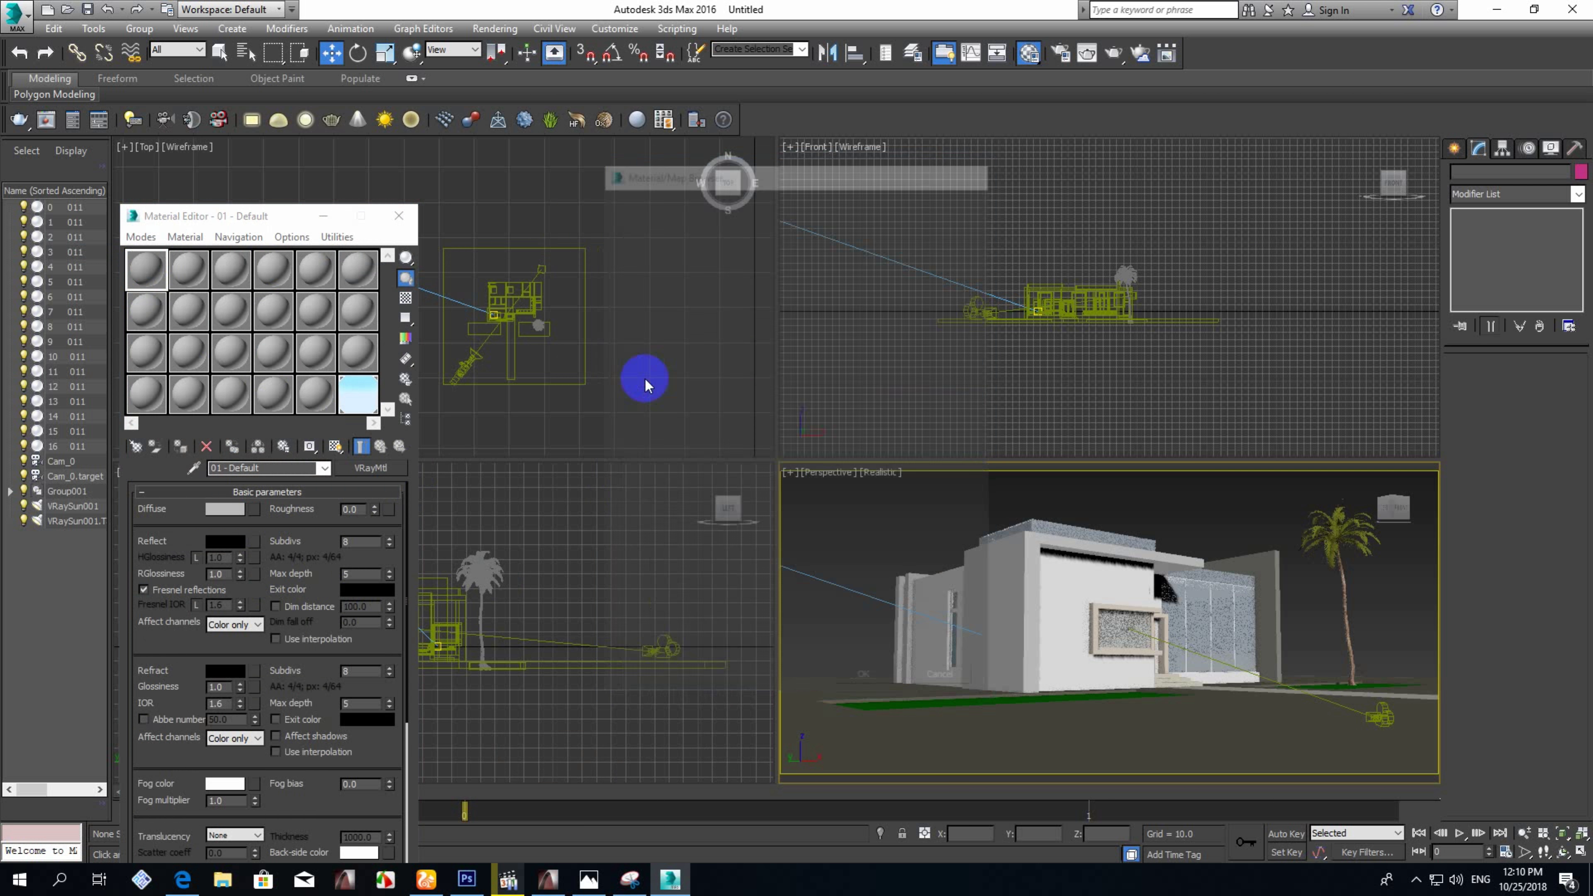
double_click(759, 402)
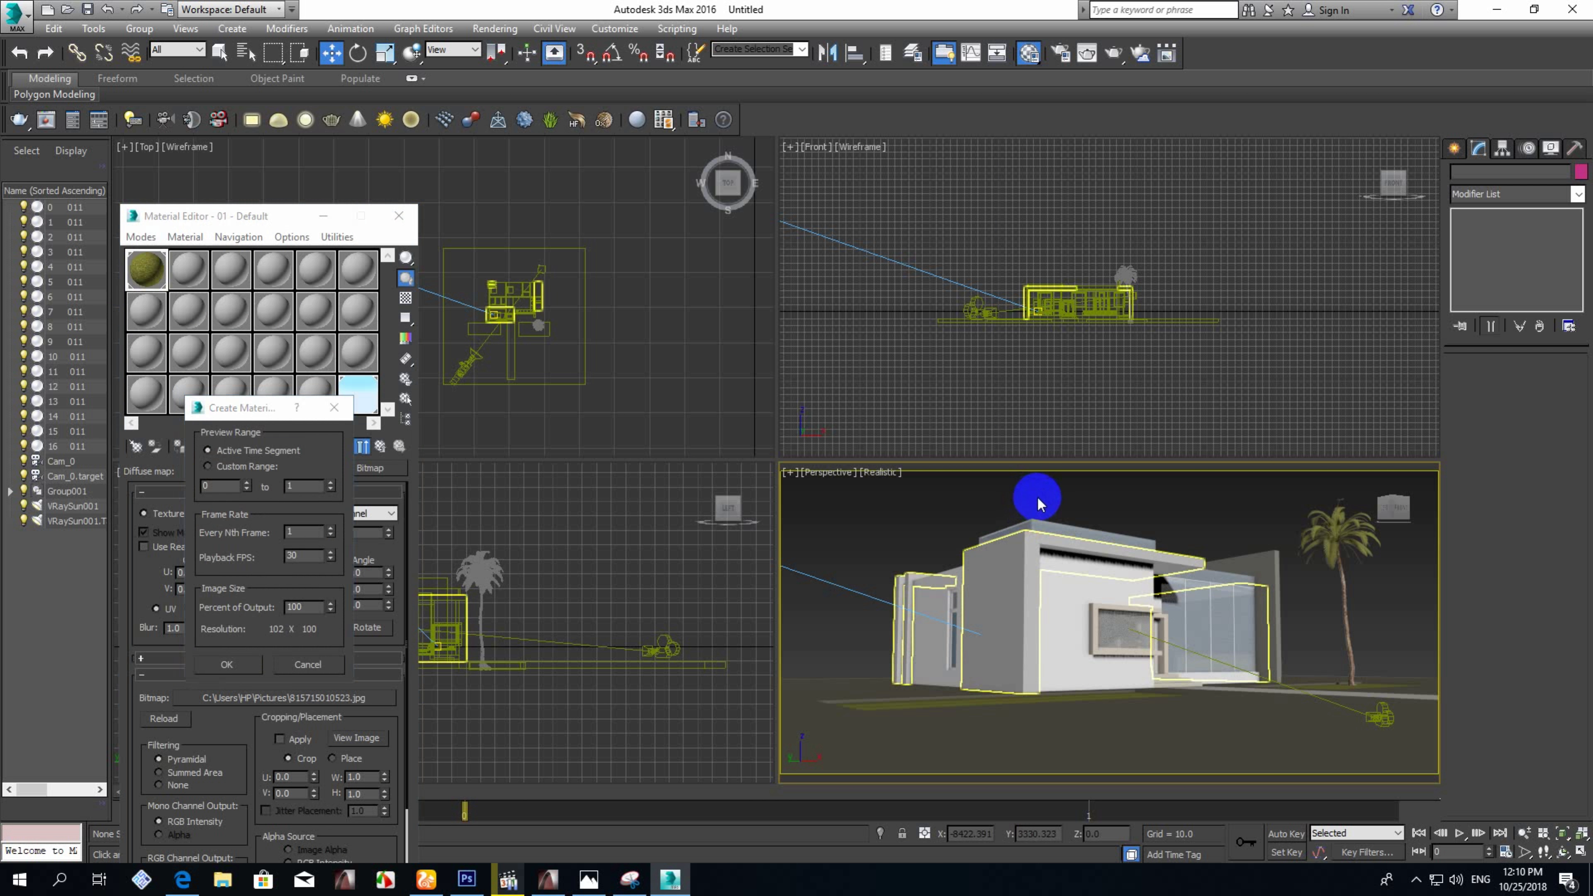
Apply a UVW Map to the grass bed with U Tile 2 and V Tile 3.
key(ctrl+c)
key(alt+w)
key(Up)
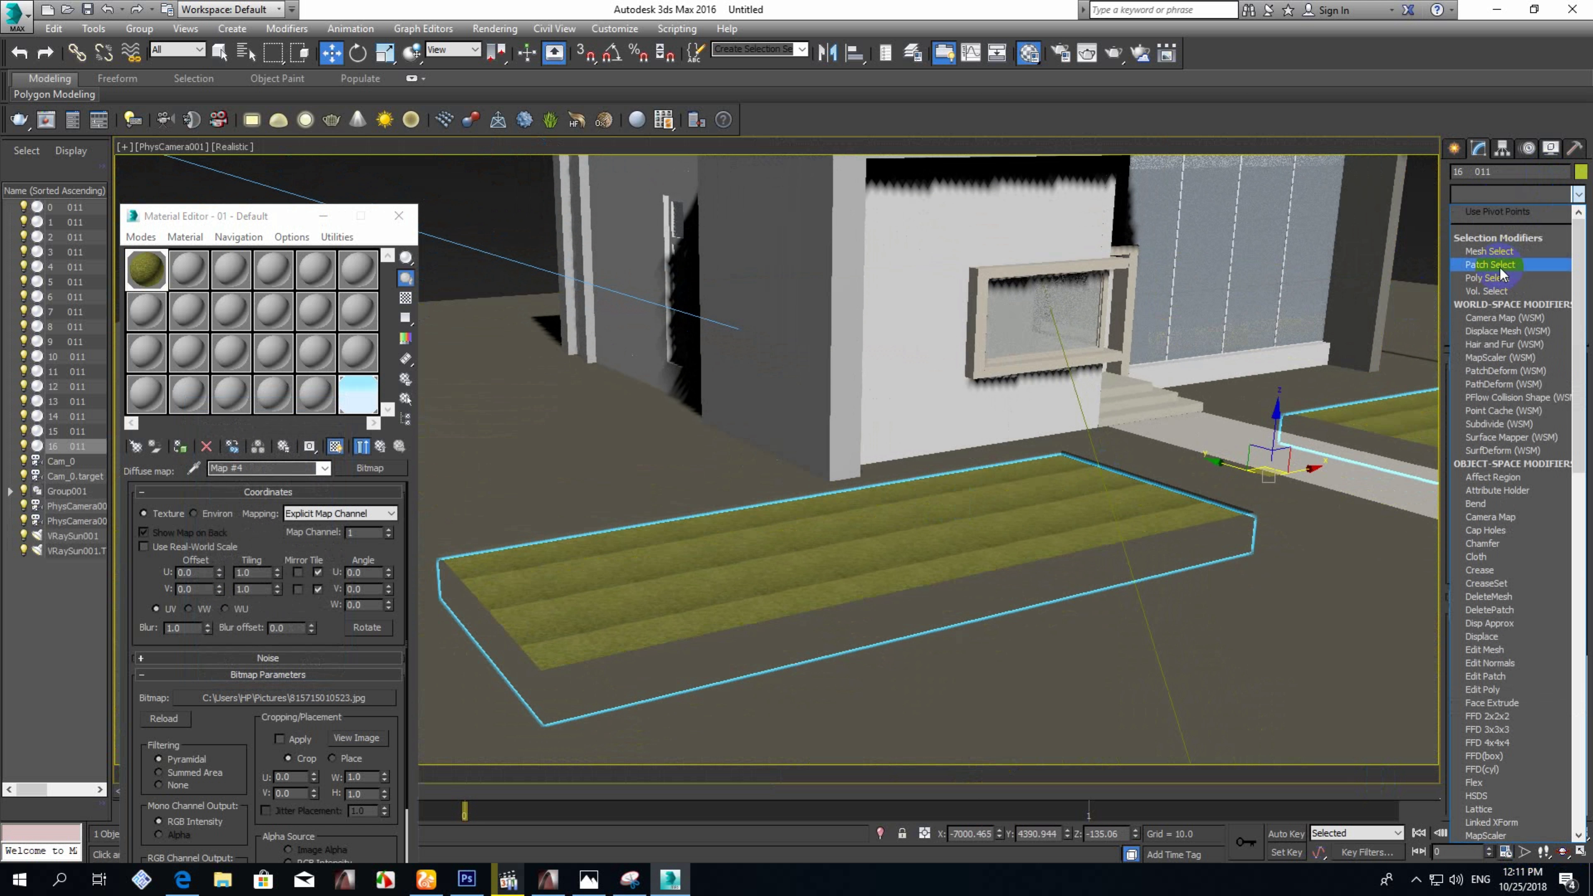
click(1511, 584)
text(8)
double_click(1508, 567)
text(8)
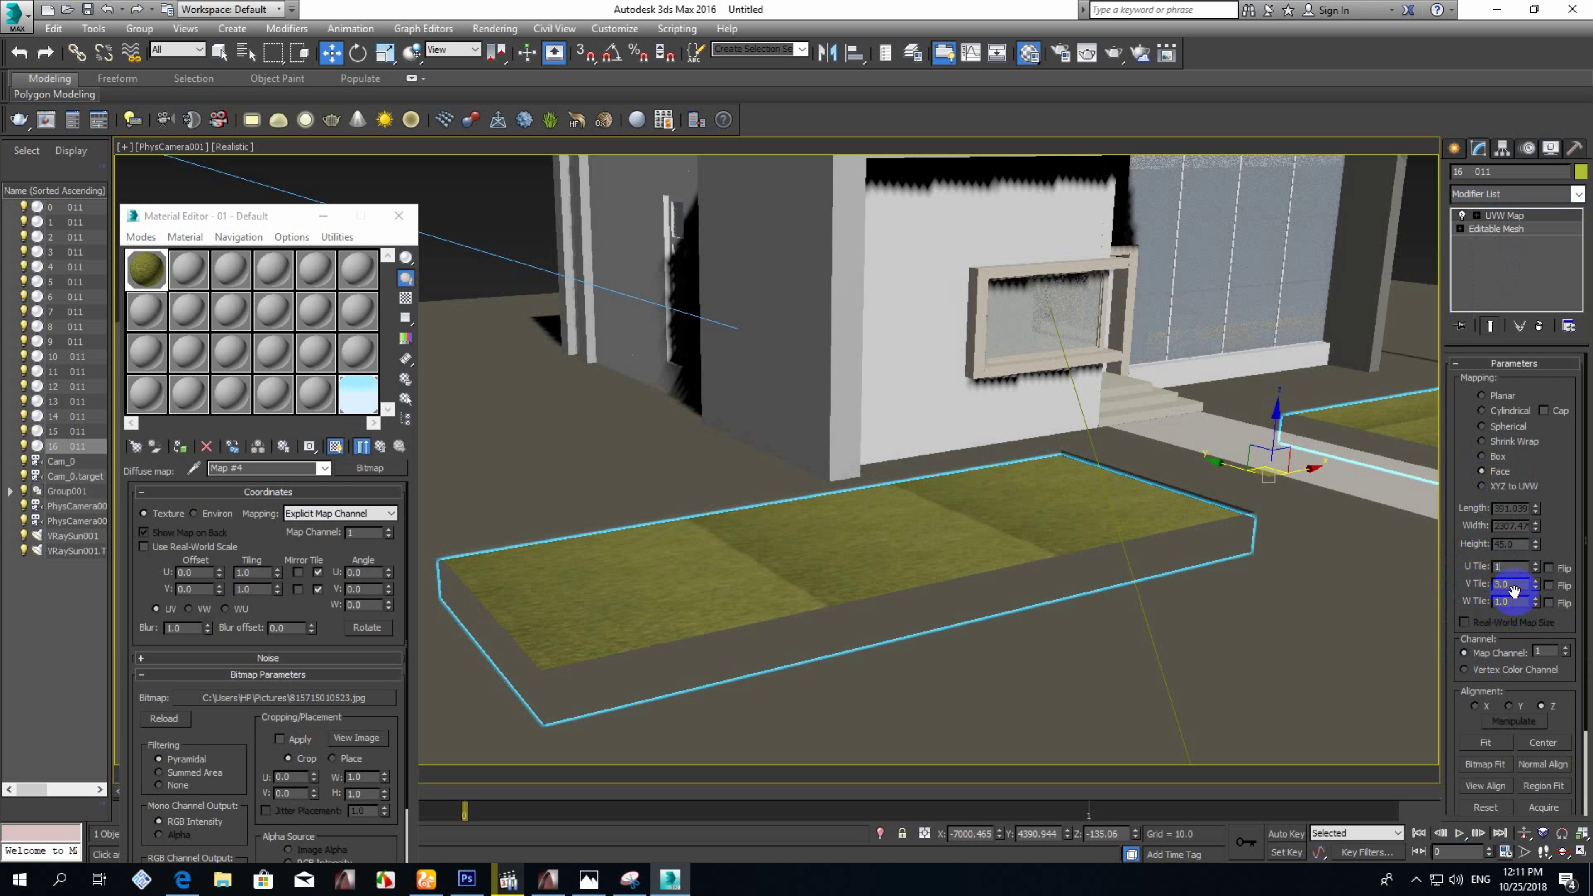
text(2)
key(Tab)
text(2)
click(1509, 602)
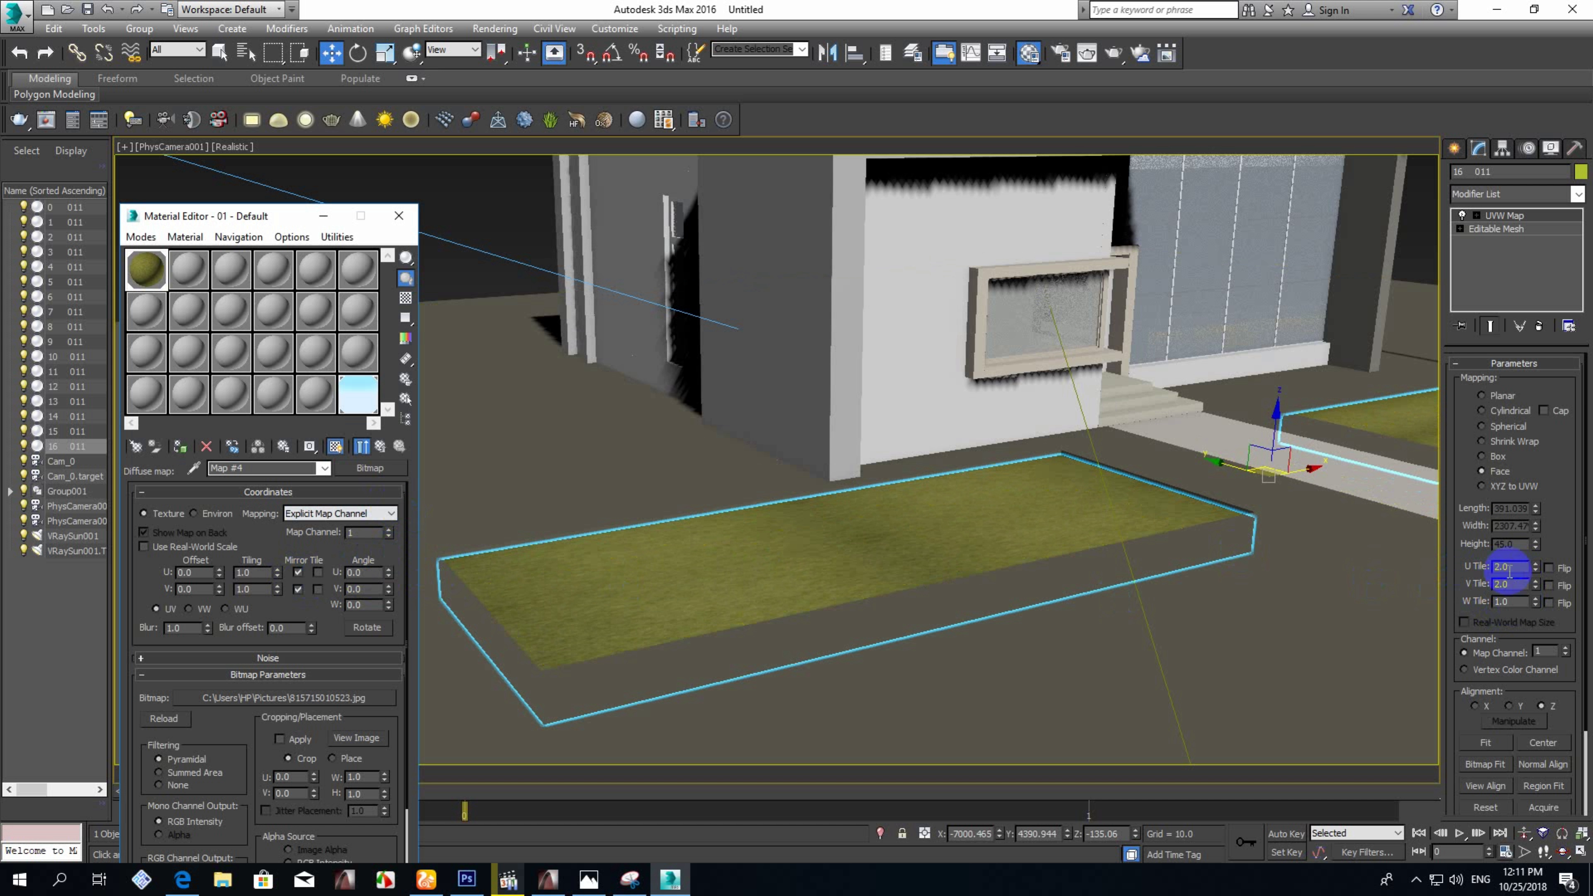
double_click(1512, 583)
text(3)
Test-render the grass bed and make material 02 a VRayMtl.
click(362, 446)
scroll(279, 829, down, 10)
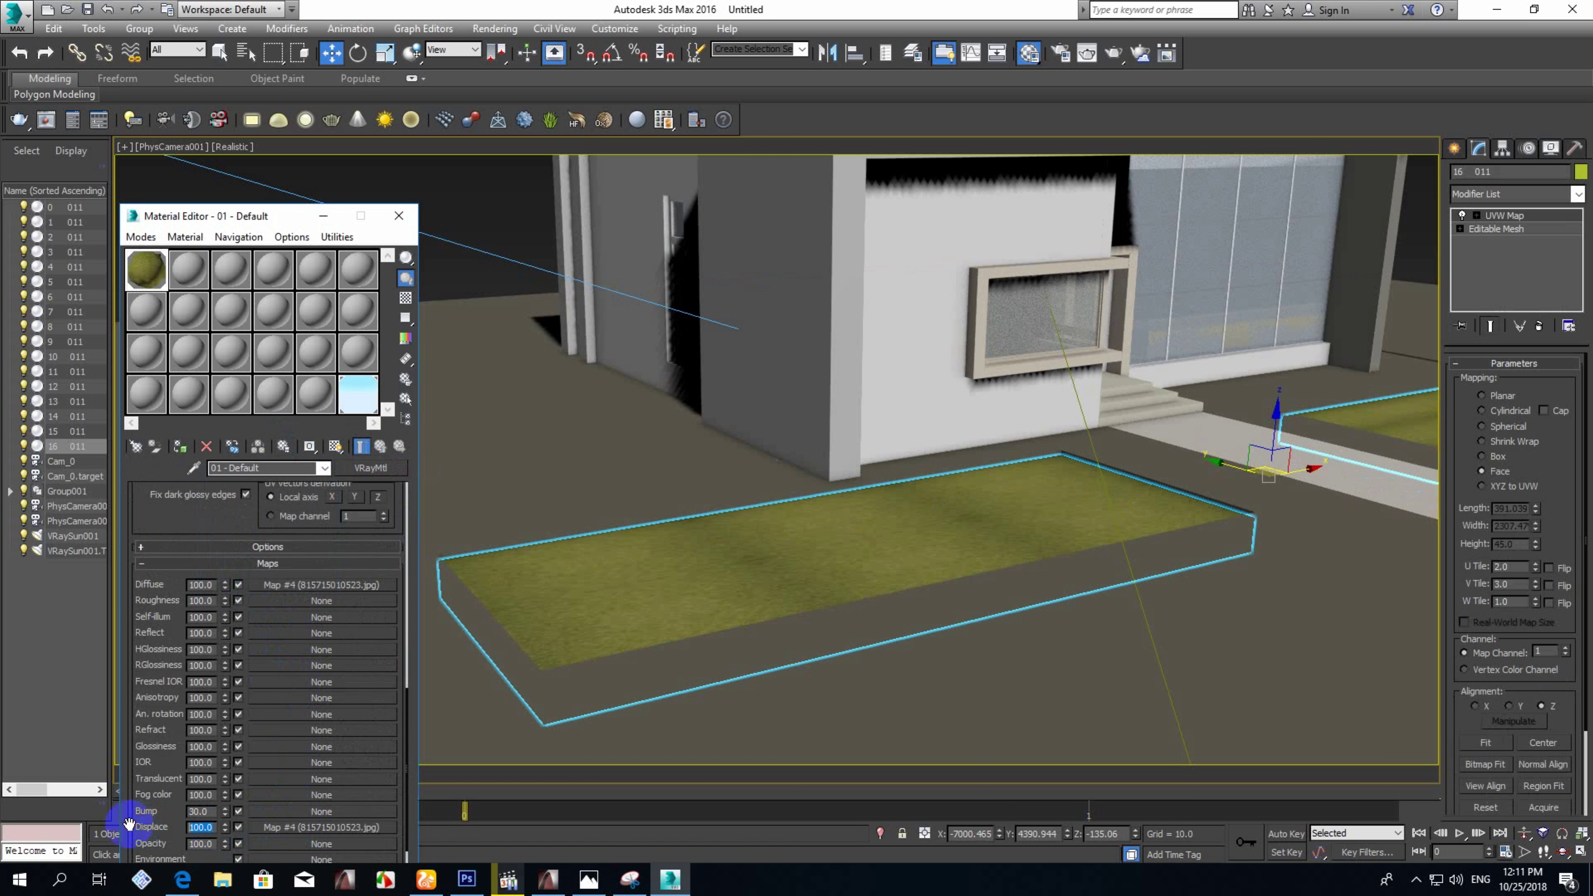
click(1114, 55)
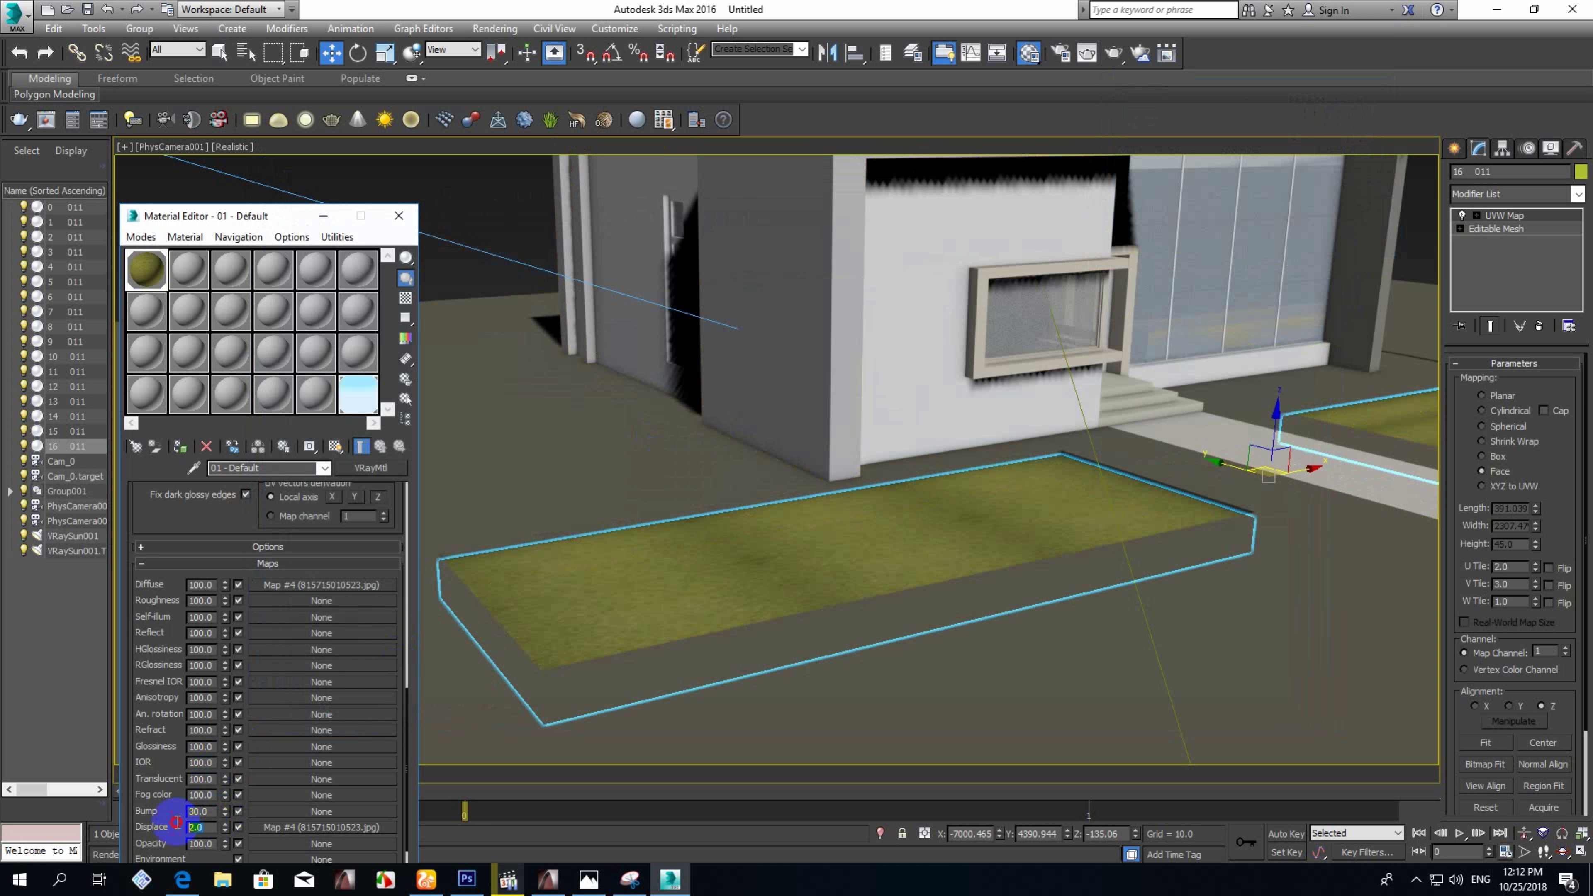
click(188, 268)
click(370, 468)
double_click(666, 602)
Give the glass material a grey refraction and a blue tint, and apply it to the windows.
click(225, 509)
click(486, 184)
click(613, 248)
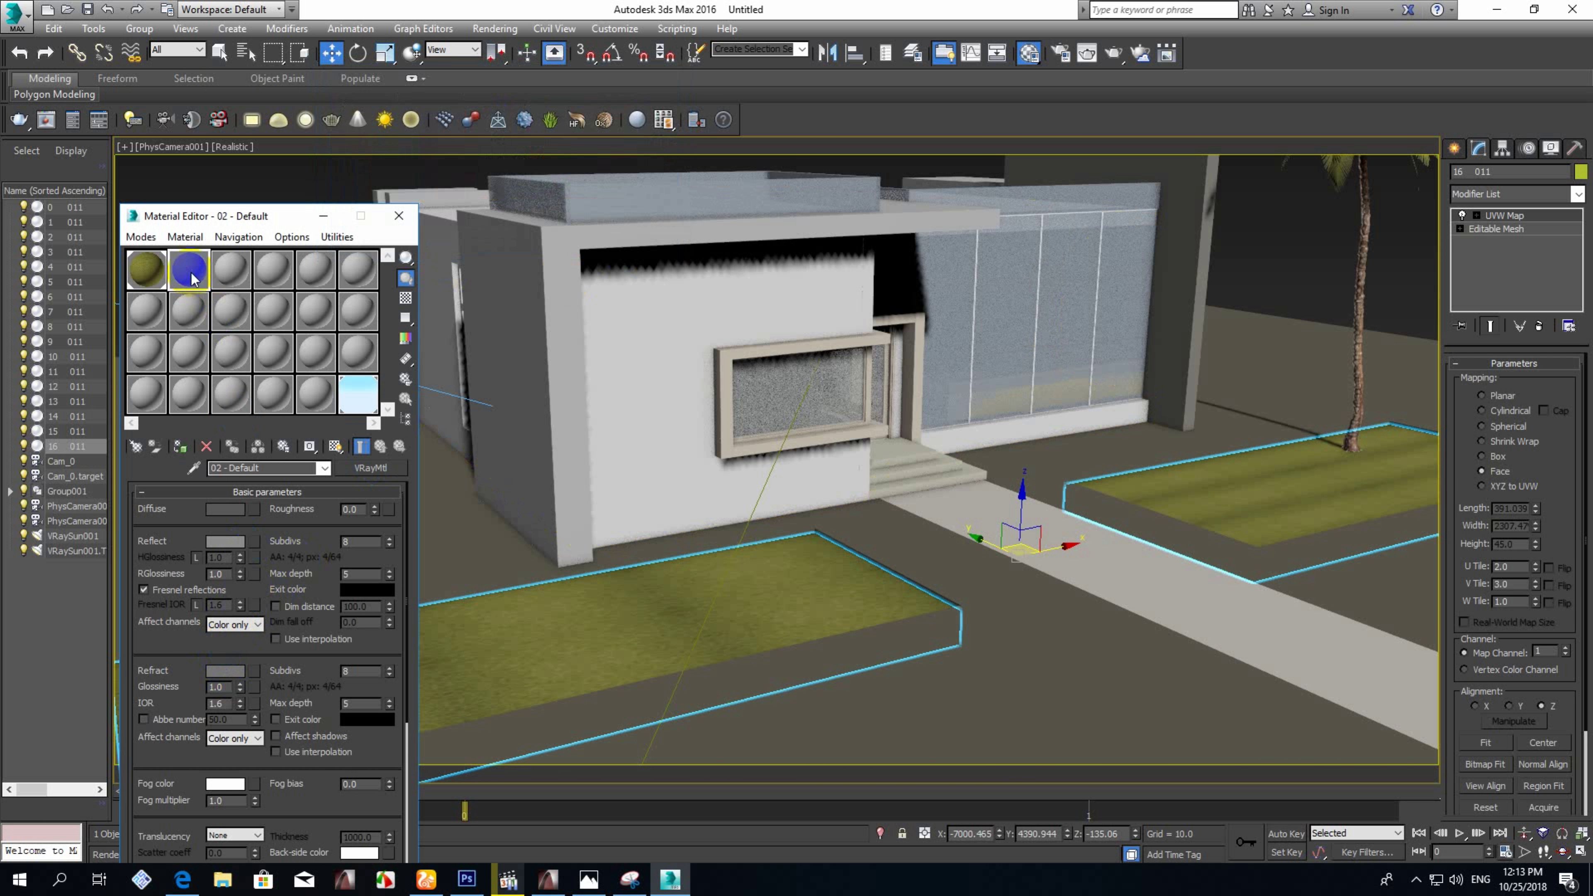
click(225, 509)
click(439, 188)
click(613, 248)
Add a bitmap picture to the glass material's reflection map.
scroll(263, 609, down, 10)
click(263, 608)
double_click(679, 433)
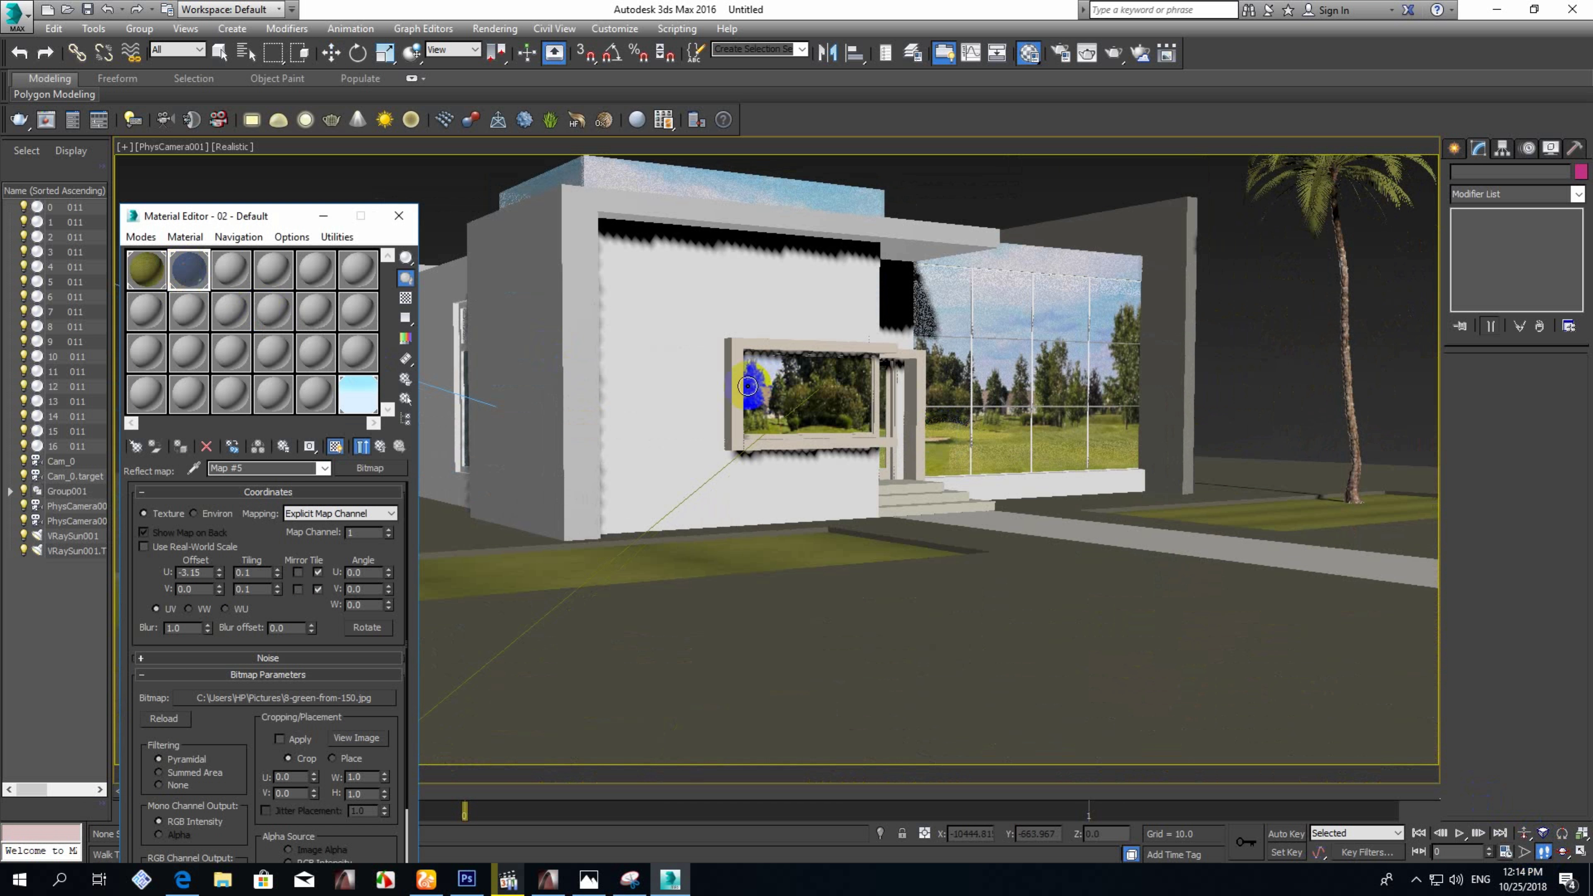
Give the wall material a grey Reflect colour and load the striped 11111111.jpg as its texture.
mouse_move(747, 385)
middle_down()
mouse_move(711, 420)
mouse_move(917, 409)
mouse_move(865, 420)
mouse_move(921, 438)
middle_up()
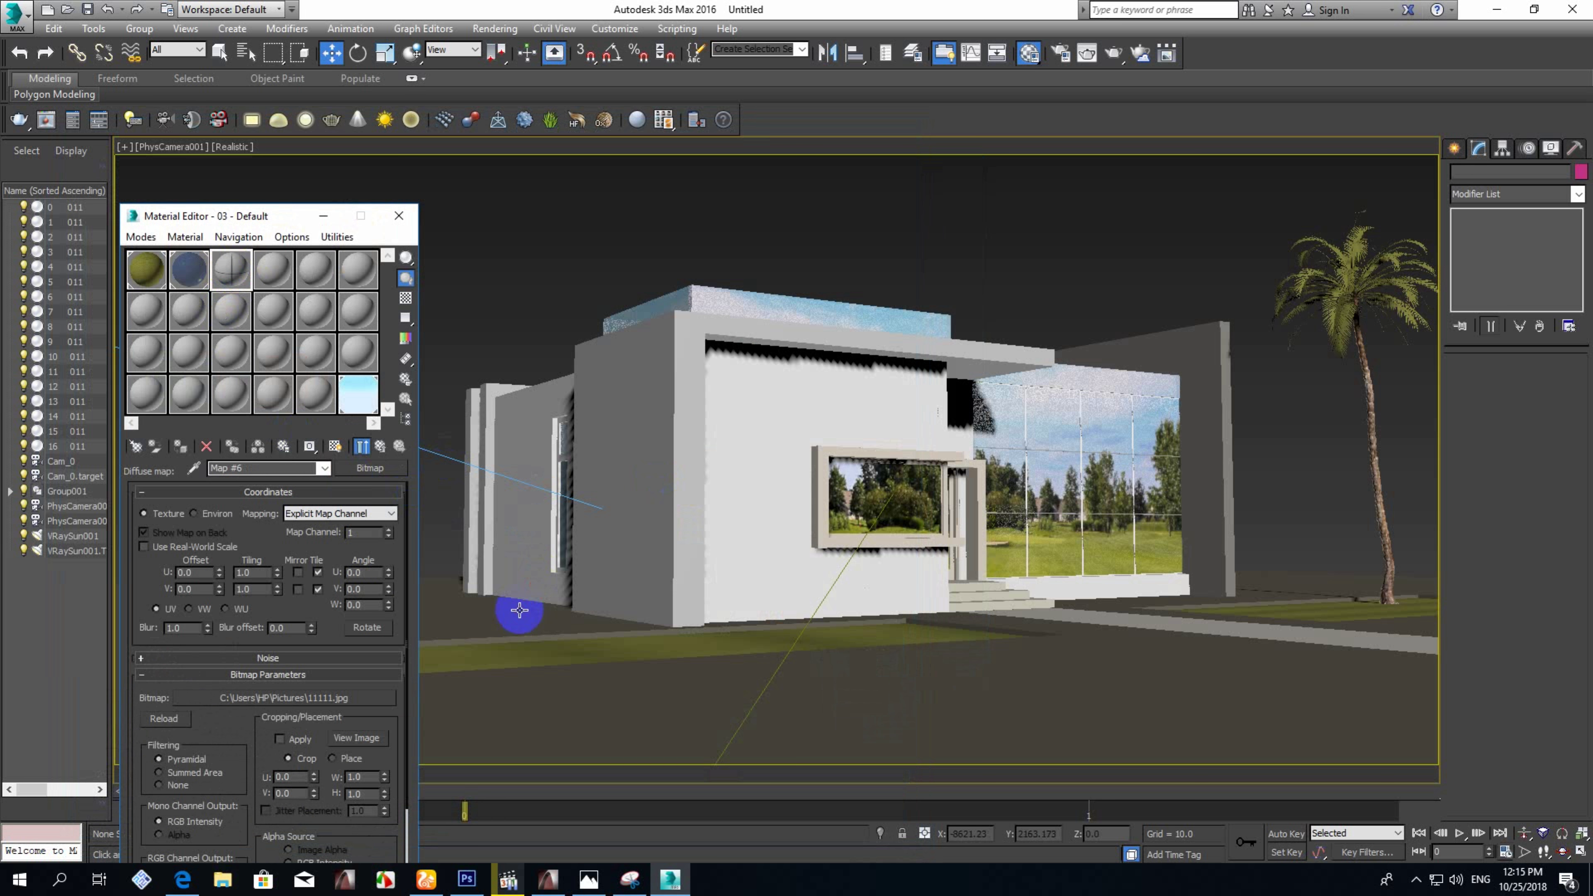
scroll(355, 586, down, 5)
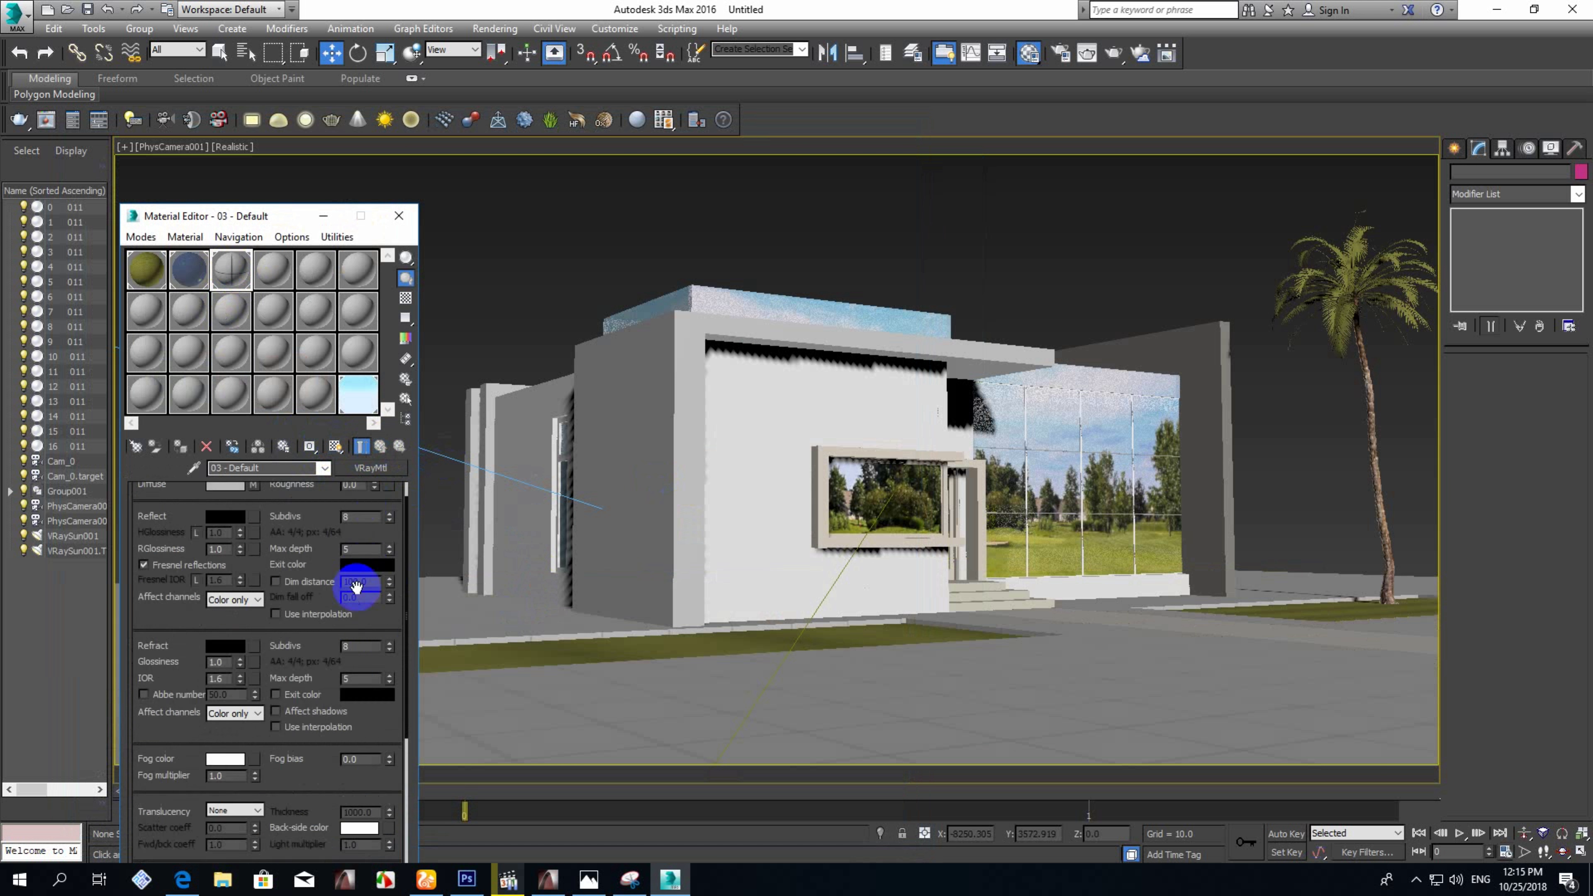
scroll(279, 674, down, 5)
scroll(227, 710, up, 10)
click(224, 540)
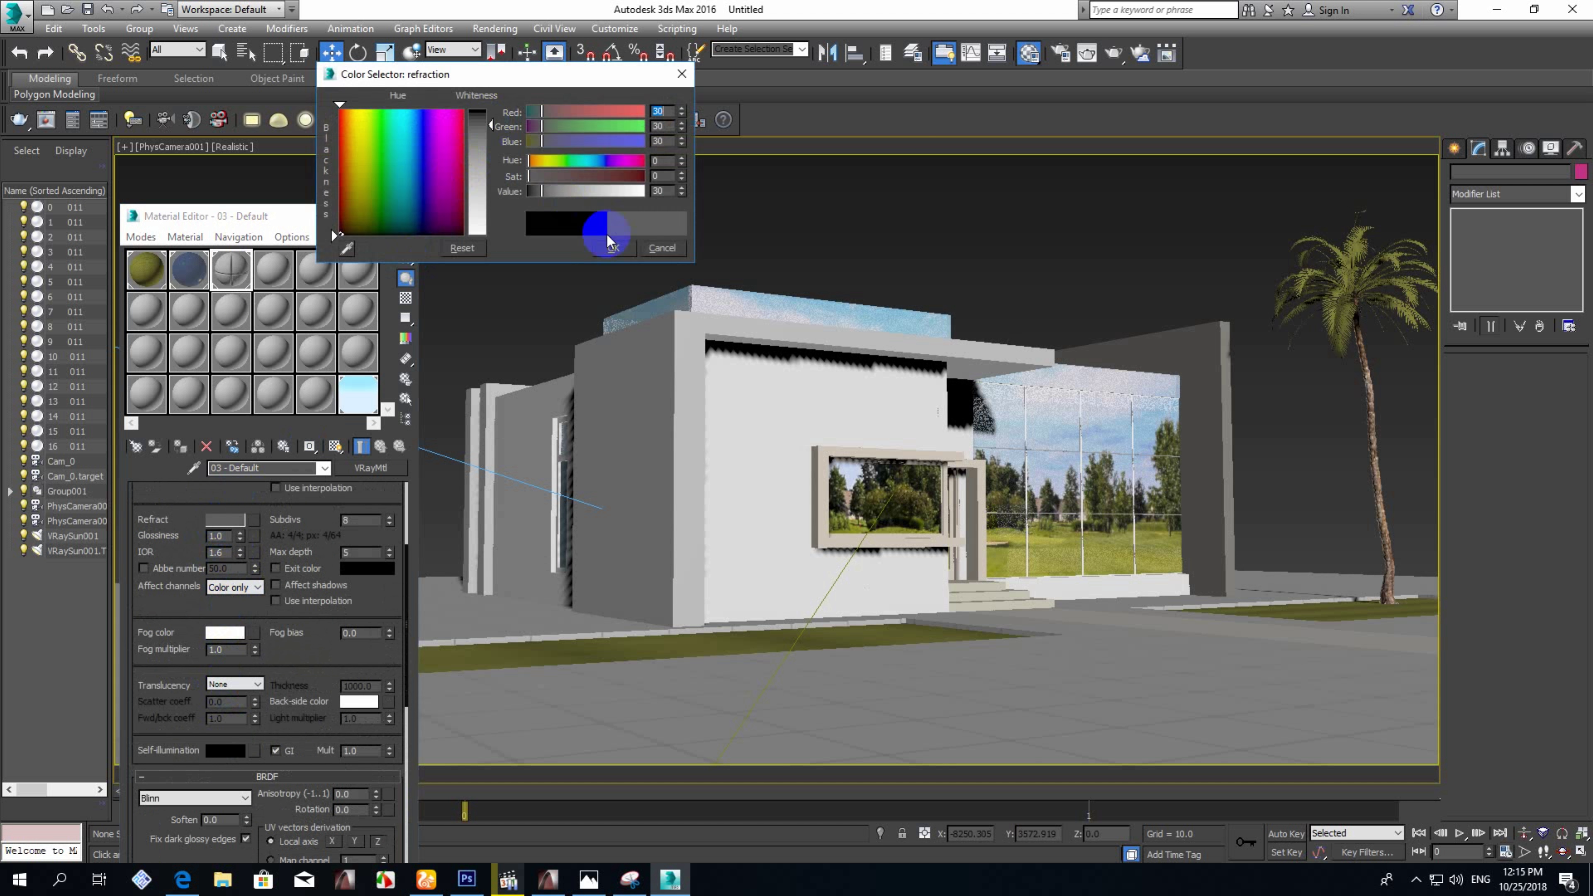
click(610, 246)
click(162, 568)
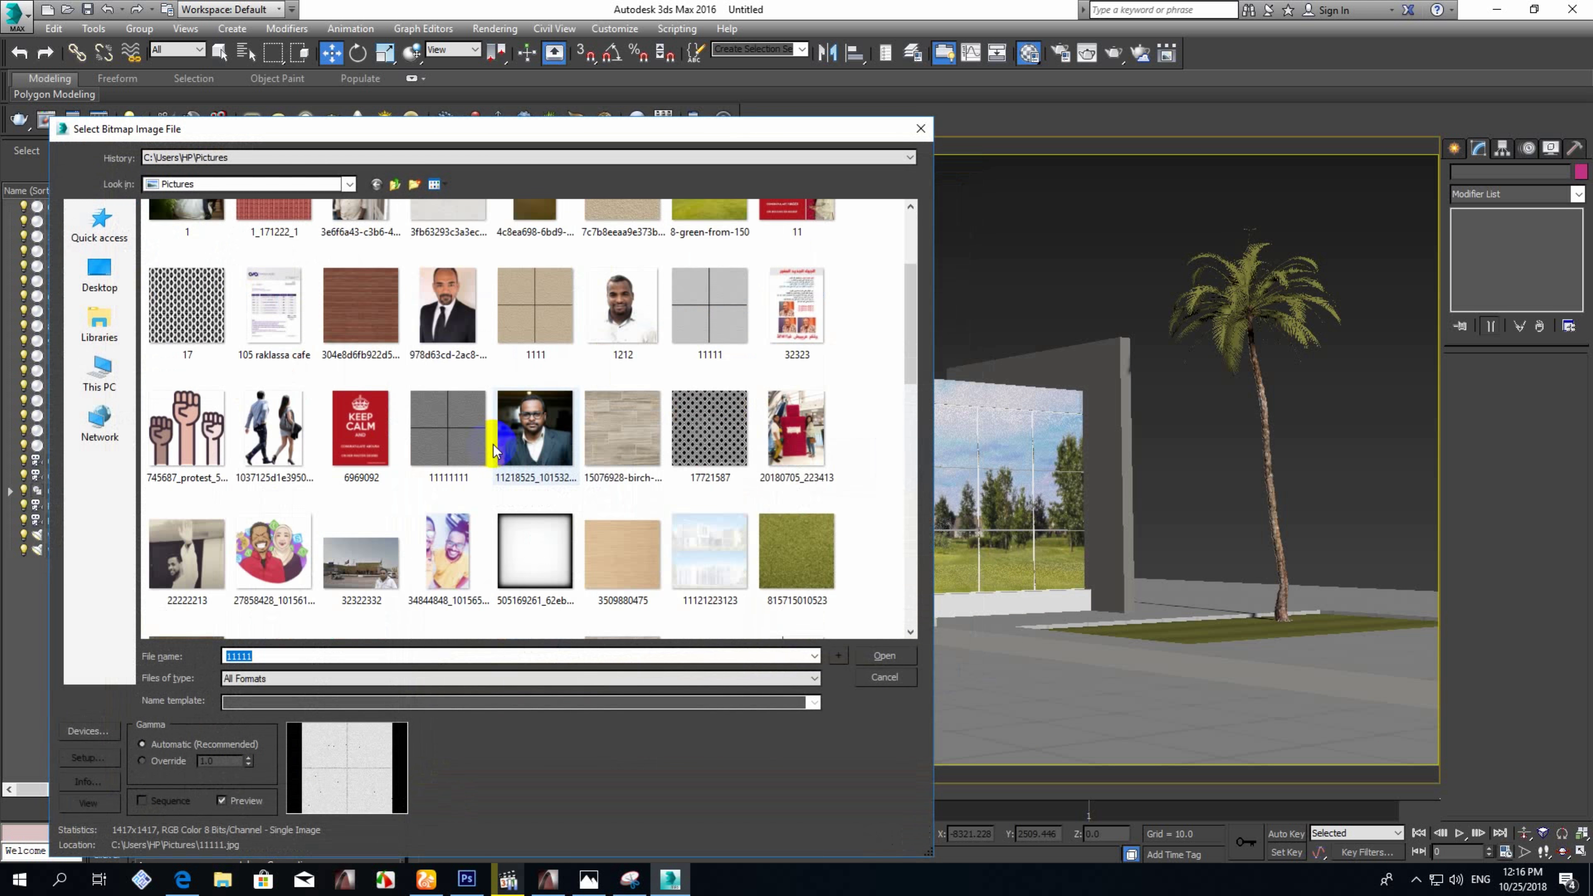
double_click(492, 451)
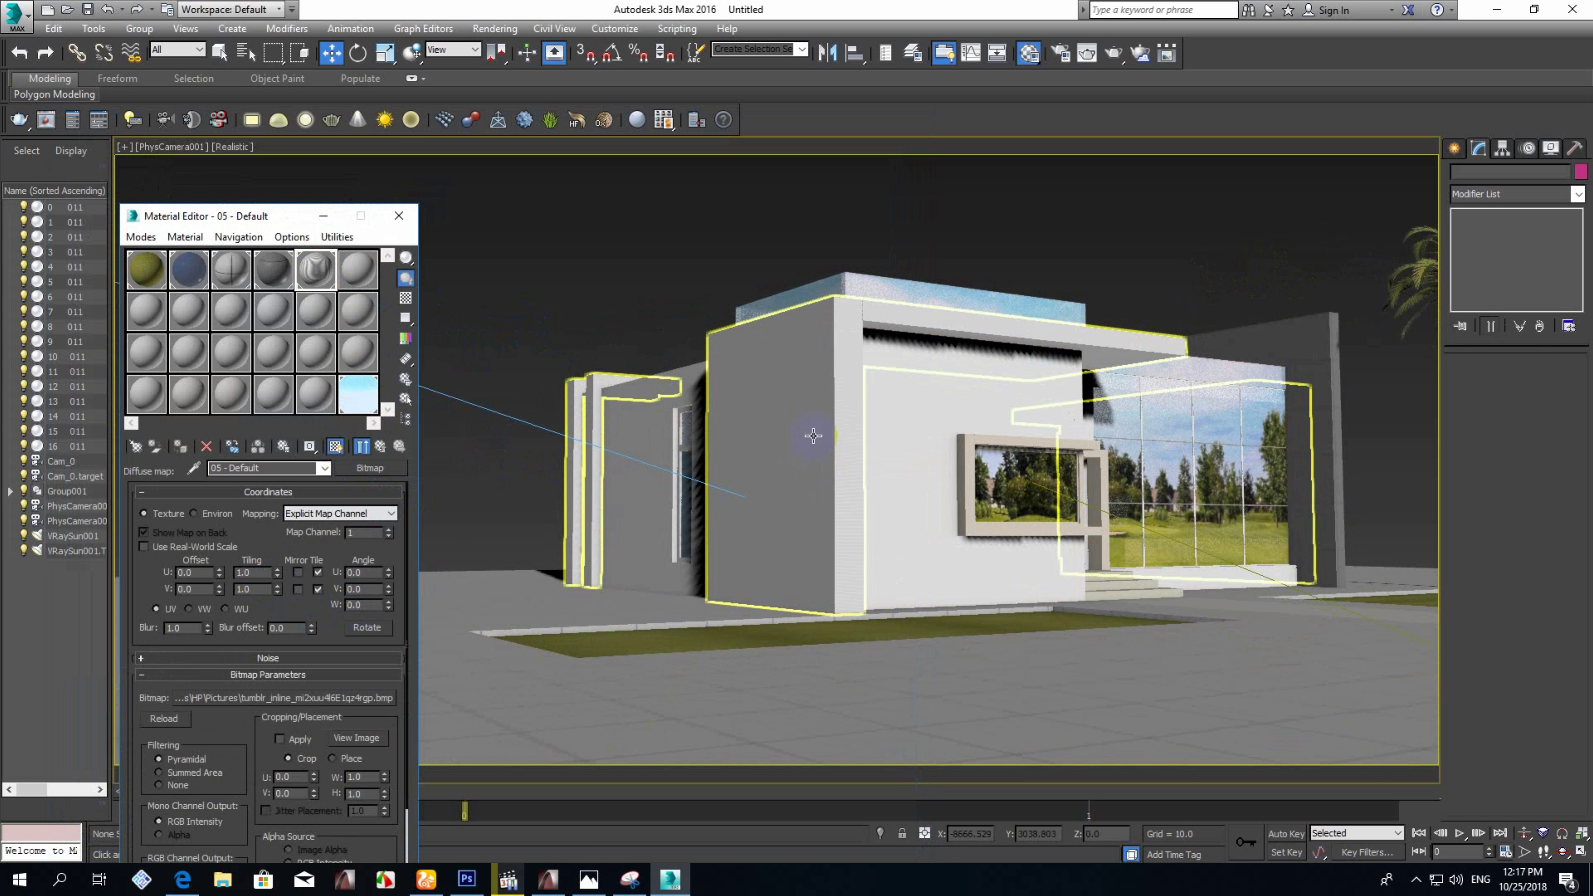
Set the outer wall's texture tiling to 0.5 so the stripes appear larger.
click(813, 435)
click(1508, 476)
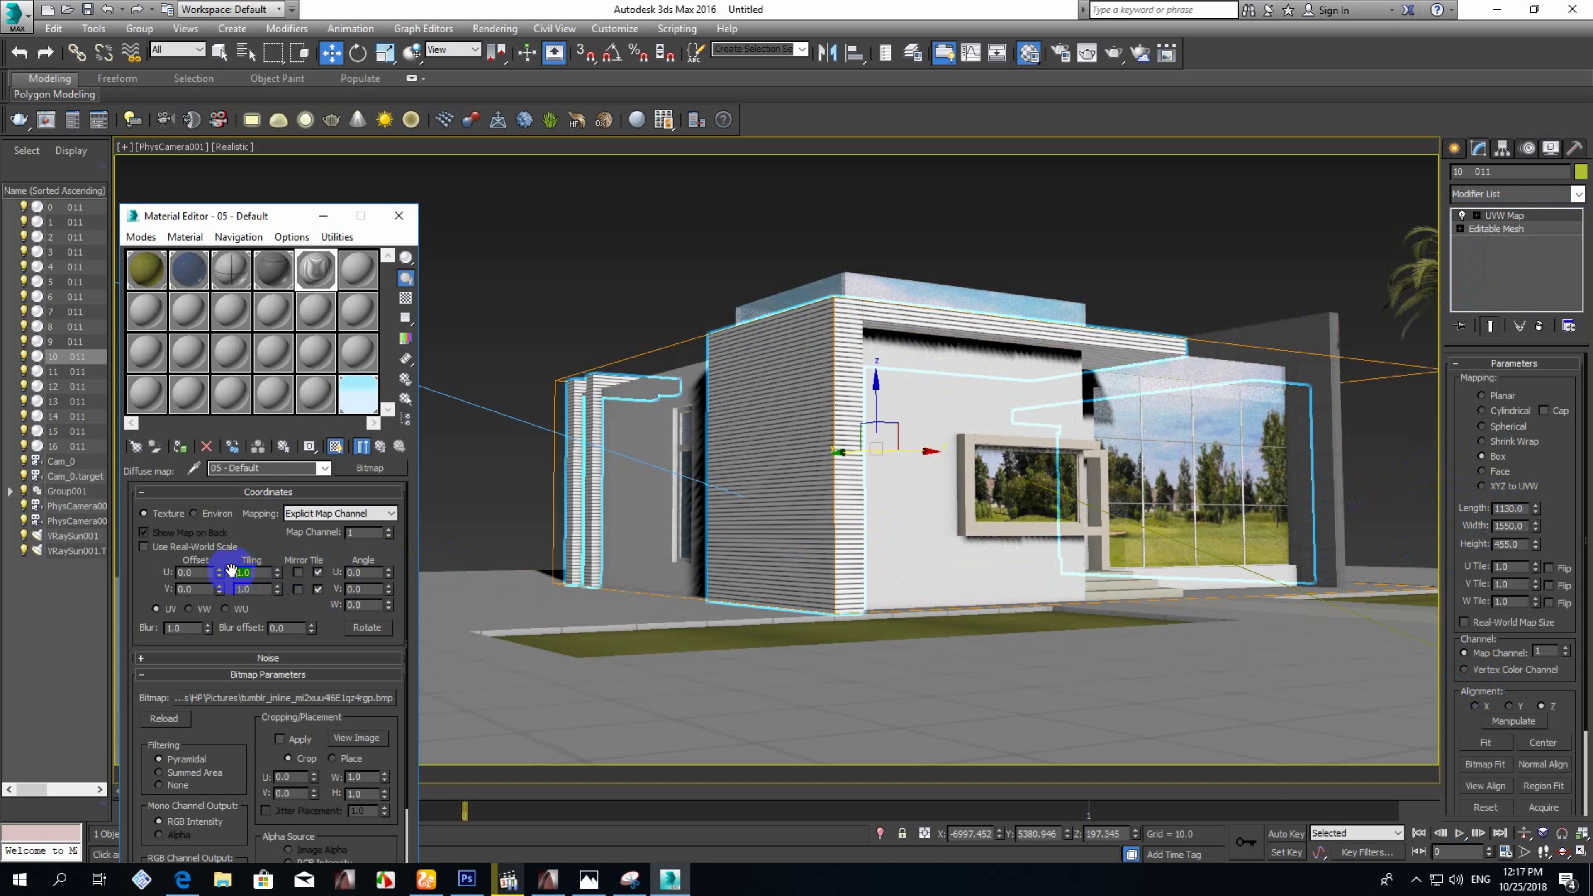
text(20.5)
key(Return)
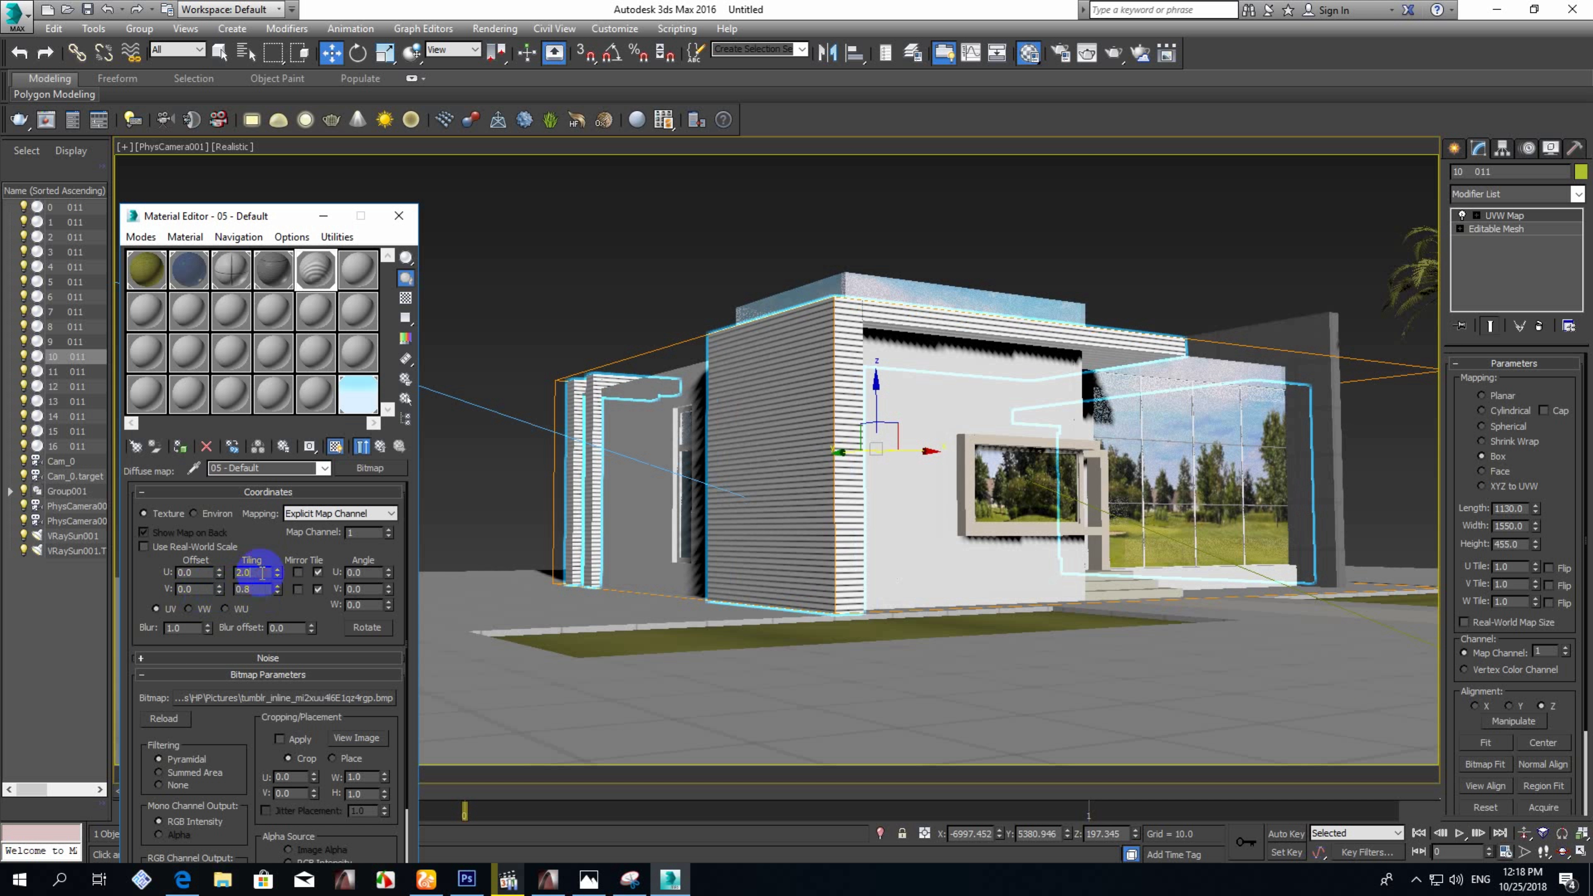
key(Up)
Replace the wall's diffuse bitmap with Field+Tile+in+Gray.jpg.
scroll(338, 676, down, 10)
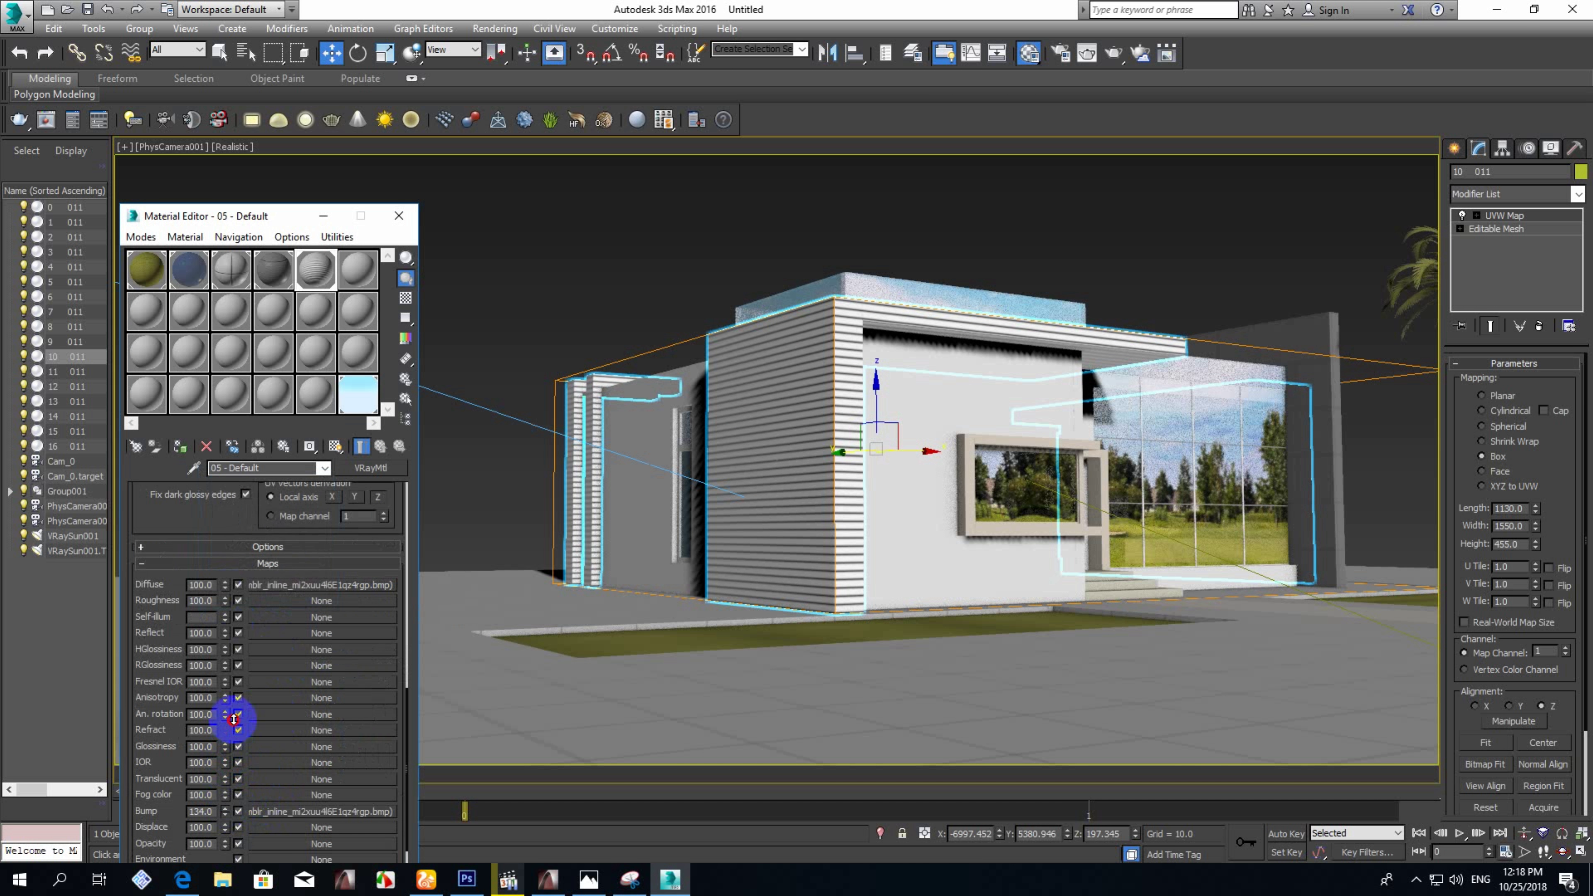
click(302, 592)
double_click(665, 220)
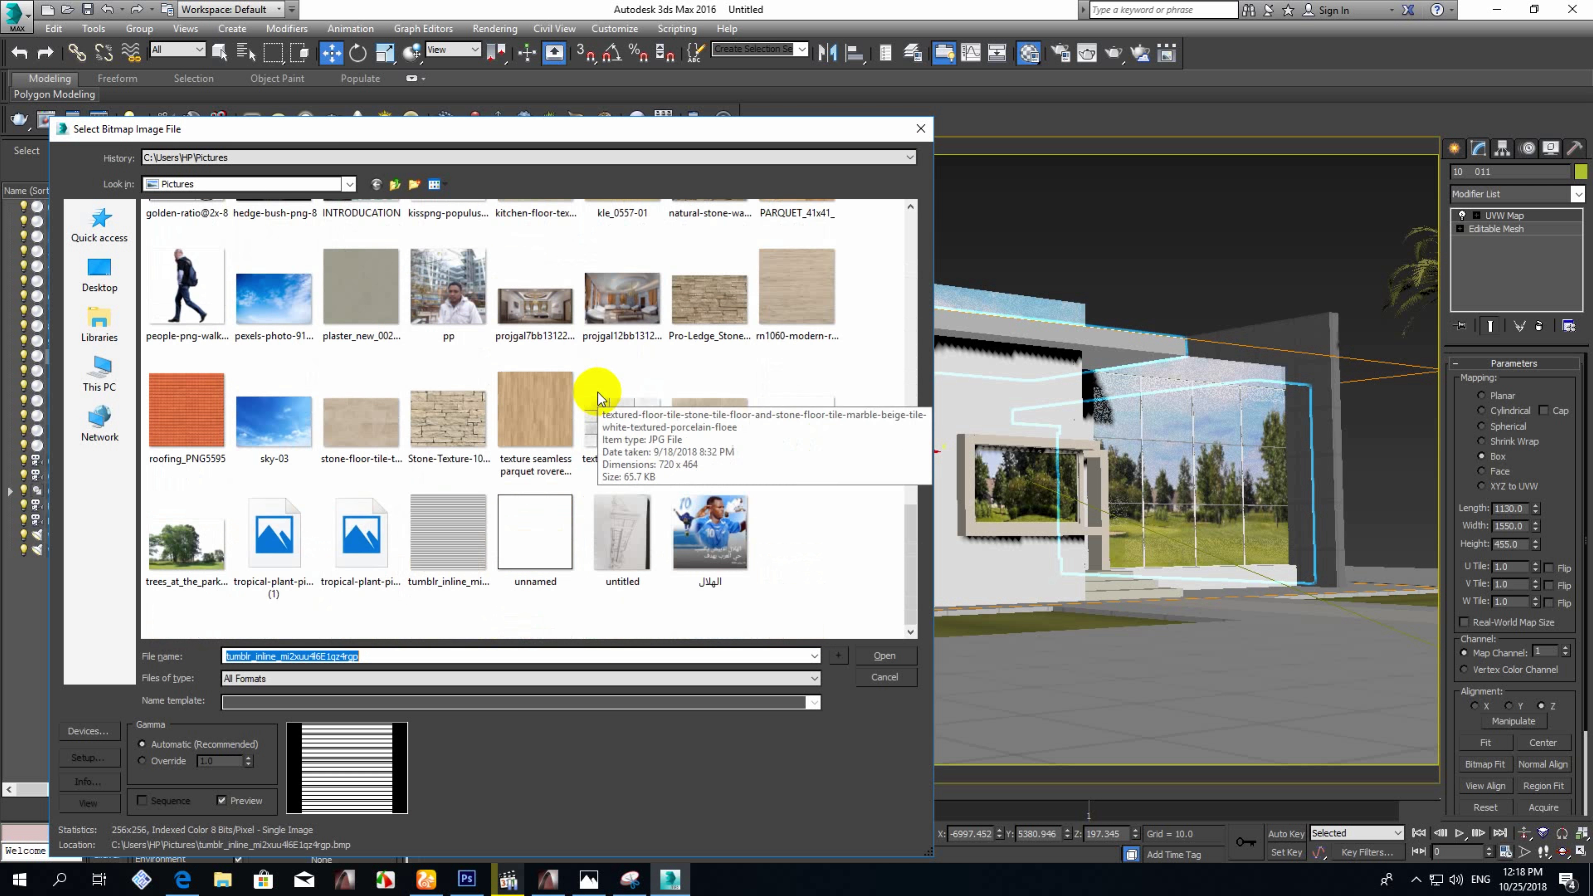
scroll(480, 474, down, 5)
click(463, 433)
double_click(462, 433)
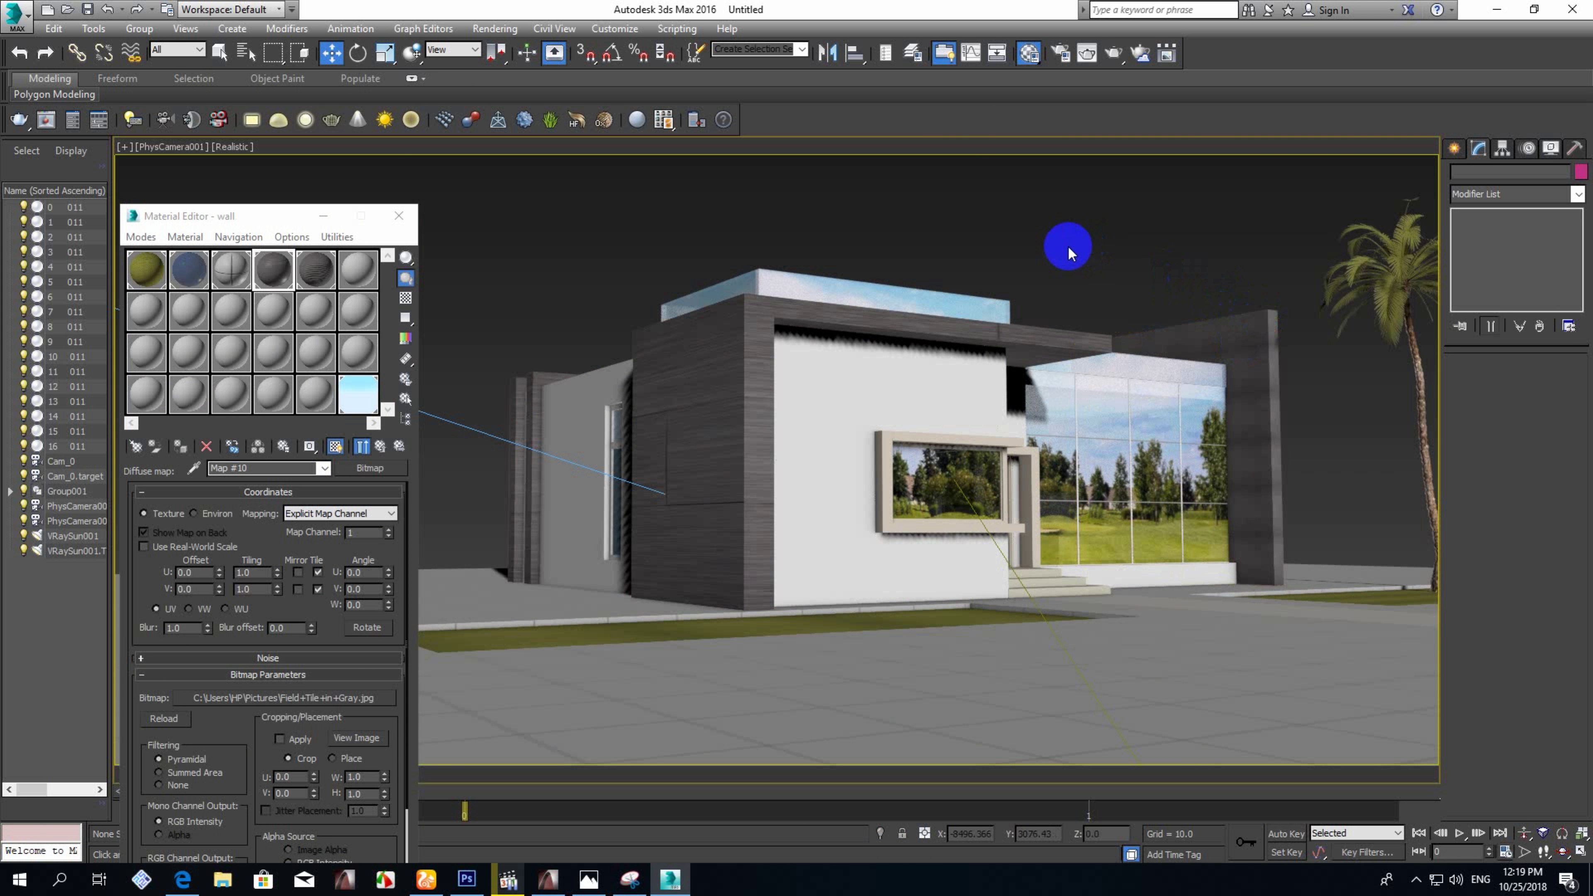
Give the next empty material, 06 - Default, a tile-floor image as its diffuse map.
click(358, 270)
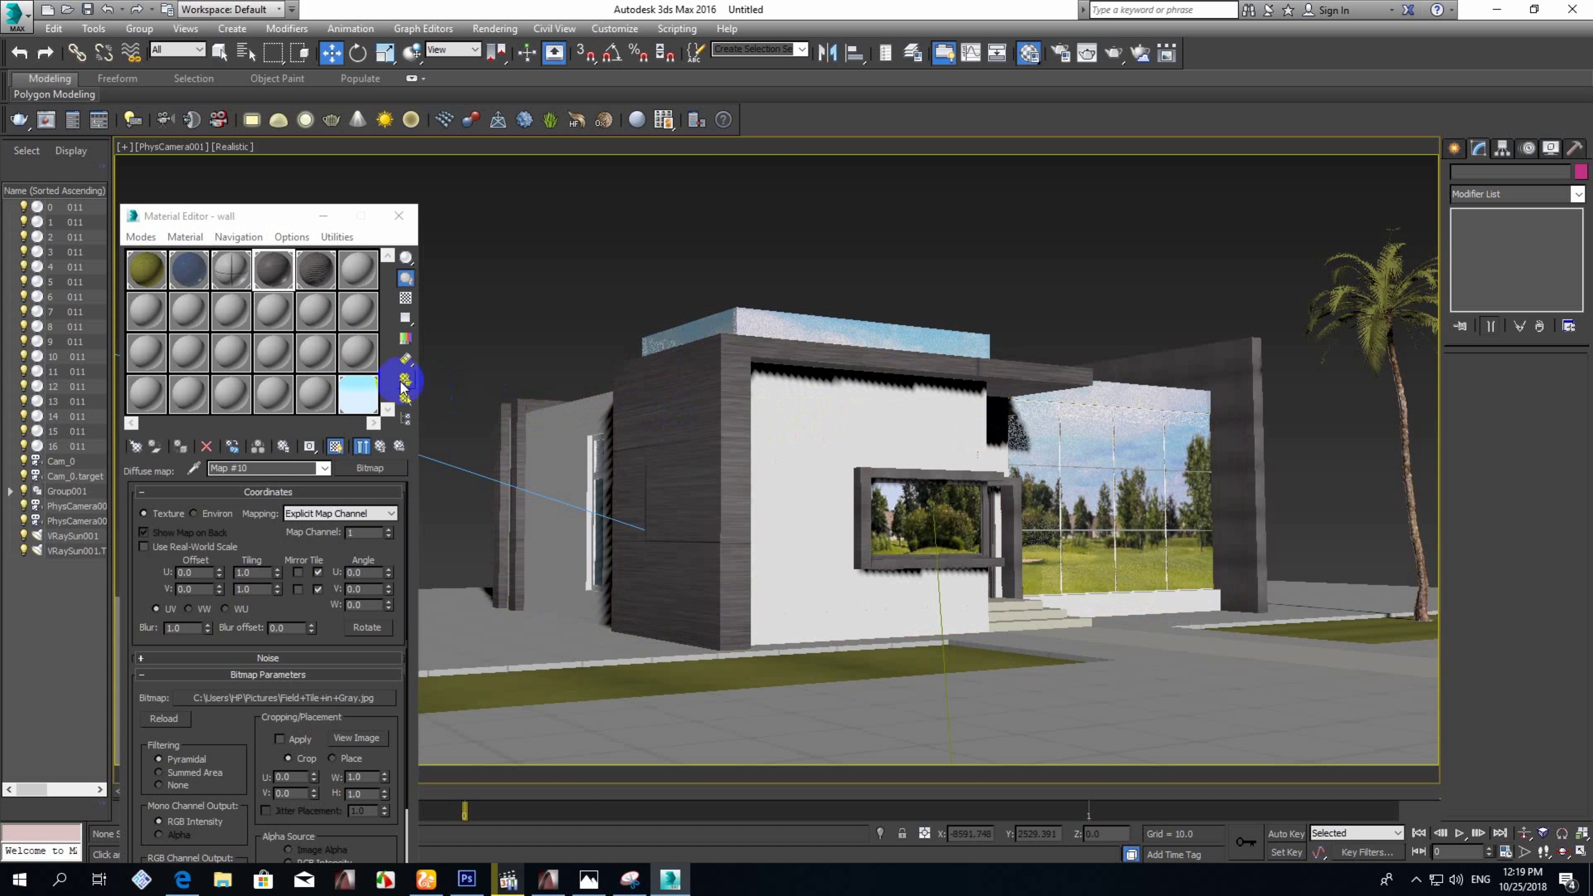
click(370, 468)
double_click(686, 612)
click(247, 509)
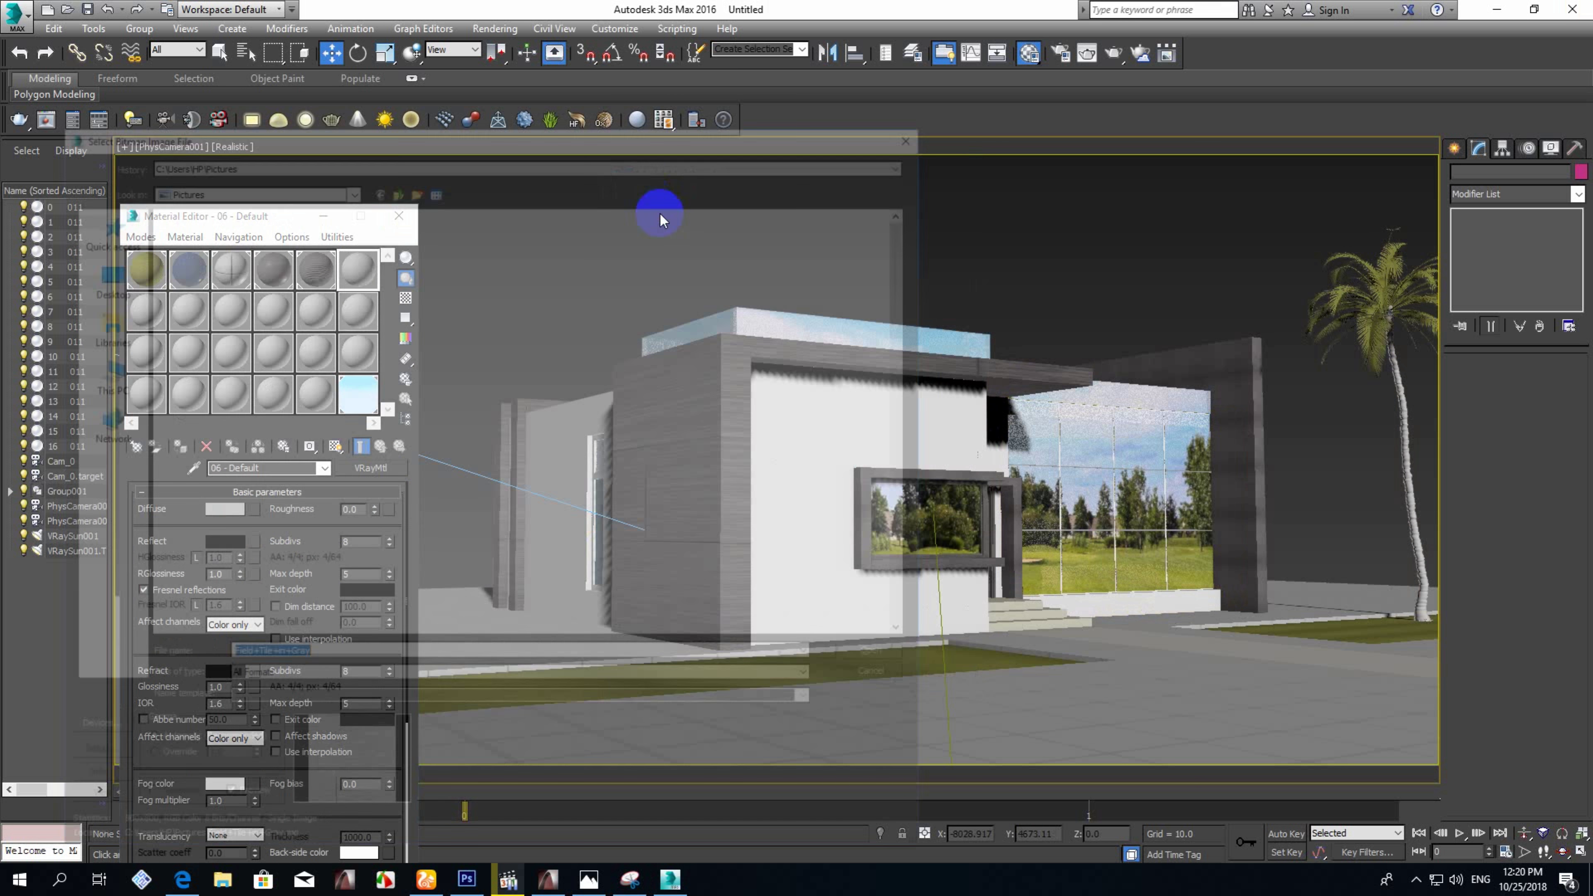
double_click(658, 213)
scroll(579, 498, down, 5)
double_click(651, 522)
Show the material in the viewport and switch to the four-view layout with Top active.
click(334, 445)
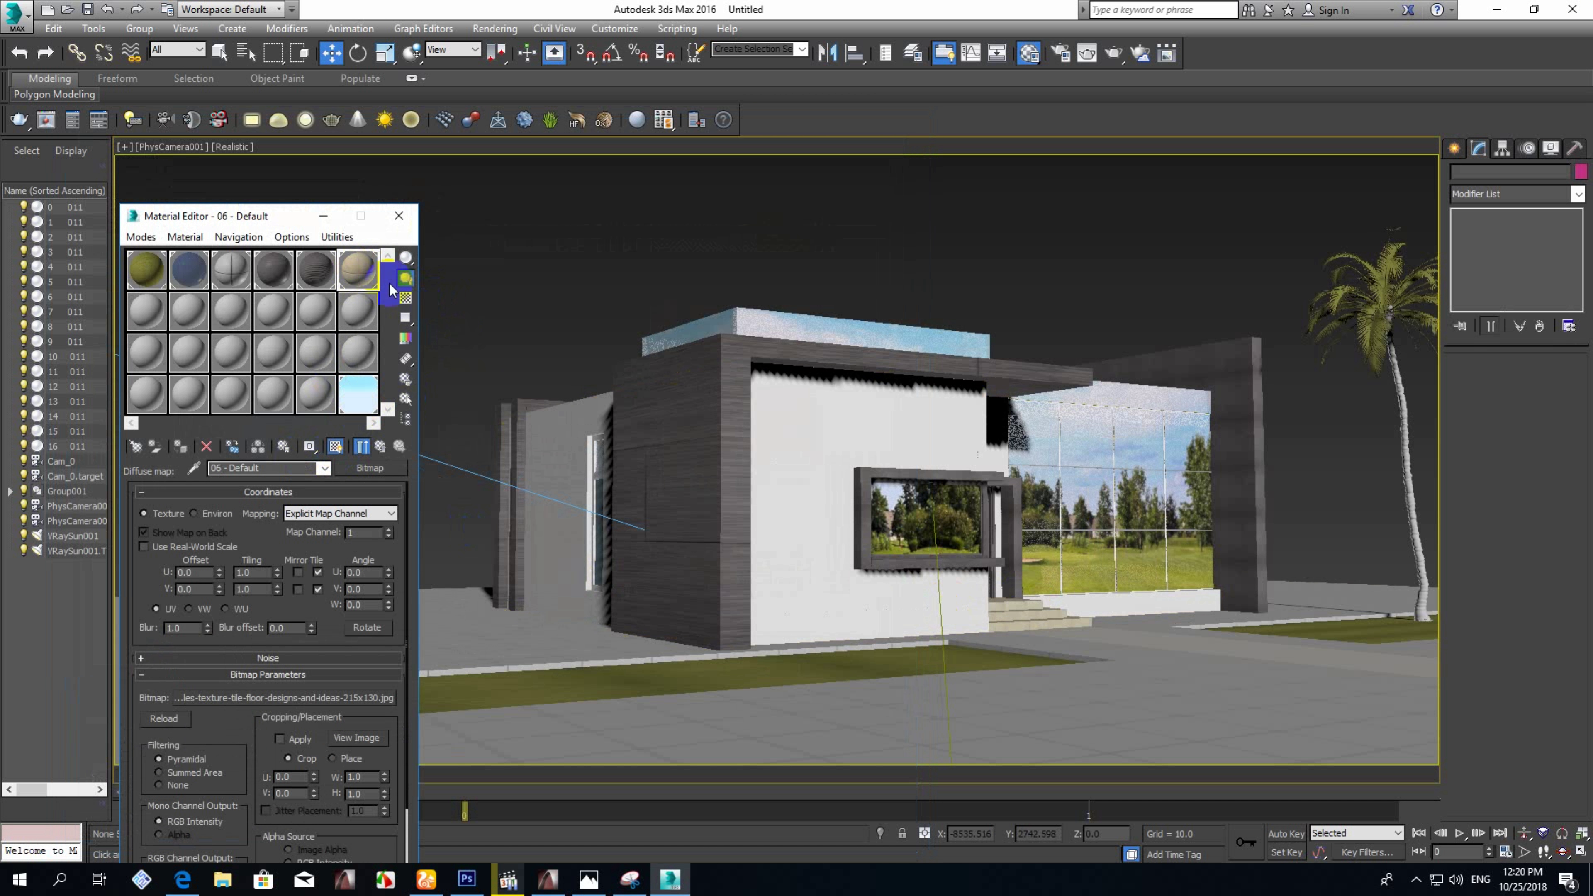
key(alt+w)
click(548, 354)
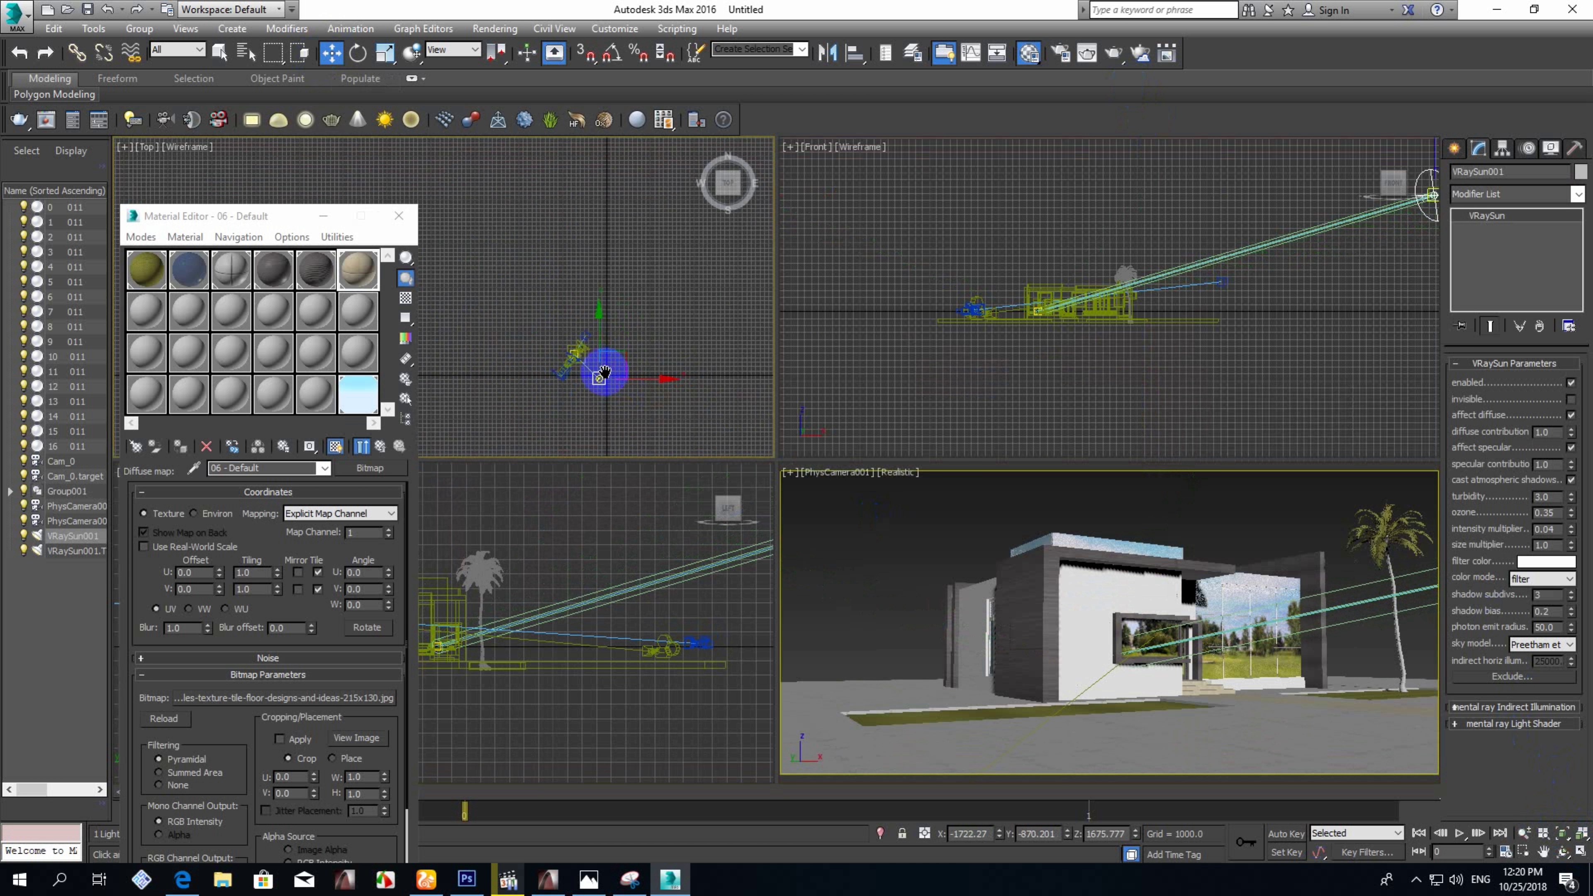
Reposition the VRaySun in the top view and raise it in the front view.
drag(547, 353, 711, 416)
click(1113, 56)
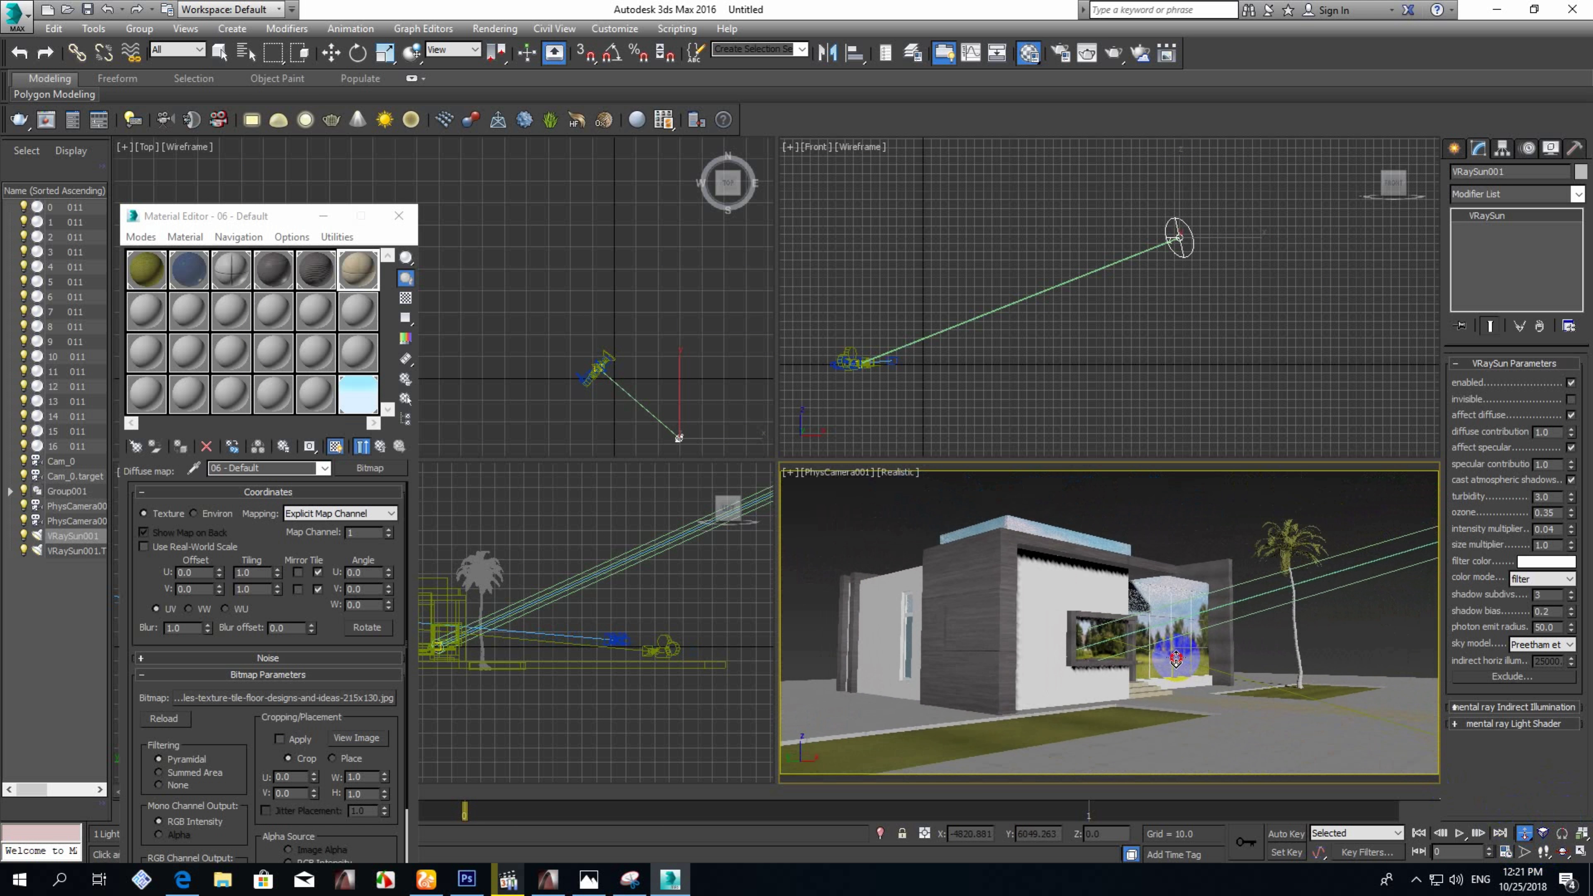
middle_drag(1175, 659, 1251, 708)
key(w)
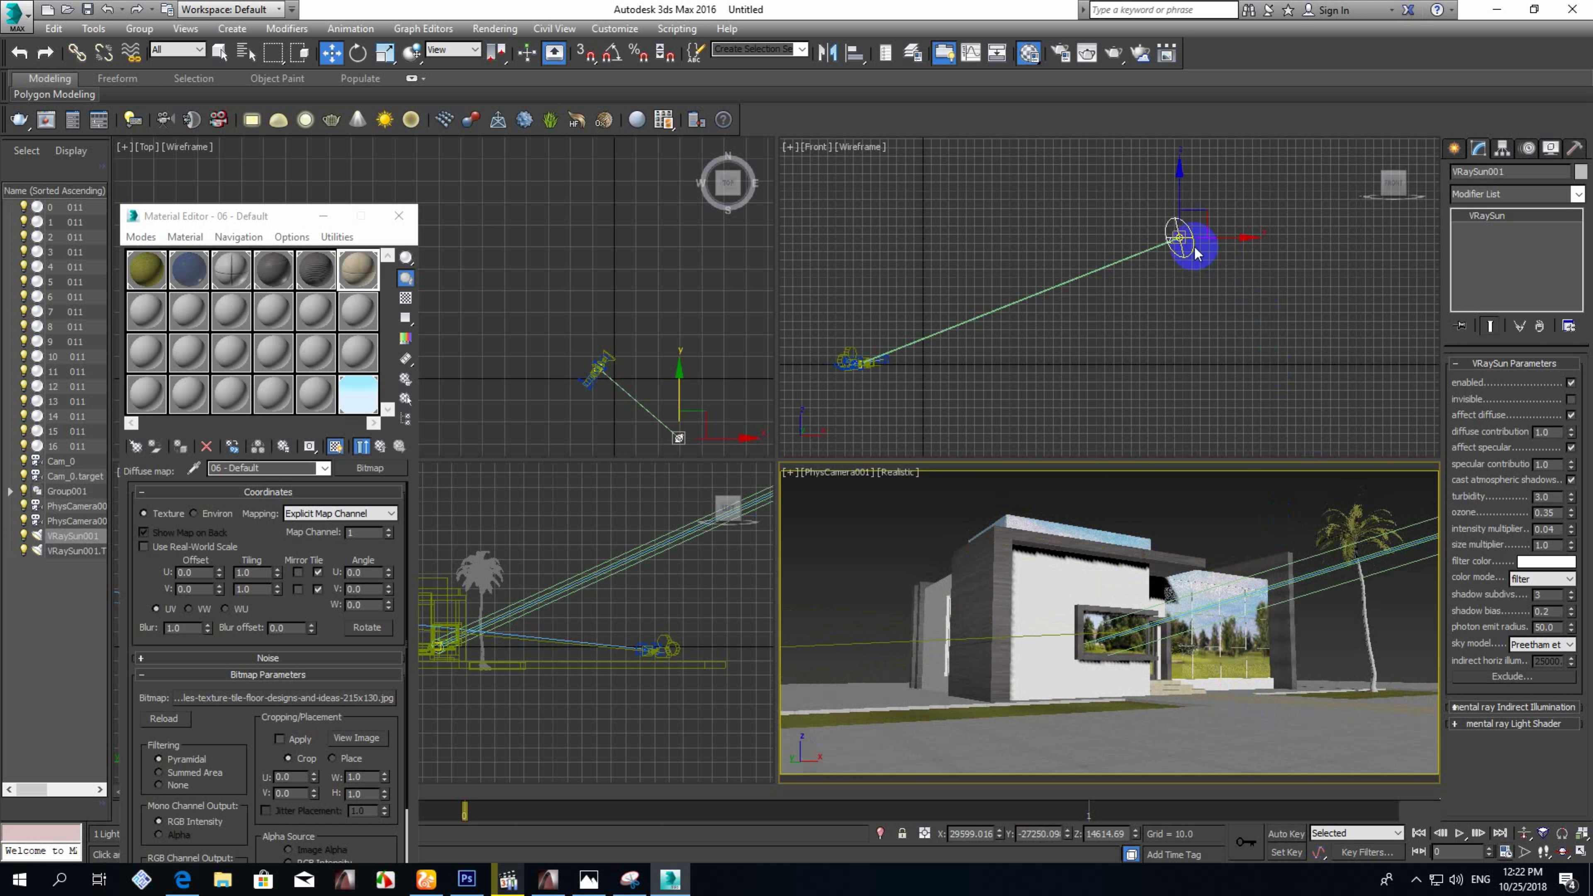
Select the physical camera, adjust its view and run a quick render.
click(853, 362)
scroll(605, 358, down, 5)
drag(1476, 743, 1476, 642)
click(1543, 852)
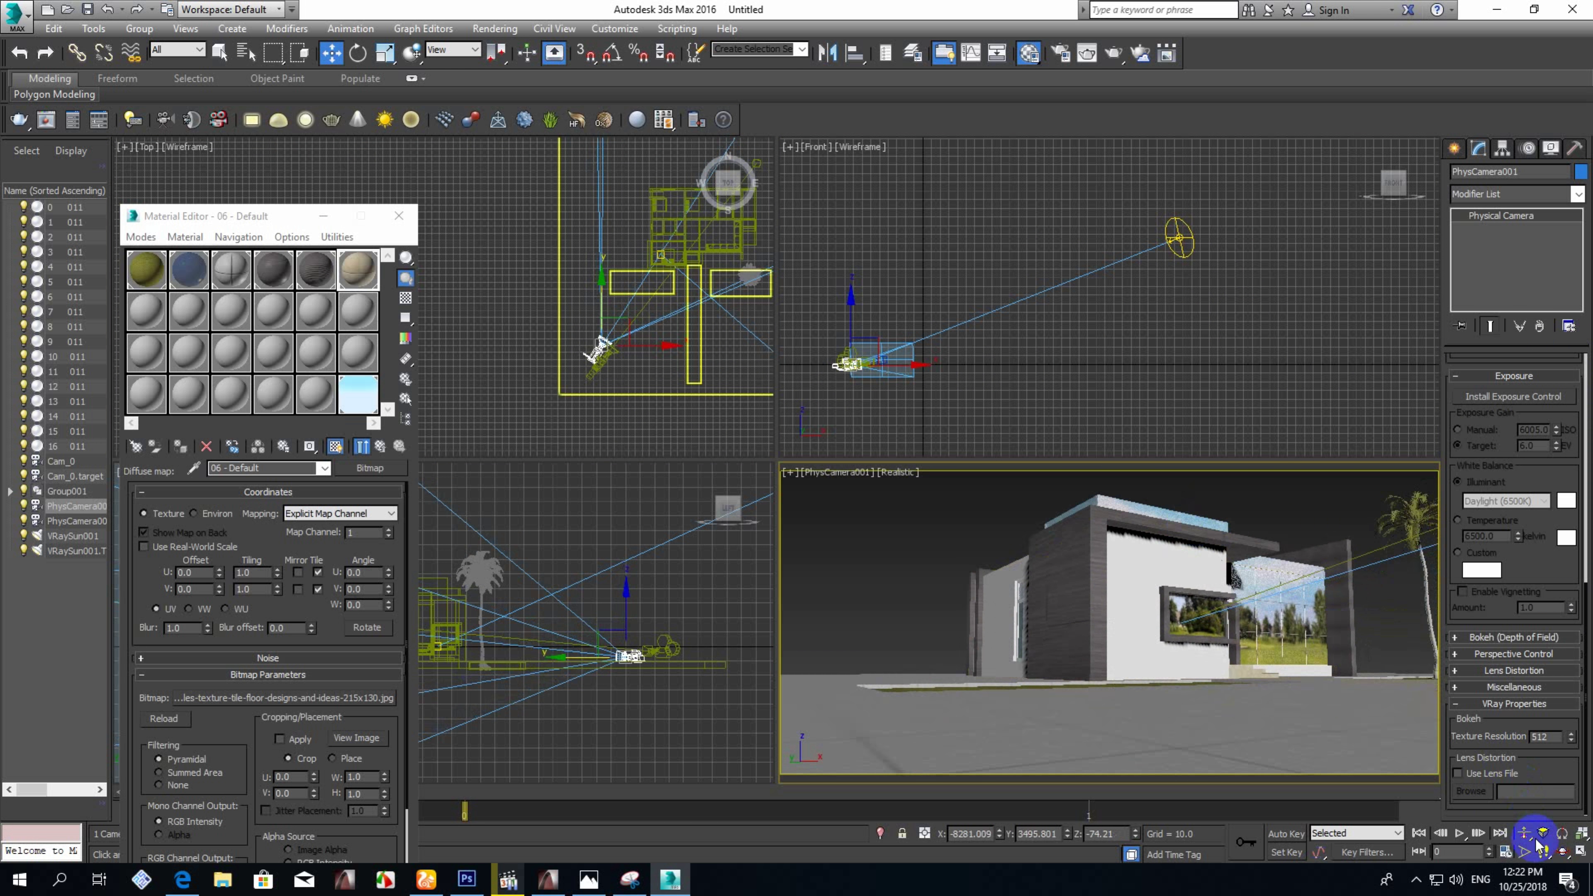
key(shift+q)
Create a Target Camera, Camera001, aimed at the villa and view through it.
click(1324, 165)
click(711, 392)
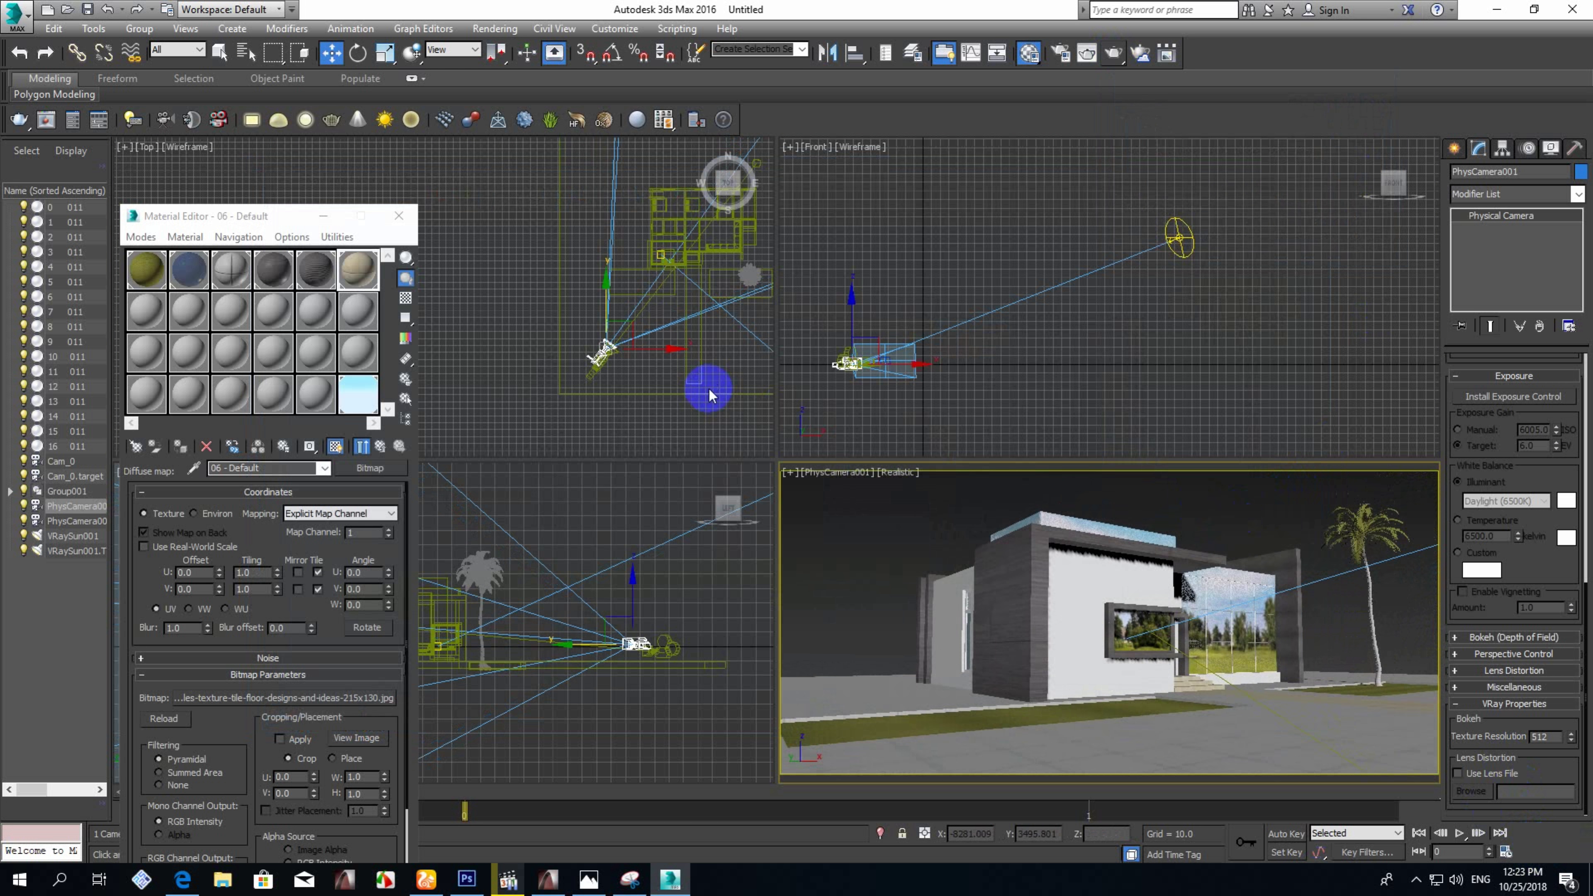
click(1454, 148)
click(1499, 174)
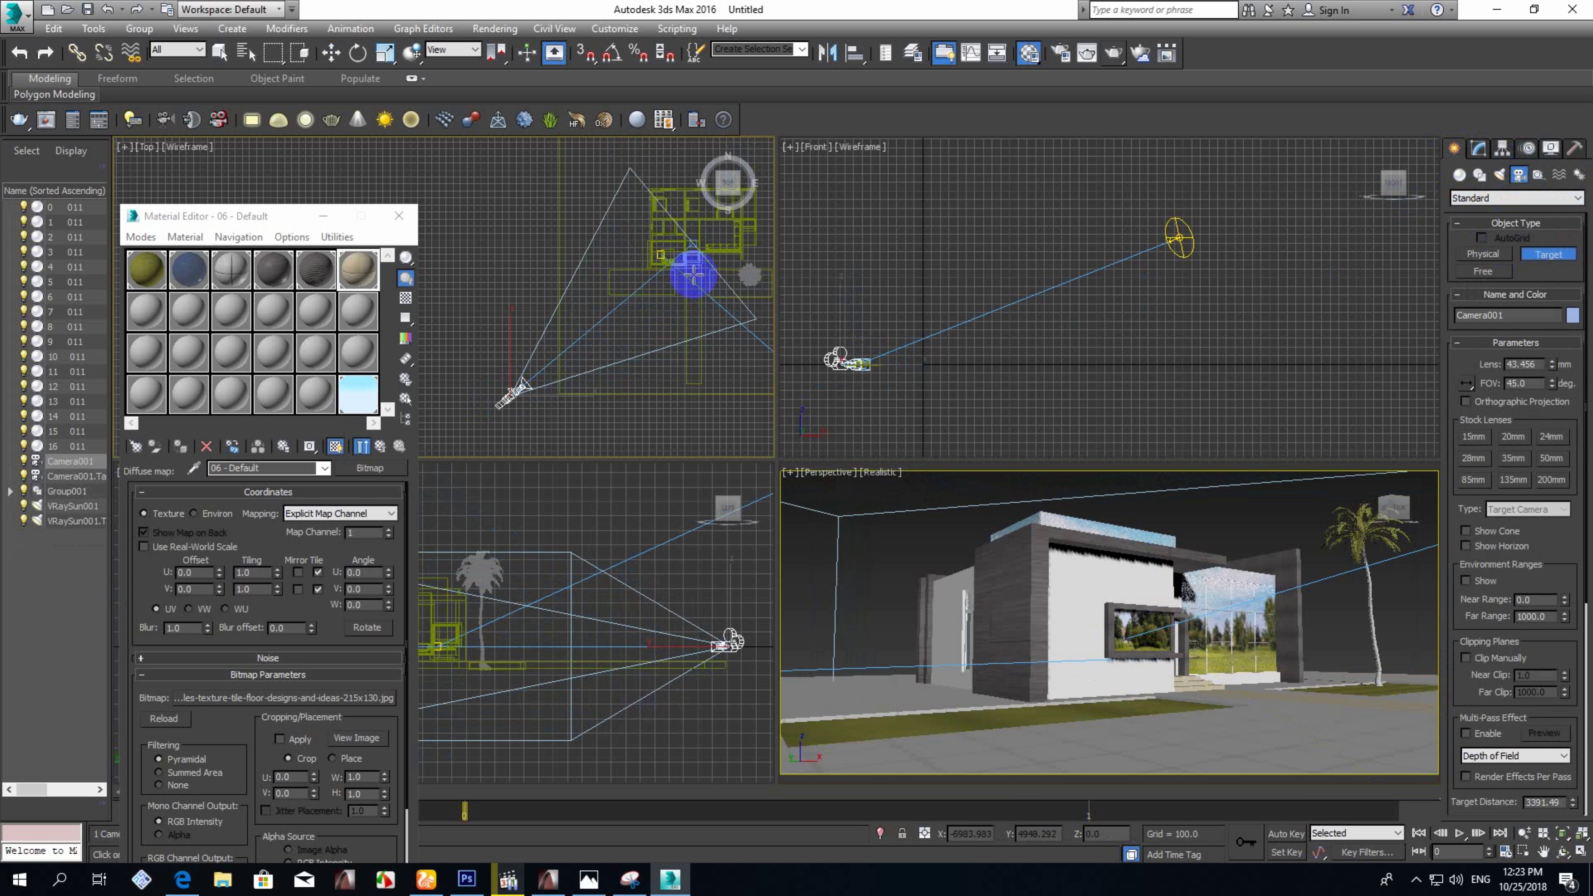
key(c)
mouse_move(1116, 498)
mouse_down()
mouse_move(1127, 585)
mouse_move(1154, 580)
mouse_up()
right_click(1371, 574)
Select the sun light, run a quick test render, and bring up Render Setup (F10).
click(750, 269)
click(1478, 148)
scroll(1554, 534, down, 2)
click(1546, 560)
key(shift+q)
click(1348, 113)
key(F10)
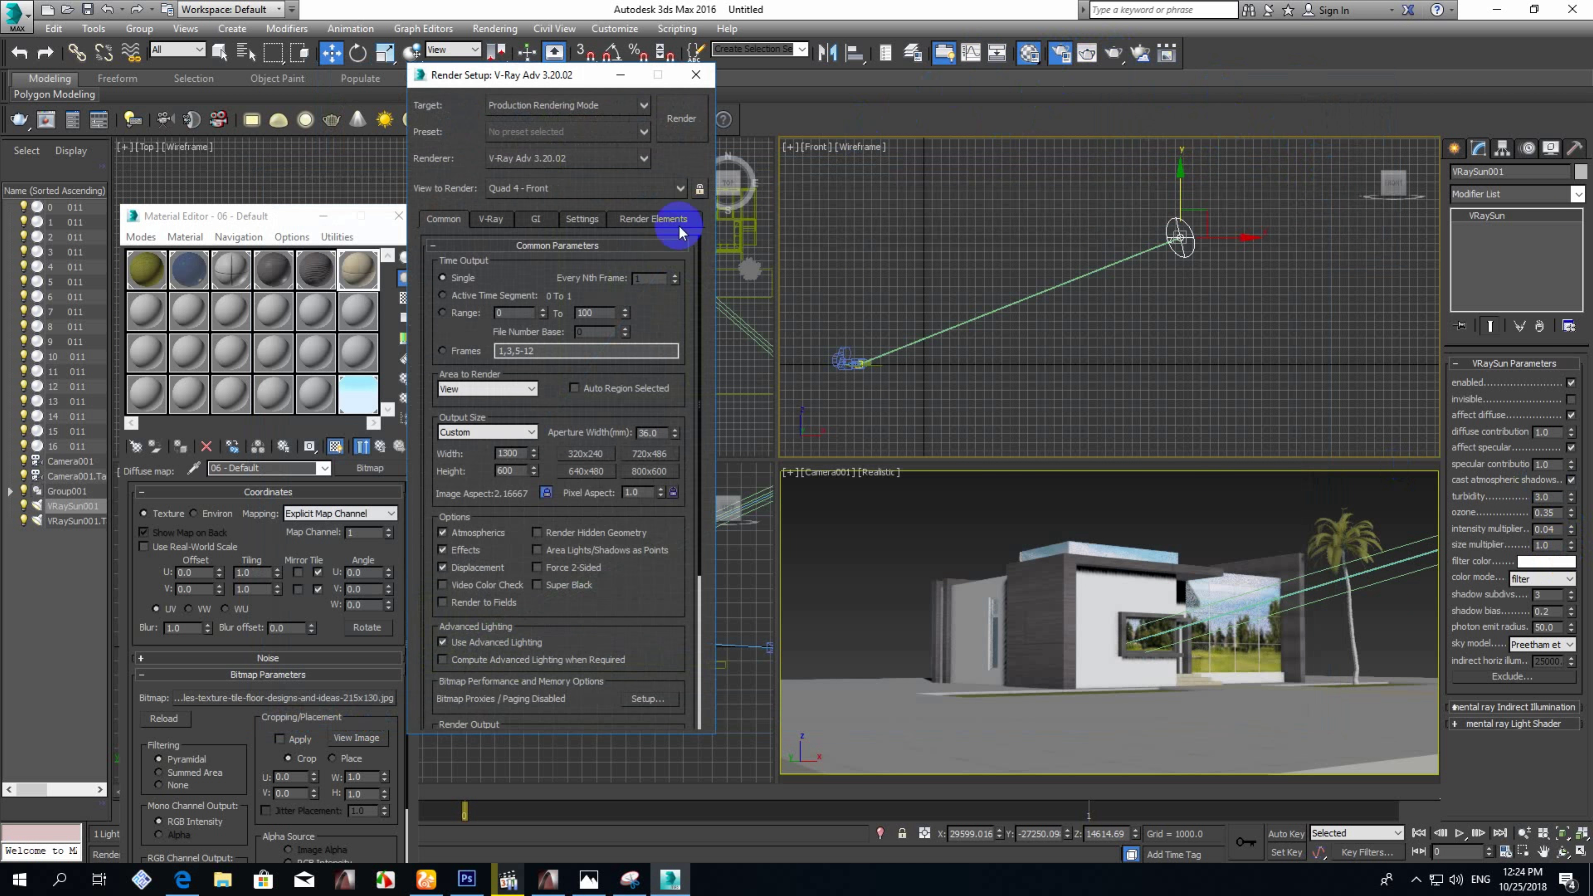
Set Render Setup's view to Camera001 and render a 1300 × 600 V-Ray test image of the villa.
click(518, 424)
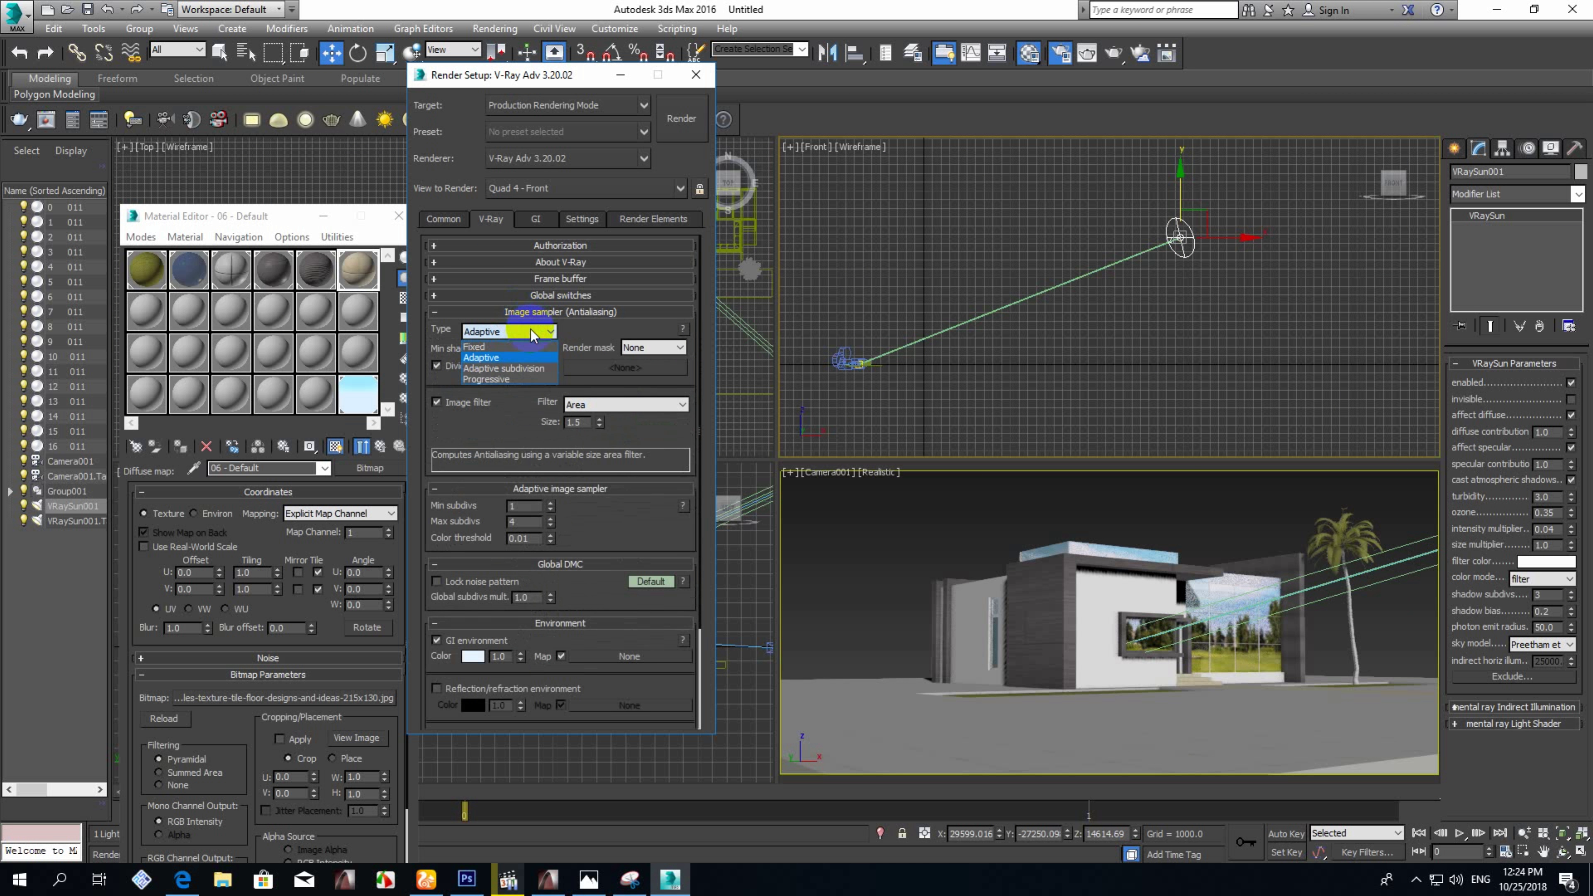
click(684, 119)
click(834, 472)
click(942, 804)
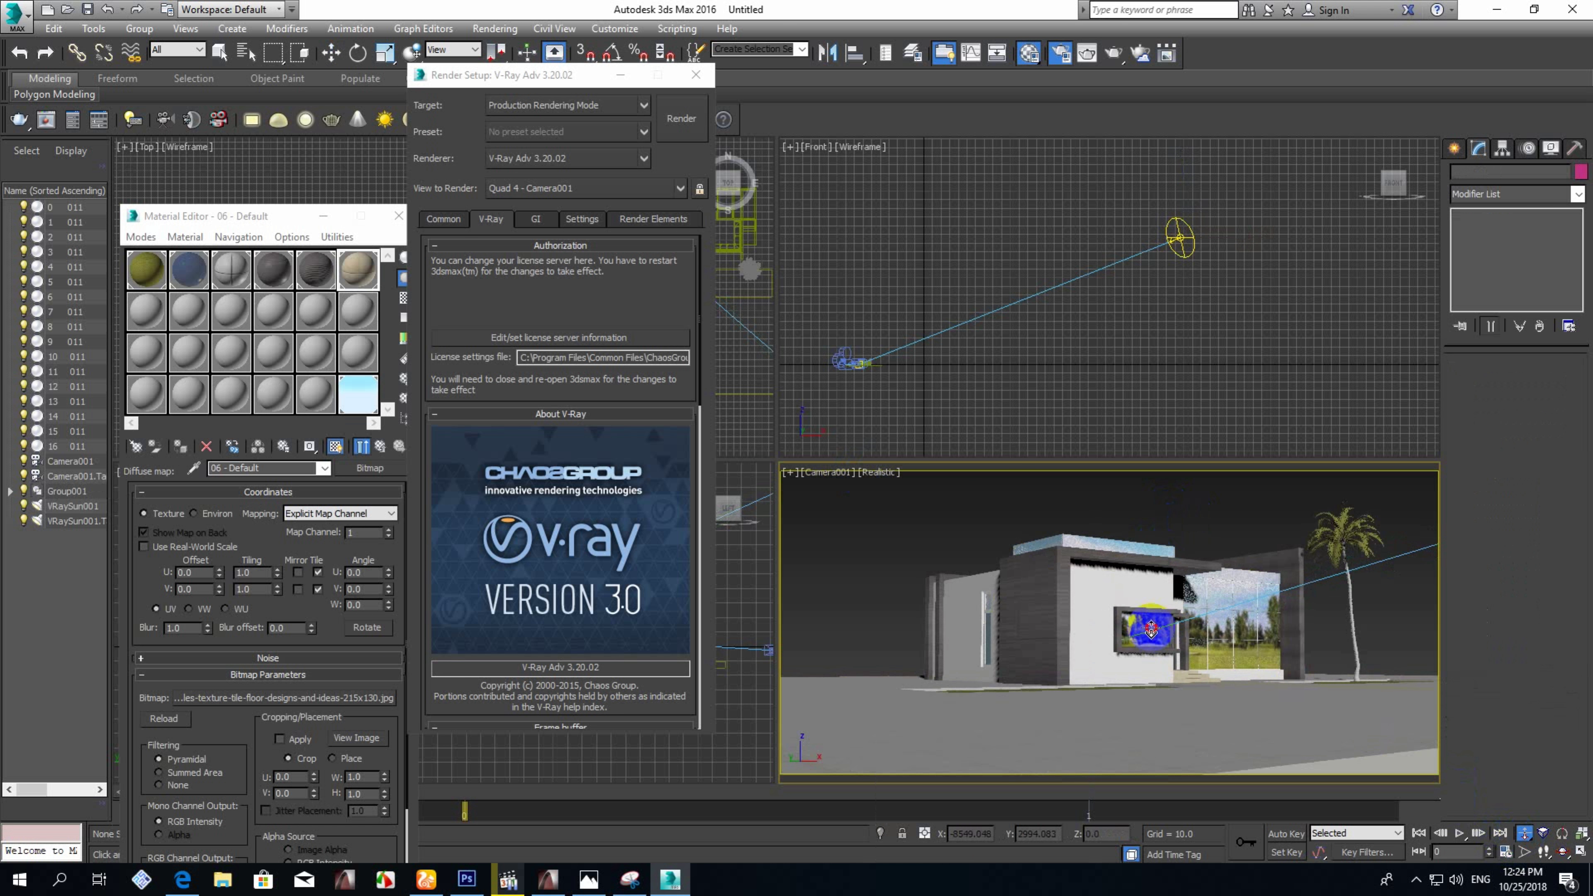
key(shift+q)
scroll(778, 452, down, 1)
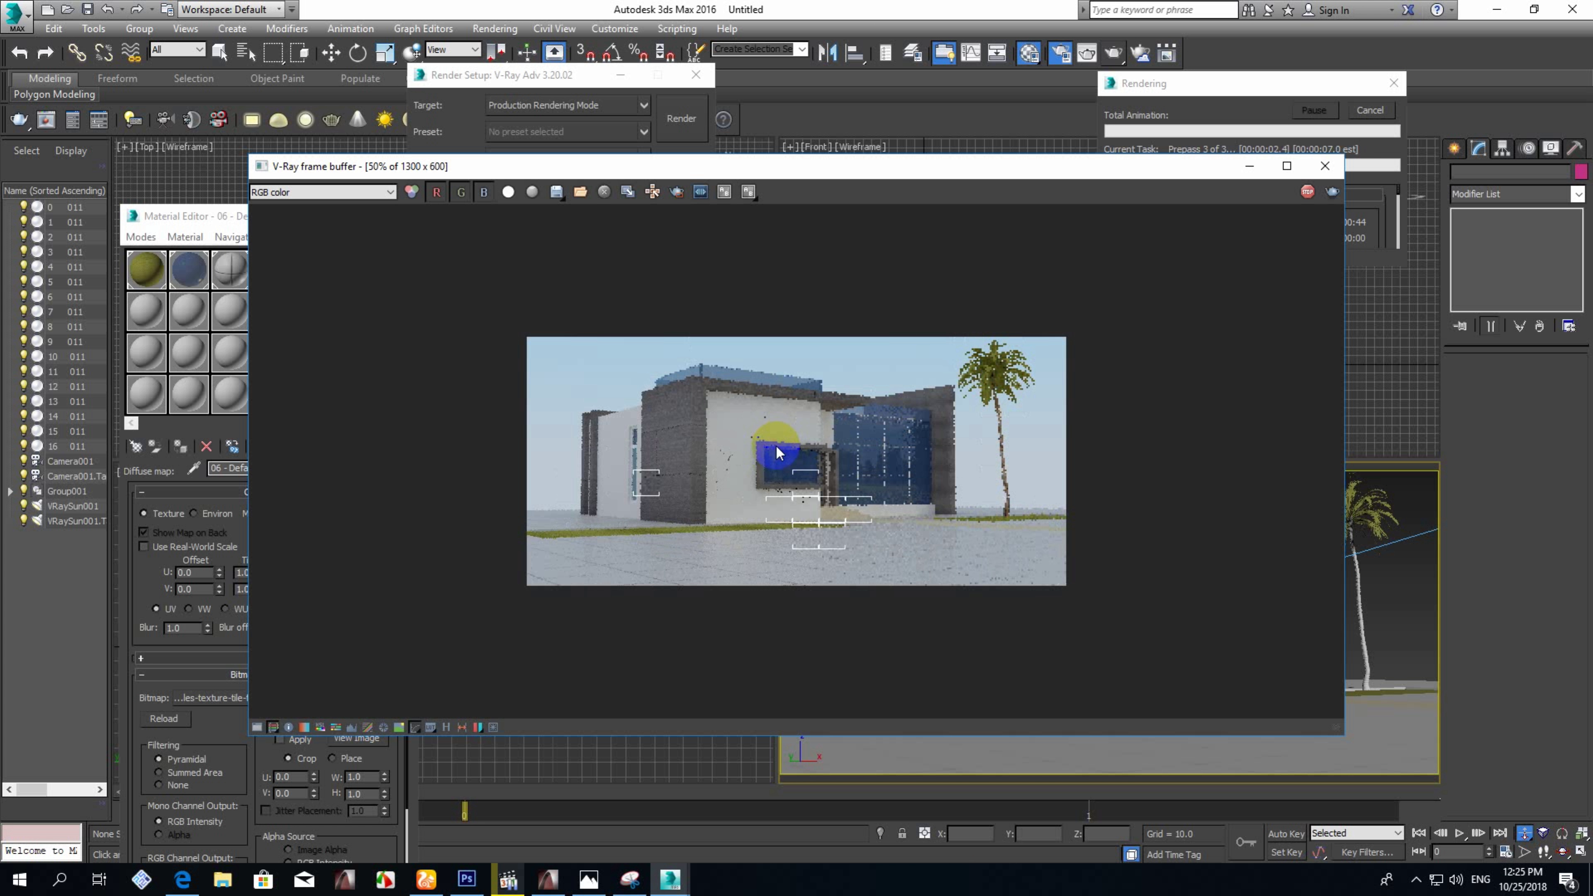
scroll(705, 497, up, 1)
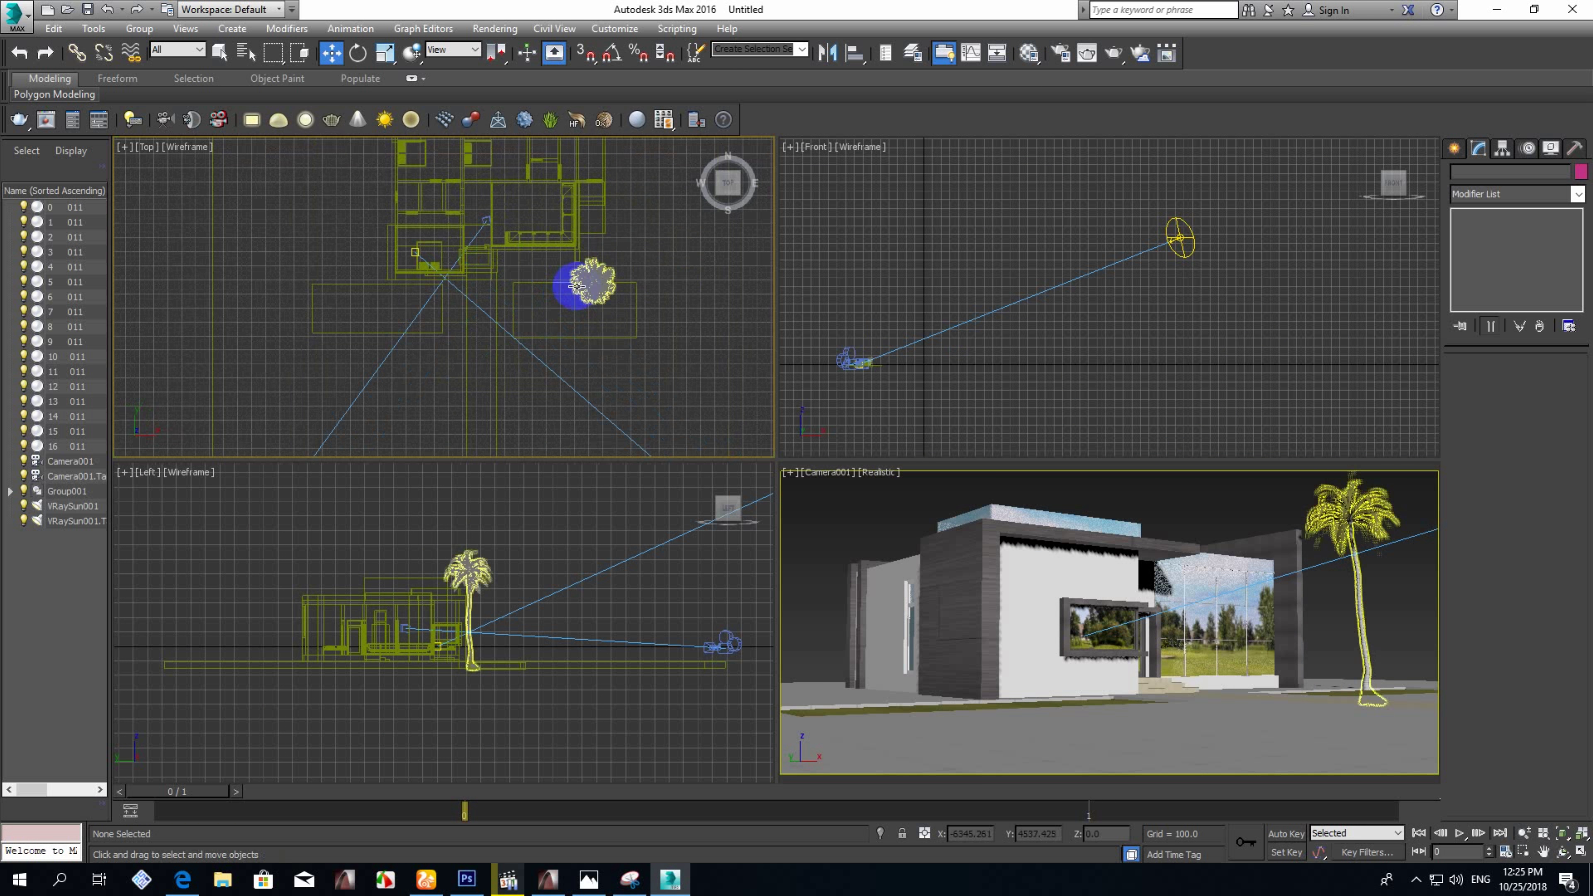
Move a palm tree and place a copy of it to the left beside the villa.
drag(719, 308, 650, 185)
middle_drag(650, 185, 596, 371)
scroll(596, 371, down, 2)
mouse_move(661, 214)
shift+mouse_down()
mouse_move(429, 238)
mouse_move(450, 188)
mouse_move(408, 326)
shift+mouse_up()
click(800, 509)
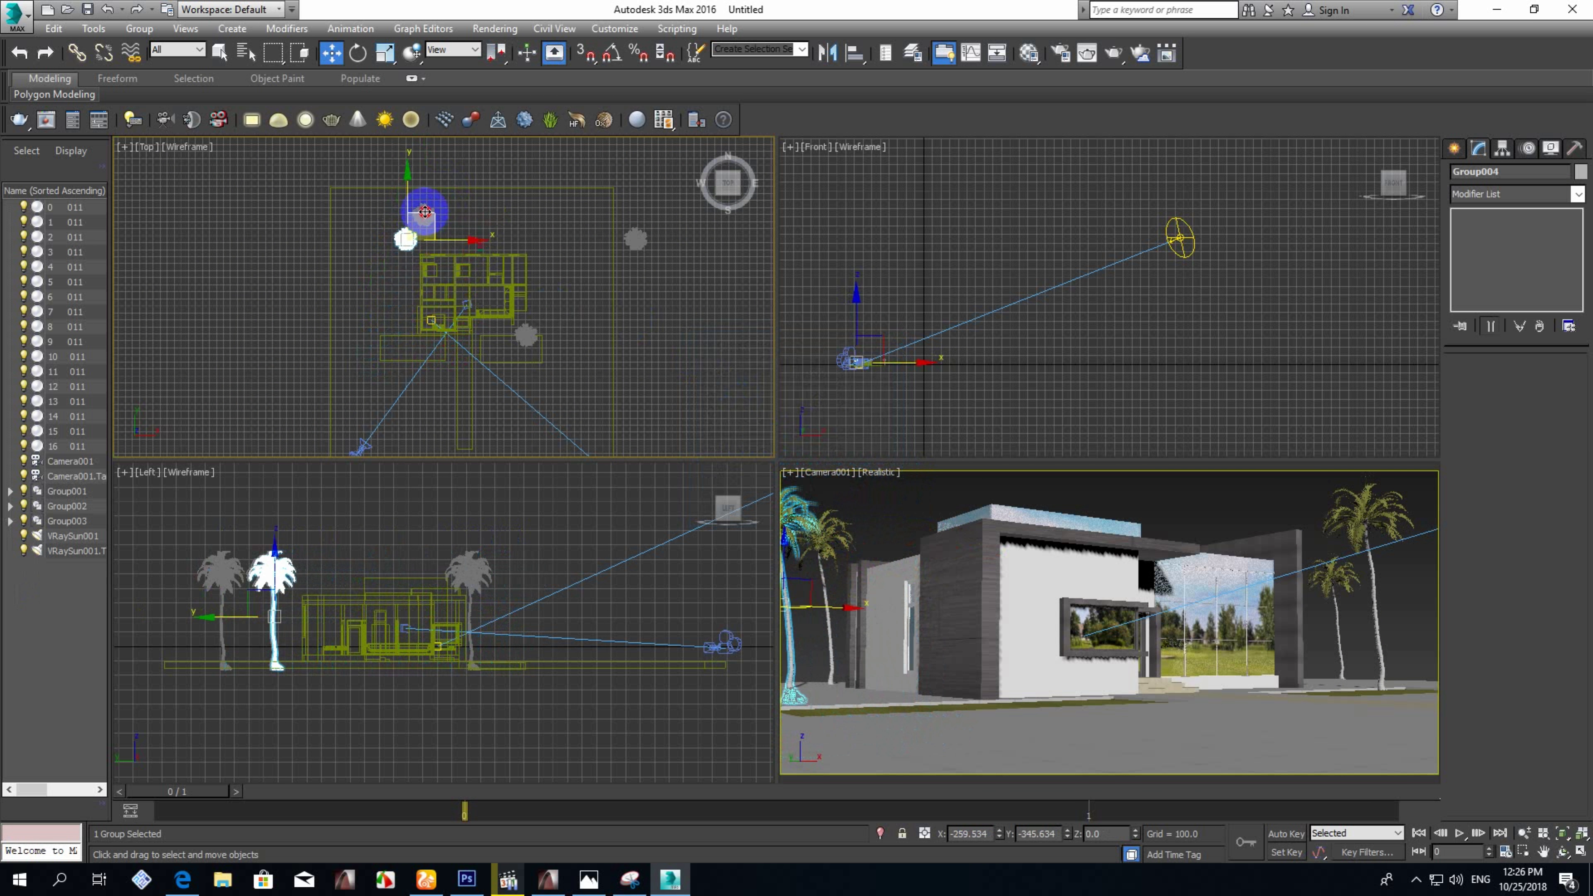
drag(424, 212, 420, 226)
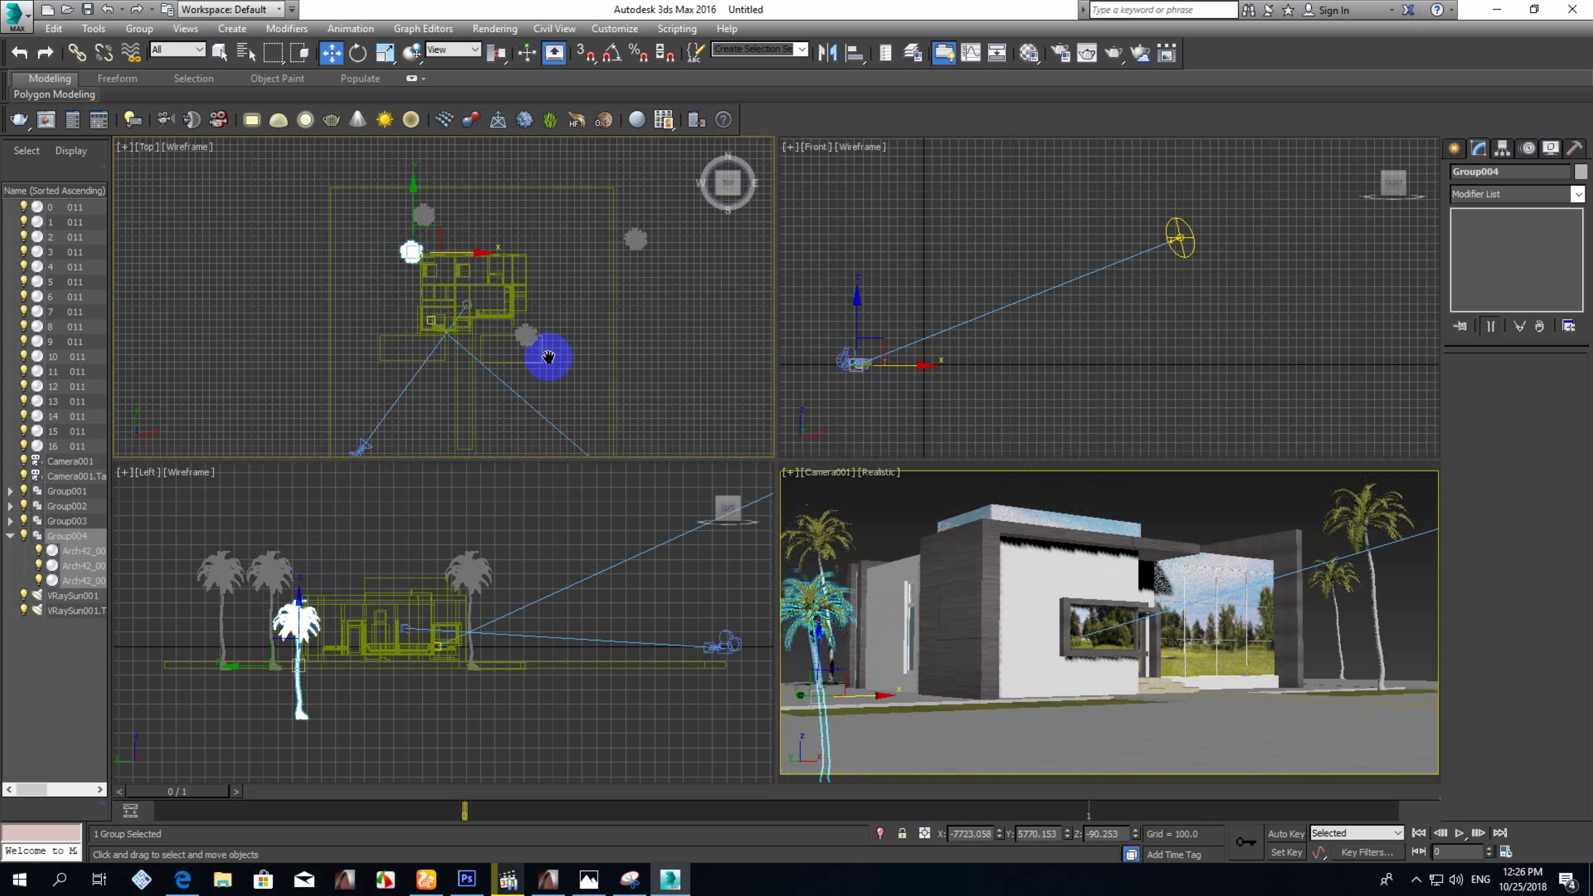
Bring the sun into view, run a test render, and reselect the palm copy.
middle_drag(548, 357, 746, 420)
click(747, 420)
click(1116, 55)
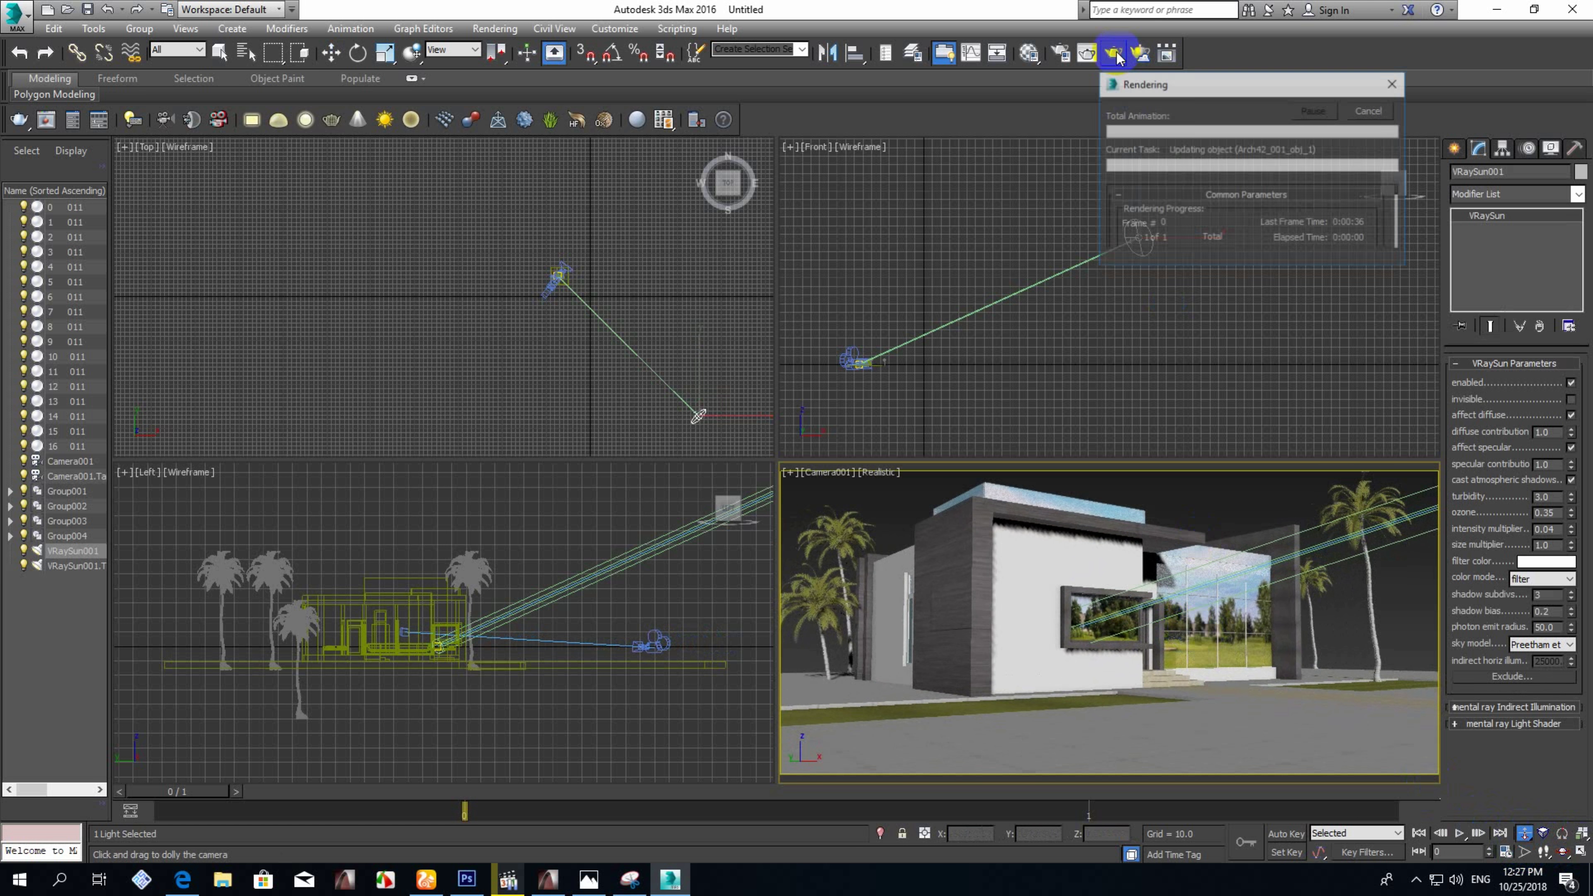
click(1263, 160)
scroll(611, 420, down, 4)
key(w)
click(525, 217)
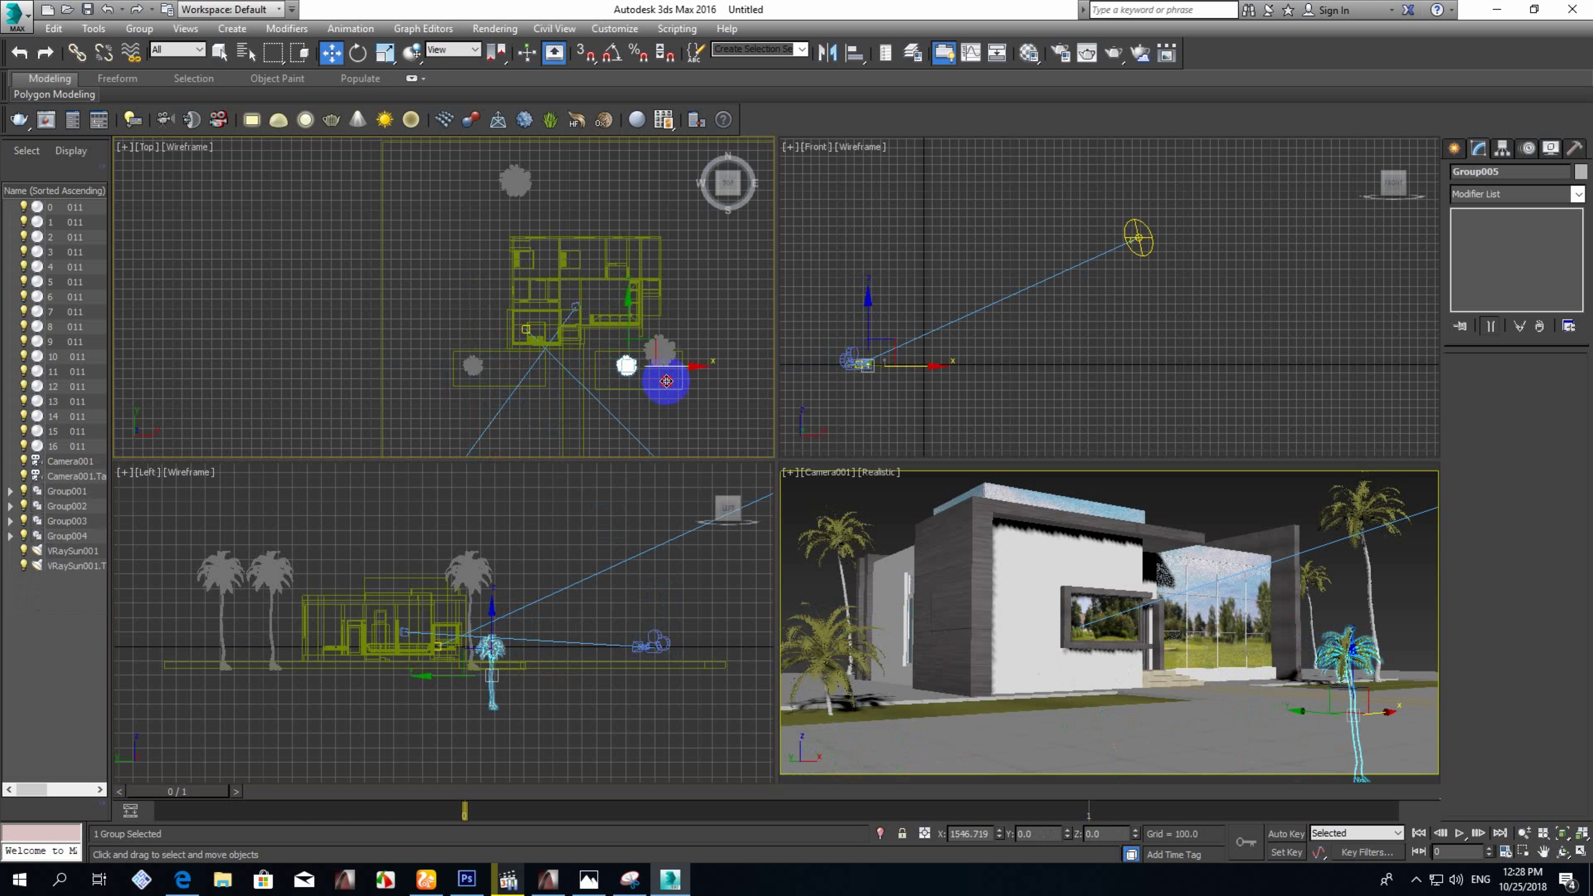
Dolly Camera001 closer to the villa, test render, and type 'T RENDER' into the note.
click(1535, 871)
drag(1423, 811, 1054, 83)
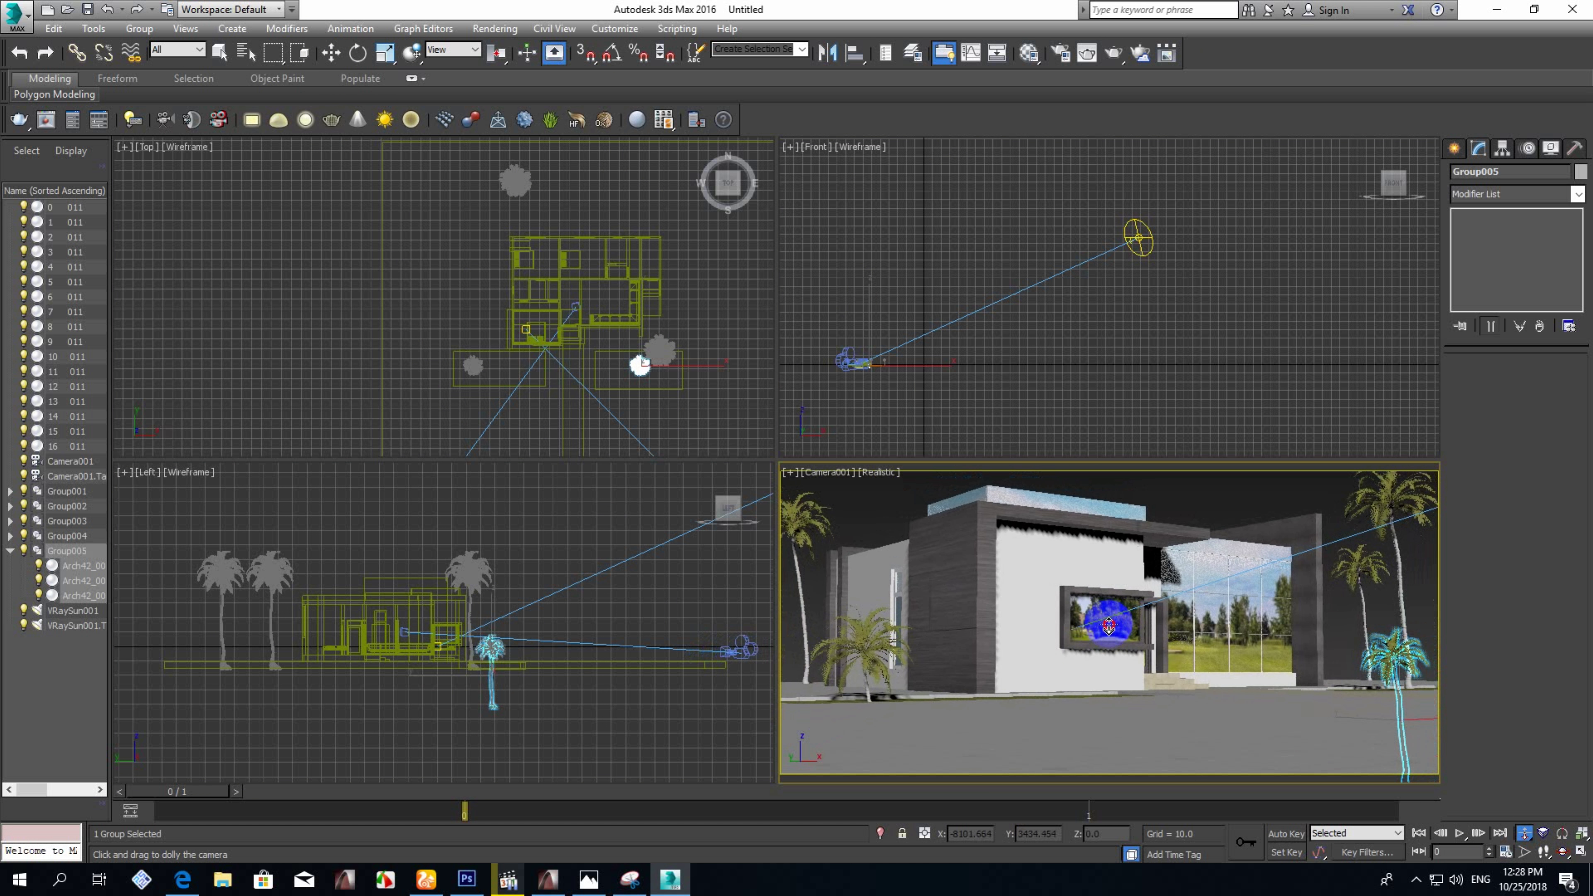
click(1060, 54)
click(681, 118)
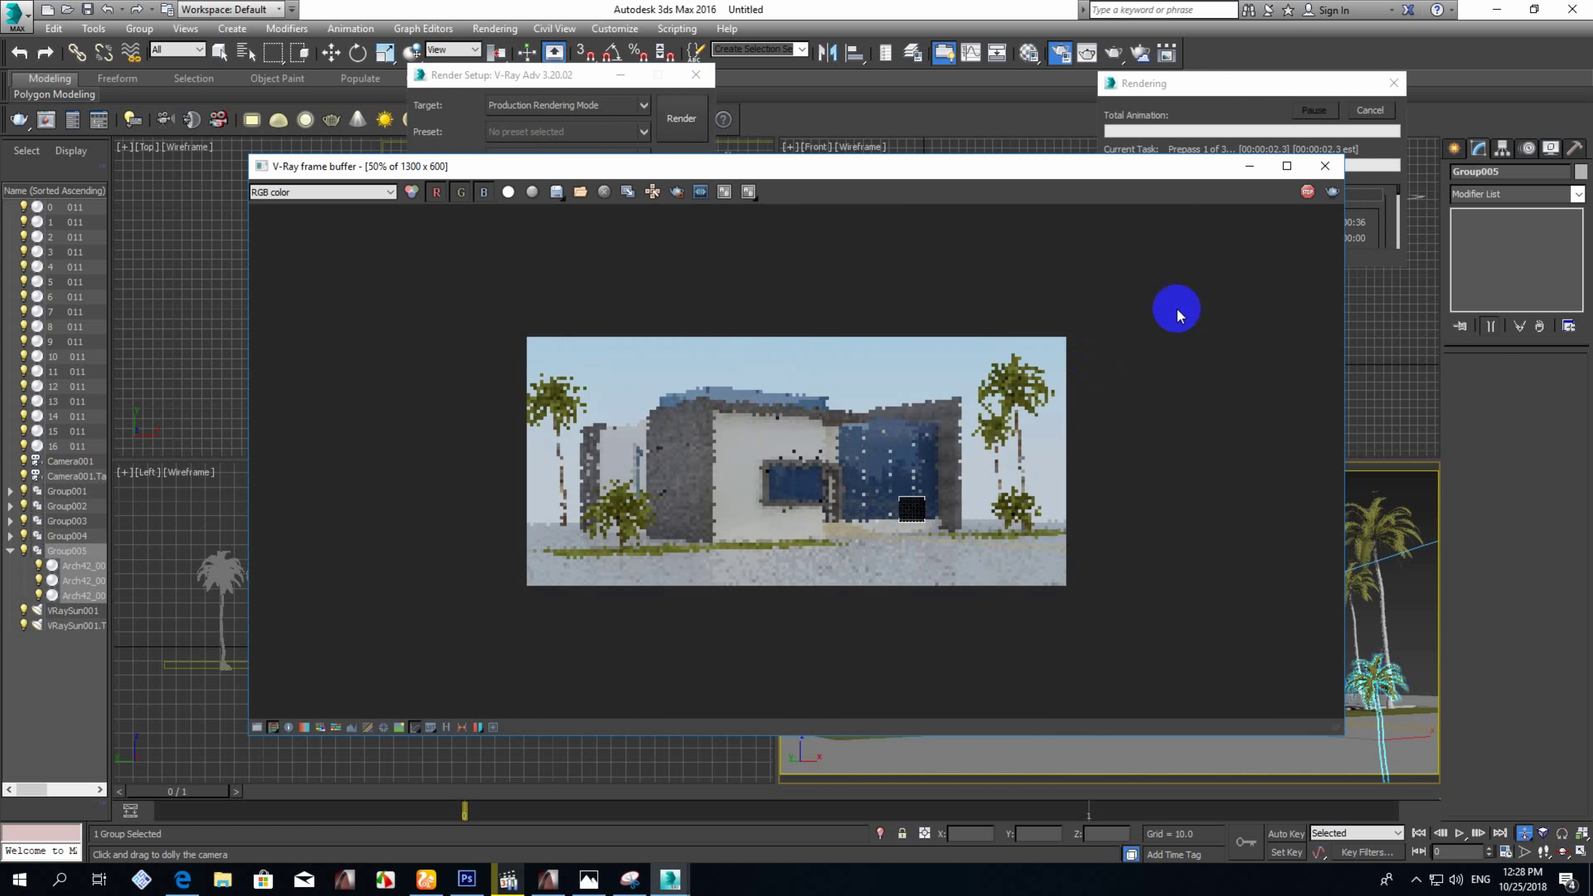
drag(1191, 668, 1122, 671)
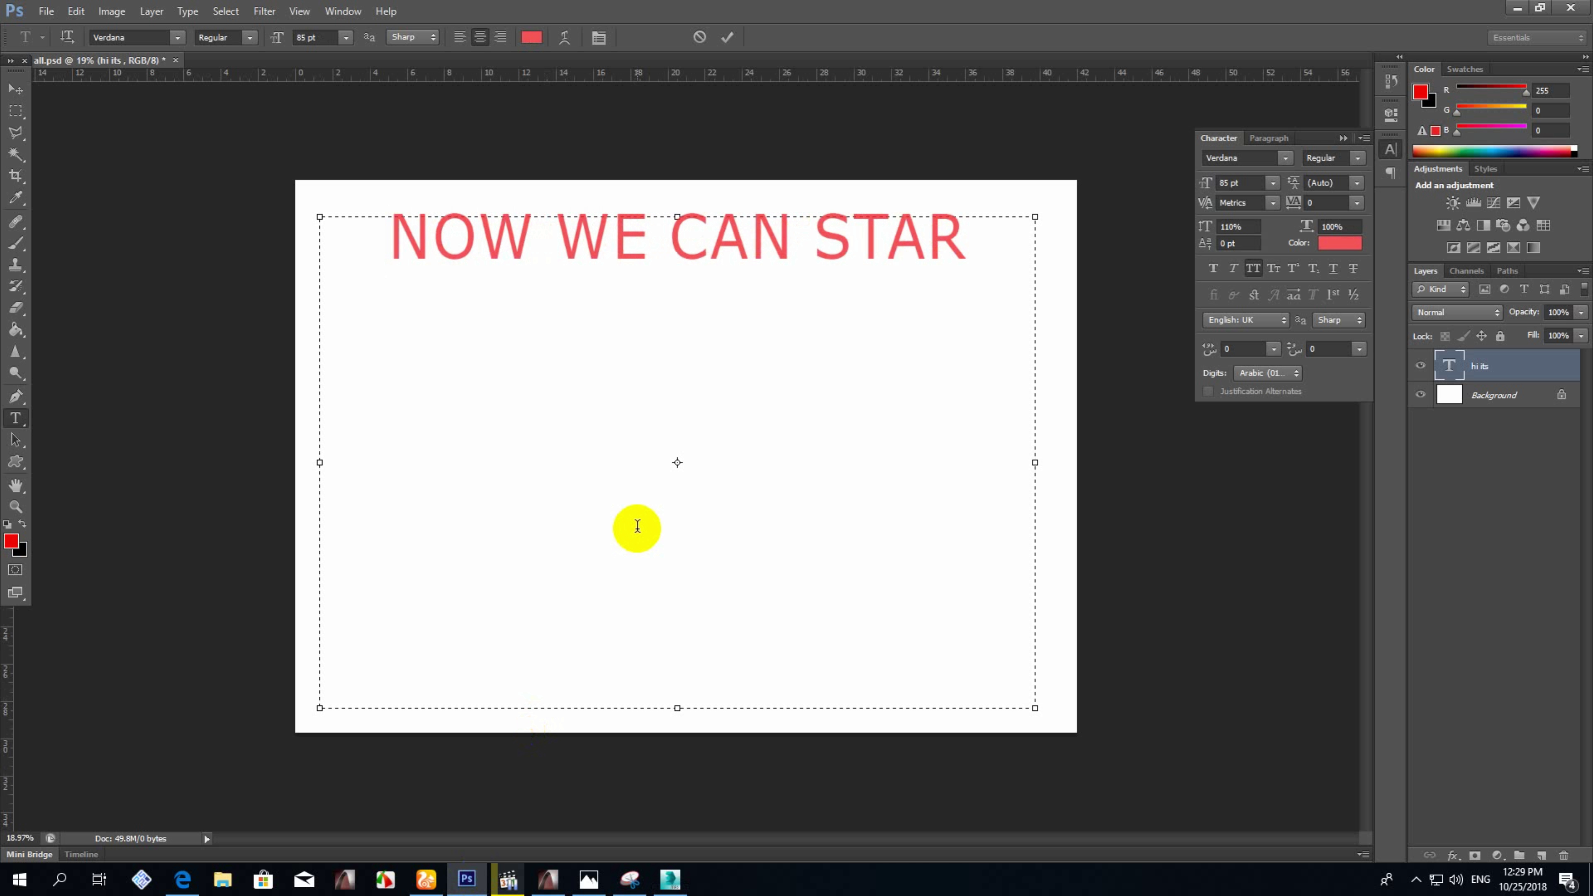
text(T RENDER)
key(Return)
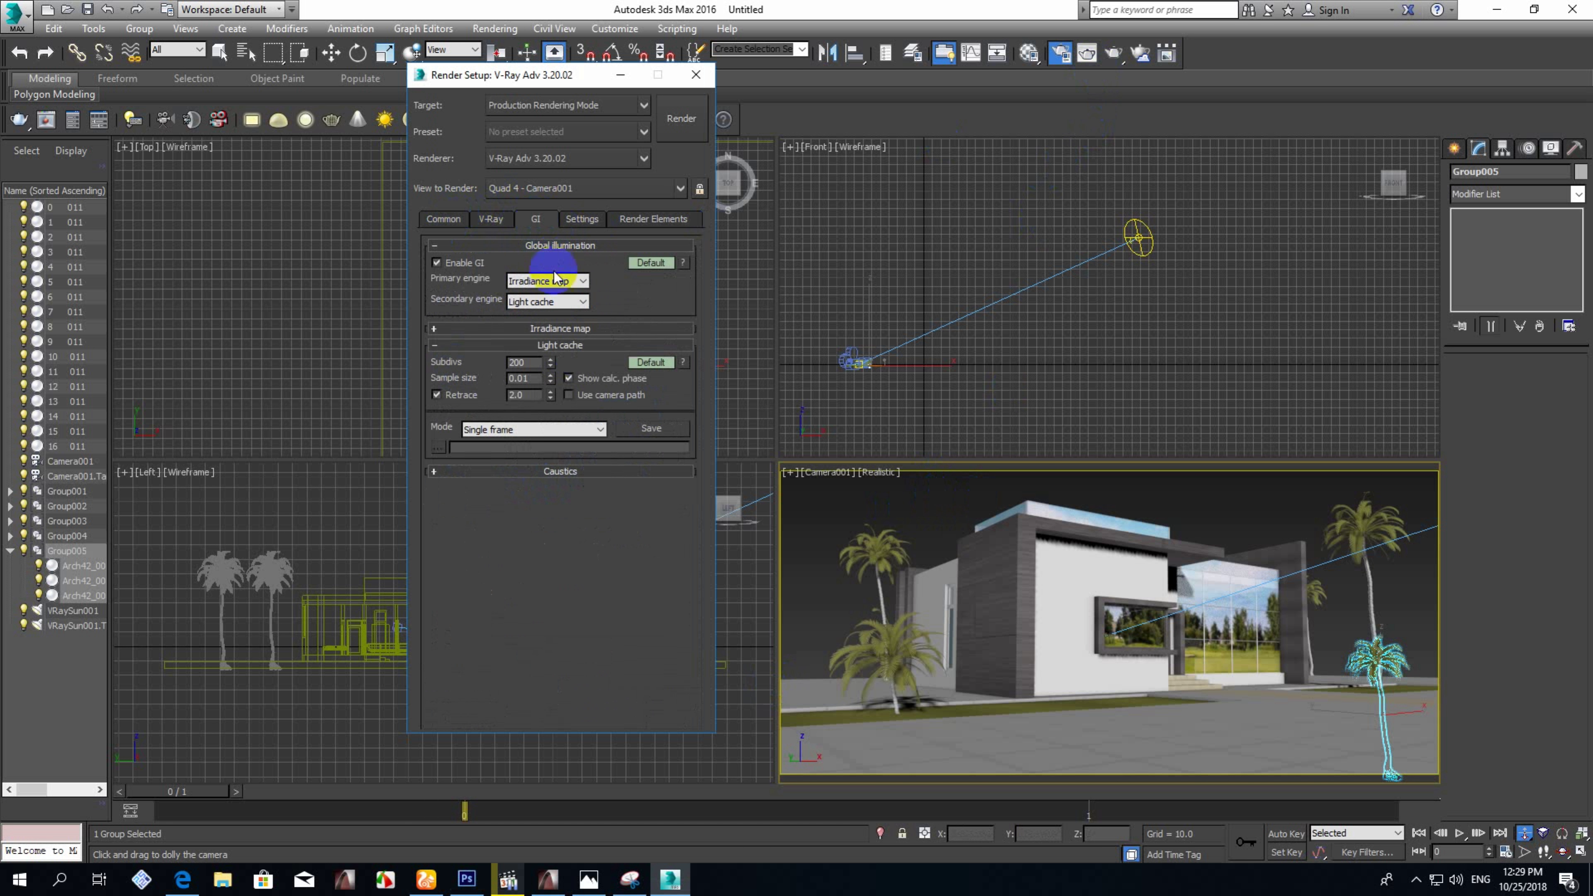
Set the GI irradiance map preset to High and start rendering the Camera001 view.
click(535, 218)
click(553, 347)
click(537, 416)
click(1114, 52)
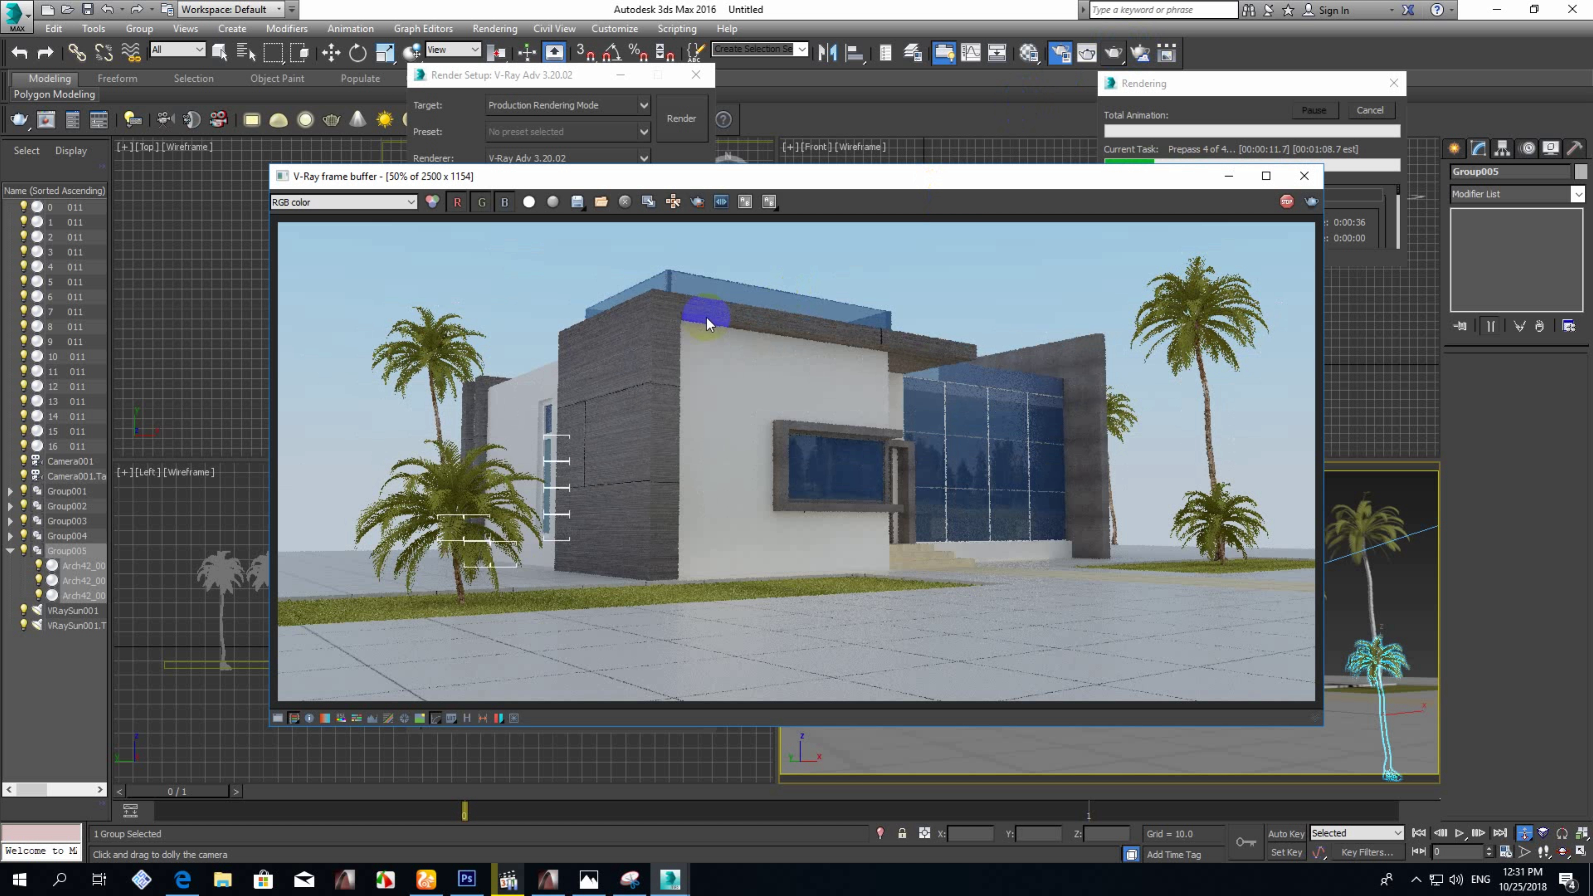
Zoom in and out over the finished 2500 × 1154 villa render to inspect it.
scroll(628, 530, up, 3)
scroll(587, 551, down, 3)
scroll(658, 491, up, 3)
scroll(801, 495, down, 3)
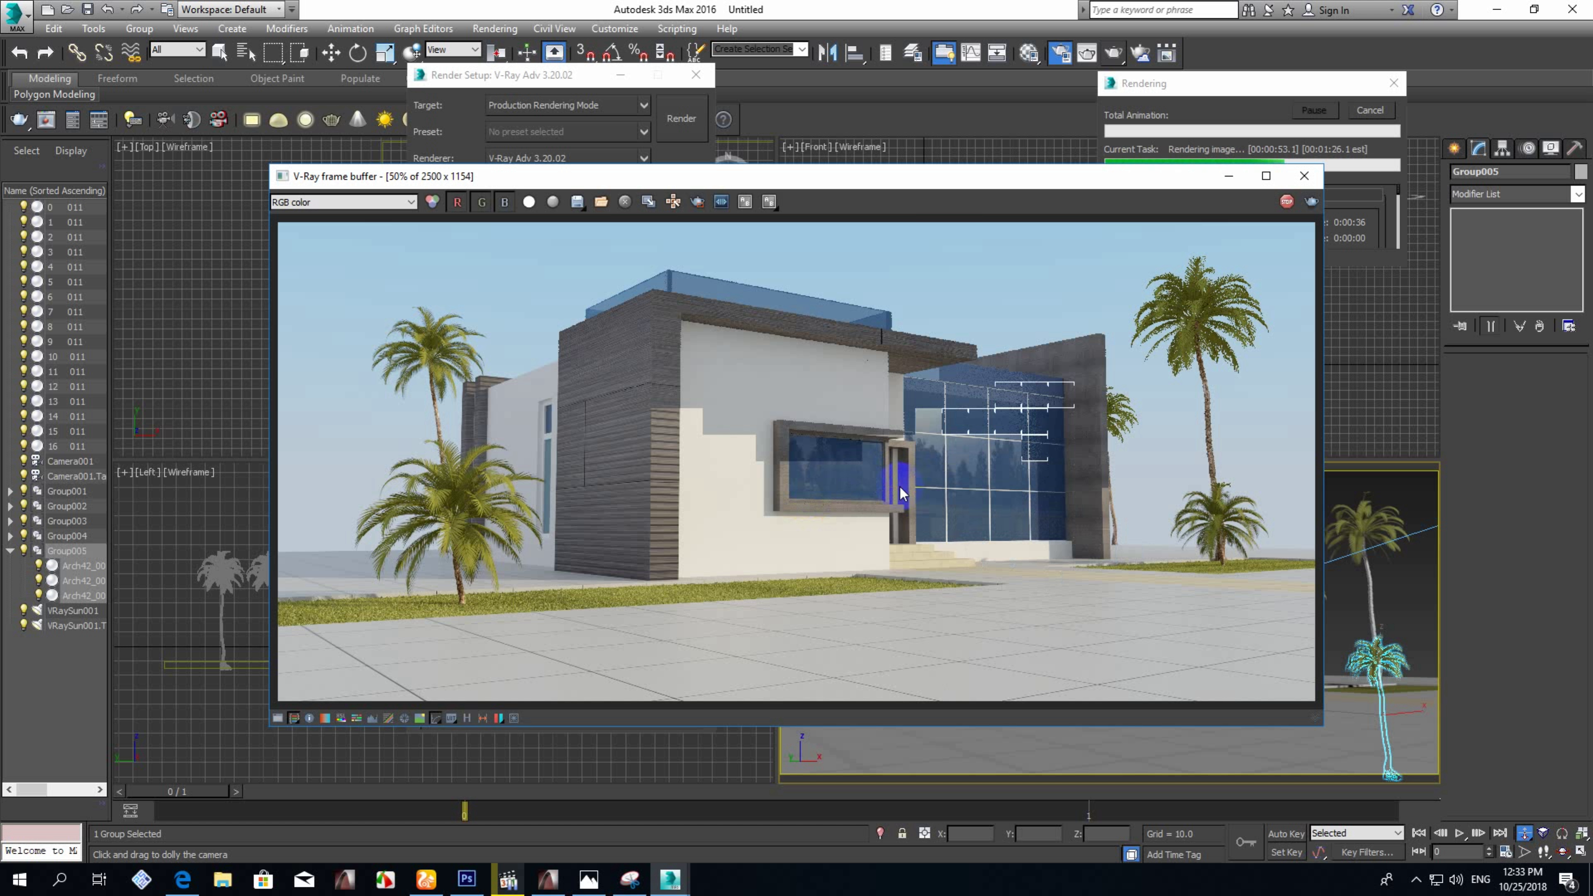
scroll(899, 487, up, 2)
scroll(922, 458, down, 2)
scroll(856, 463, down, 2)
scroll(798, 424, up, 2)
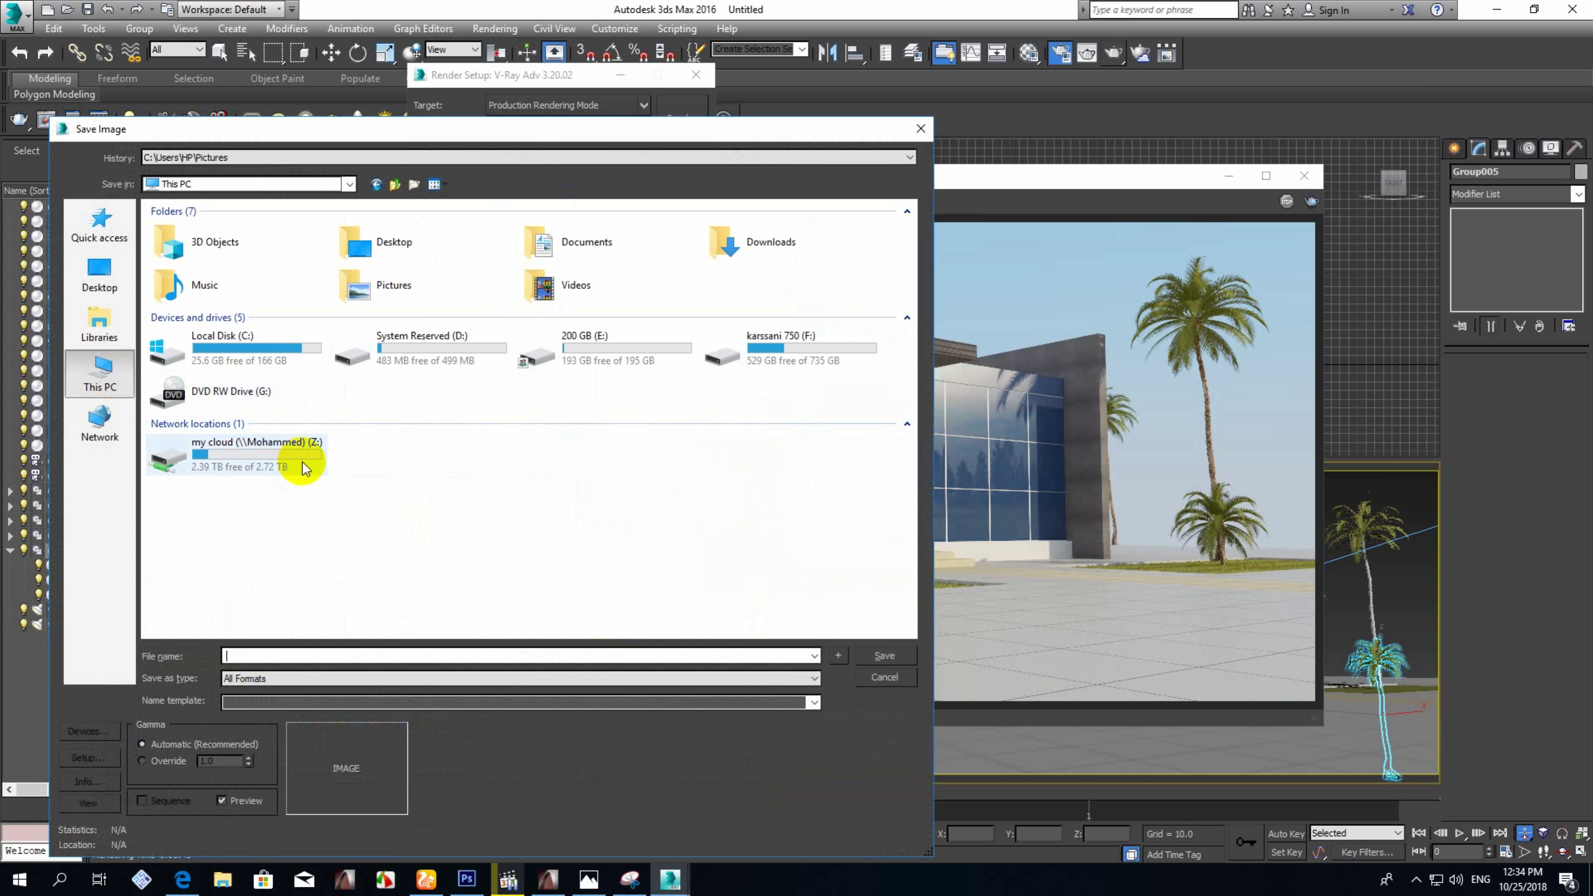
Save the rendered image into a new folder under 003, then browse to the FREELANCE drive.
double_click(295, 456)
double_click(199, 423)
click(414, 184)
key(Escape)
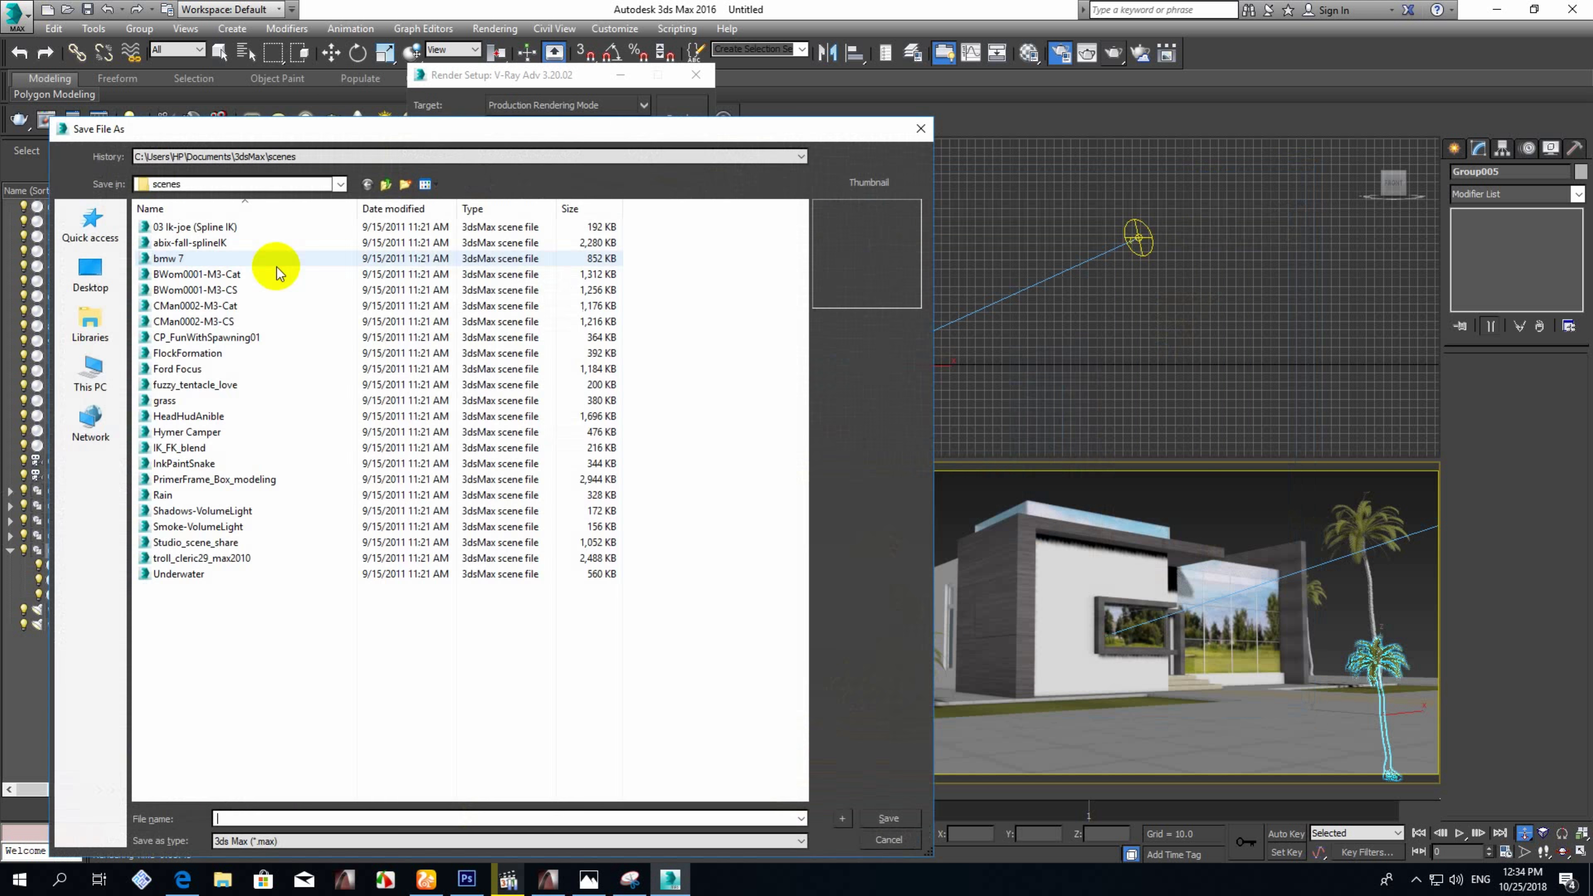
click(90, 373)
double_click(275, 434)
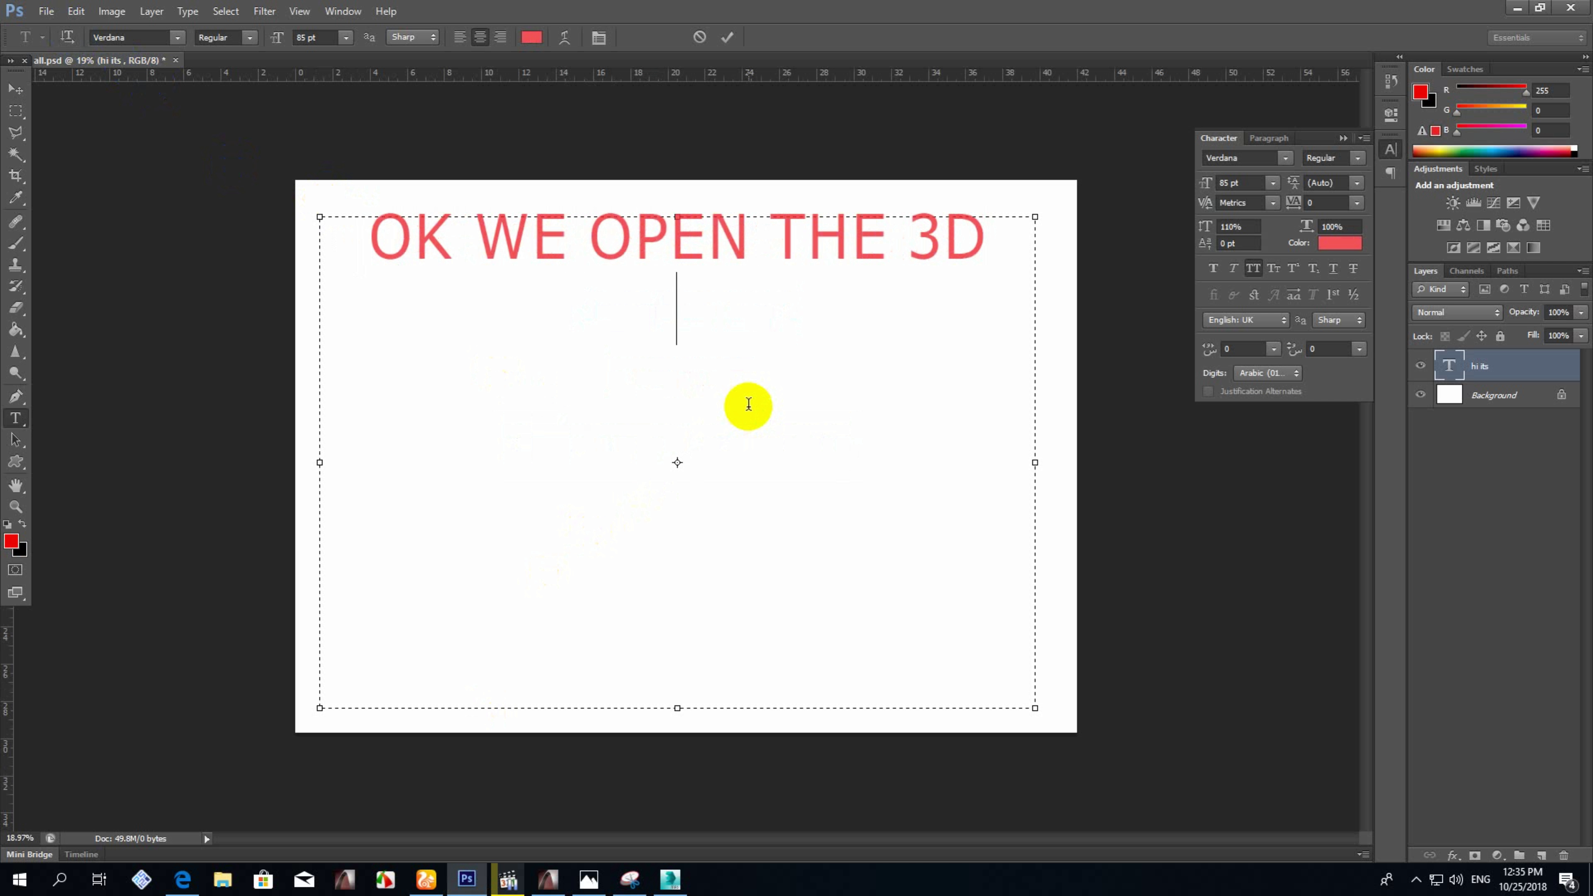
Delete the note text and open the 1.png villa render.
key(ctrl+a)
key(BackSpace)
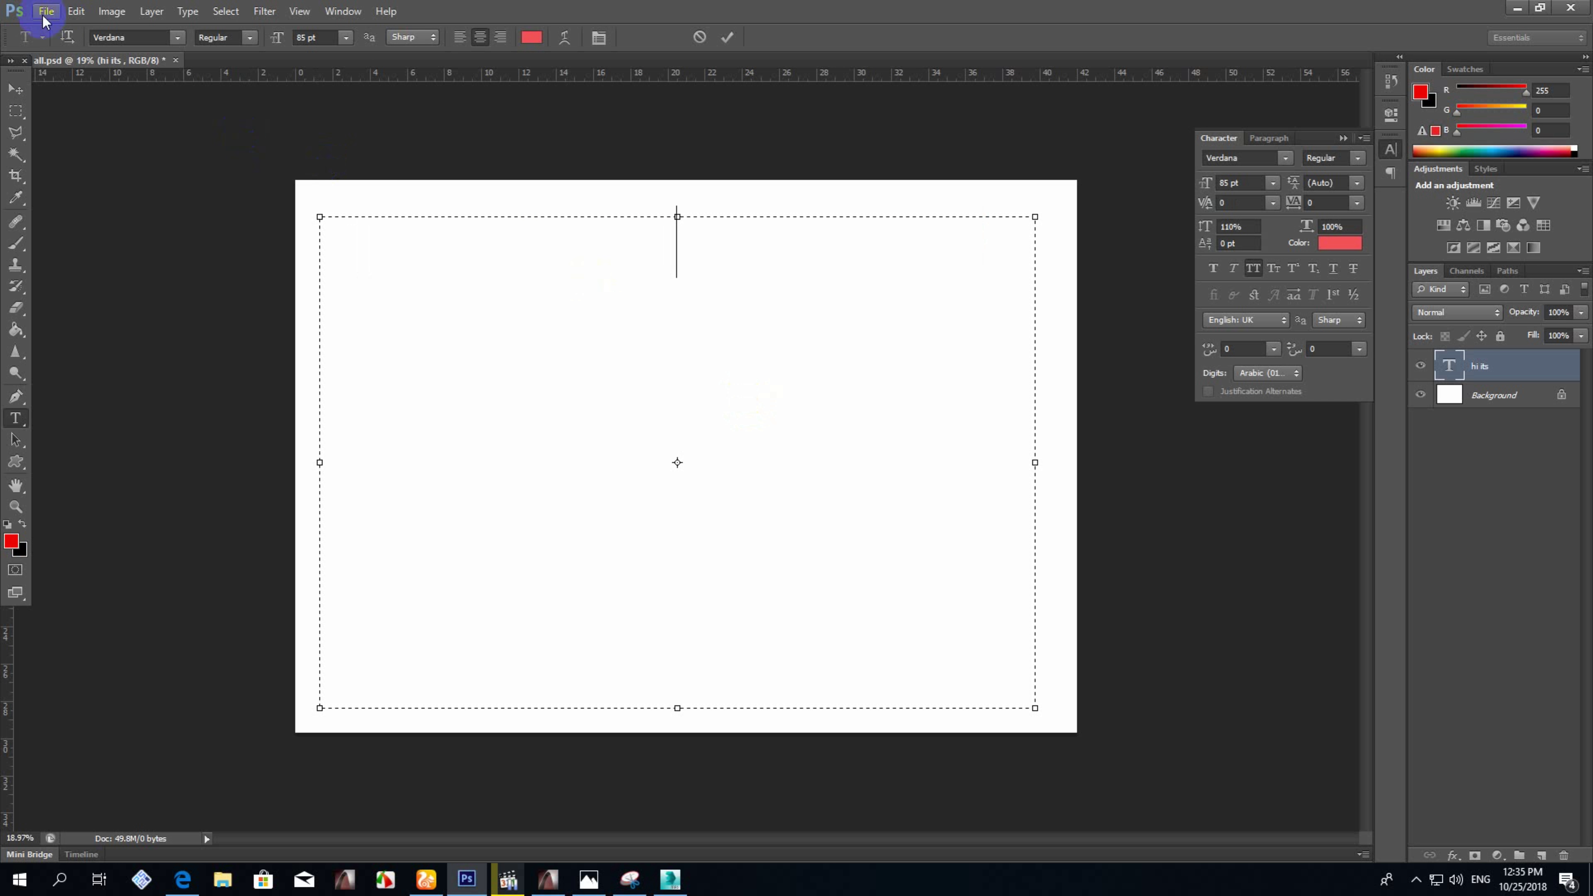
key(ctrl+o)
double_click(729, 227)
Set the canvas height to 70, stretch the render wider, and crop the empty canvas above and below.
key(ctrl+alt+c)
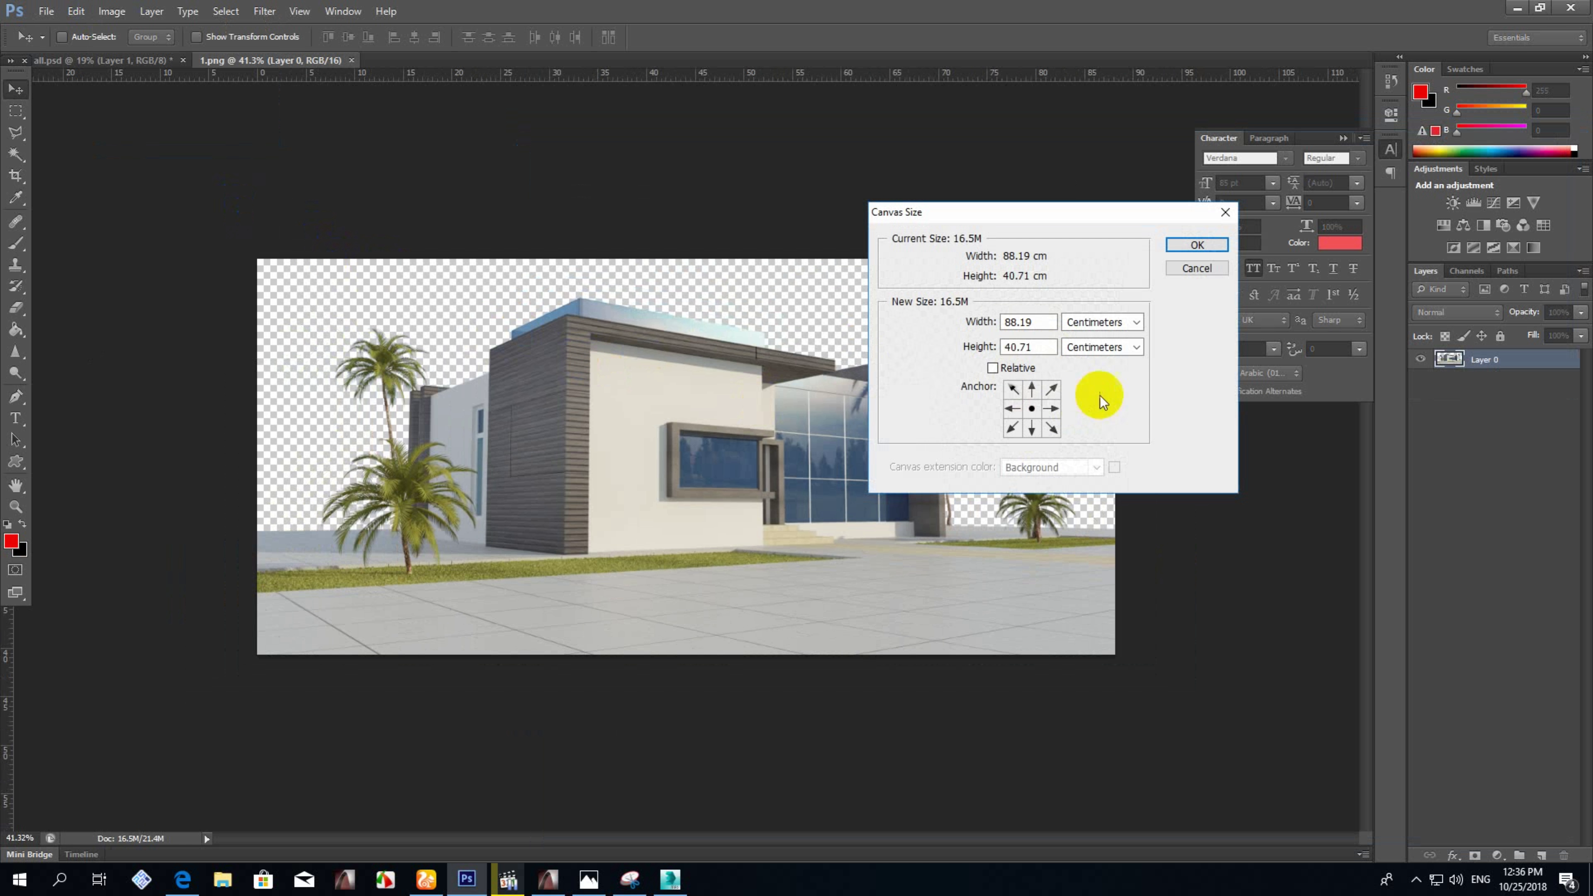
text(70)
key(Return)
key(ctrl+t)
drag(331, 475, 287, 475)
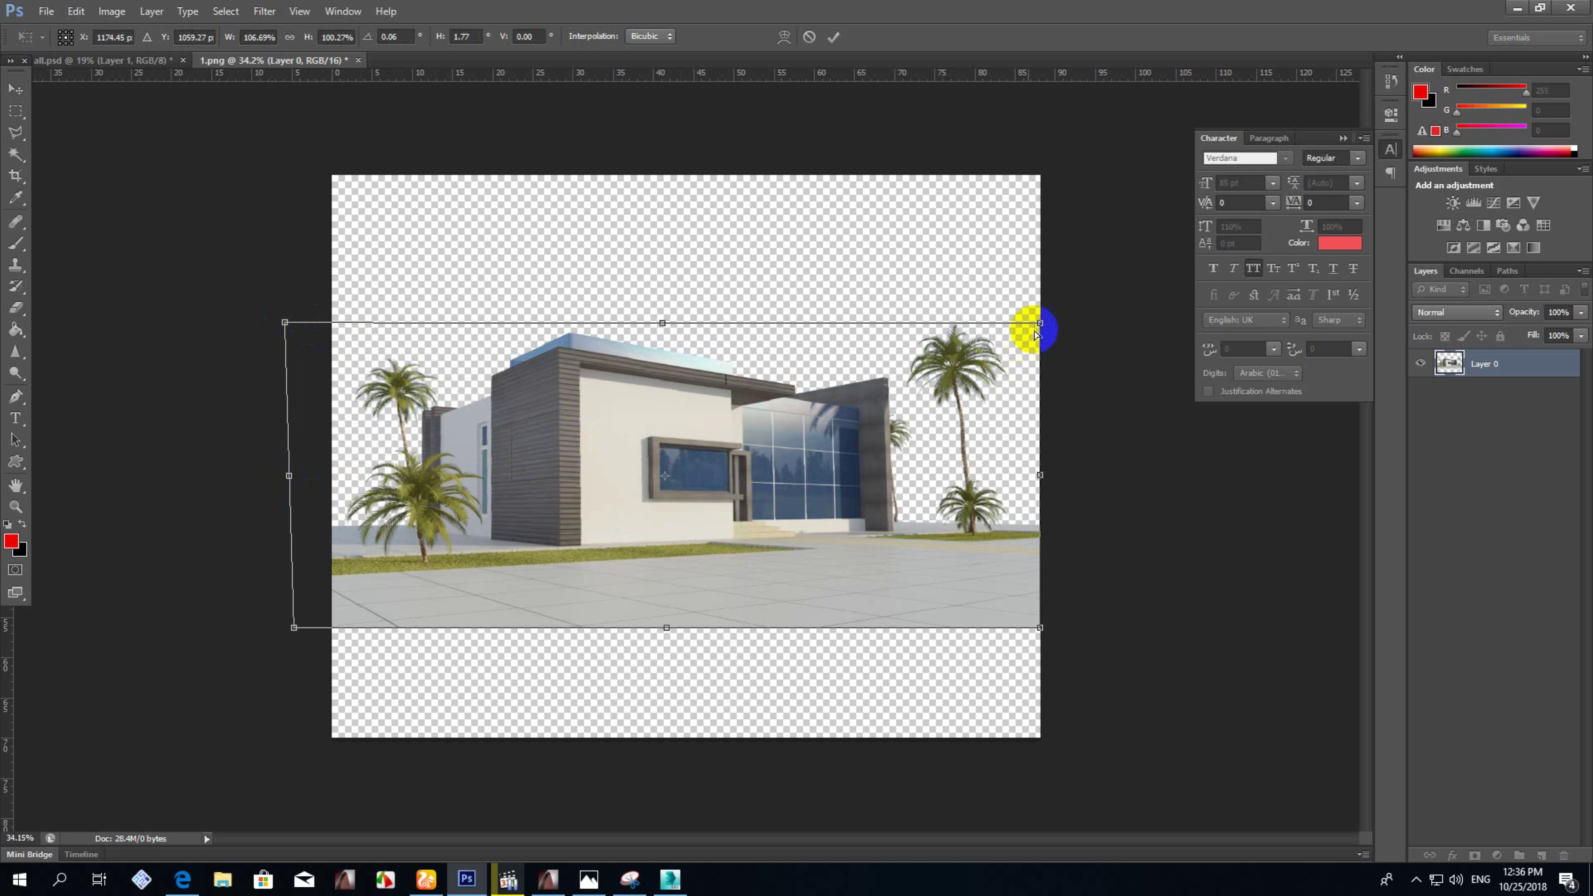
ctrl+drag(1041, 324, 1049, 331)
drag(683, 731, 683, 628)
drag(686, 178, 675, 284)
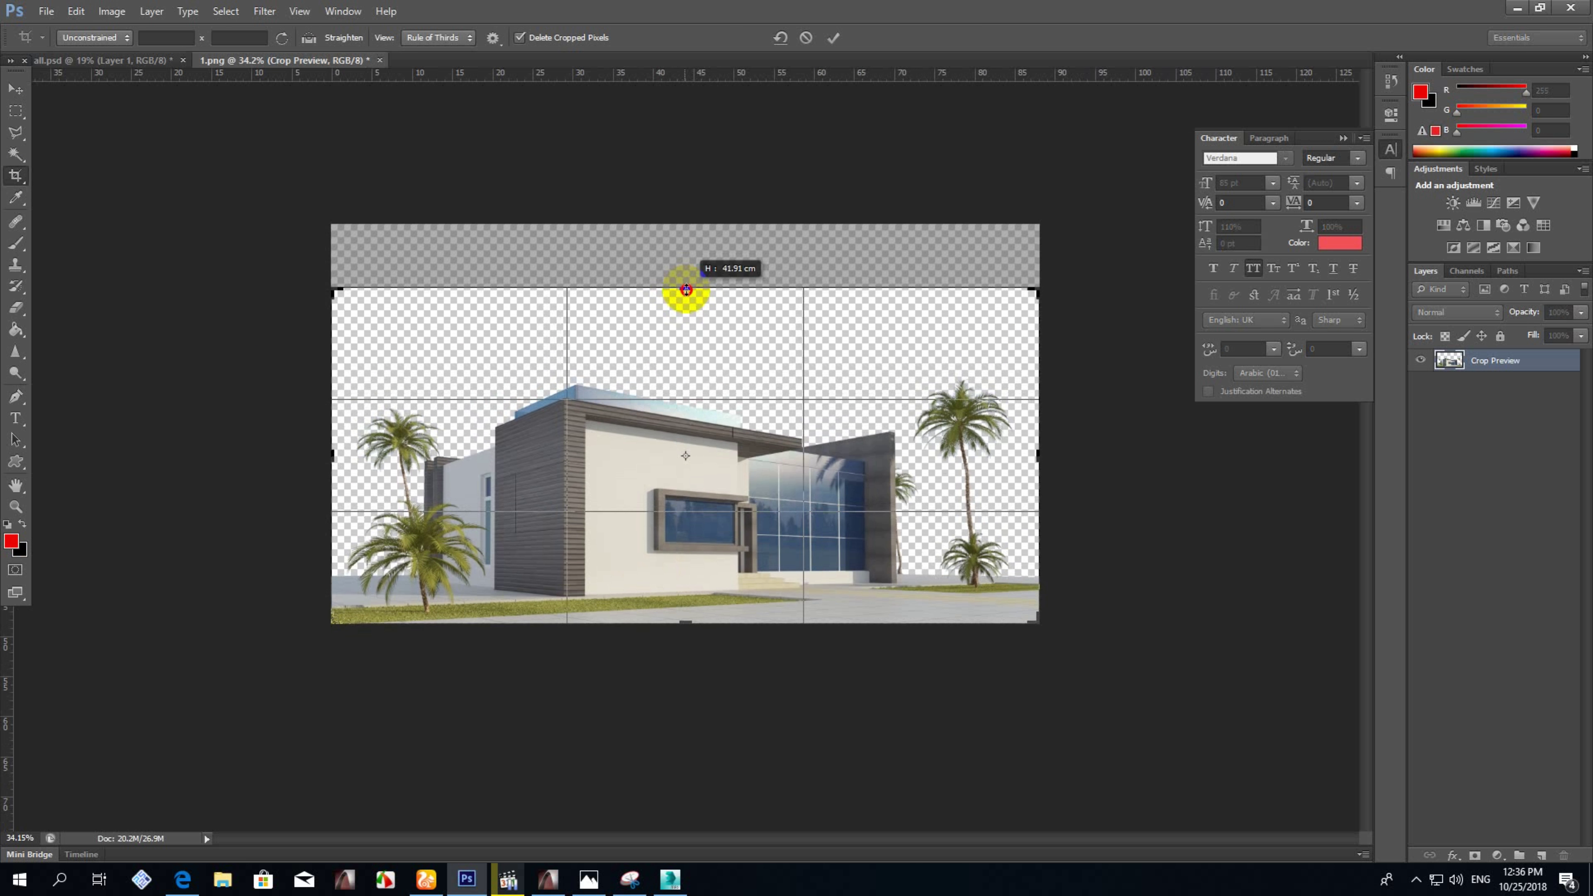
Apply the crop and open the sky-03.jpg photo.
key(Return)
key(v)
key(ctrl+o)
scroll(881, 429, down, 5)
double_click(961, 463)
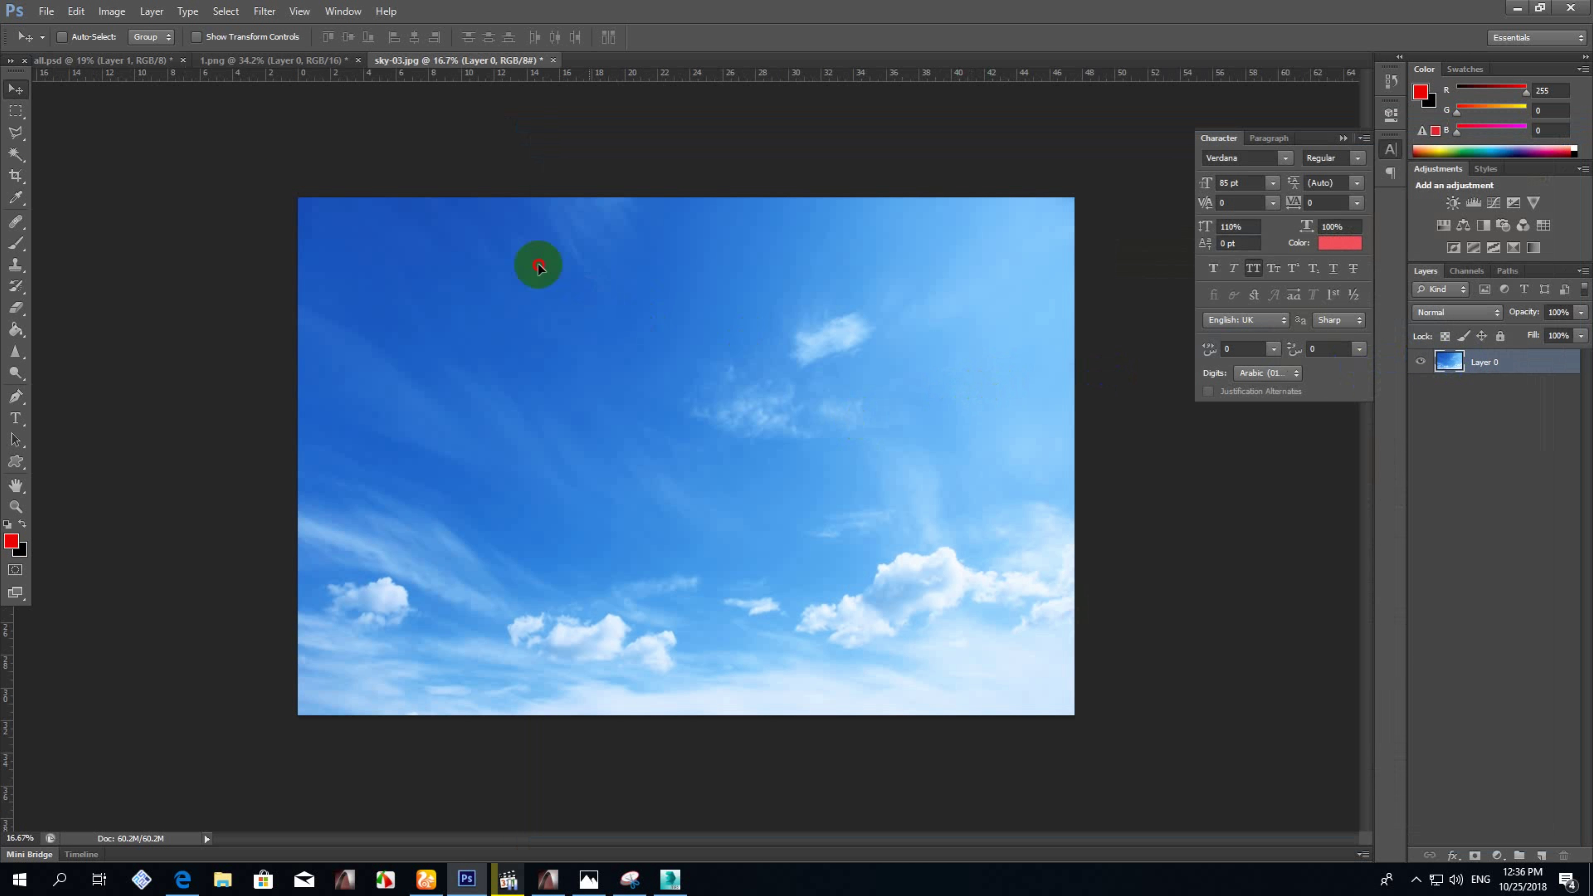
Place the sky in 1.png behind the villa, scaled down to fit the render.
drag(537, 260, 270, 60)
key(ctrl+bracketleft)
key(ctrl+t)
mouse_move(1040, 727)
mouse_down()
mouse_move(700, 464)
mouse_move(675, 559)
mouse_up()
key(Return)
Add a new empty layer and set white as the brush colour for horizon haze.
key(ctrl+0)
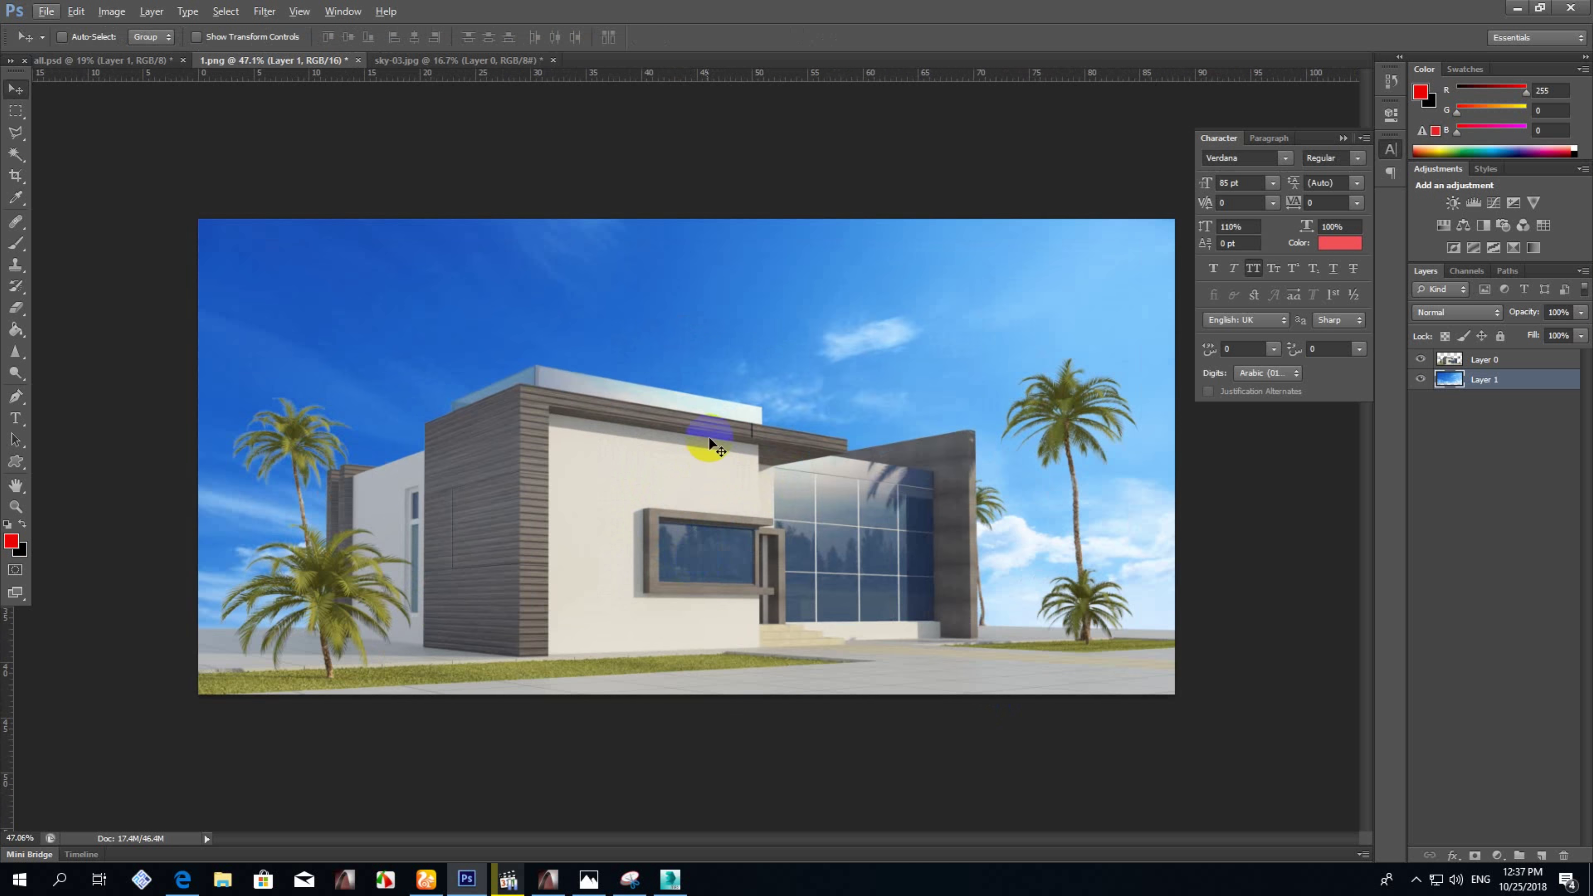
key(ctrl+shift+alt+n)
key(i)
click(11, 541)
key(Return)
key(b)
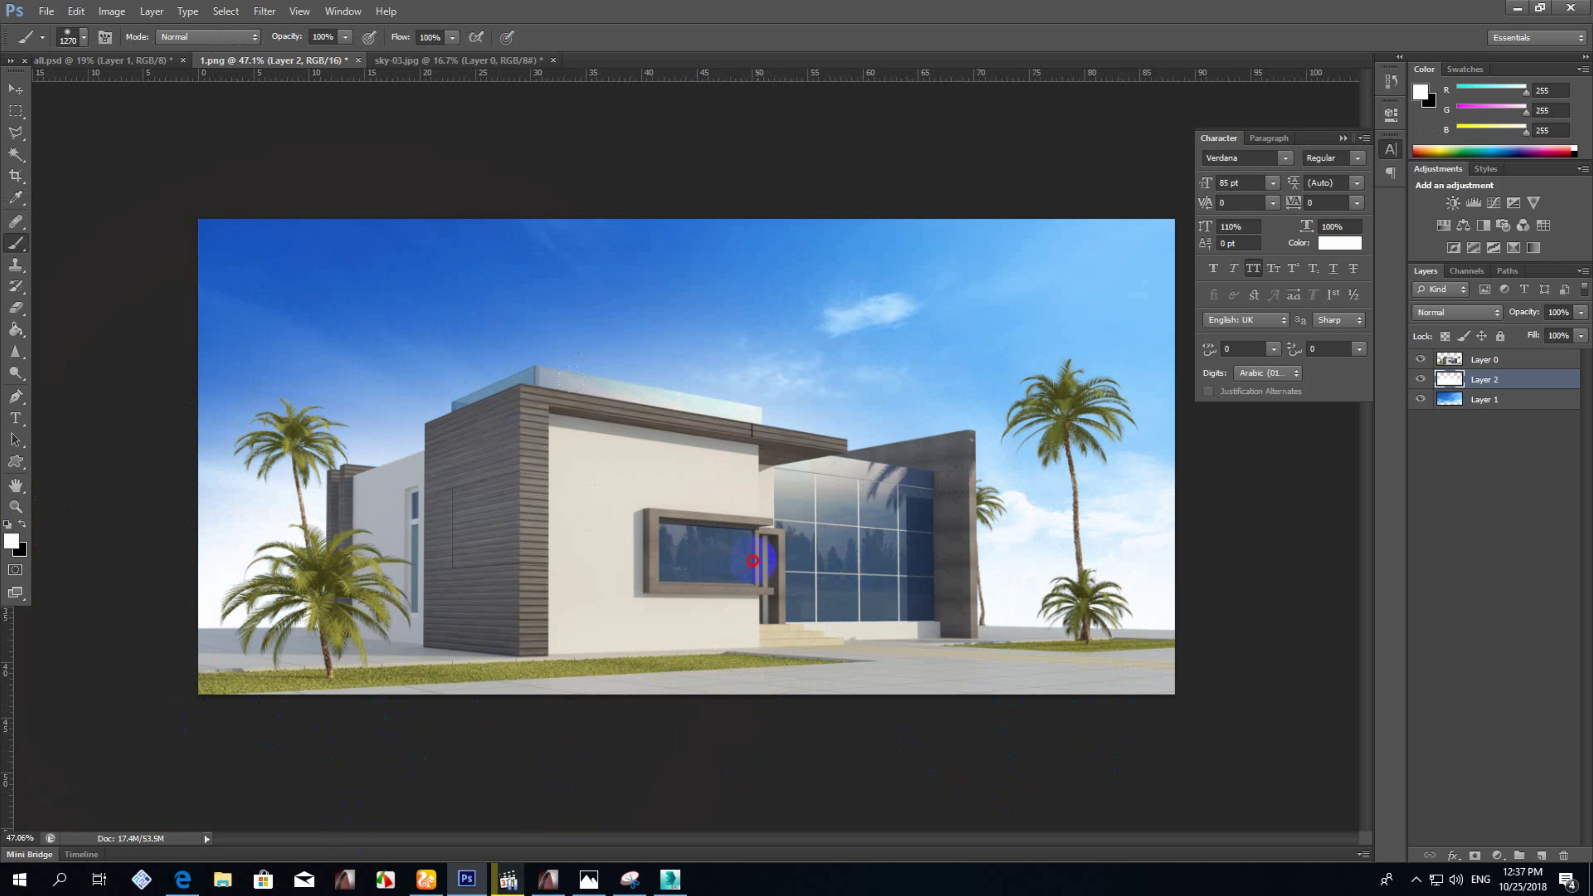
key(ctrl+l)
key(Return)
Select areas by Color Range and copy the selection onto a new layer.
click(160, 17)
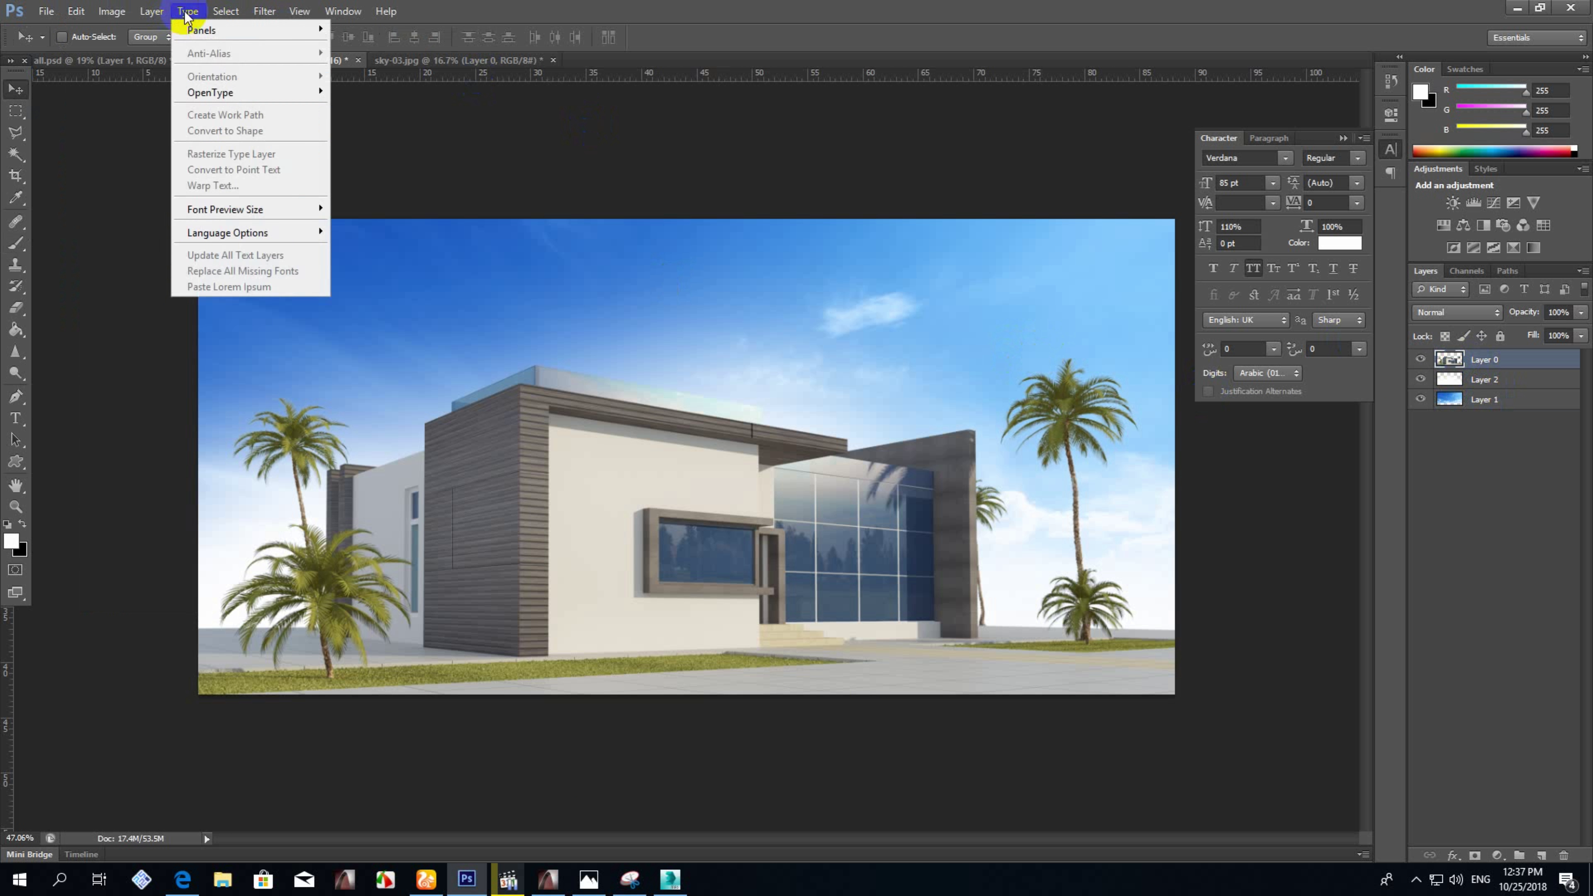
click(245, 165)
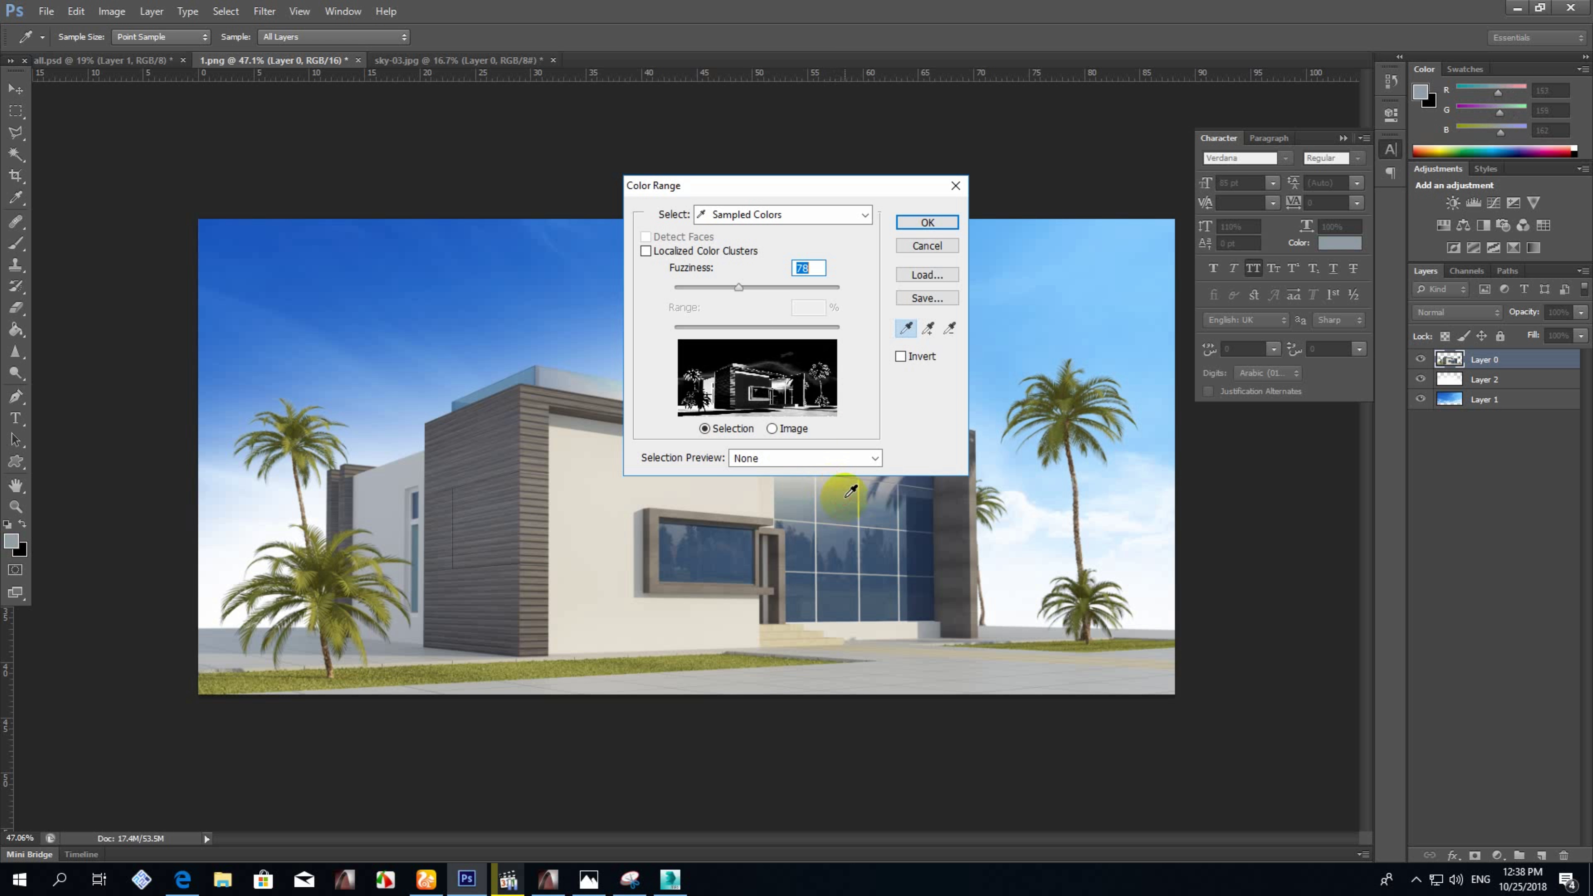
click(912, 227)
key(v)
right_click(853, 502)
click(808, 607)
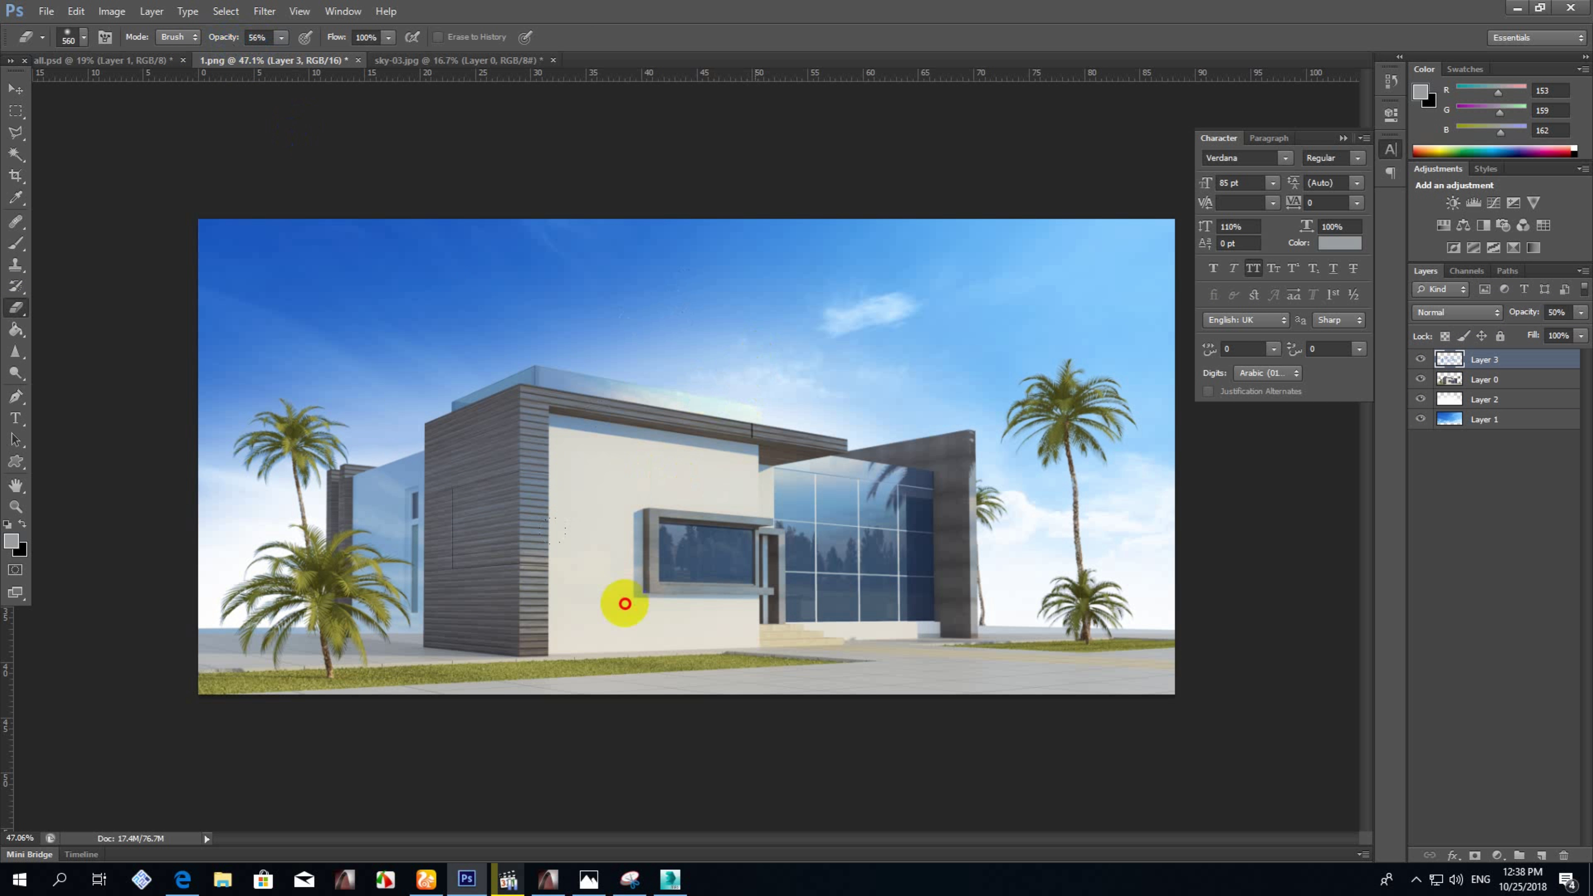
Set eraser size to 300 and add a Color Lookup adjustment using 3Strip.look.
key(bracketleft)
key(bracketleft)
key(bracketleft)
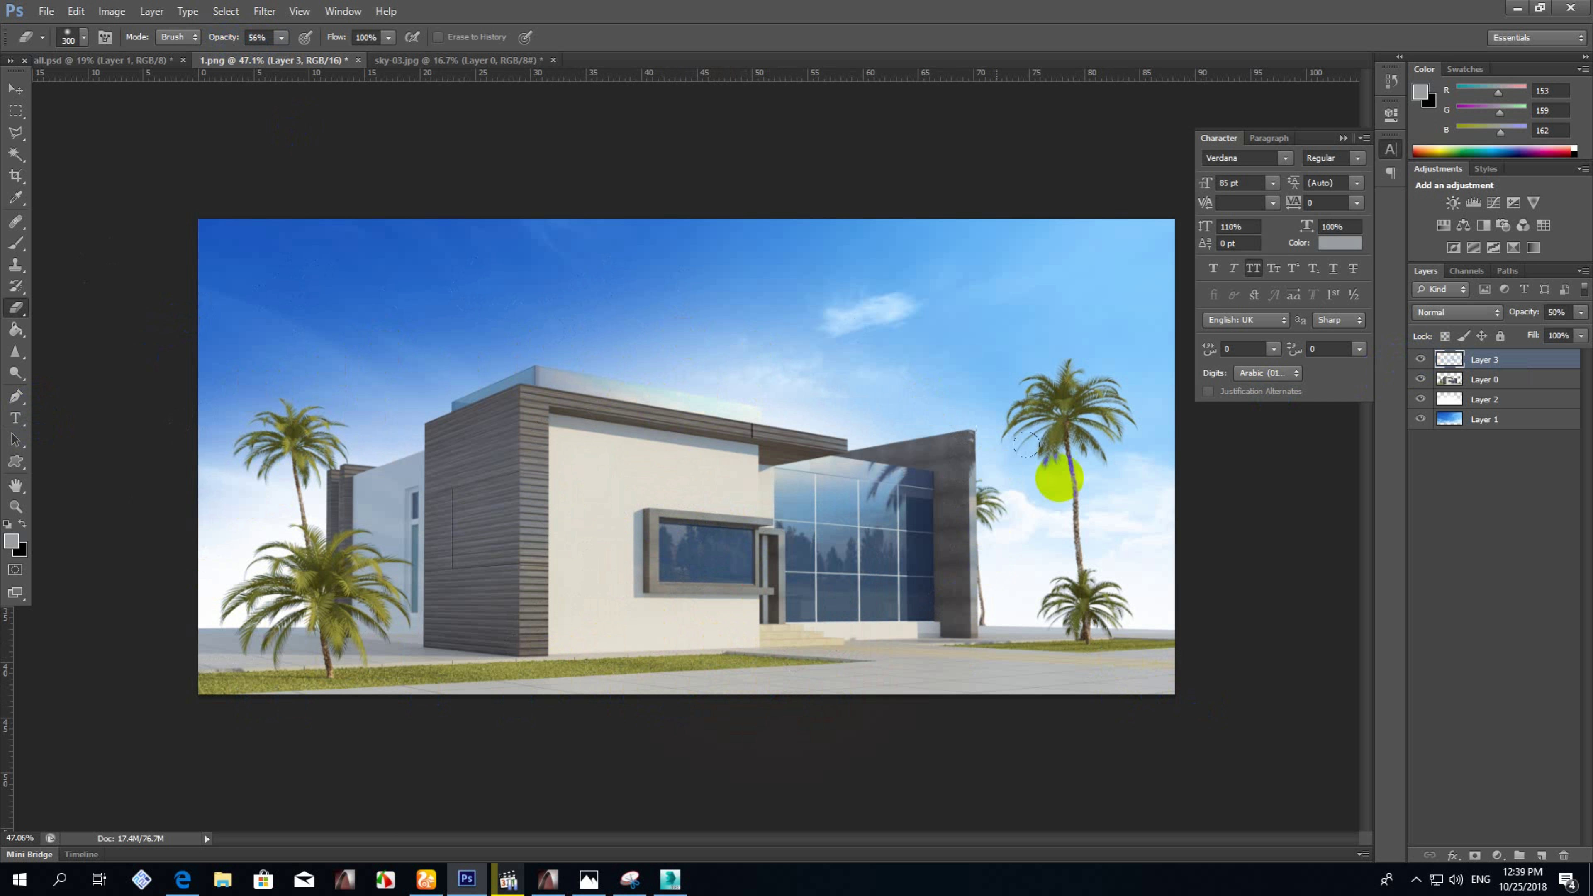
click(1498, 855)
click(1283, 154)
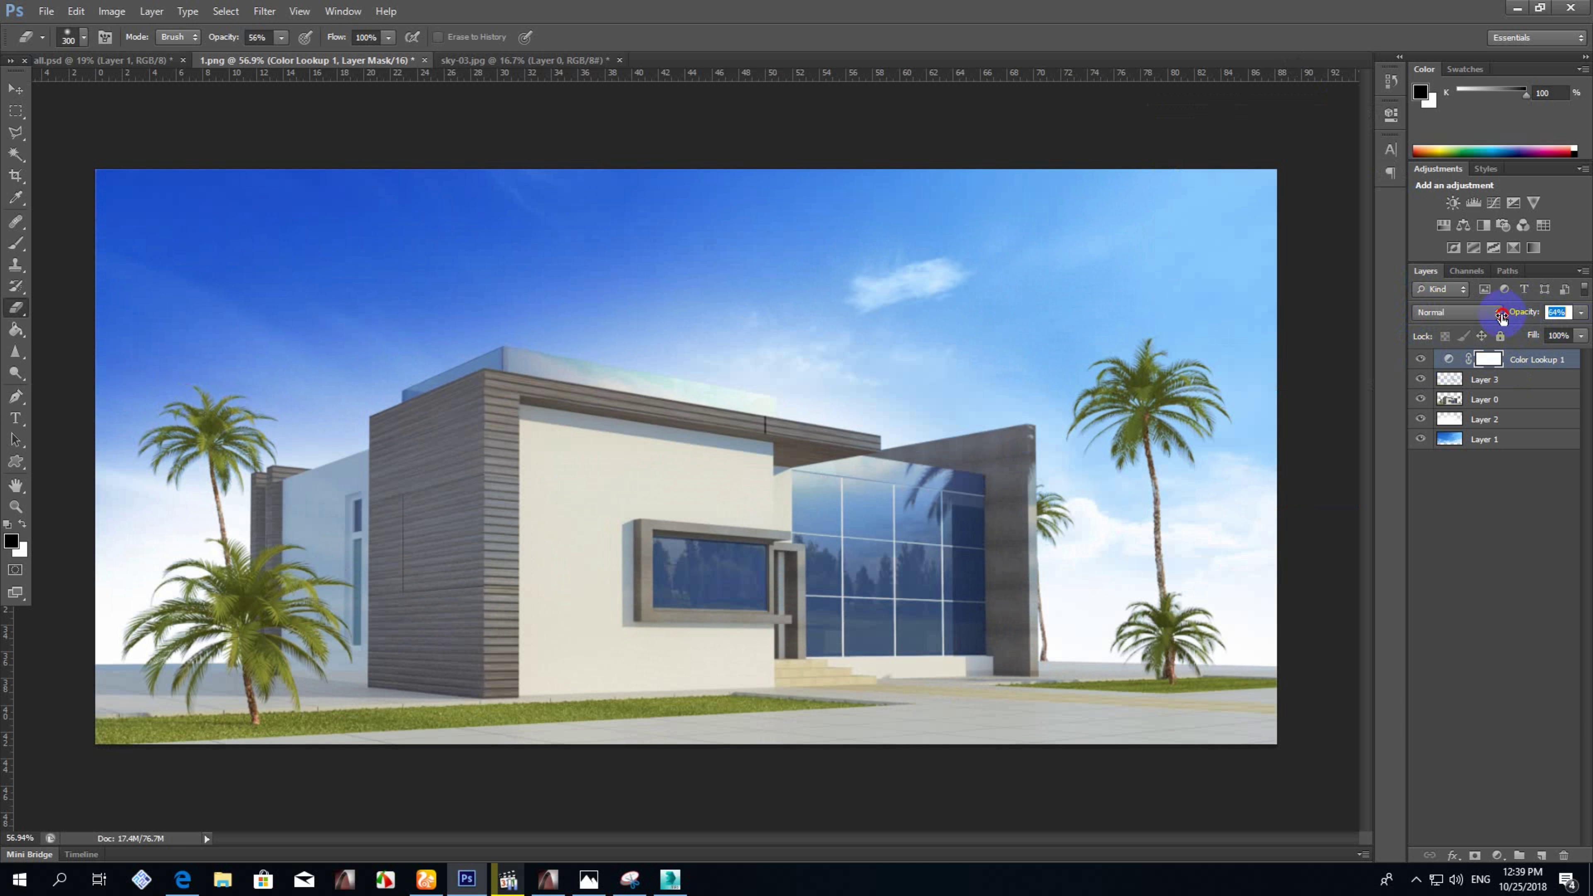
Sharpen the villa layer and duplicate it.
click(264, 11)
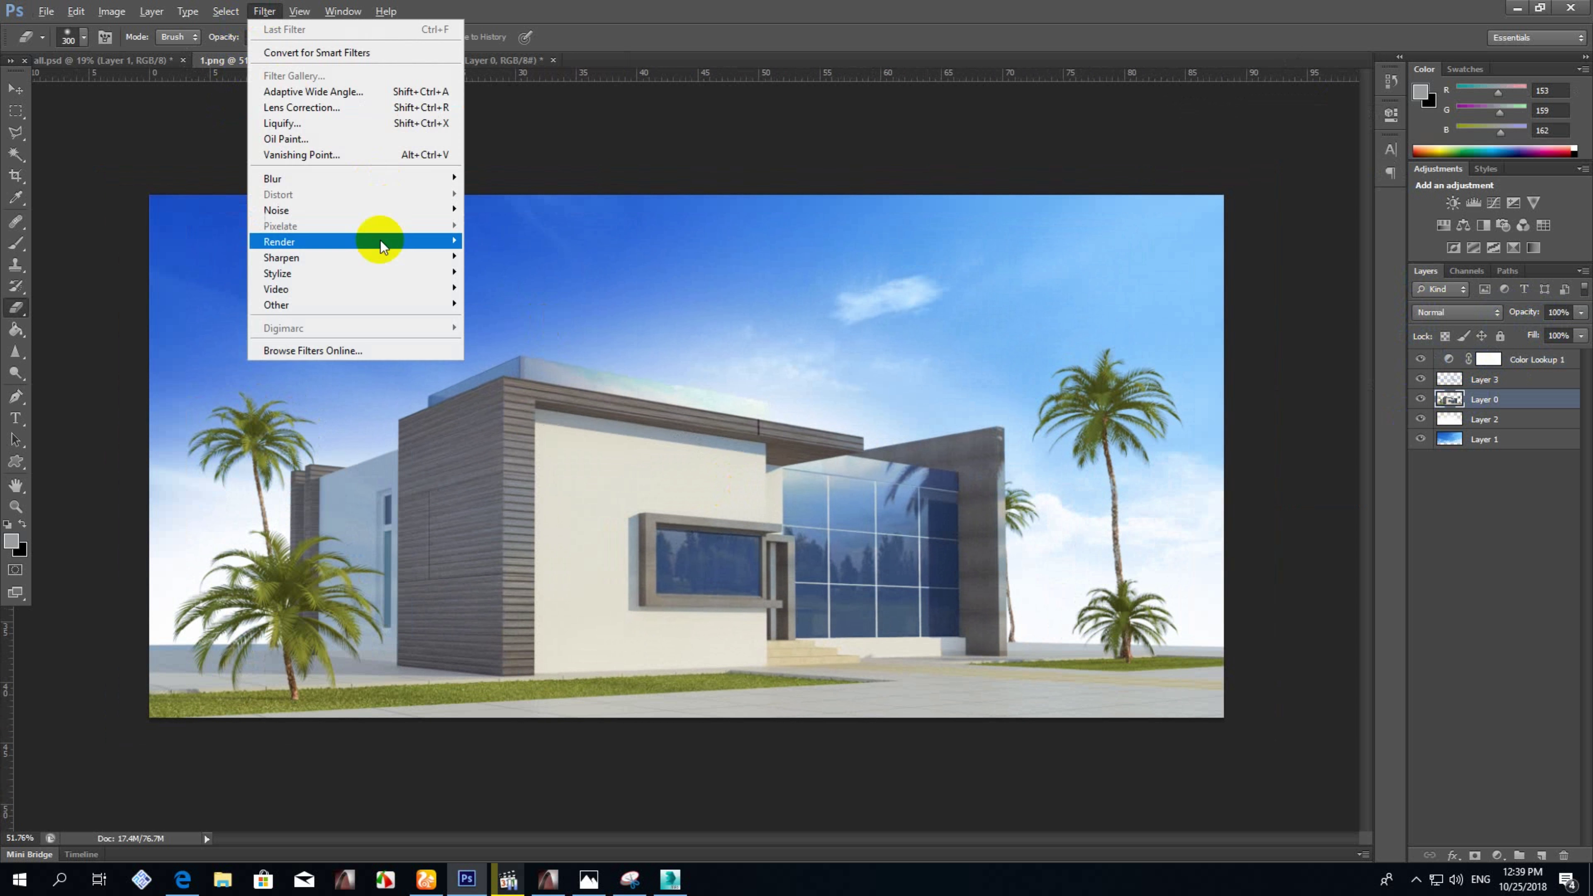
click(509, 258)
key(ctrl+j)
click(264, 10)
click(415, 203)
Brighten the villa copy with Levels input values 6 and 245.
key(ctrl+l)
drag(1108, 499, 1099, 499)
drag(896, 501, 901, 500)
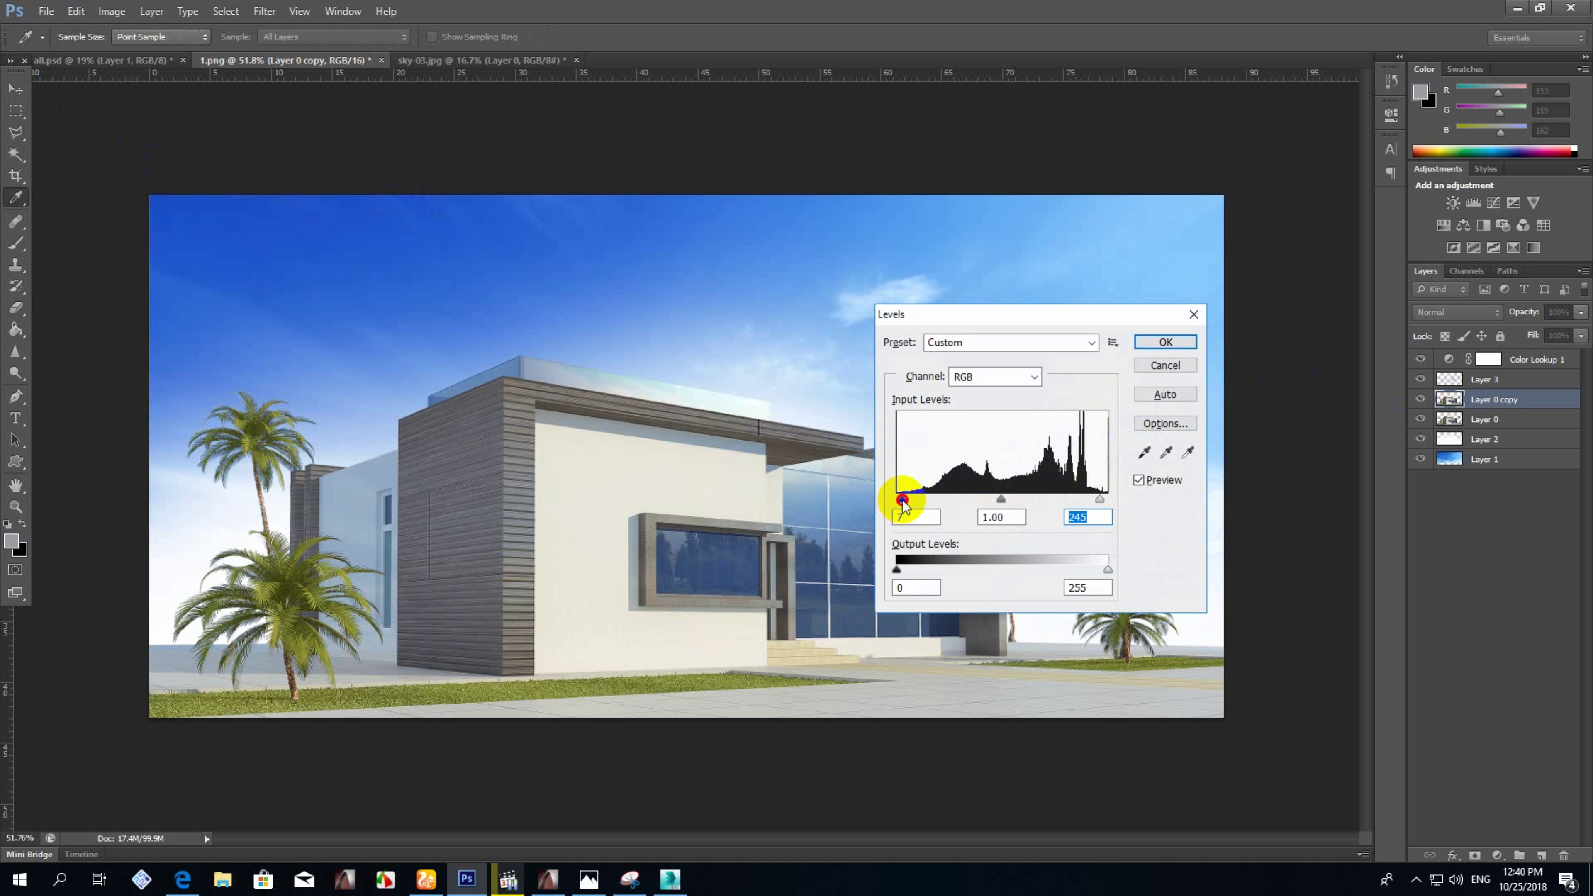
key(Return)
Open the walking man photo.
key(ctrl+o)
double_click(1124, 523)
right_click(27, 309)
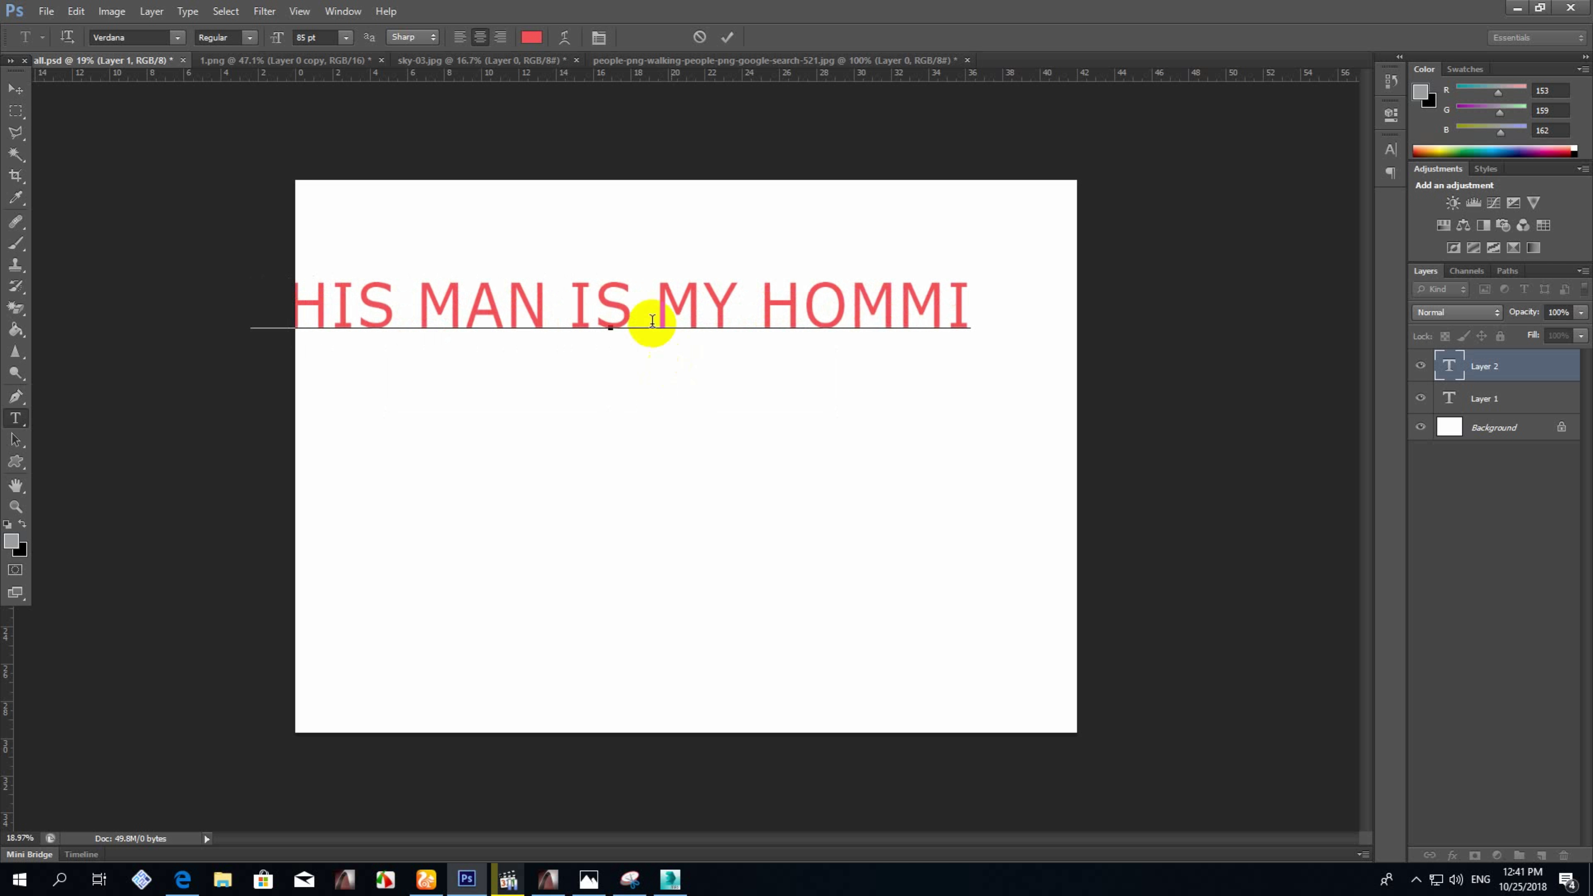
Type the caption text 'HIM AROUN' on the note.
text(HIM AROUN)
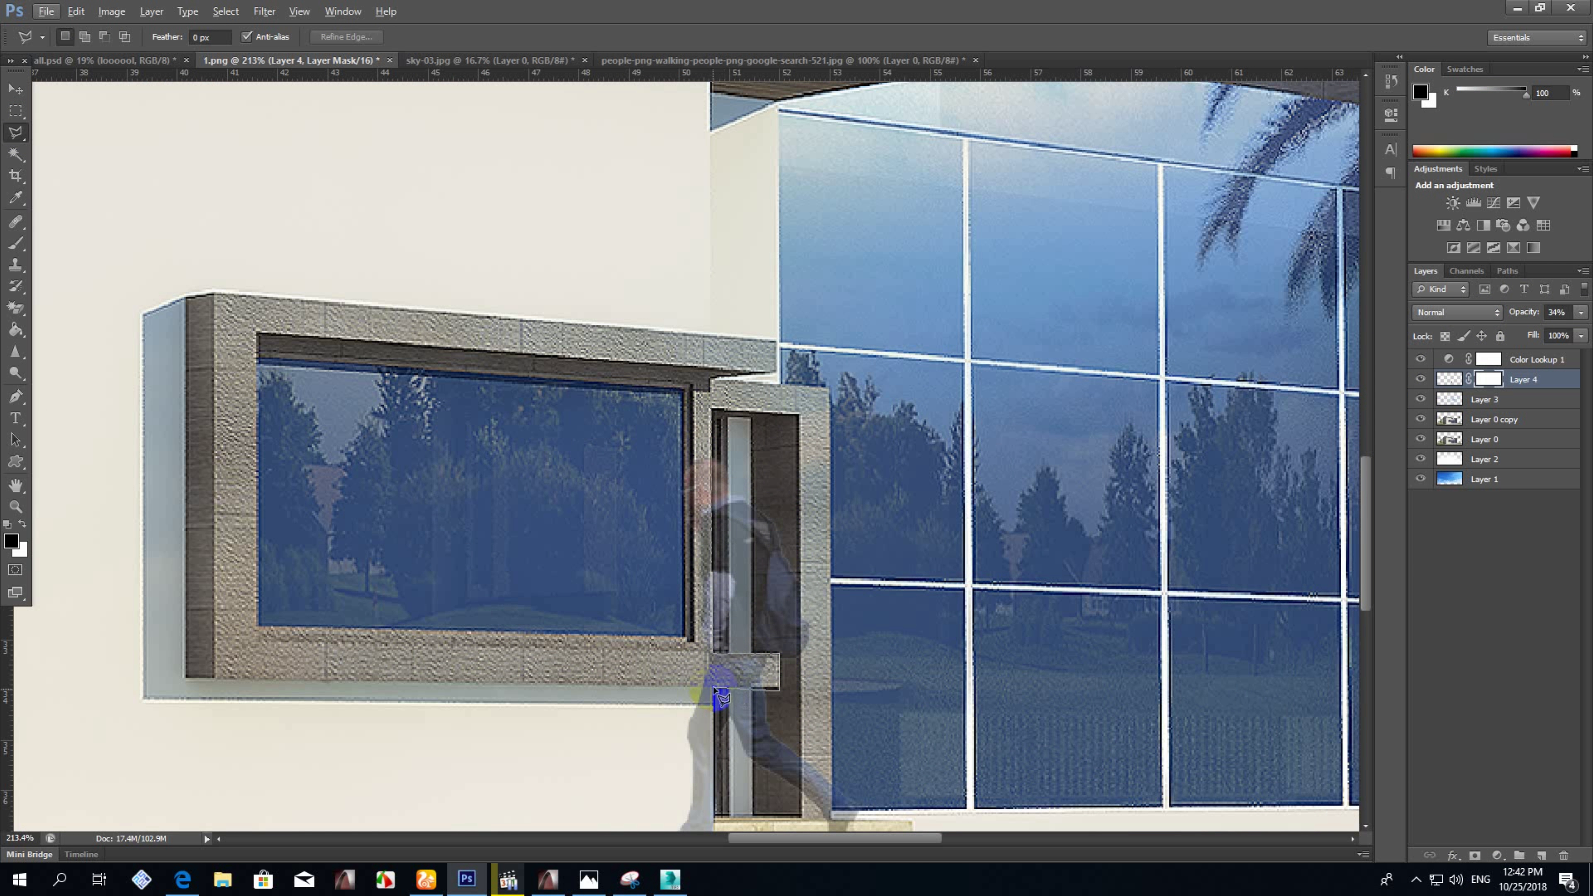
Target Layer 4's pixels and begin scaling the walking man at the entrance.
scroll(719, 695, down, 3)
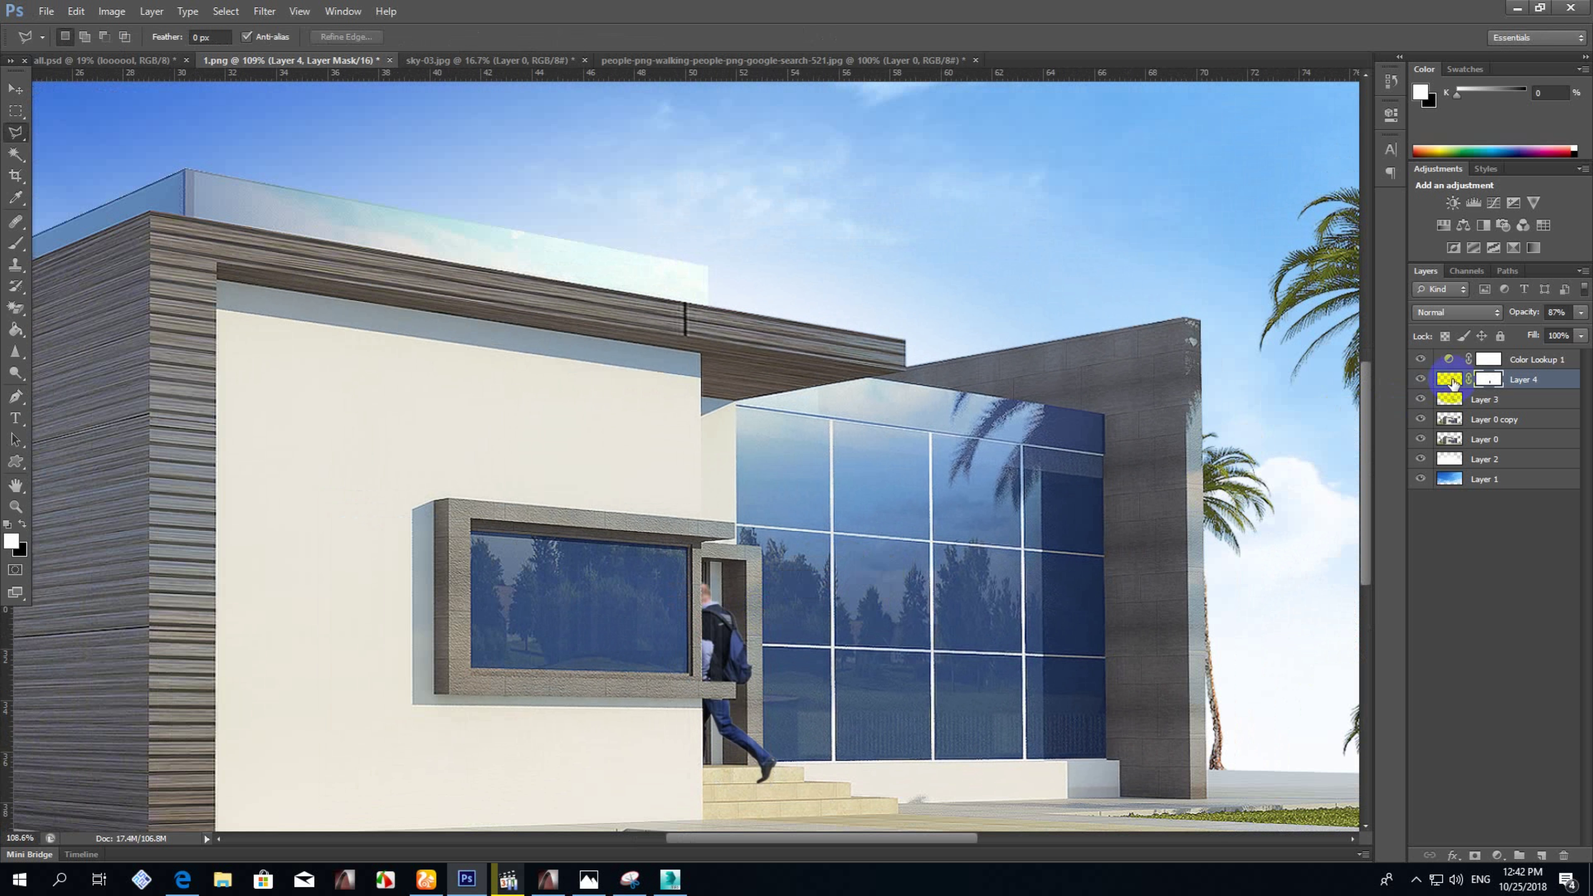
click(1449, 379)
key(v)
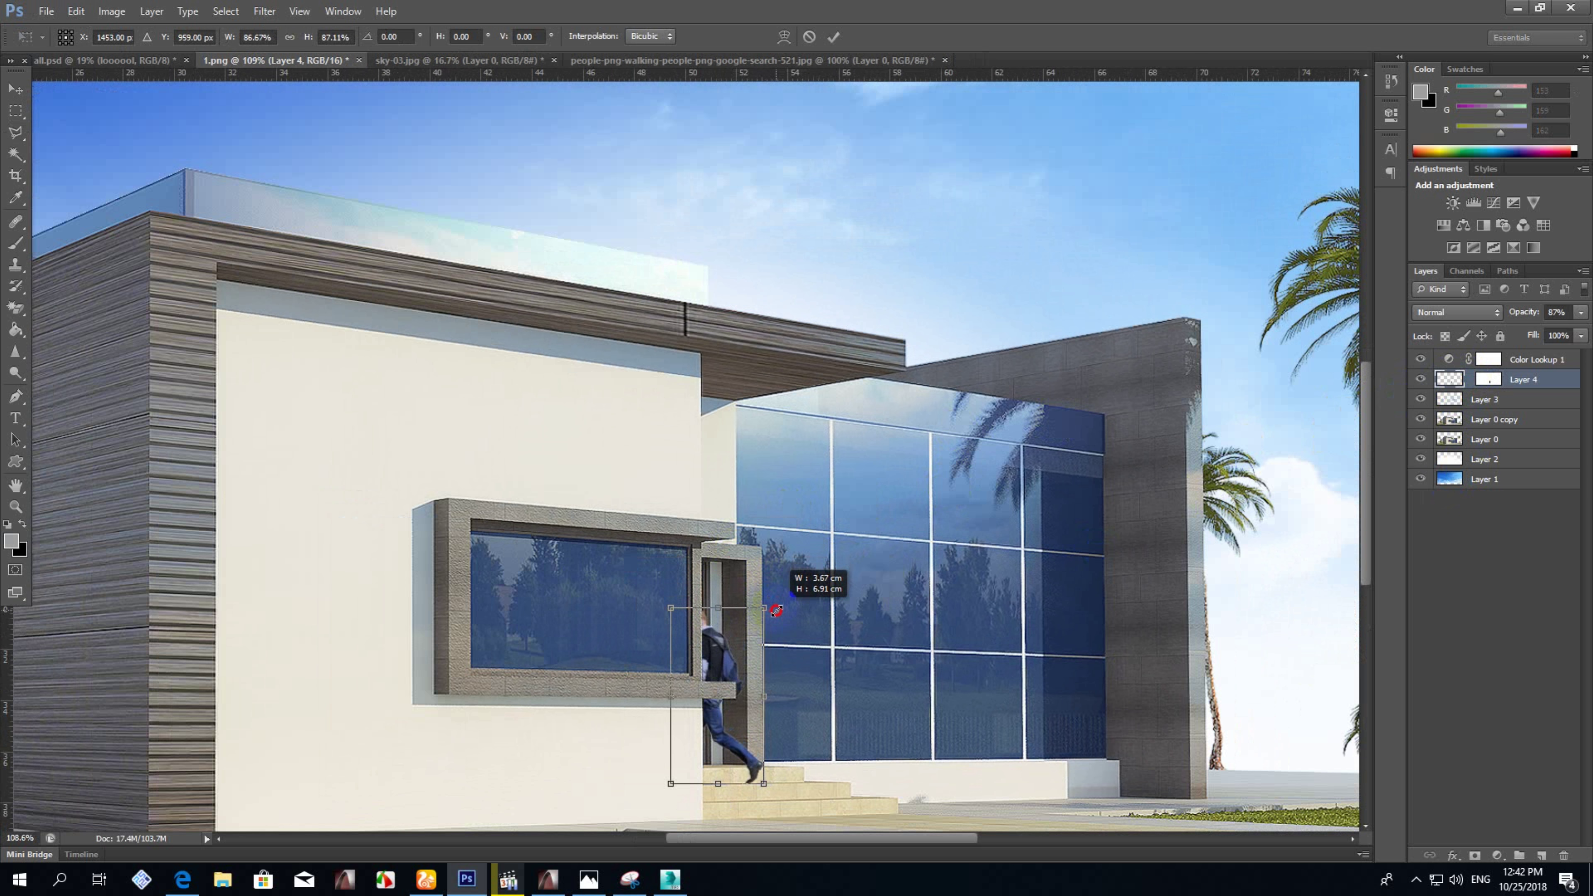
key(ctrl+0)
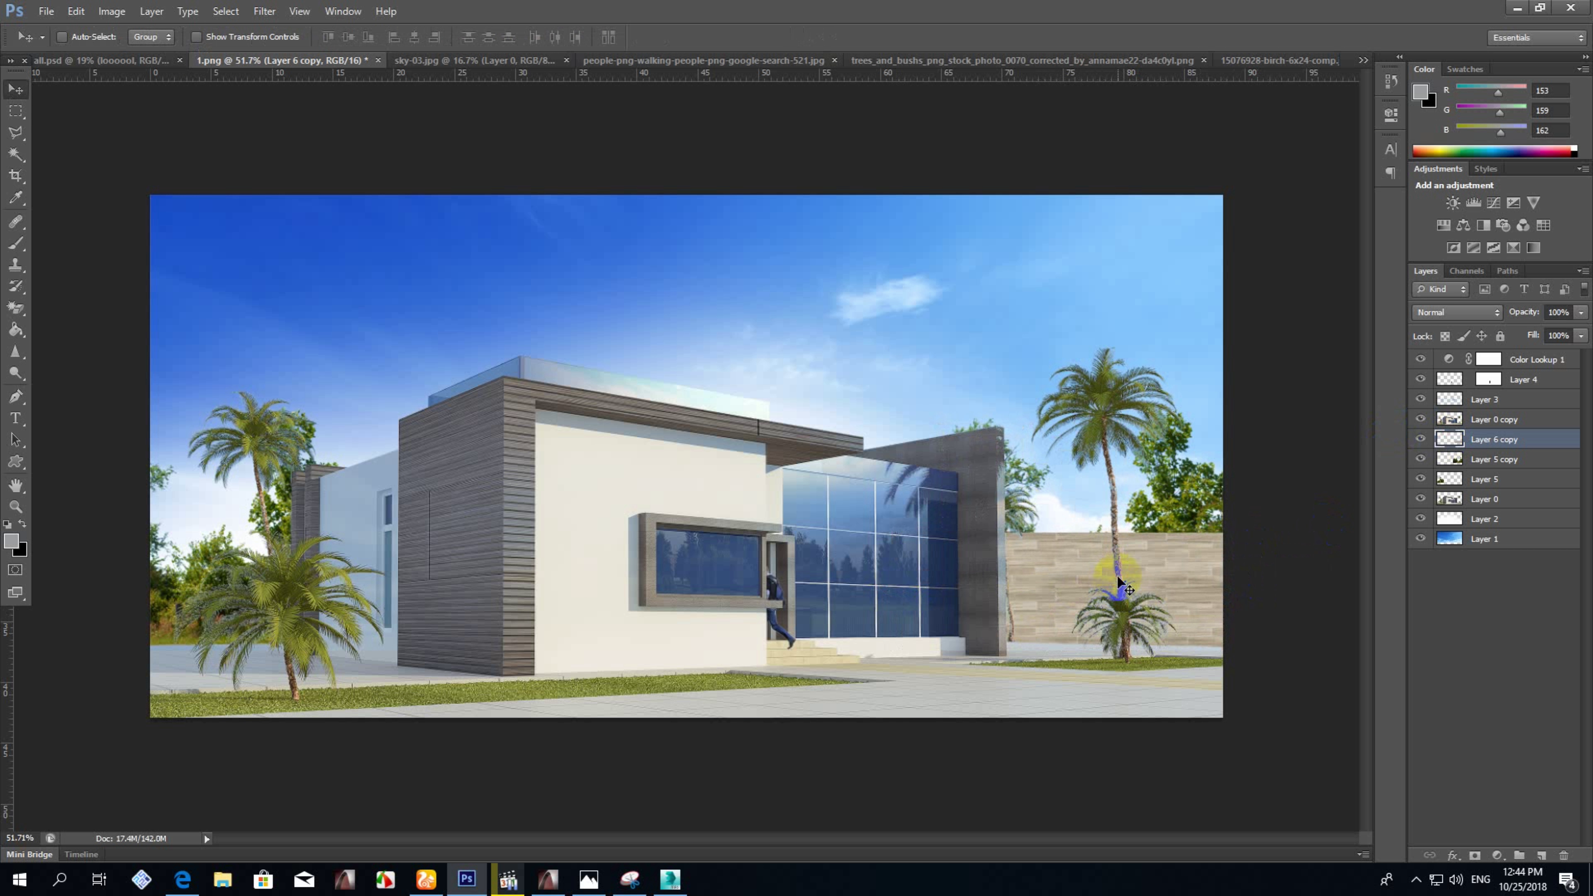
Select the Layer 5 copy tree layer from the layers under the cursor.
right_click(1198, 608)
click(1214, 612)
right_click(204, 606)
right_click(1044, 631)
Add a Color Balance adjustment with midtones set to -3, -11, +1.
click(1066, 636)
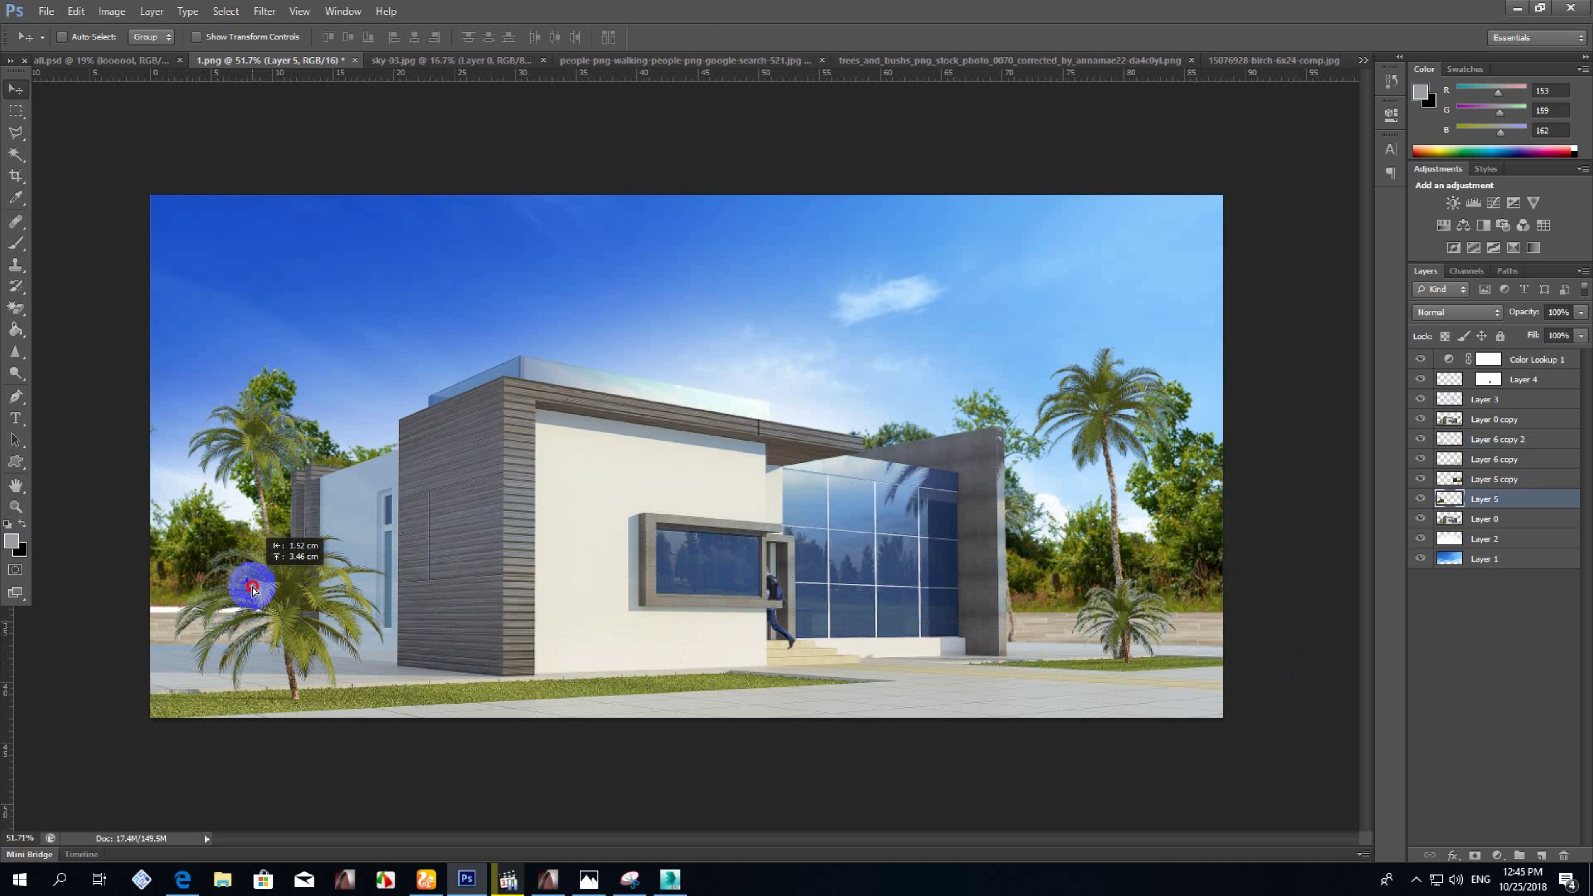
click(1497, 856)
click(1530, 634)
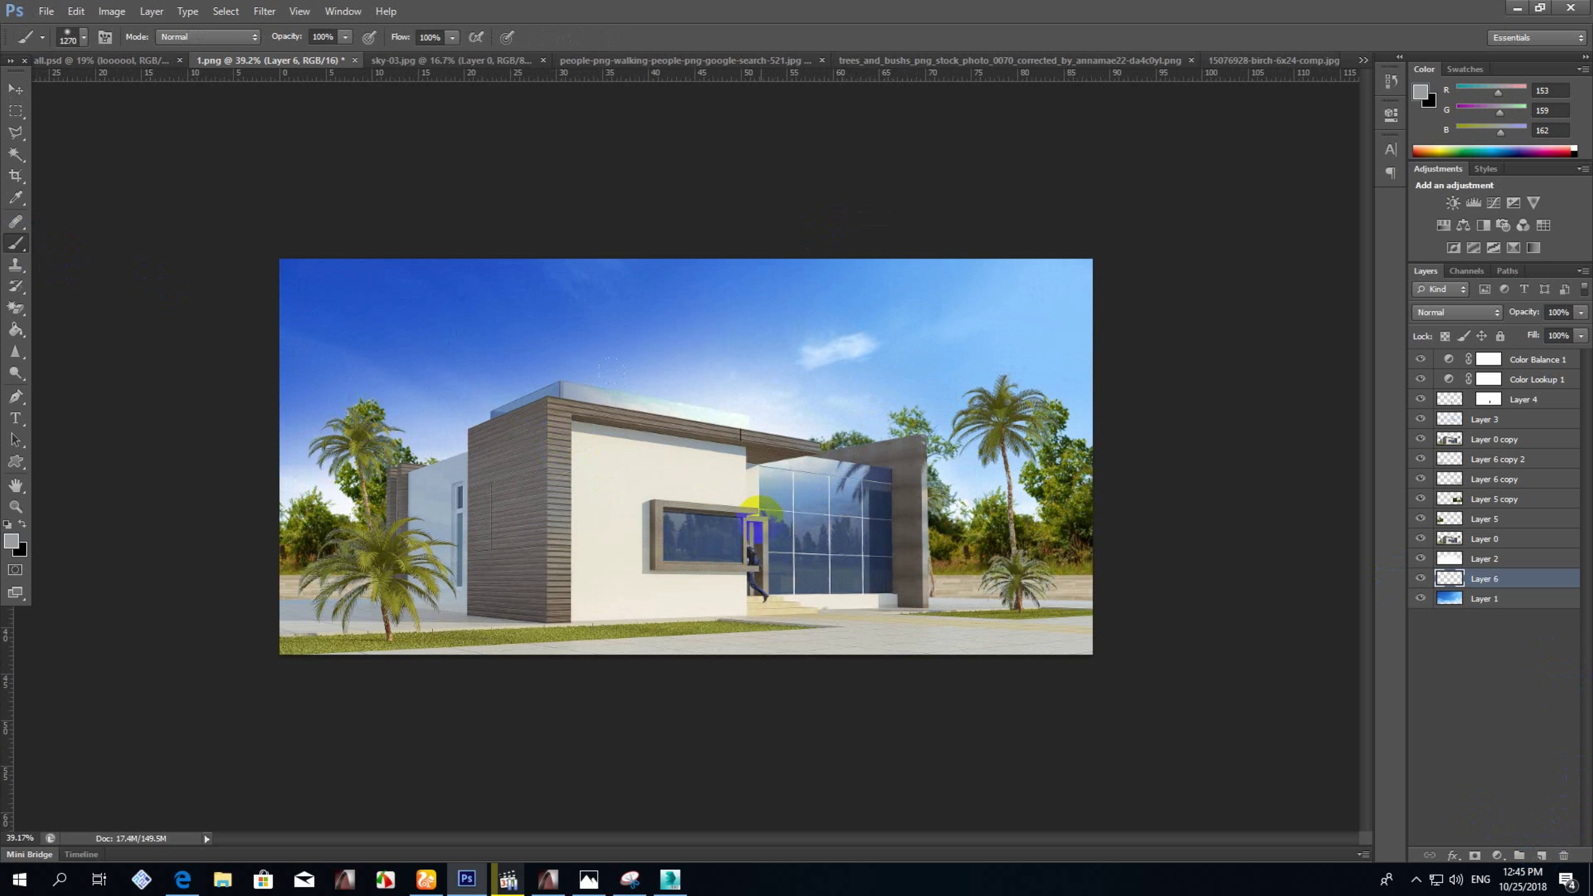
Lower Layer 6 opacity, spread the white light with Maximum, and erase excess haze.
drag(1525, 312, 1474, 318)
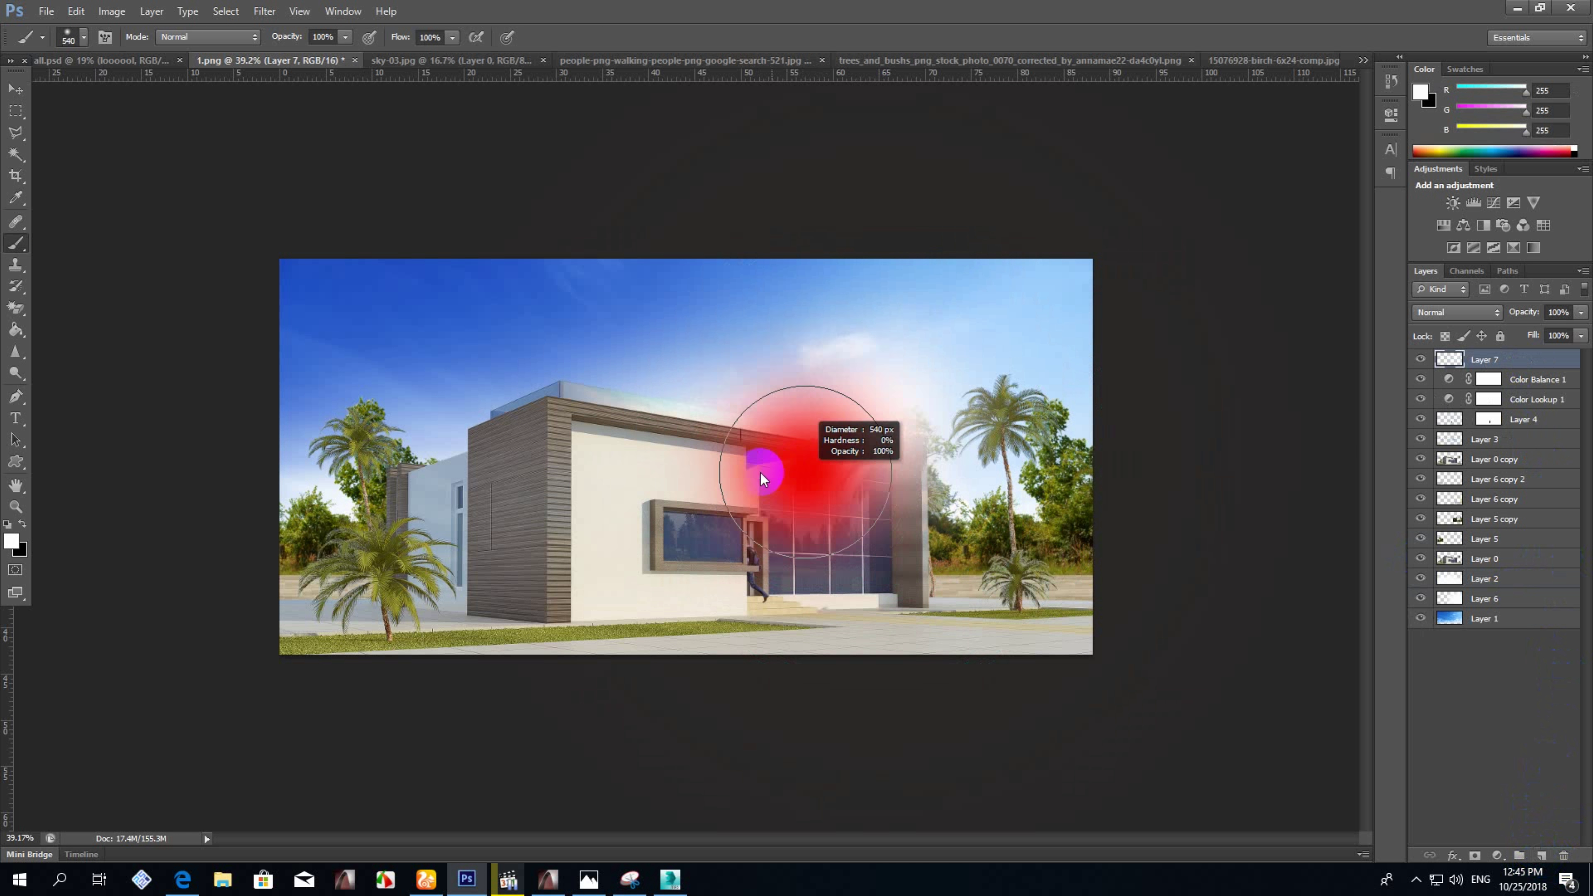
click(264, 11)
click(489, 339)
key(Return)
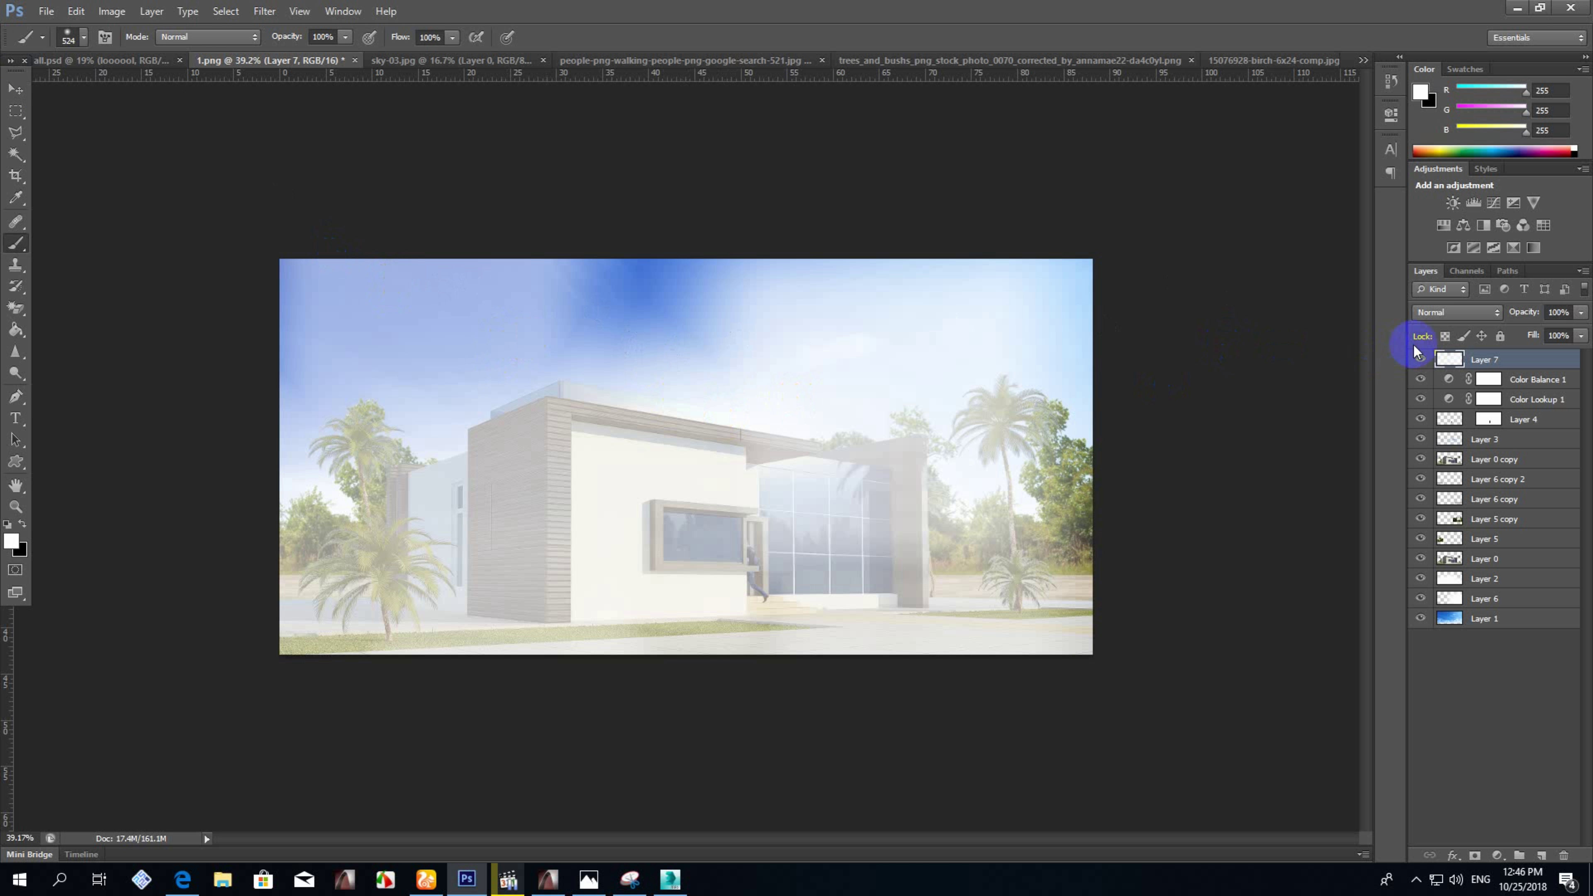
key(e)
drag(565, 313, 950, 360)
Blur the light layer, set it to Soft Light, hide Color Balance 1, add a layer.
click(264, 11)
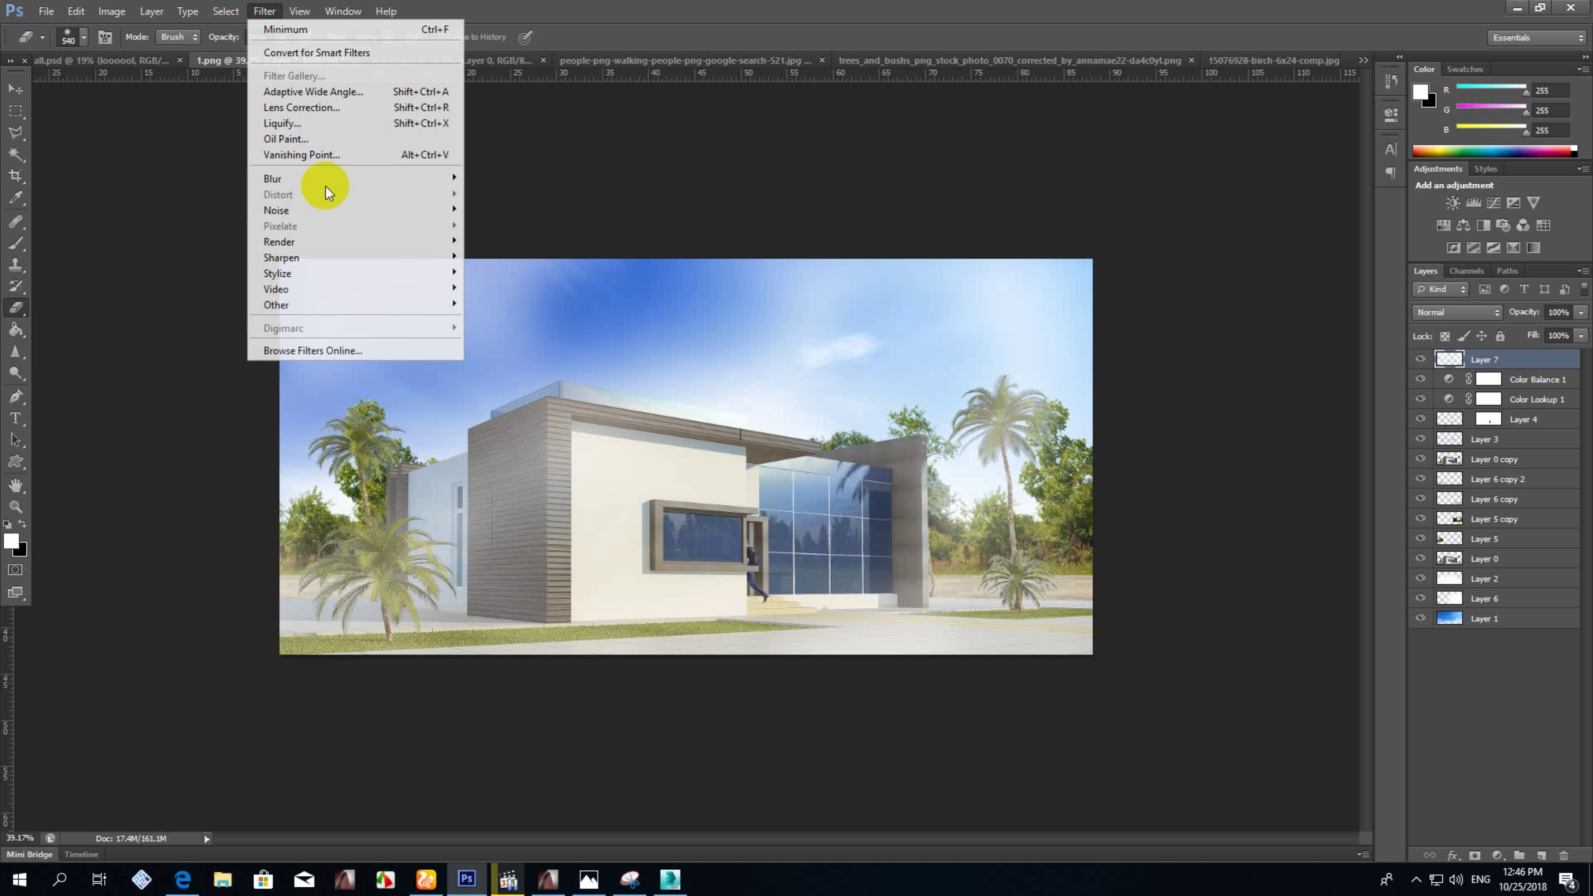
click(501, 189)
key(Return)
click(1446, 310)
click(1442, 584)
click(1421, 379)
click(1541, 856)
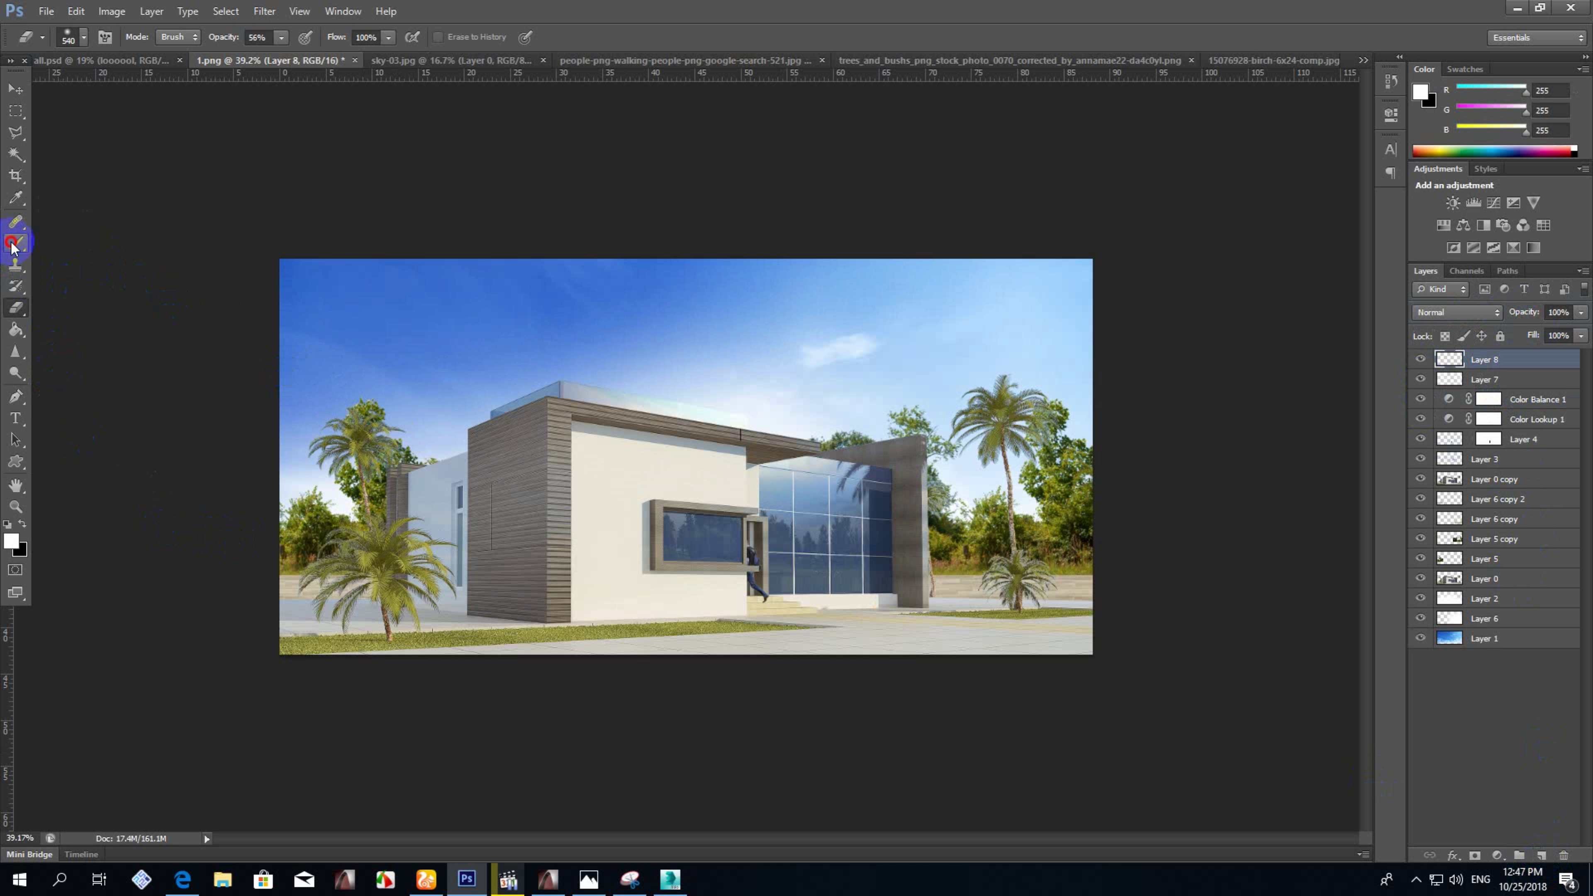
Paint a black band along the bottom of the image to darken the edge.
click(16, 243)
key(x)
drag(249, 643, 441, 722)
drag(1524, 312, 1499, 329)
Type 'MODERN VILLA DESIGN' in the sky with the credit line below it.
key(t)
click(464, 306)
text(MODERN VILLA DESIGN)
key(Return)
text(BY FAHAD KARSSANI)
Make the title text white and the word MODERN green.
click(531, 37)
click(448, 554)
click(532, 37)
mouse_move(290, 295)
mouse_down()
mouse_move(418, 295)
mouse_move(320, 305)
mouse_up()
click(448, 554)
Set the credit line's letter tracking to 500.
click(597, 37)
click(1317, 203)
text(500)
key(Return)
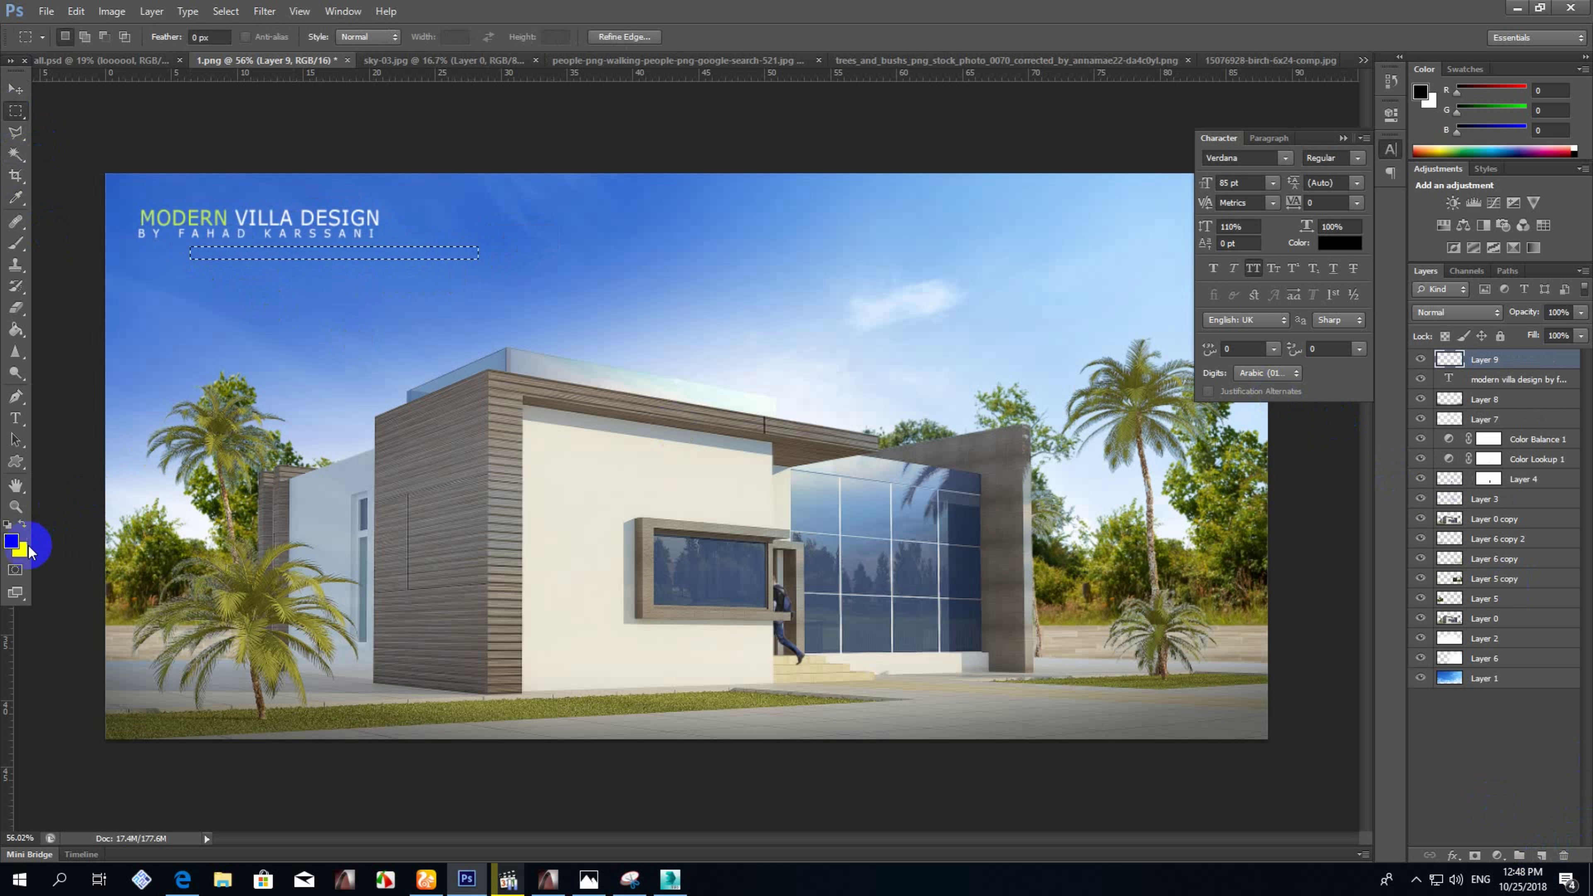
Fill a light green bar, move it below the text, and scale it to the credit line.
key(ctrl+BackSpace)
drag(1484, 359, 1484, 618)
key(ctrl+t)
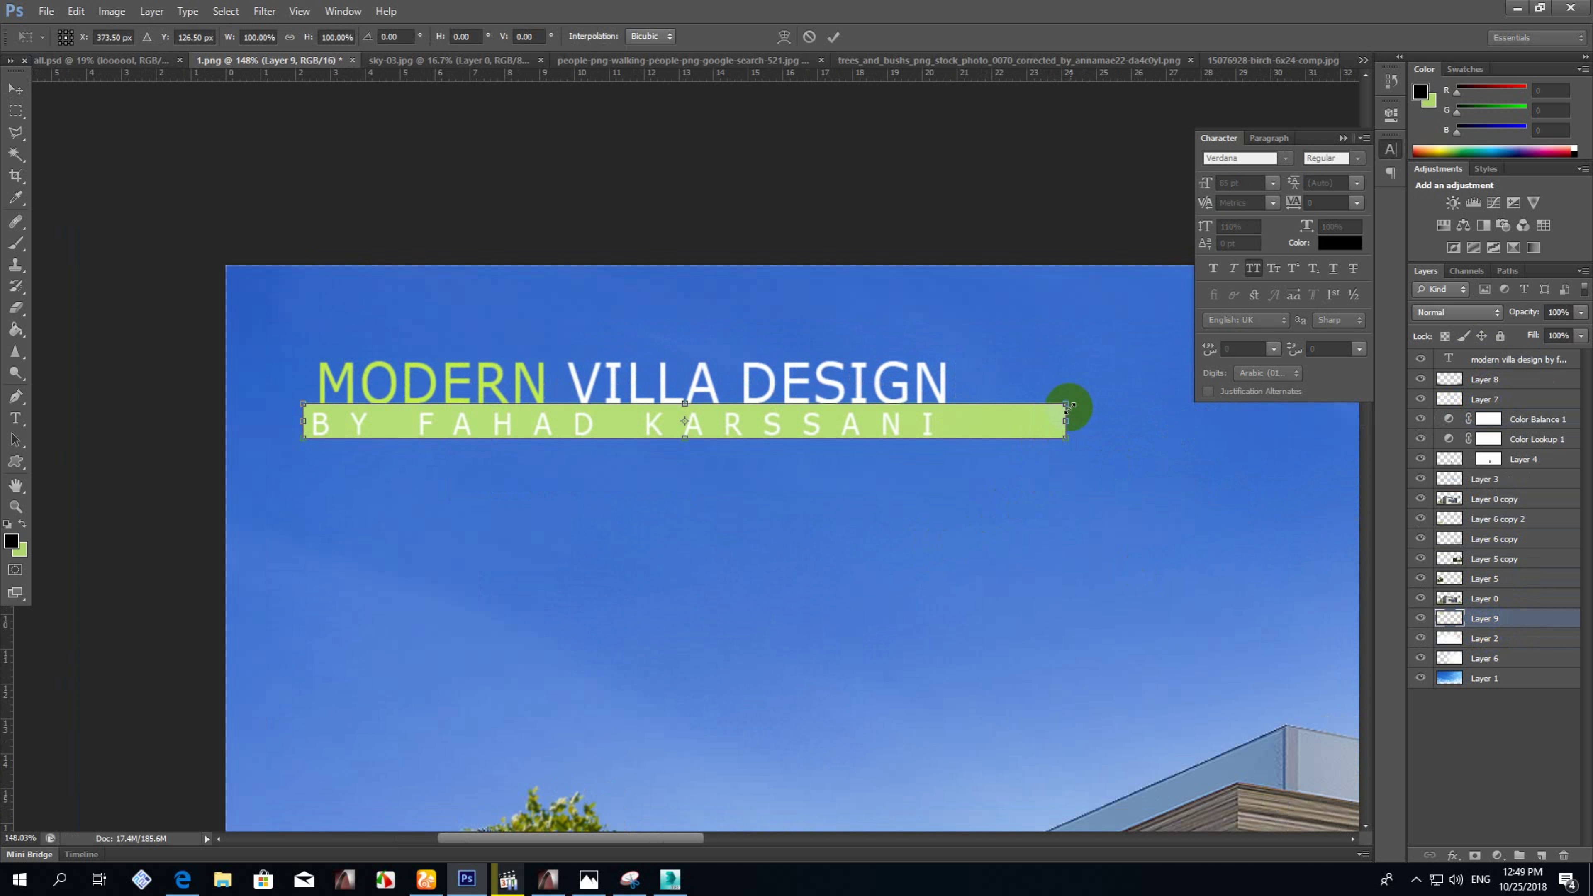
drag(1074, 402, 938, 434)
key(Return)
key(v)
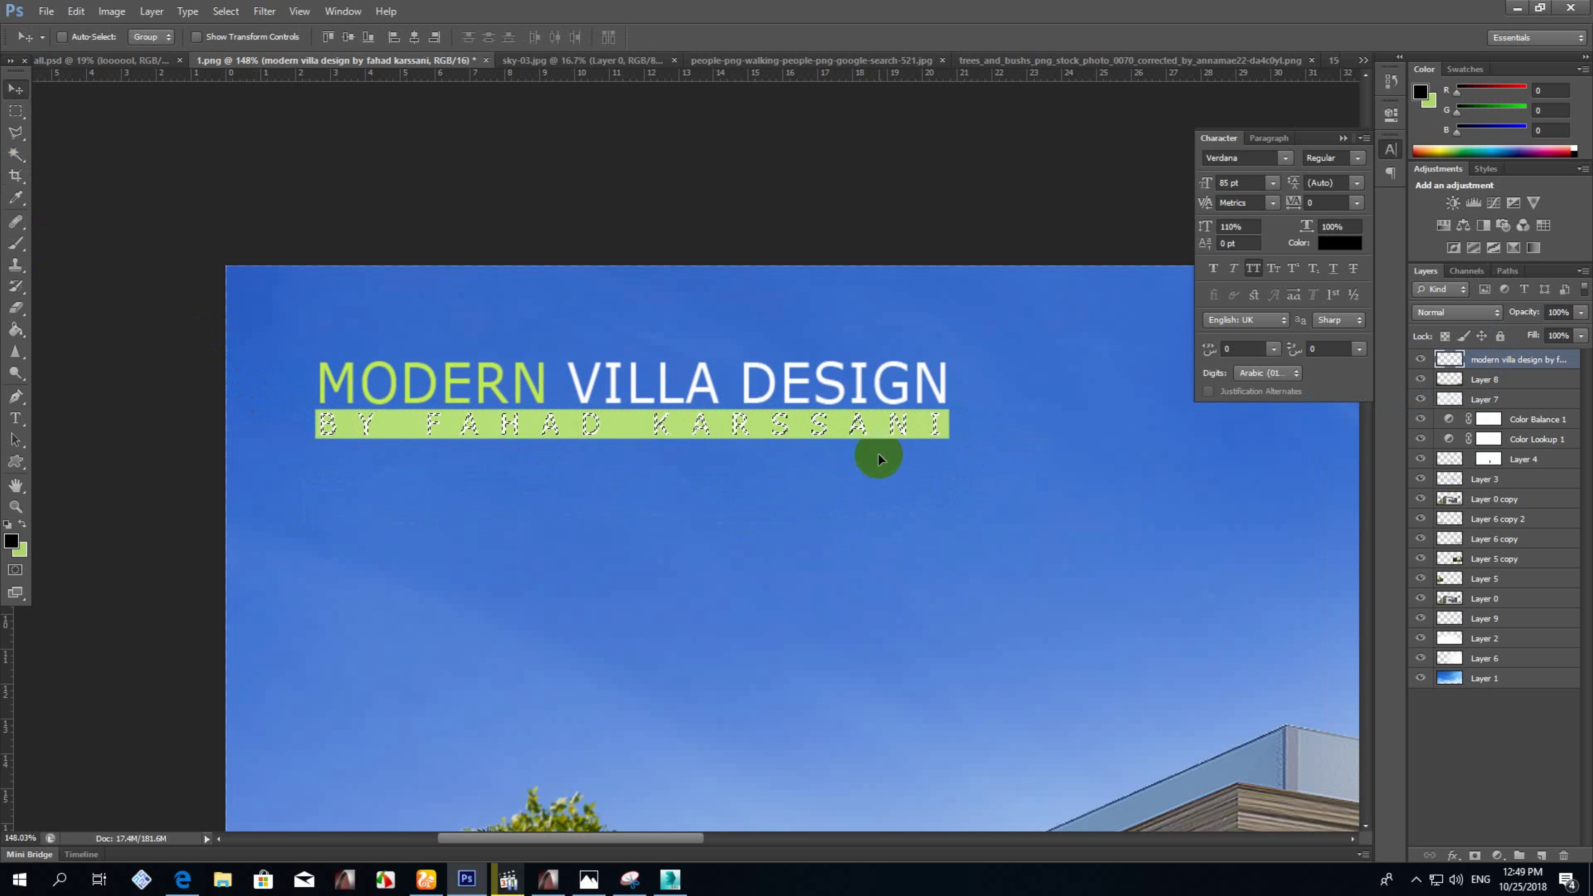
key(ctrl+0)
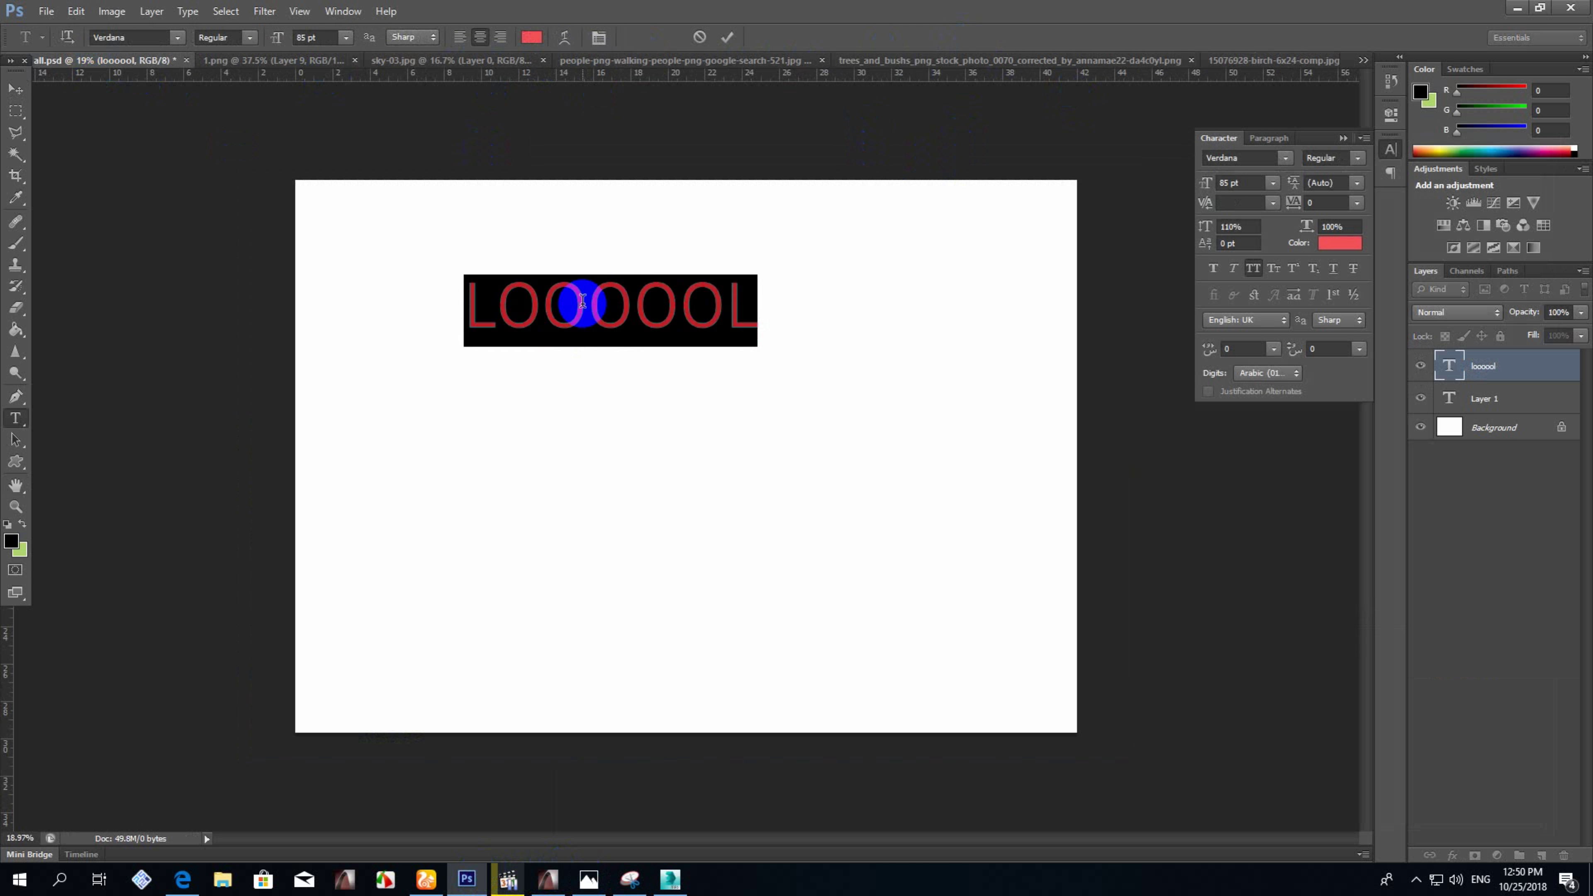
Type 'THANK YOU FOR WATCHING' centre-aligned on the end card, split over two lines.
text(THANK YOU FOR WATCHING)
click(540, 314)
key(Return)
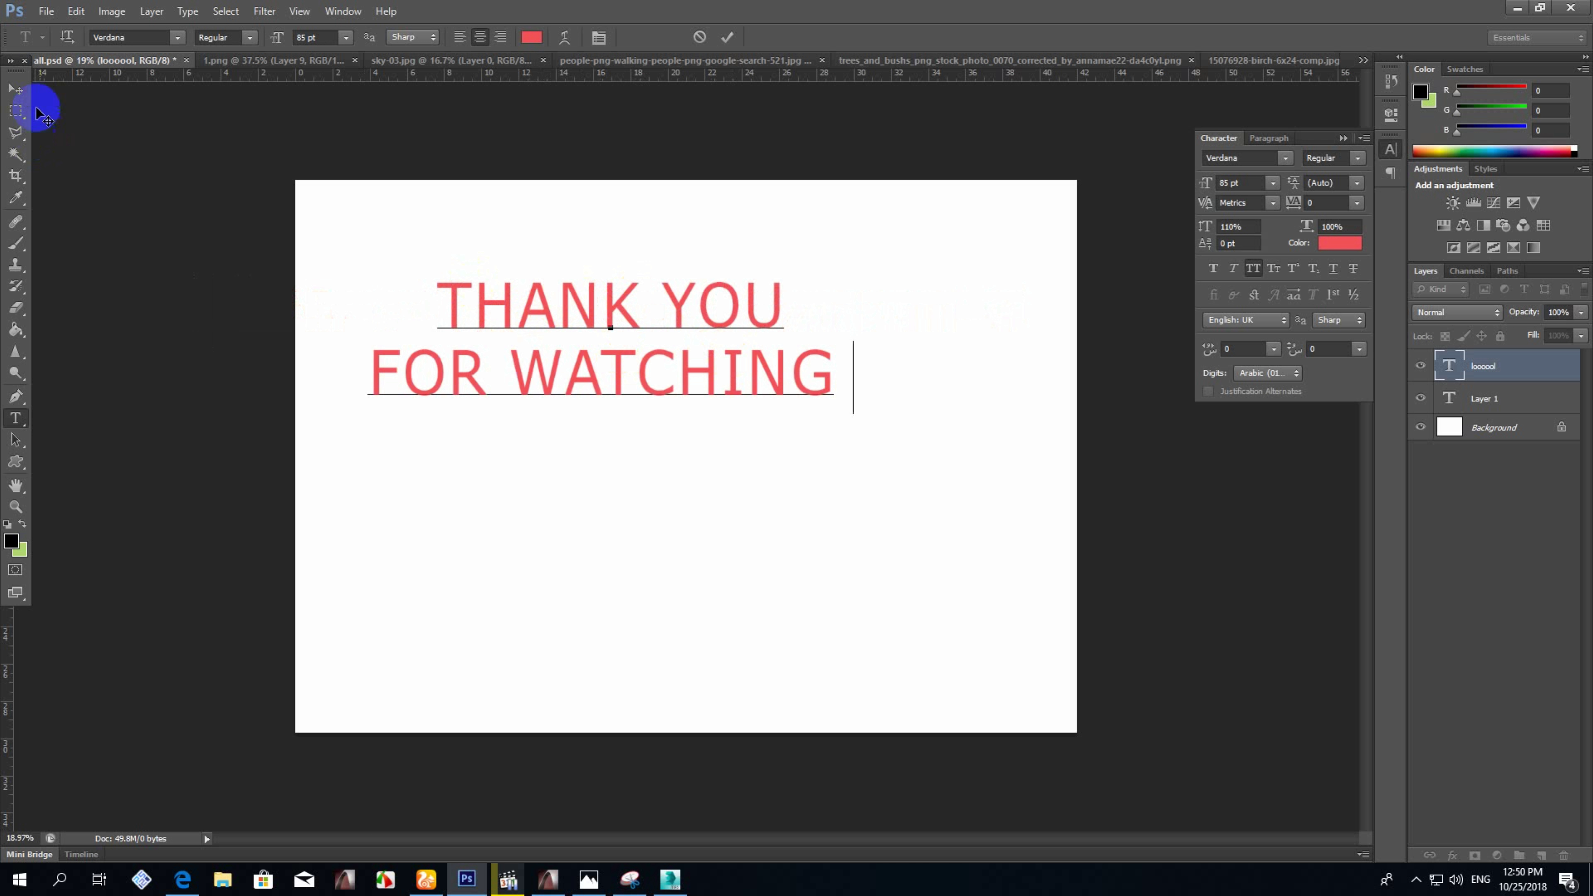
Centre the text and retype it as 'THE NEXT DESIGN WILL BE', breaking before WILL.
click(16, 88)
drag(625, 320, 695, 446)
double_click(688, 444)
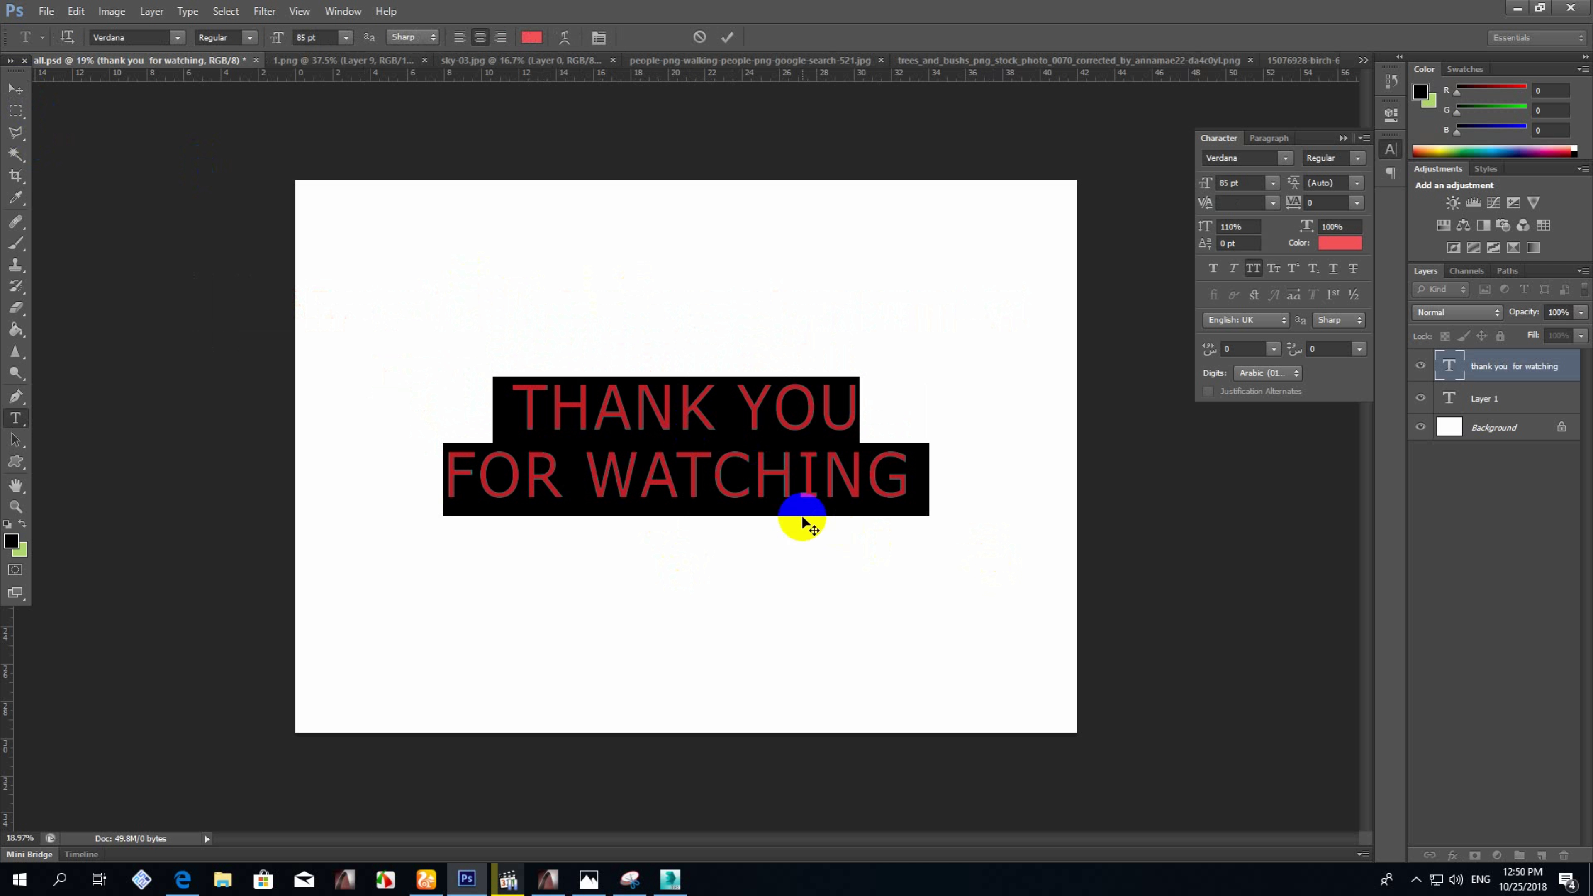
text(THE NEXT DESIGN)
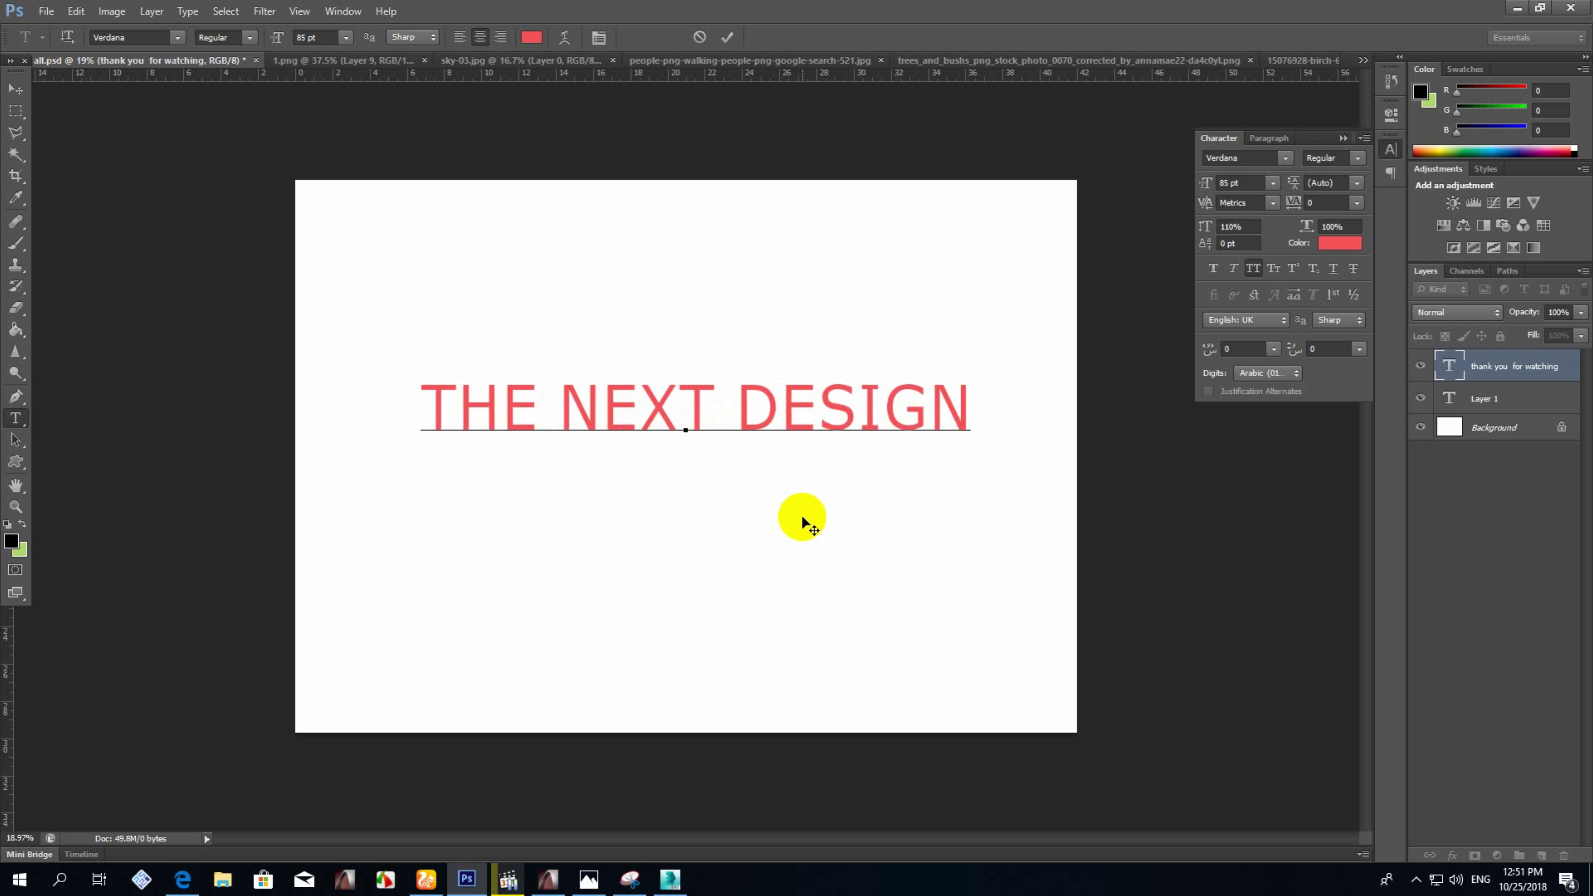
text( WILL BE)
click(843, 408)
key(Return)
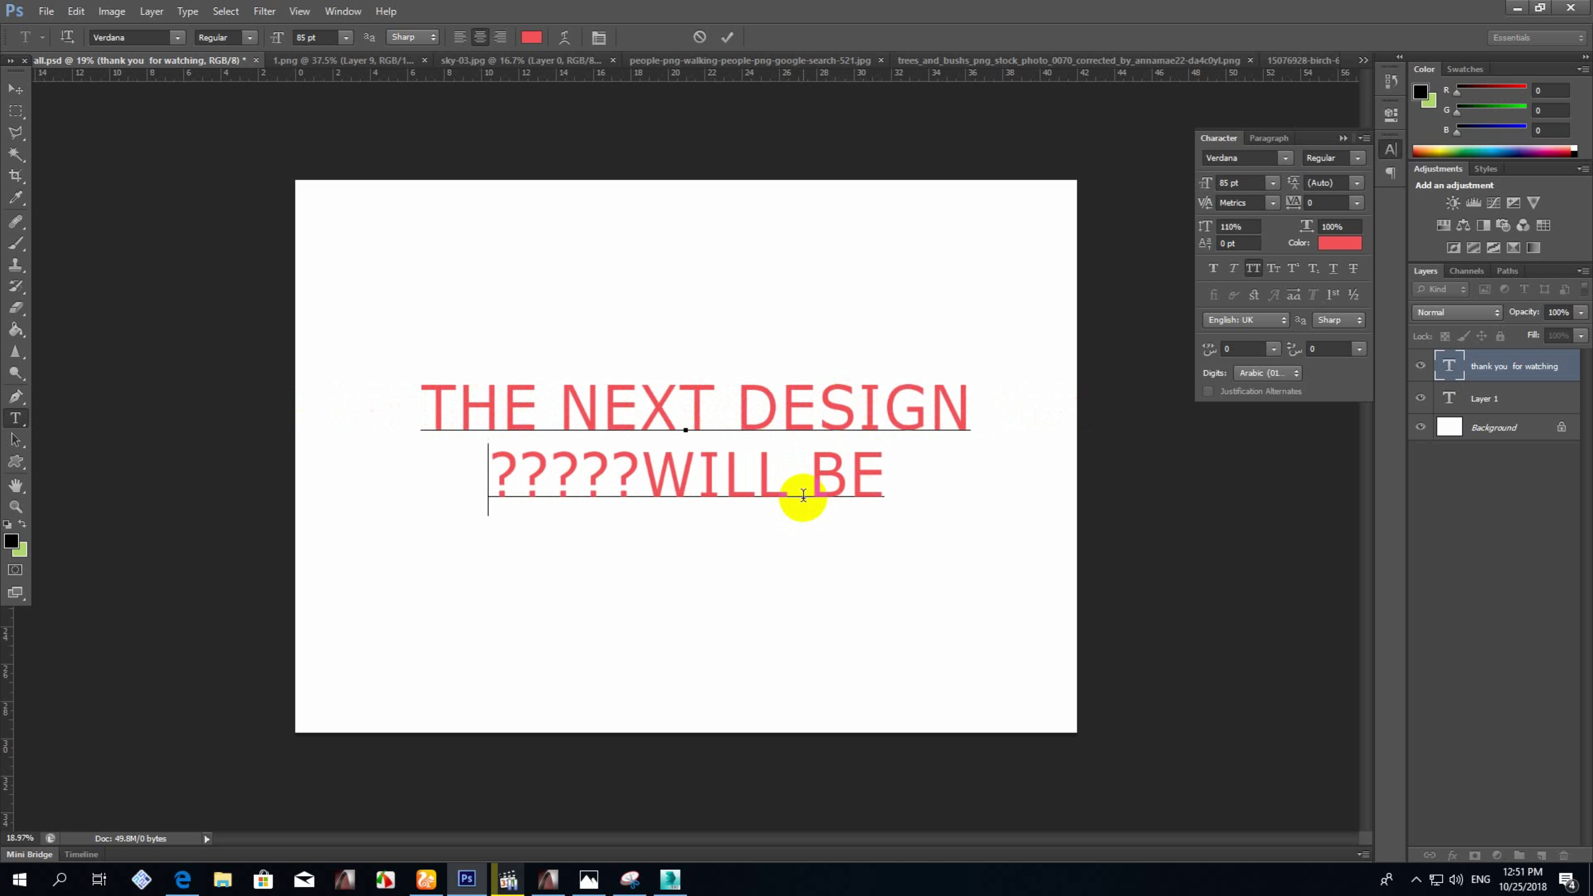
Make the end-card text green and continue typing the message.
click(533, 39)
click(309, 644)
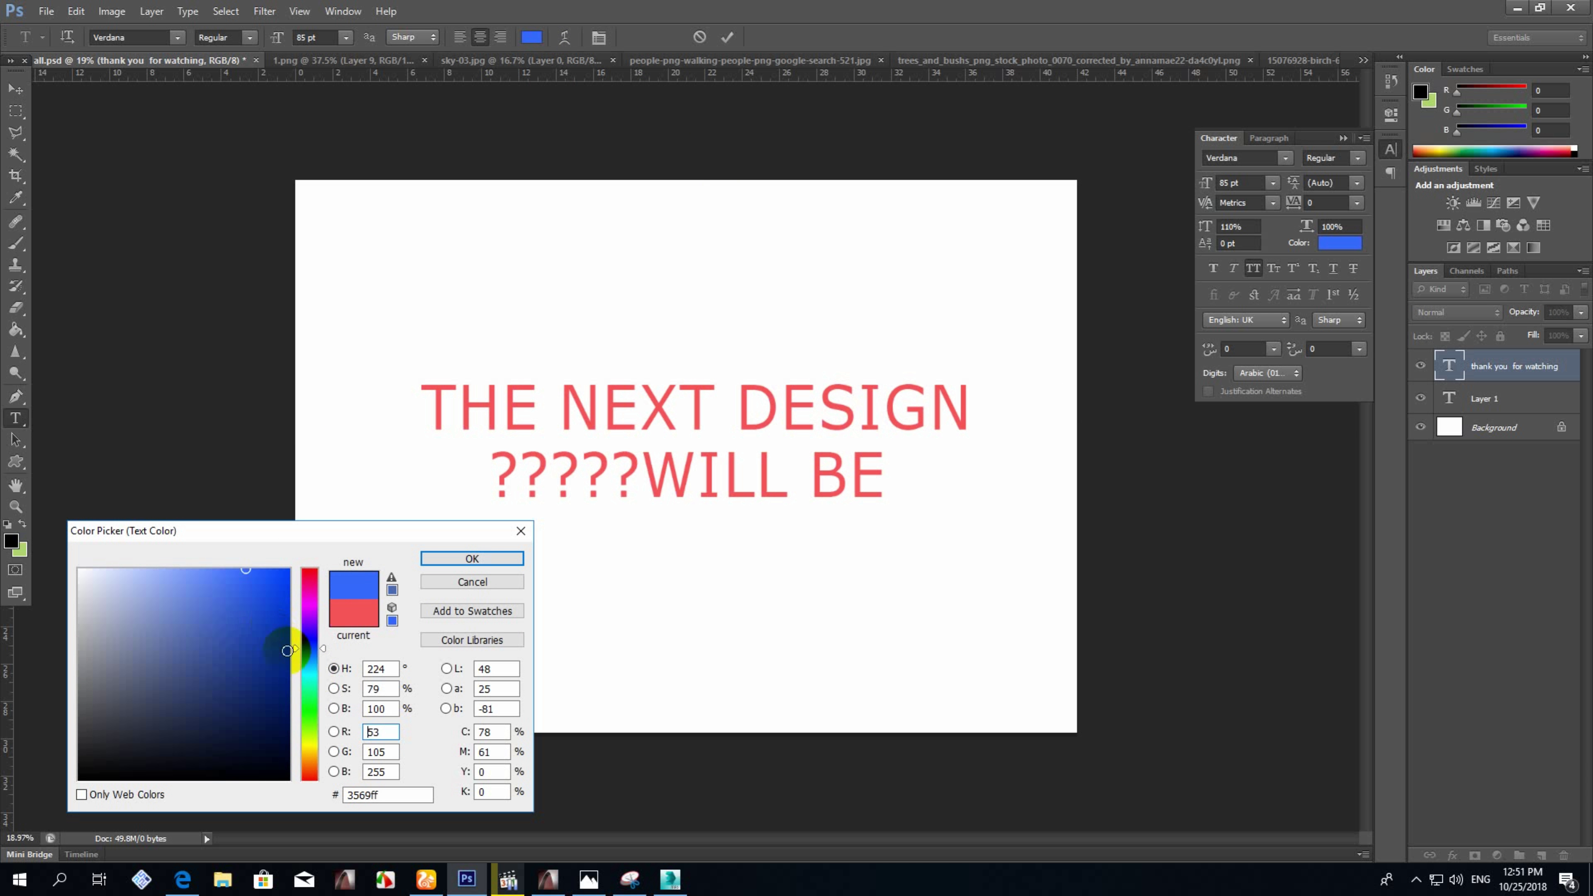
drag(309, 645, 309, 691)
click(433, 559)
text(WRITE IN THE C)
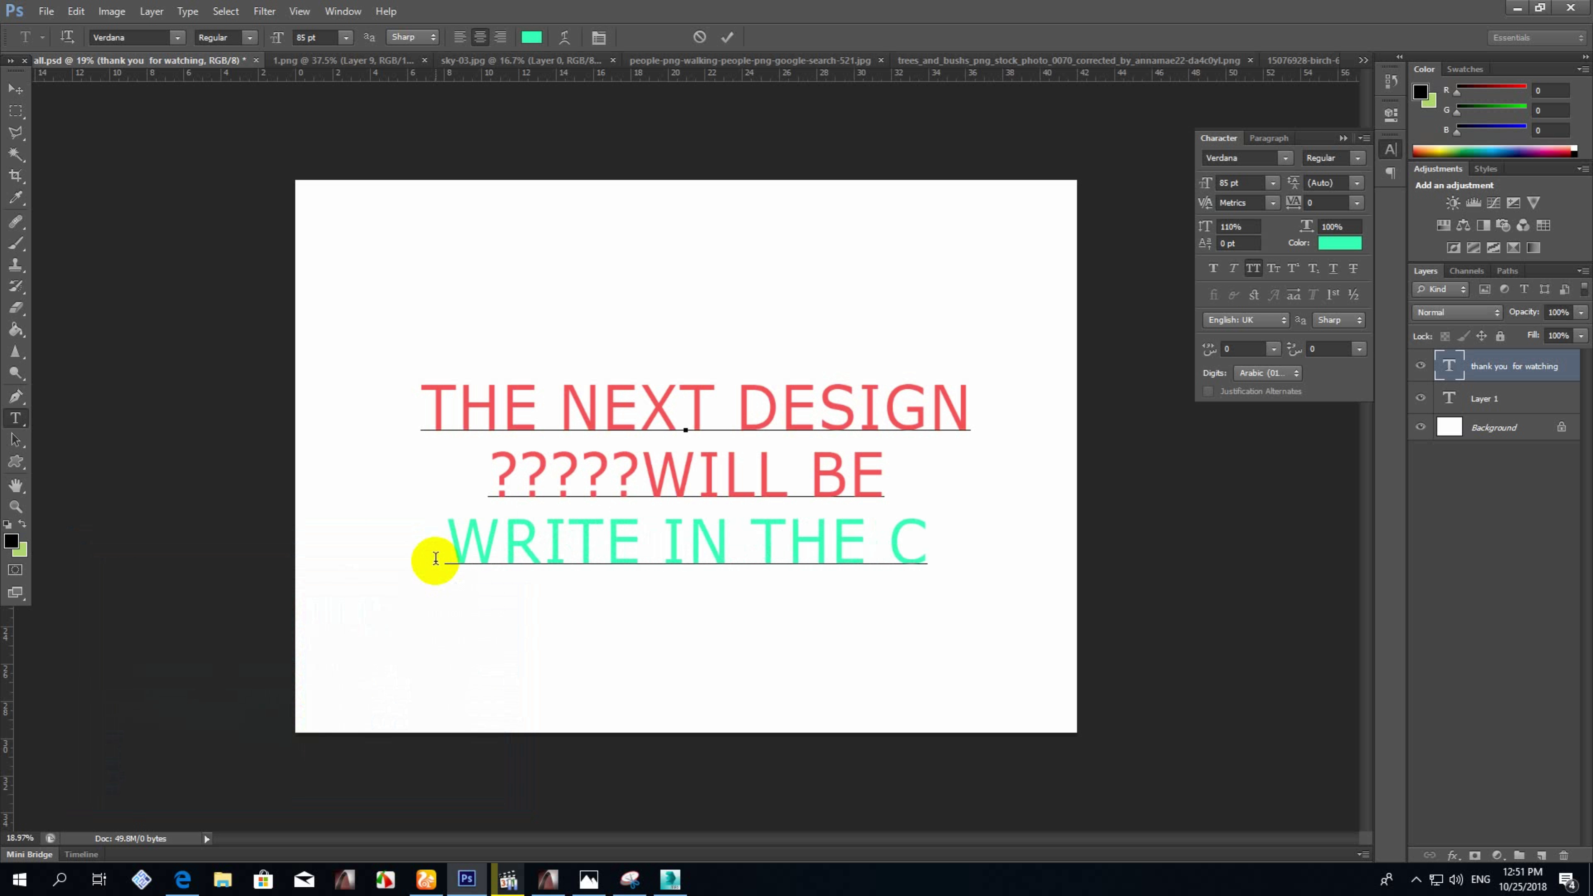
text(OMMENTS AKE)
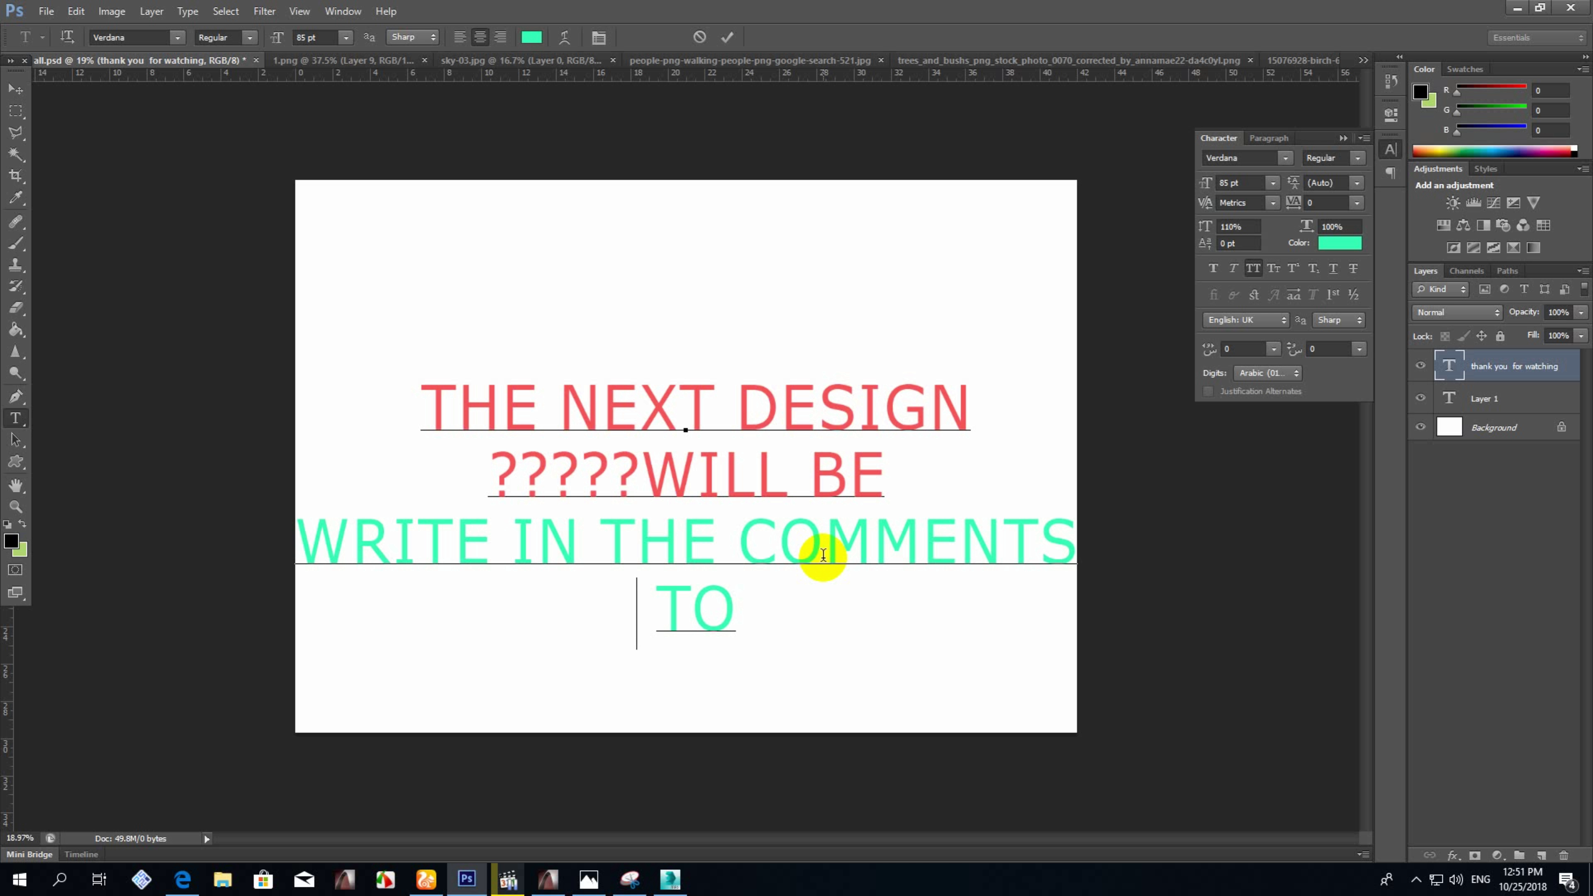
text( ONE ACCORDING)
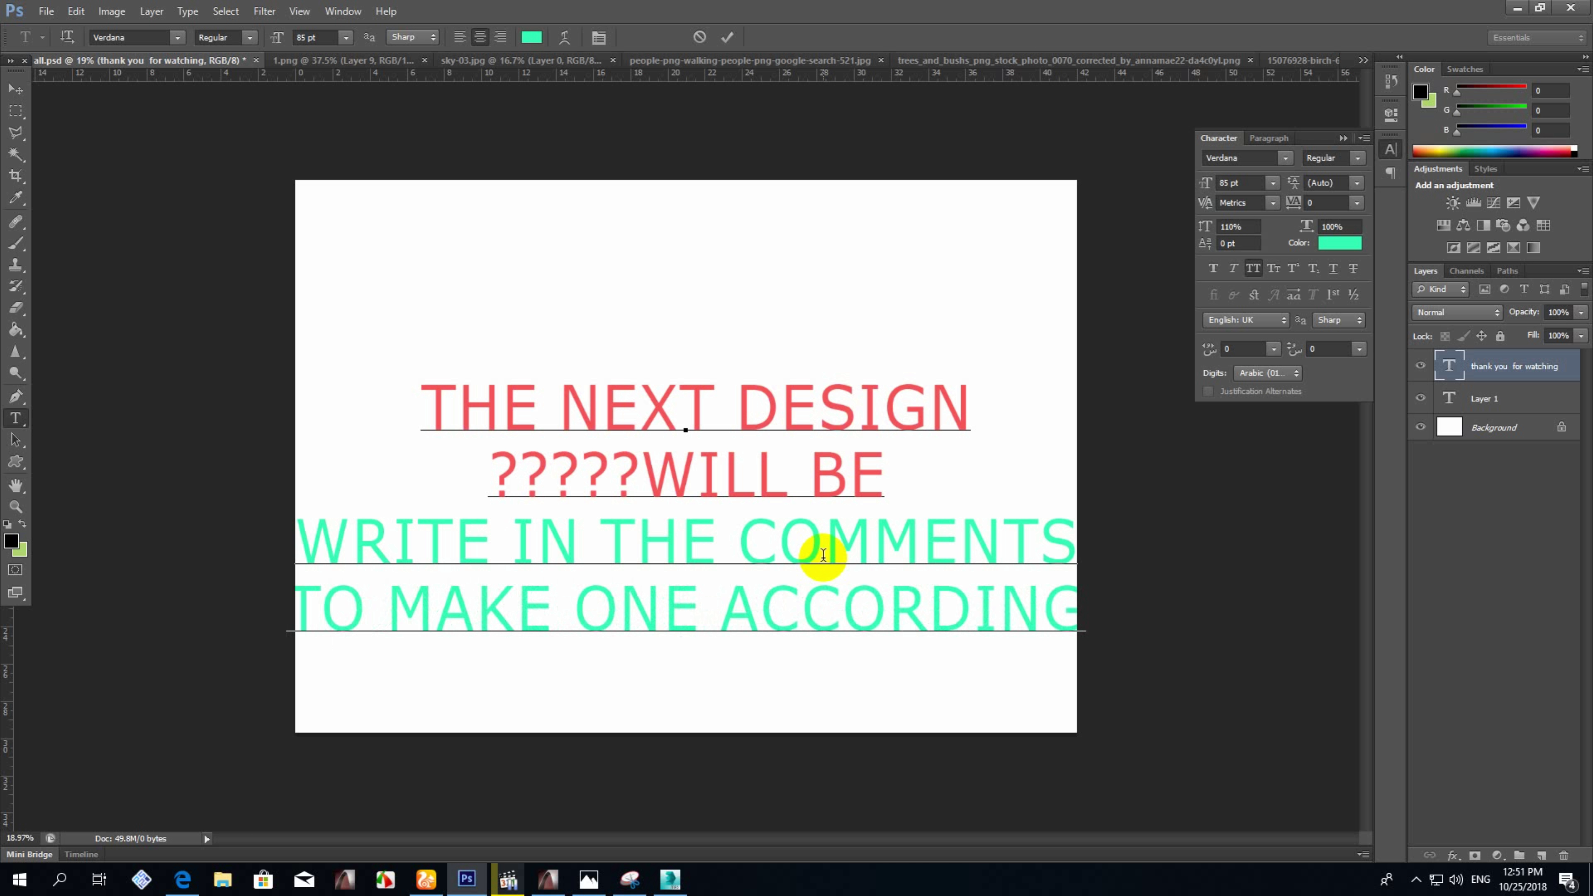
text( TO Y)
Replace the text with 'WRITE IN THE COMMENTS DOWN' across two lines.
key(ctrl+a)
text(W)
key(ctrl+a)
text(WRI)
text( IN THE COMMENTS DOW)
key(BackSpace)
key(BackSpace)
key(BackSpace)
key(Return)
text(DOWN)
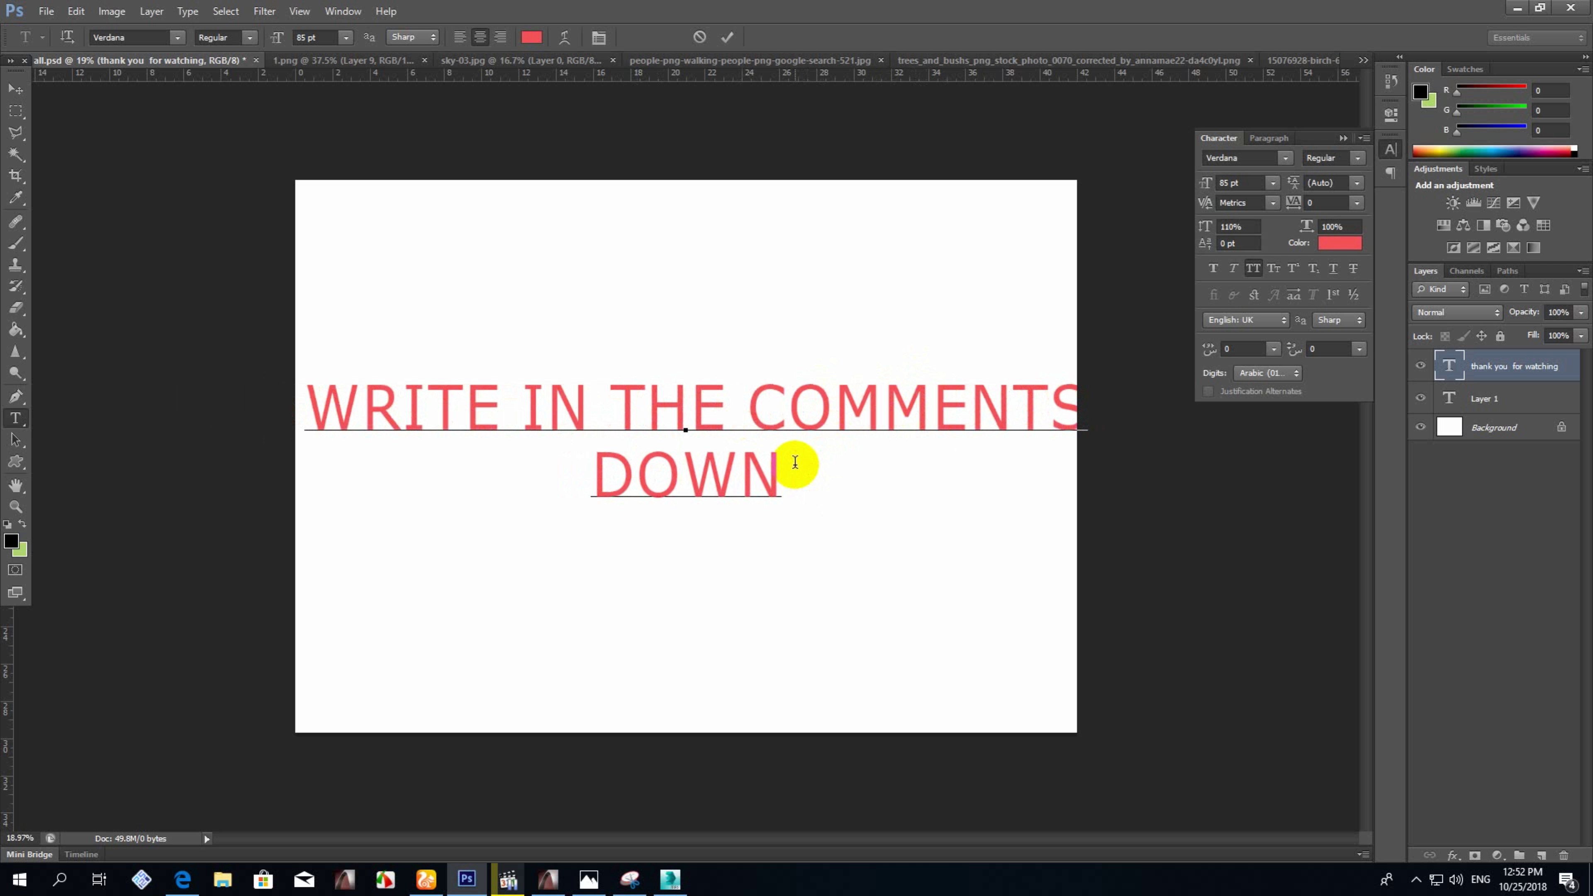
text(LOLOW)
Add the line 'NEXT DESIGN WILL BE' and reduce the text size to 64 pt.
key(Left)
key(Left)
key(Left)
text(NEXT)
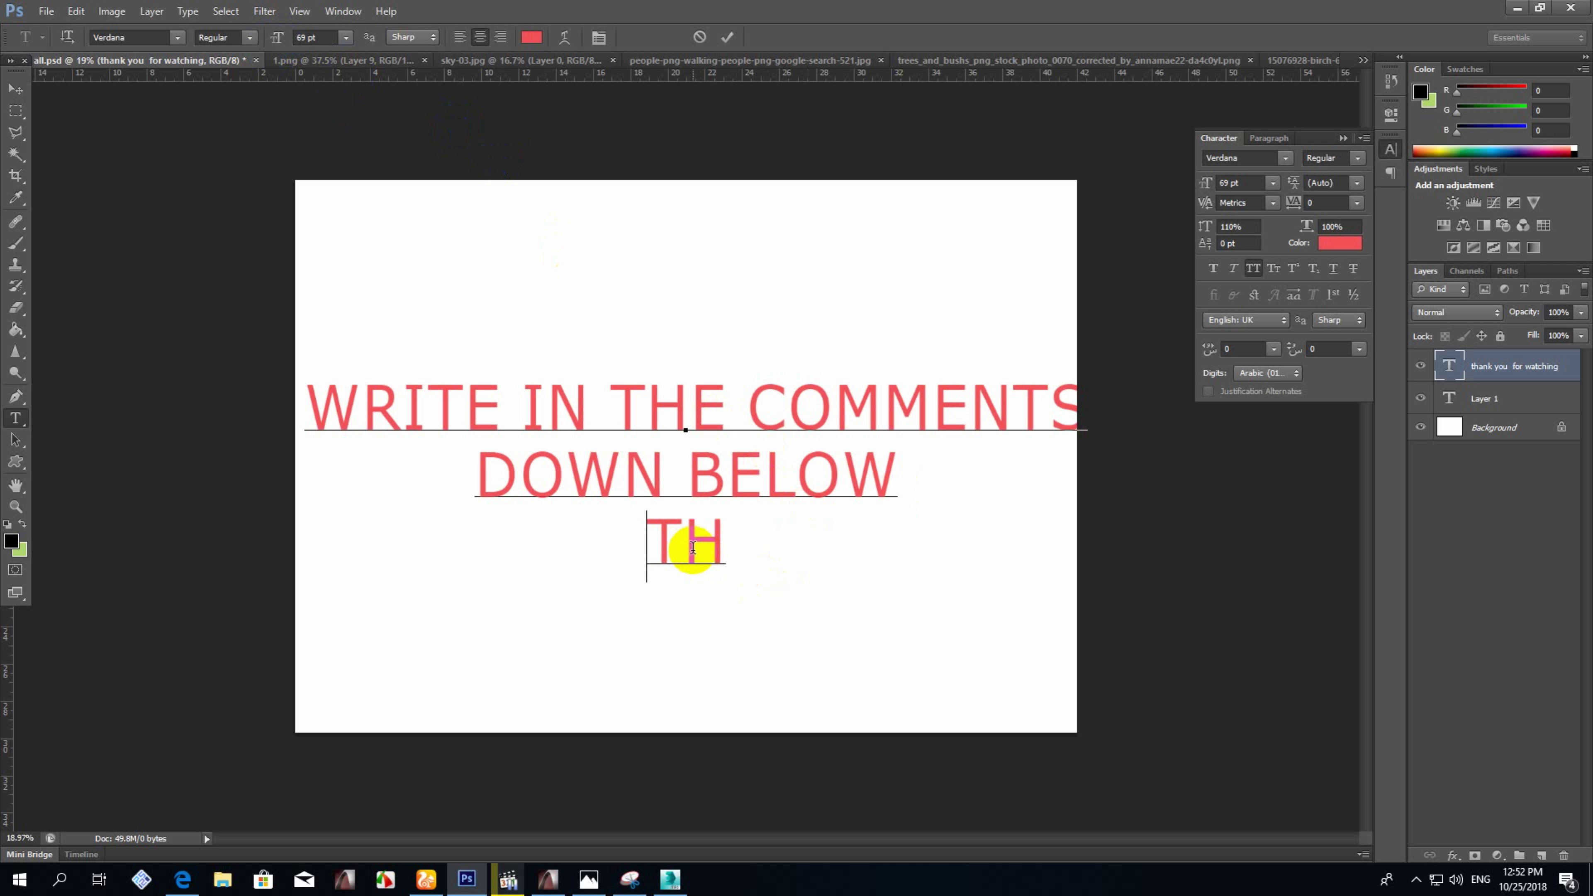
text( DESIGN WILL BE)
key(ctrl+a)
drag(277, 37, 266, 39)
Colour the third line blue and add 'ME'.
drag(384, 518, 1028, 530)
click(532, 37)
click(309, 647)
click(272, 608)
click(471, 559)
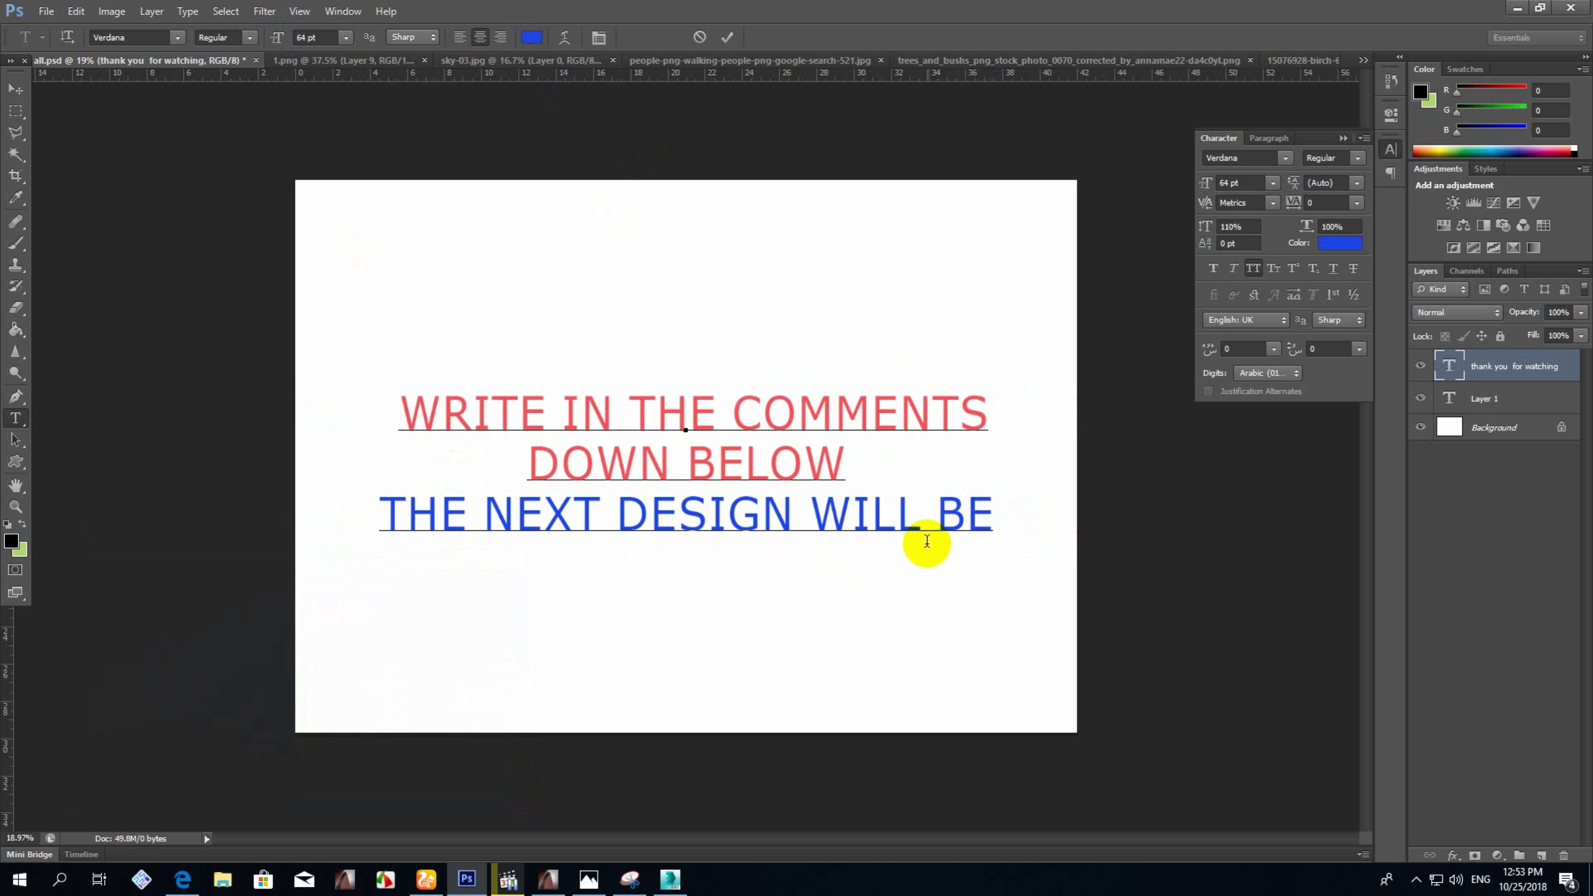
text(ME)
Colour the fourth line magenta.
drag(960, 565, 453, 565)
click(532, 37)
mouse_move(309, 645)
mouse_down()
mouse_move(309, 607)
mouse_move(309, 741)
mouse_move(309, 603)
mouse_up()
click(472, 559)
click(671, 386)
Retype the closing text and enlarge BYE to 407 pt.
key(ctrl+a)
text(so)
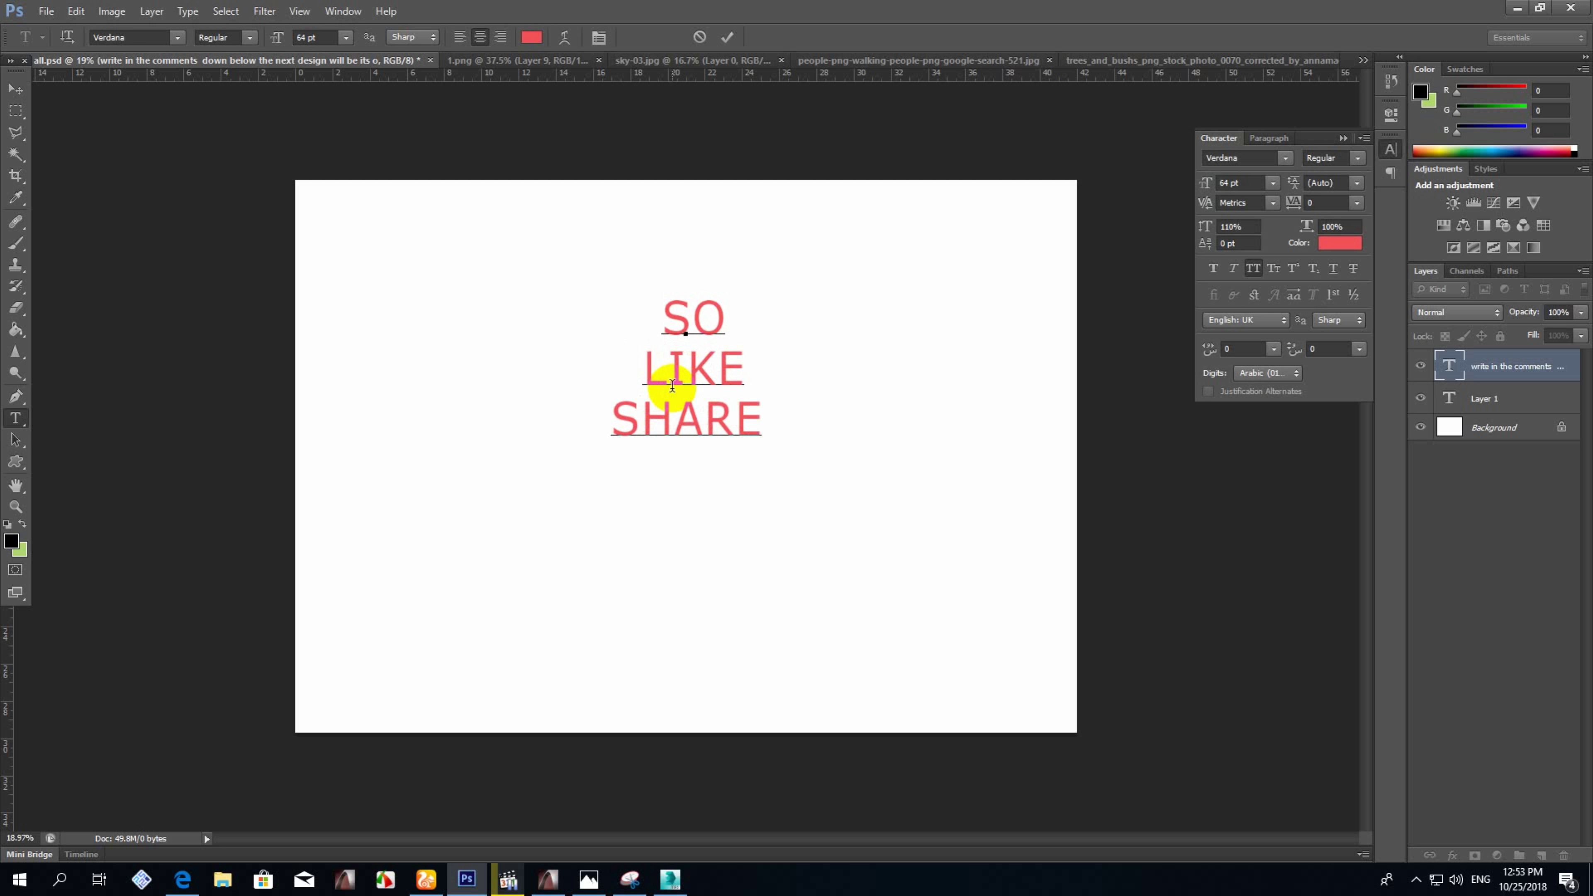
key(ctrl+a)
text(a)
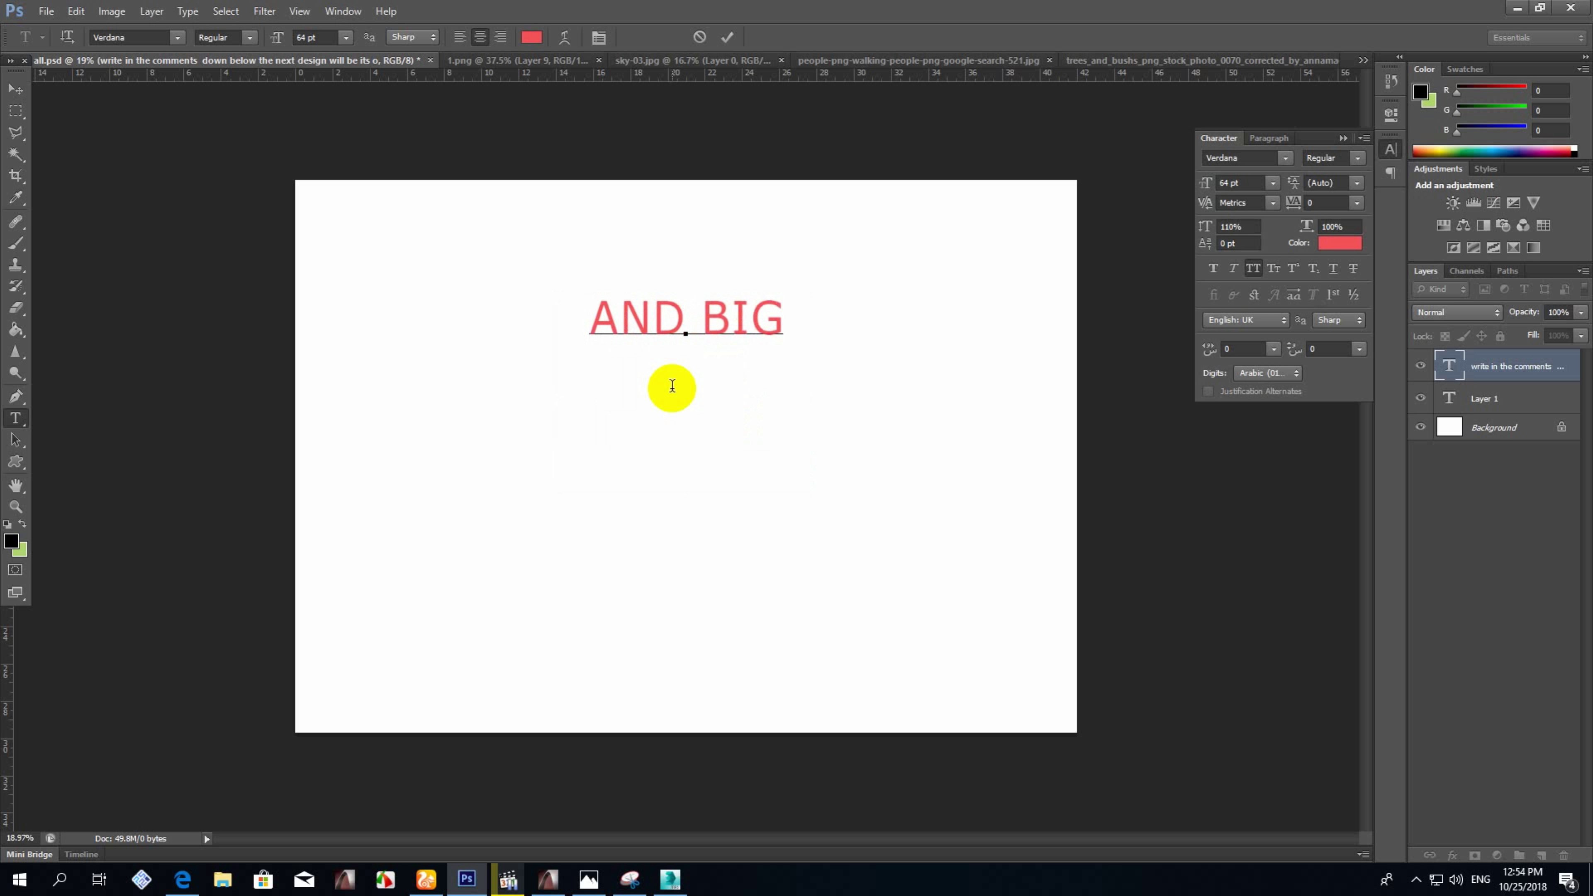
drag(276, 37, 560, 54)
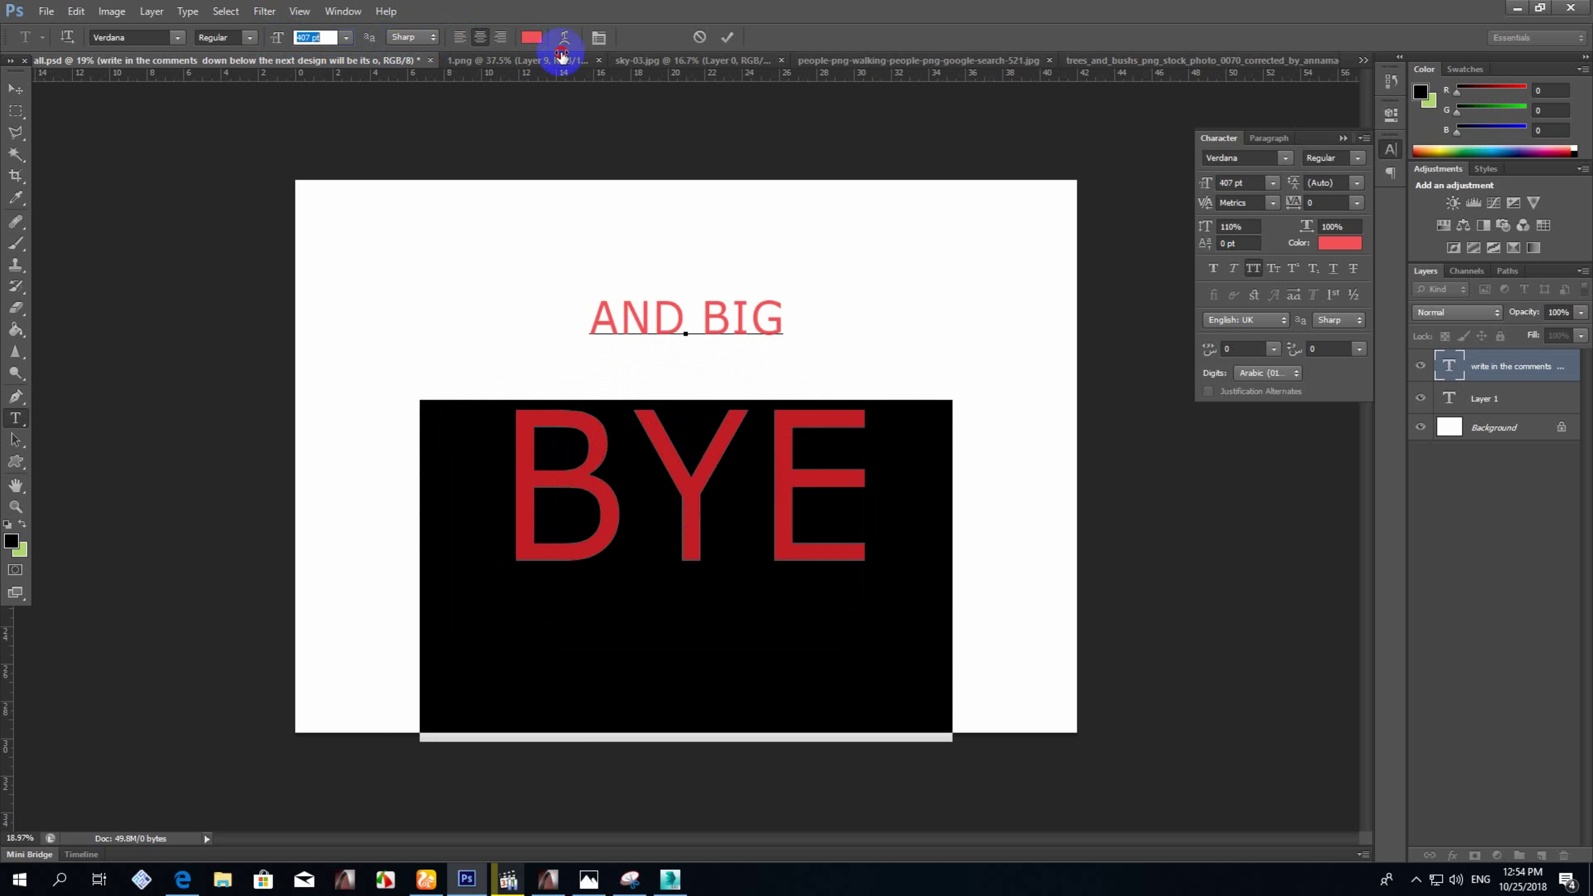